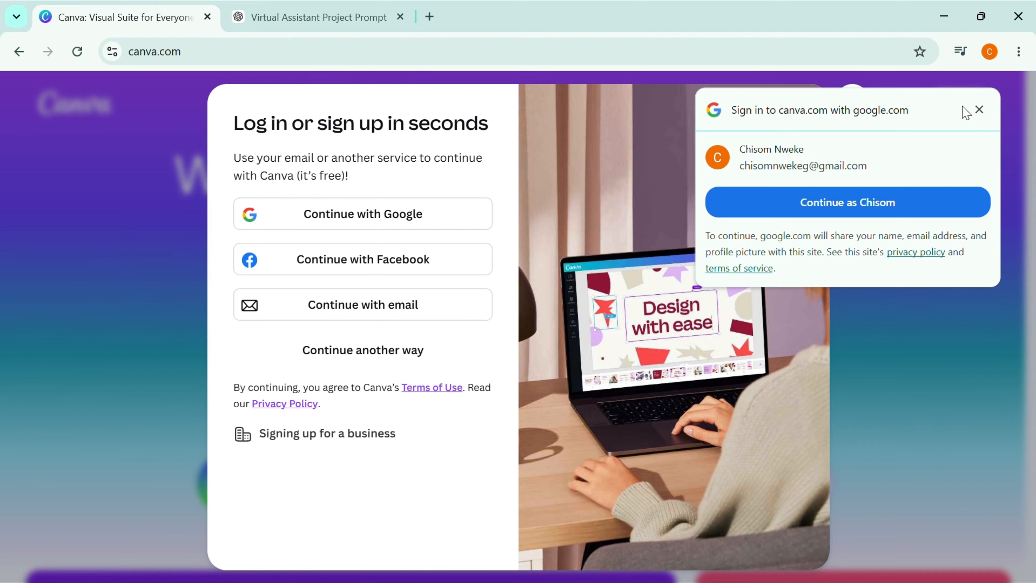
- Dismiss the one-tap prompt and sign in to Canva with the existing Google account
left_click(979, 110)
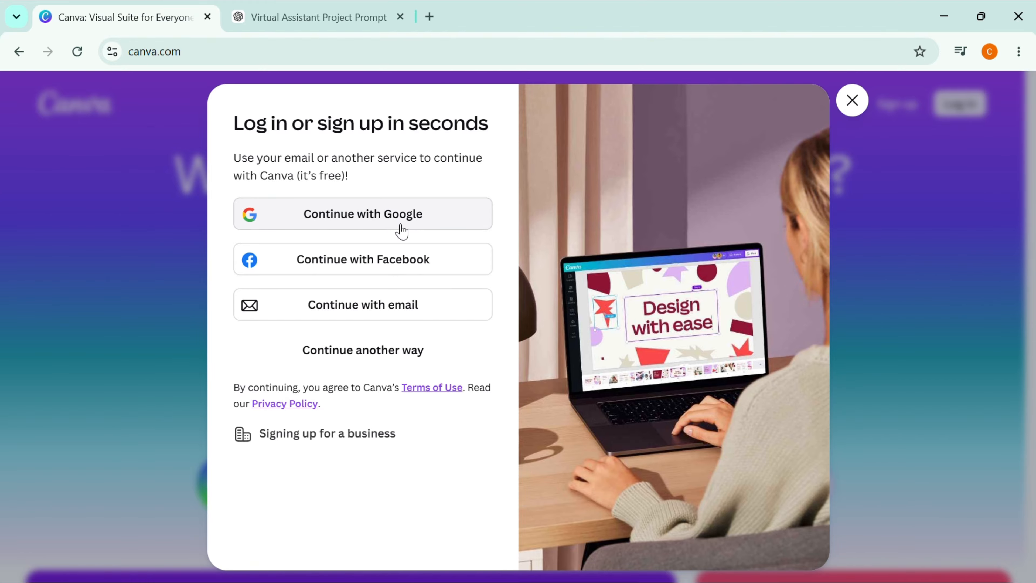
left_click(423, 229)
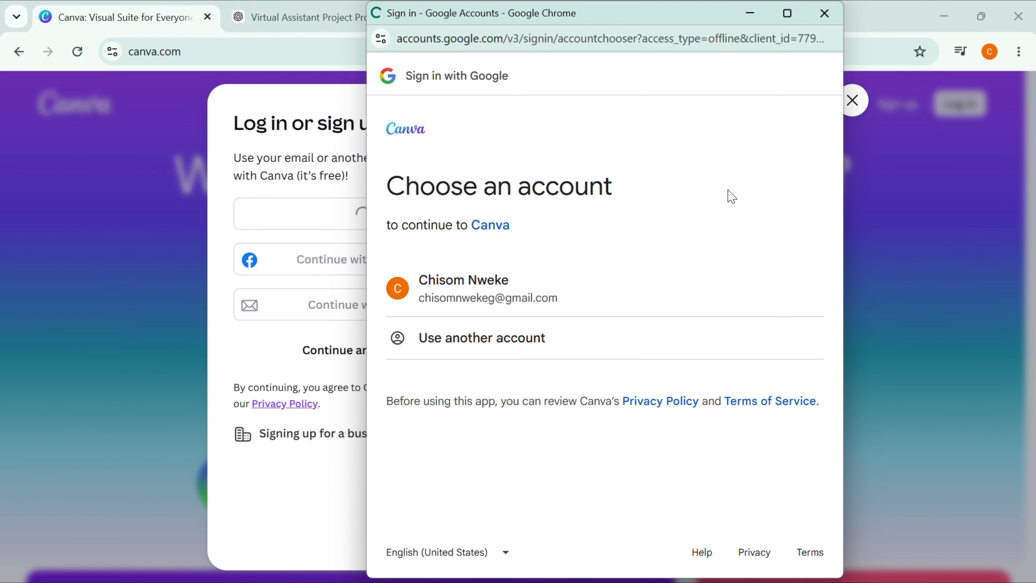
left_click(463, 297)
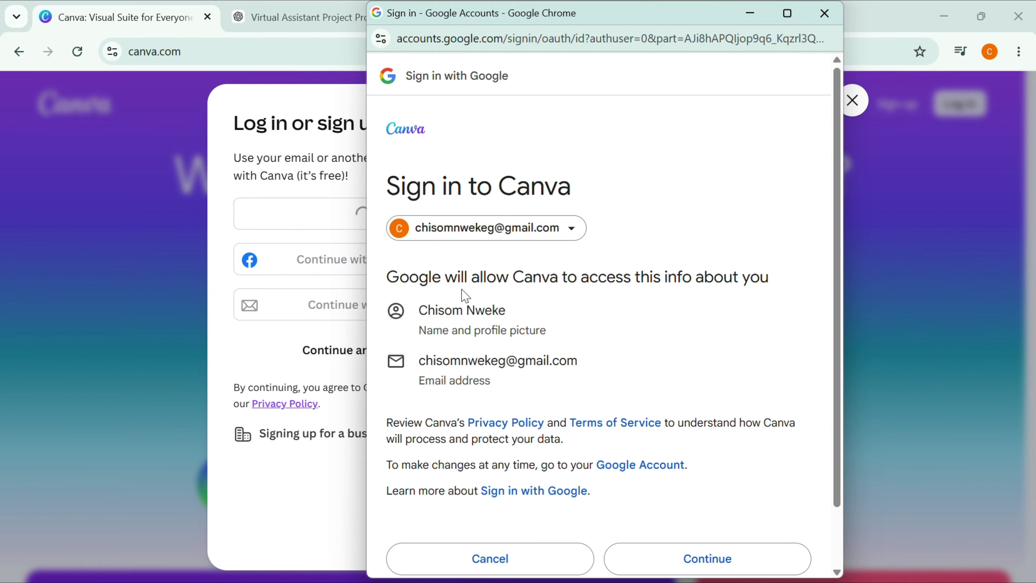
left_click(749, 557)
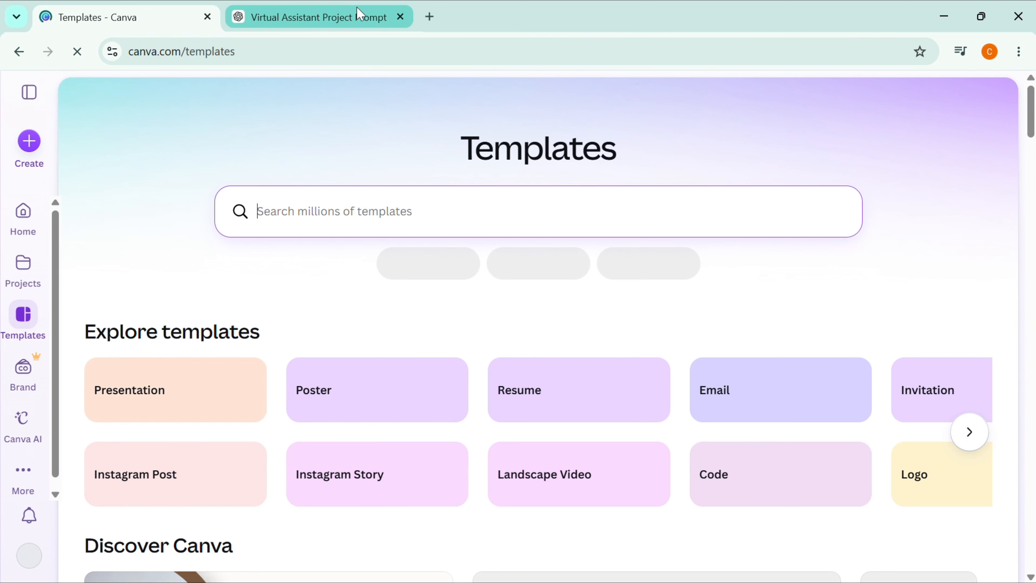
left_click(298, 15)
scroll(501, 261, "up", 15)
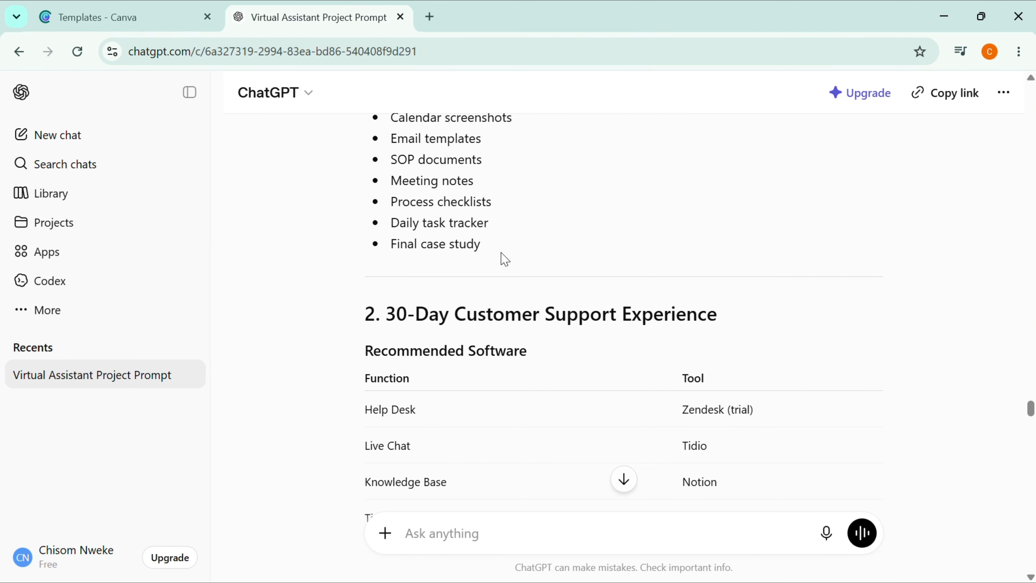
scroll(505, 260, "up", 15)
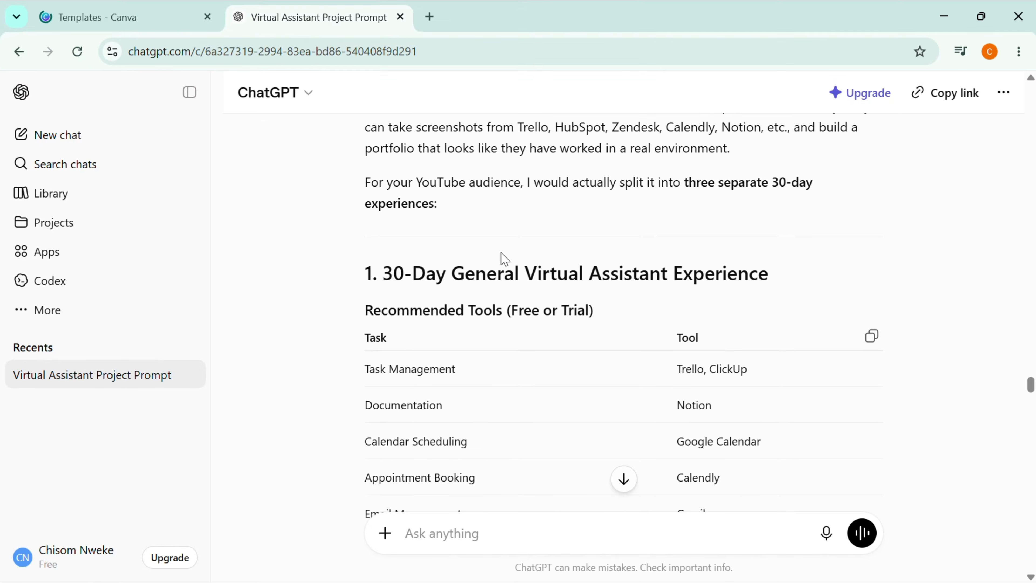
scroll(502, 245, "up", 6)
scroll(501, 227, "up", 4)
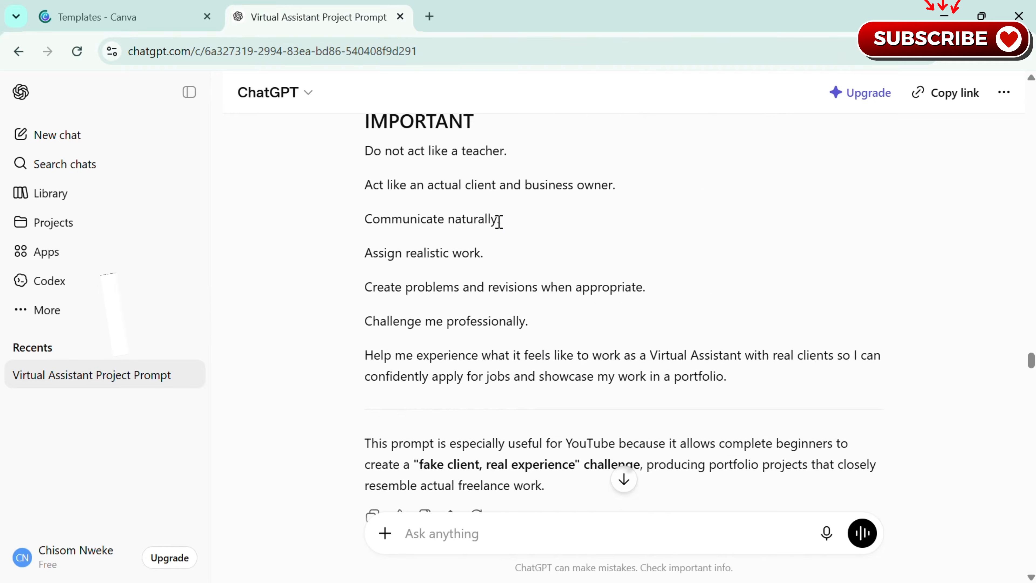
scroll(500, 221, "down", 20)
scroll(571, 310, "down", 5)
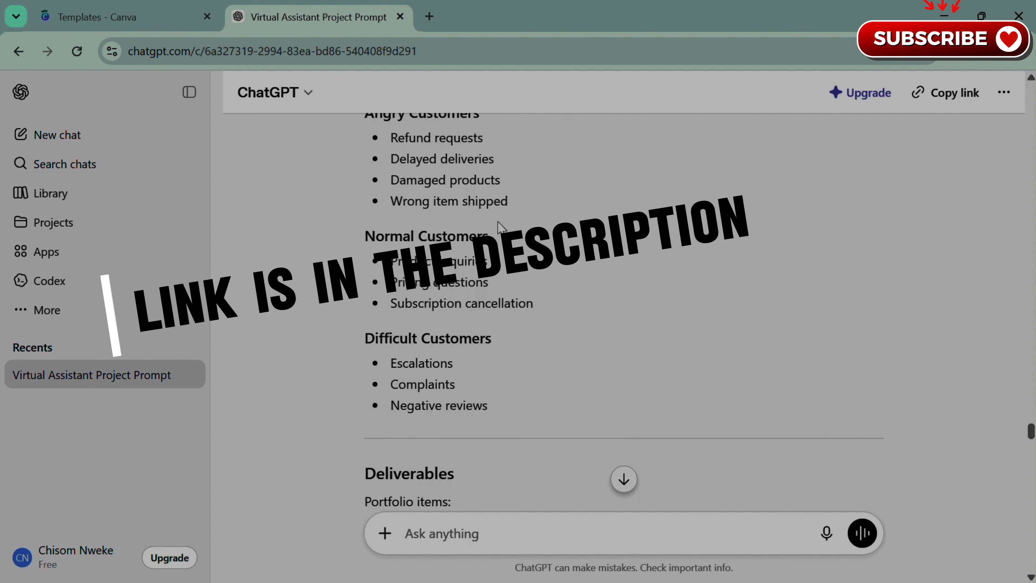
scroll(498, 221, "down", 20)
scroll(497, 222, "up", 1)
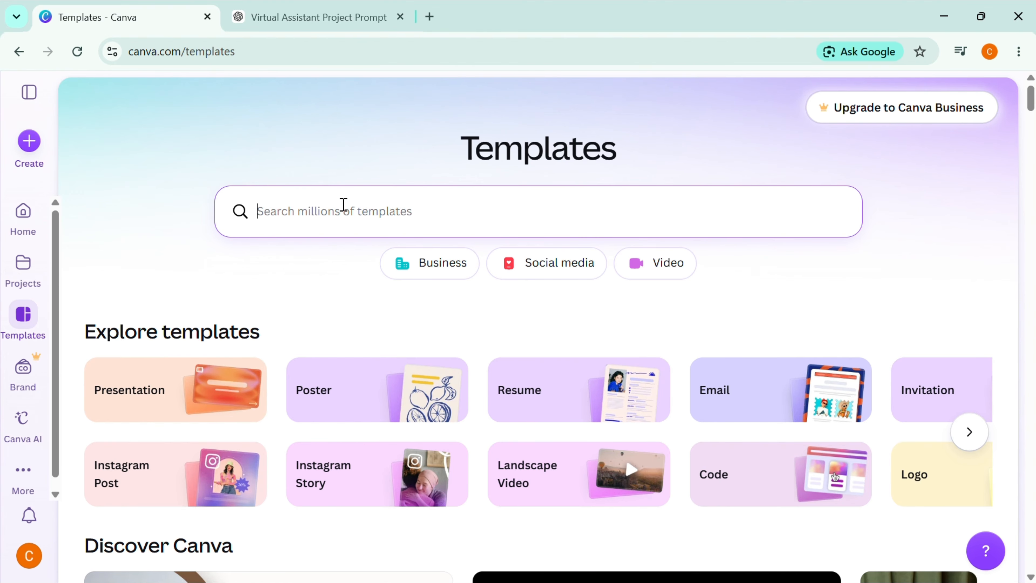
- Search templates for 'portfolio template' and browse the results
type("porti")
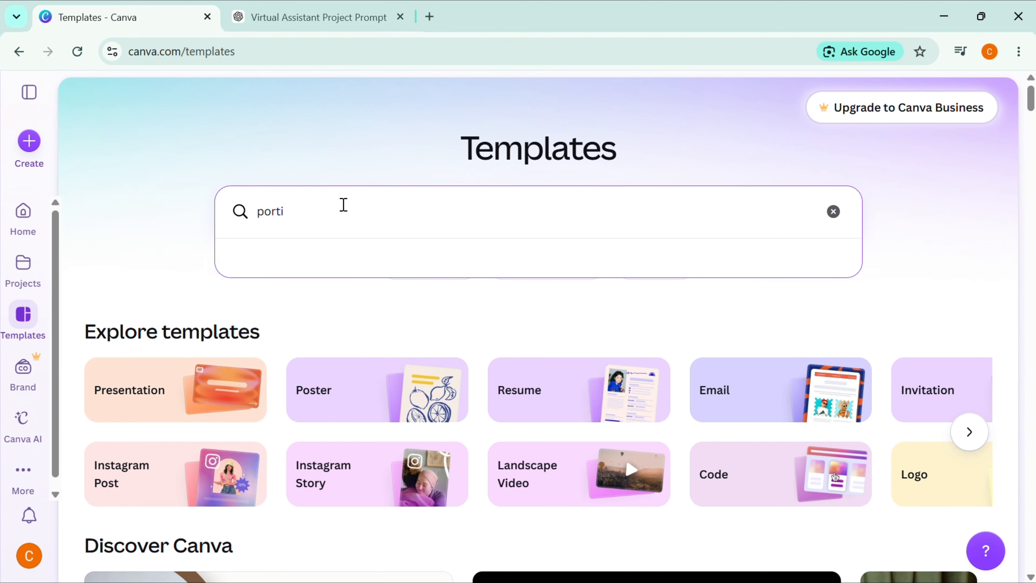
key("BackSpace")
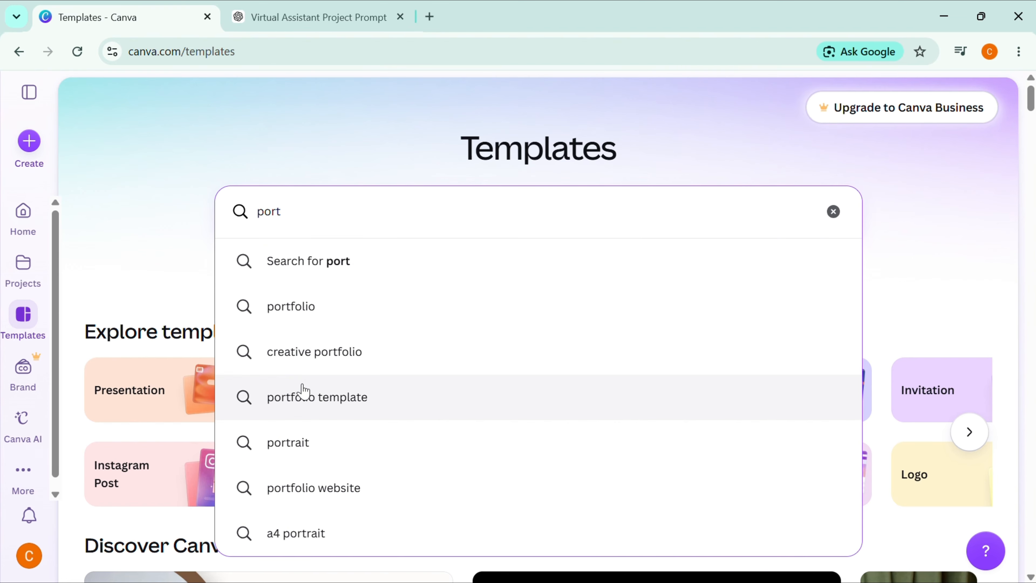
left_click(303, 393)
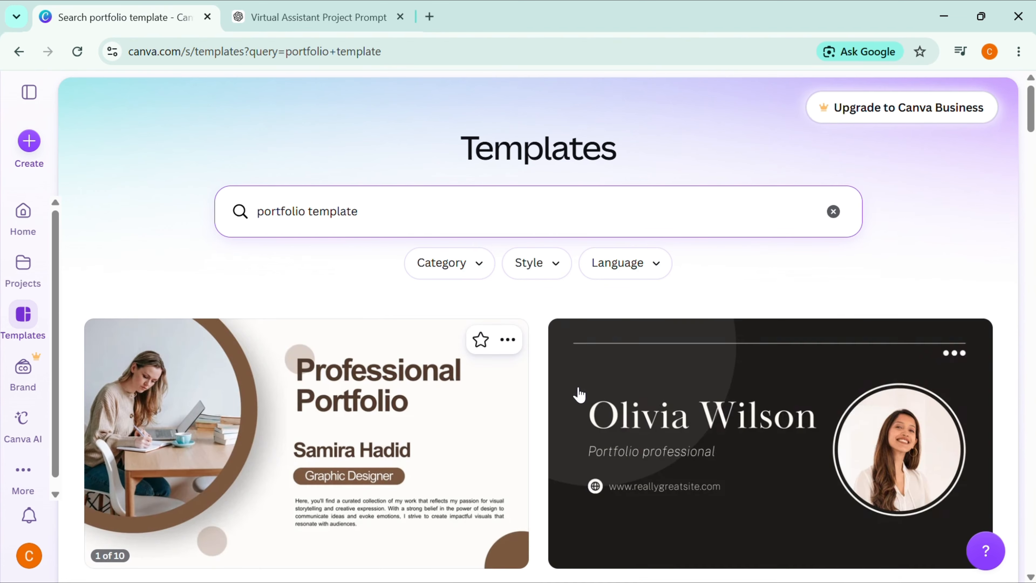
scroll(579, 393, "down", 2)
scroll(579, 268, "down", 3)
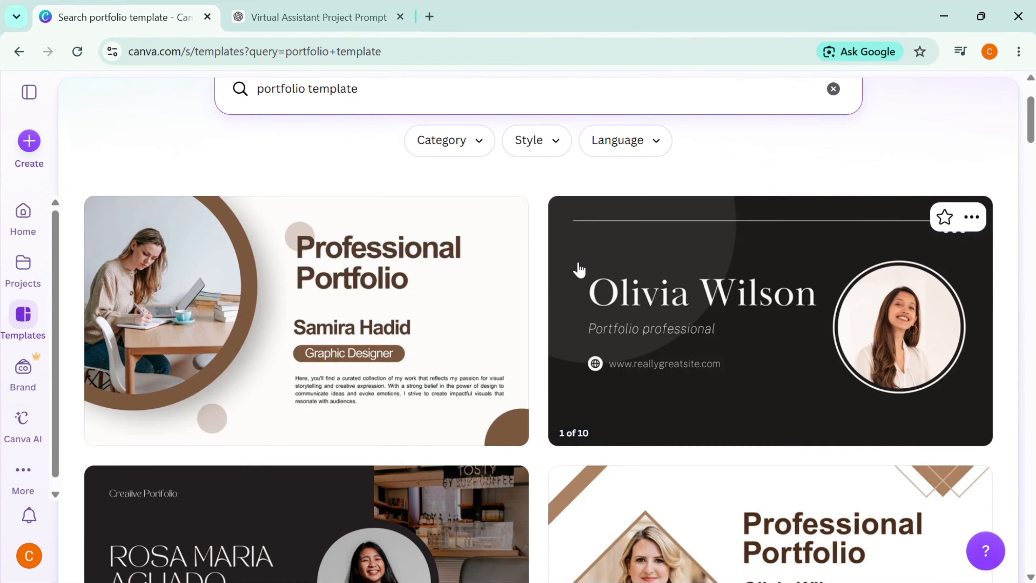
scroll(579, 270, "down", 5)
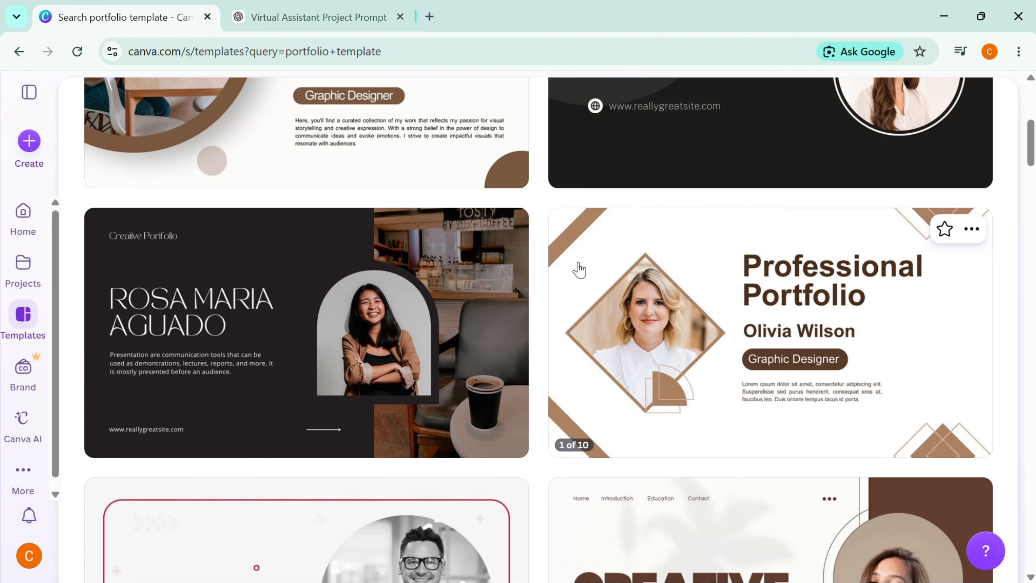
scroll(579, 270, "down", 5)
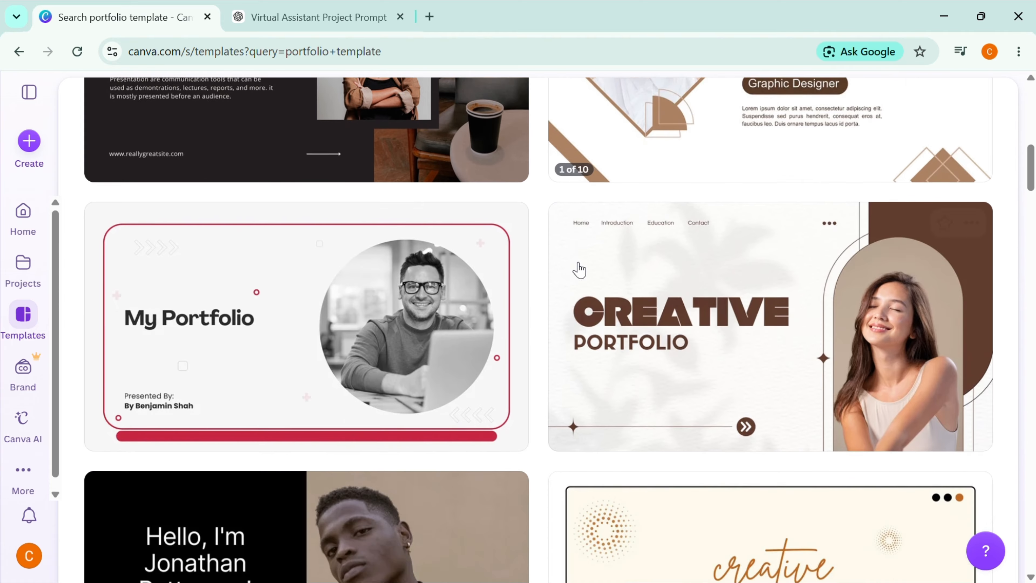
scroll(581, 269, "down", 3)
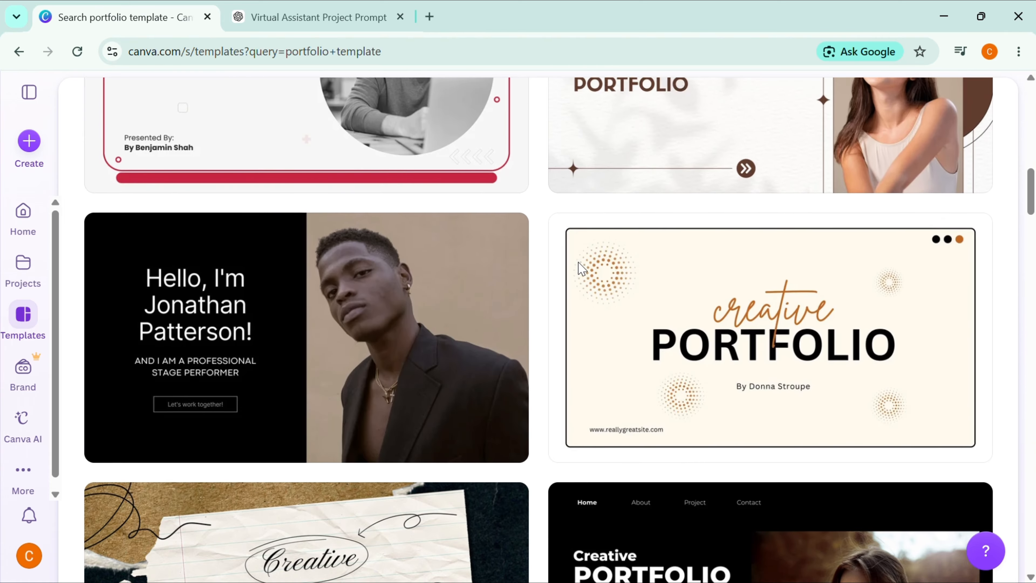
scroll(579, 269, "down", 4)
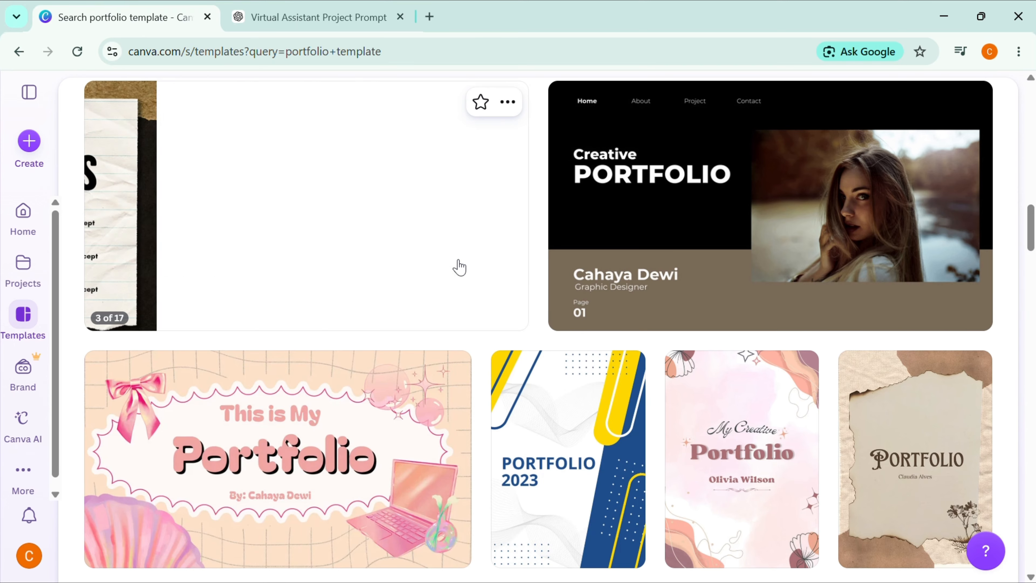
scroll(538, 399, "down", 5)
scroll(540, 396, "up", 10)
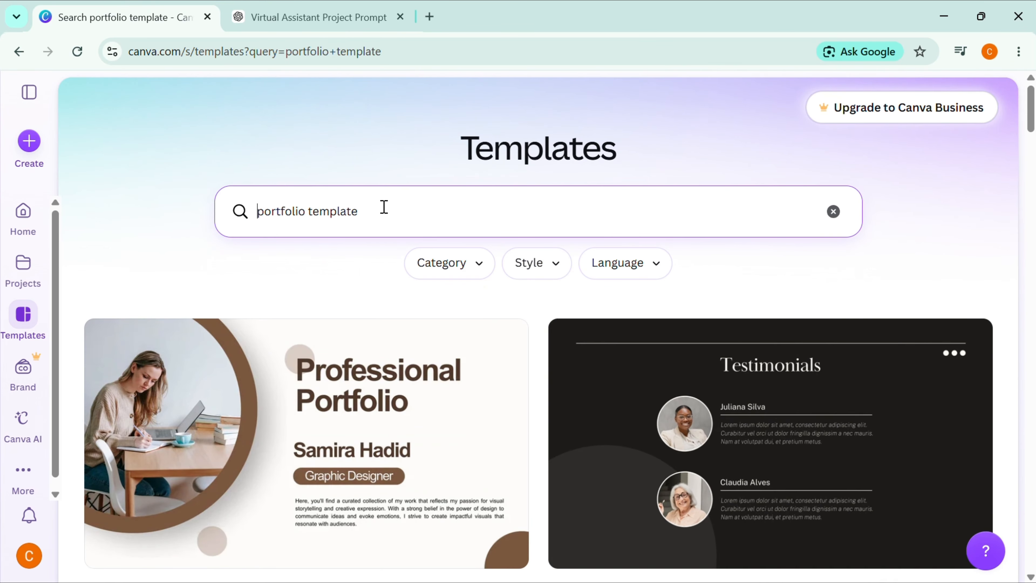
- Refine the search to 'portfolio template for virtual assistant' and open the Grey Simple Elegant template's details
left_click(383, 207)
type("for ")
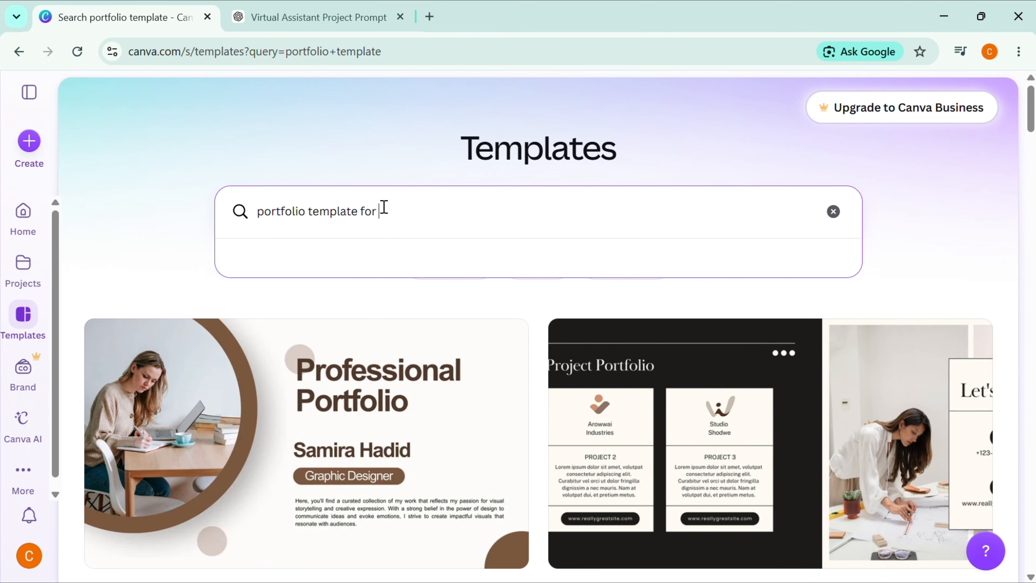
type("virtua")
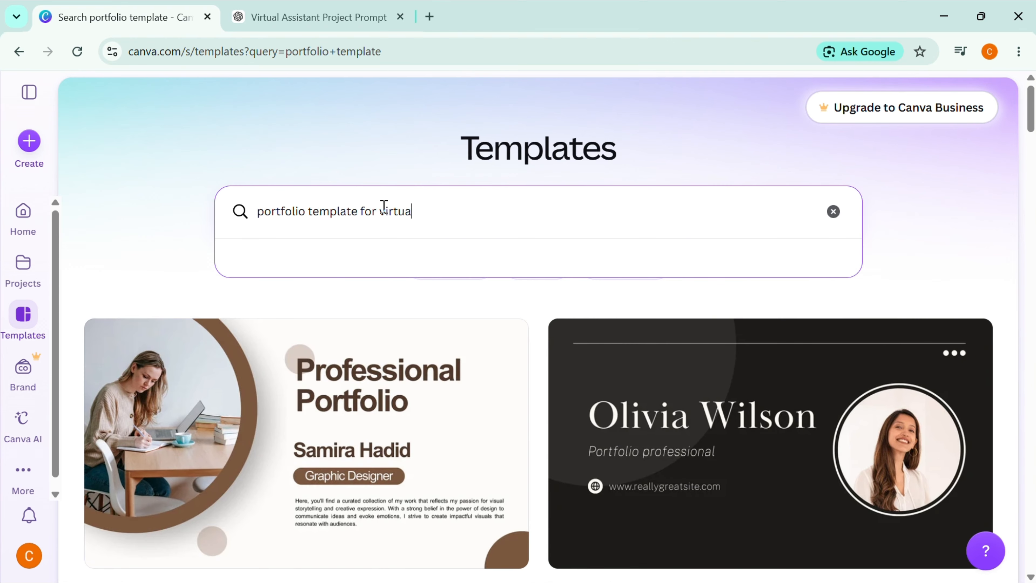
type("l ass")
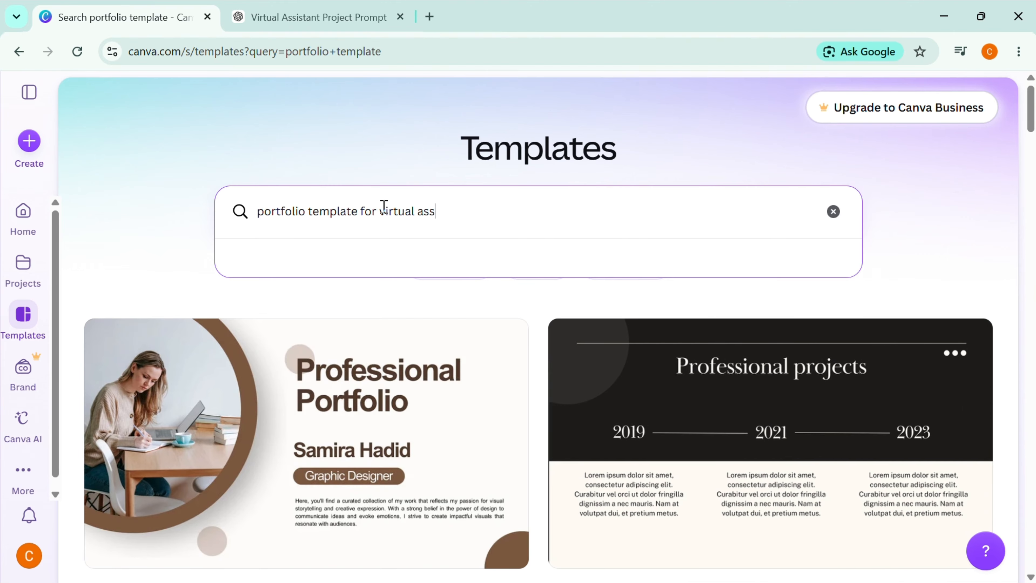
type("istant")
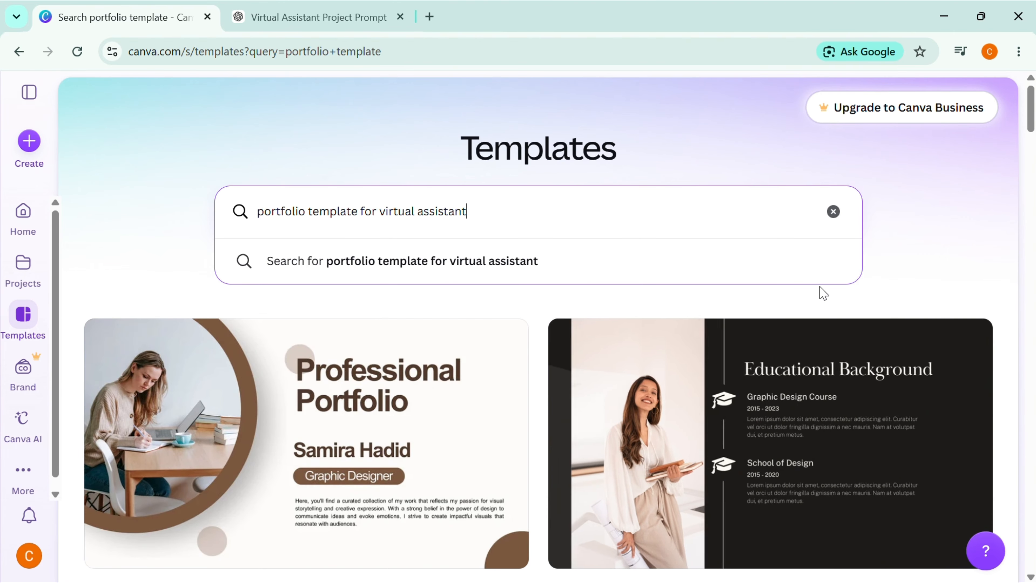
key("Return")
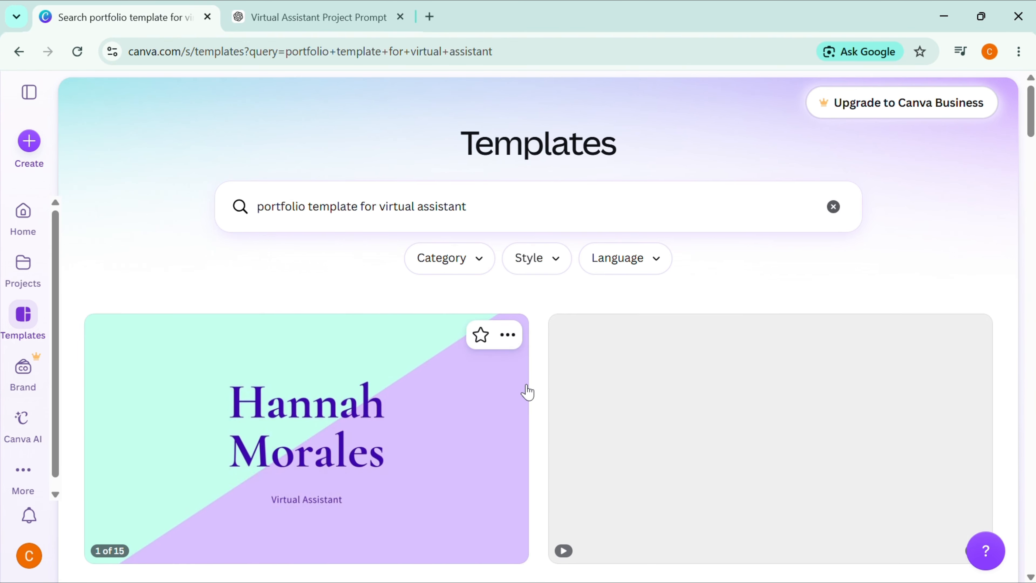
scroll(528, 393, "down", 4)
scroll(477, 326, "down", 12)
scroll(476, 326, "up", 4)
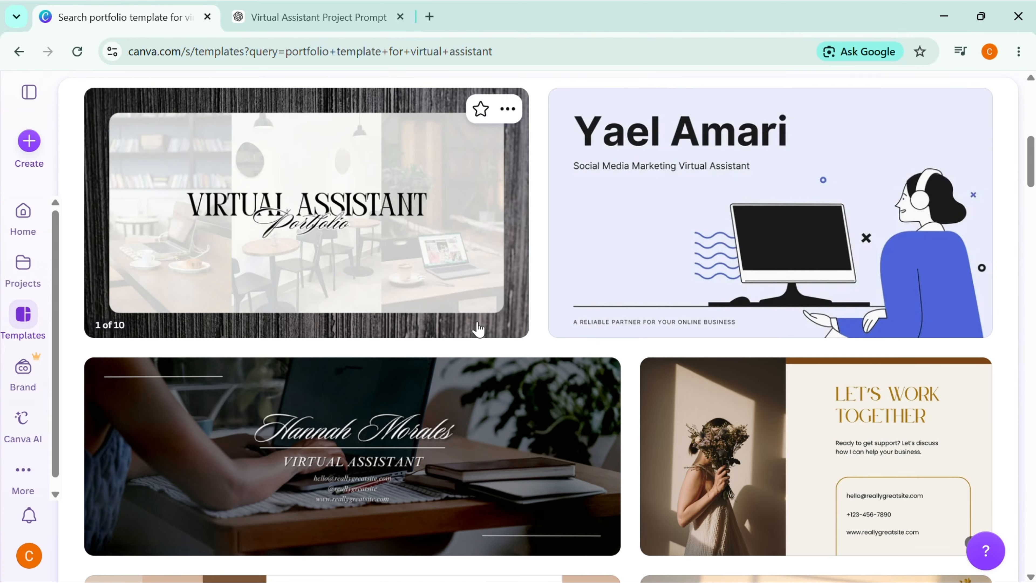
scroll(478, 329, "up", 1)
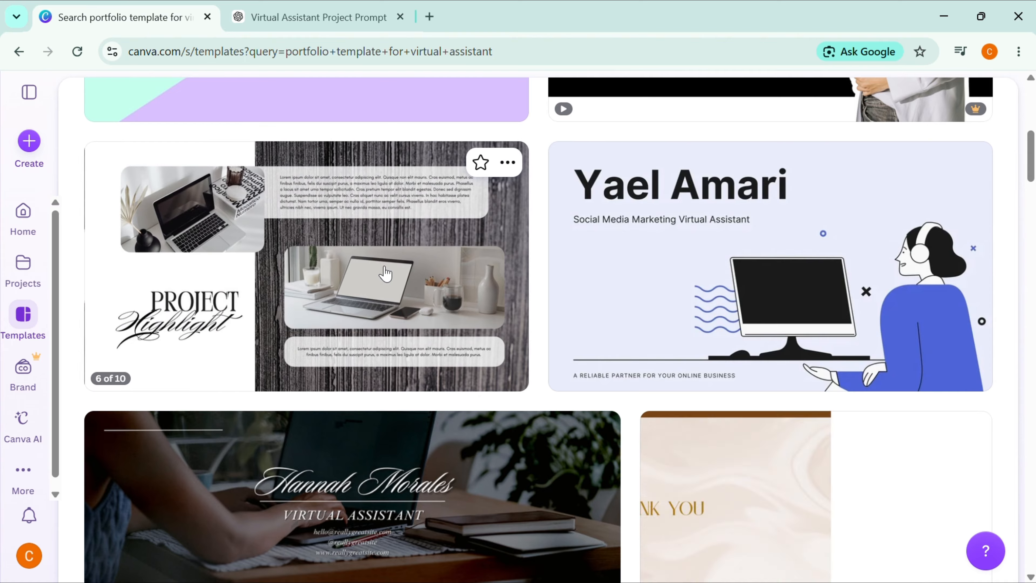
left_click(407, 267)
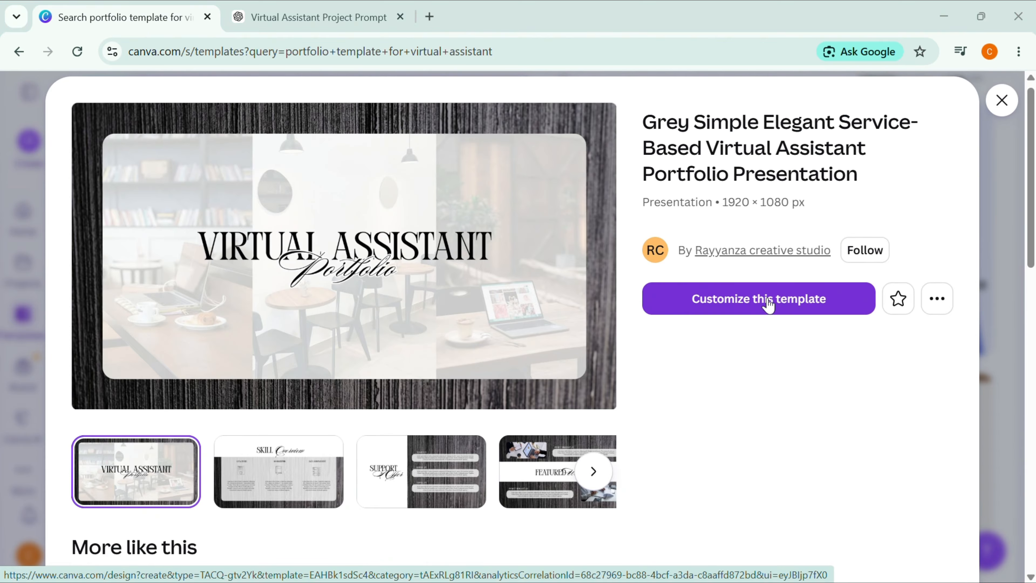
- Customize the Grey Simple Elegant Virtual Assistant Portfolio template, then open a new browser tab
left_click(768, 304)
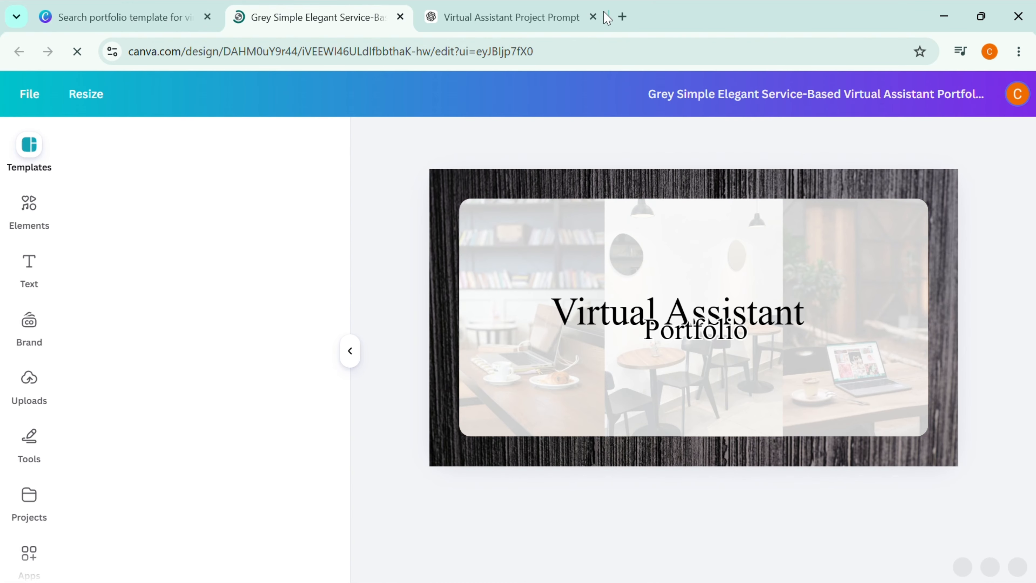
left_click(622, 18)
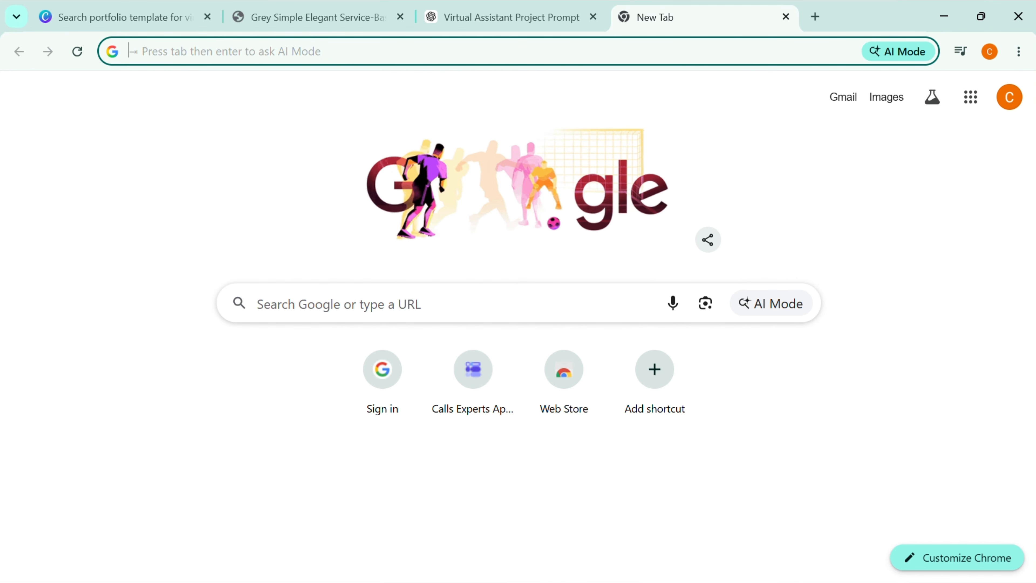
- Open Google Calendar and snip a screenshot of the June 2026 month view
left_click(974, 116)
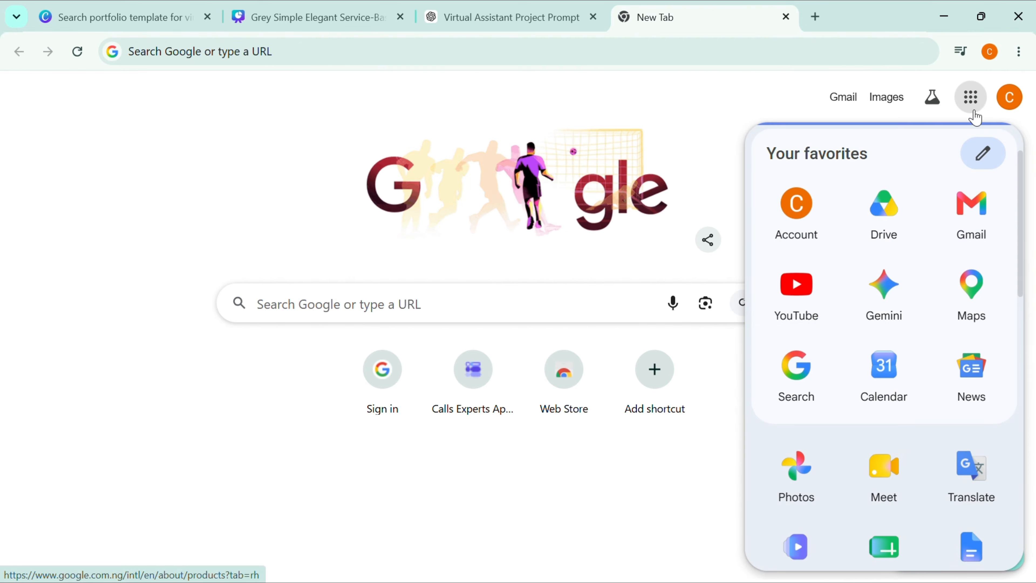
scroll(936, 256, "down", 2)
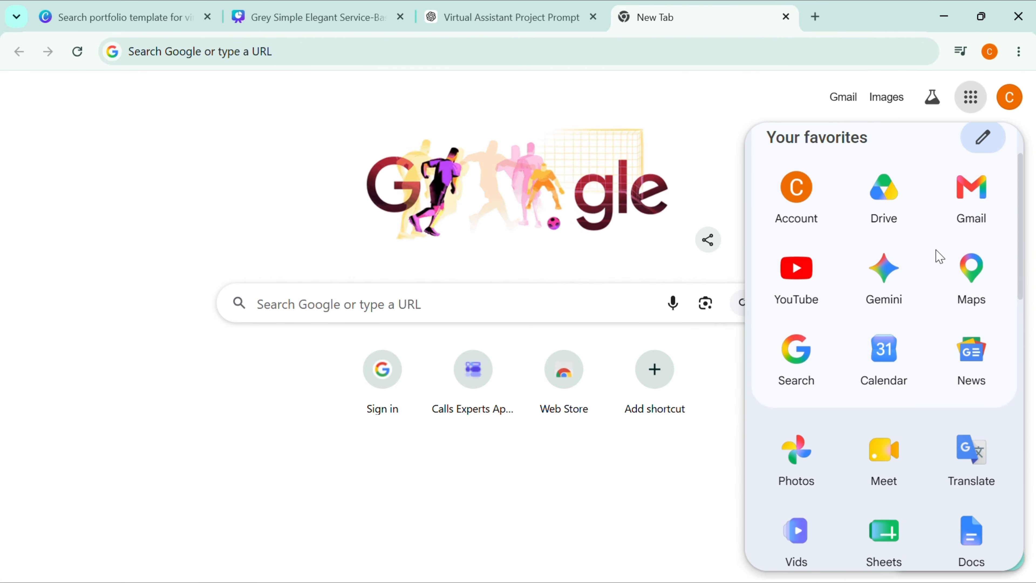
left_click(882, 341)
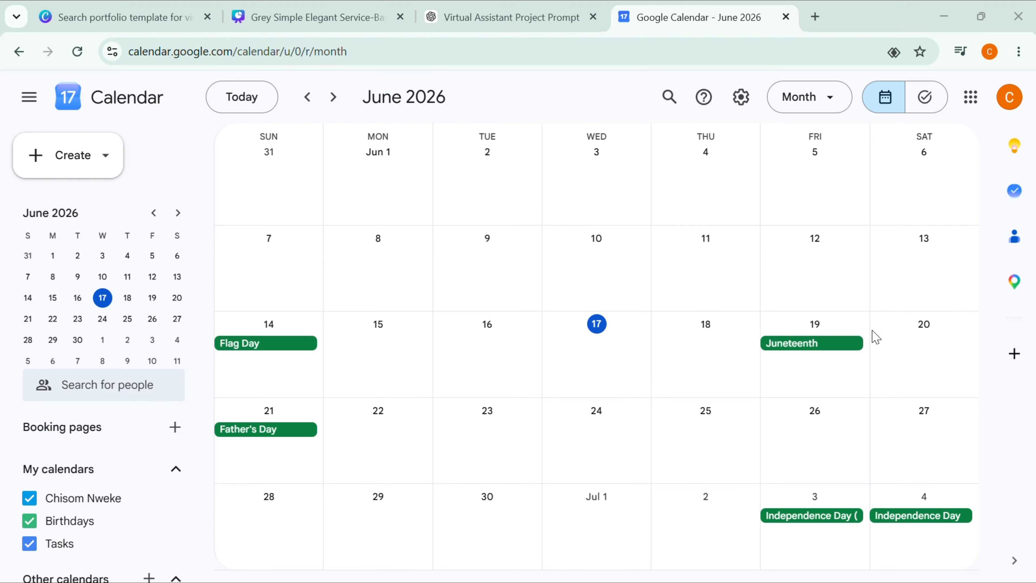
key("super+shift+s")
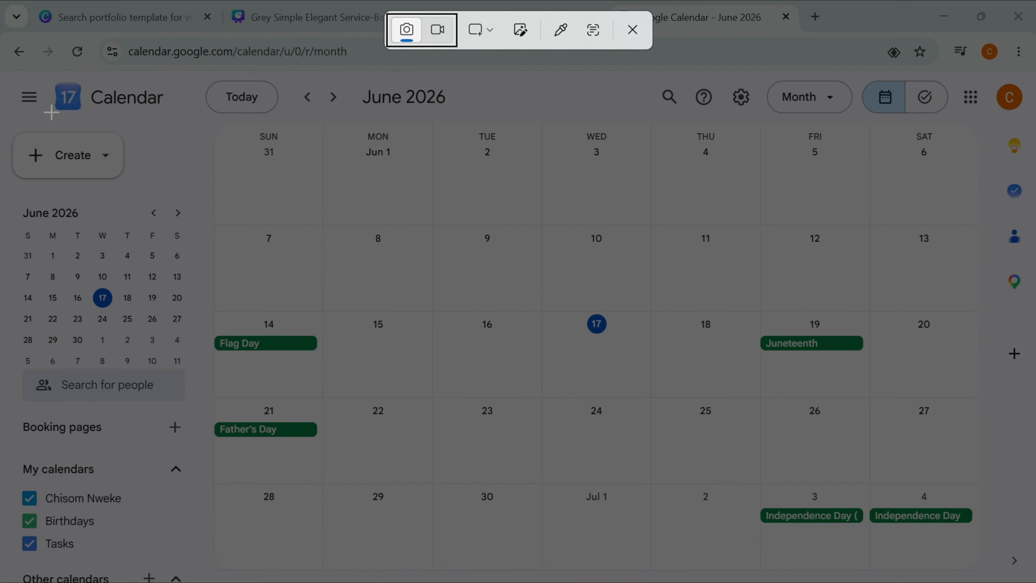
left_click_drag(2, 66, 566, 185)
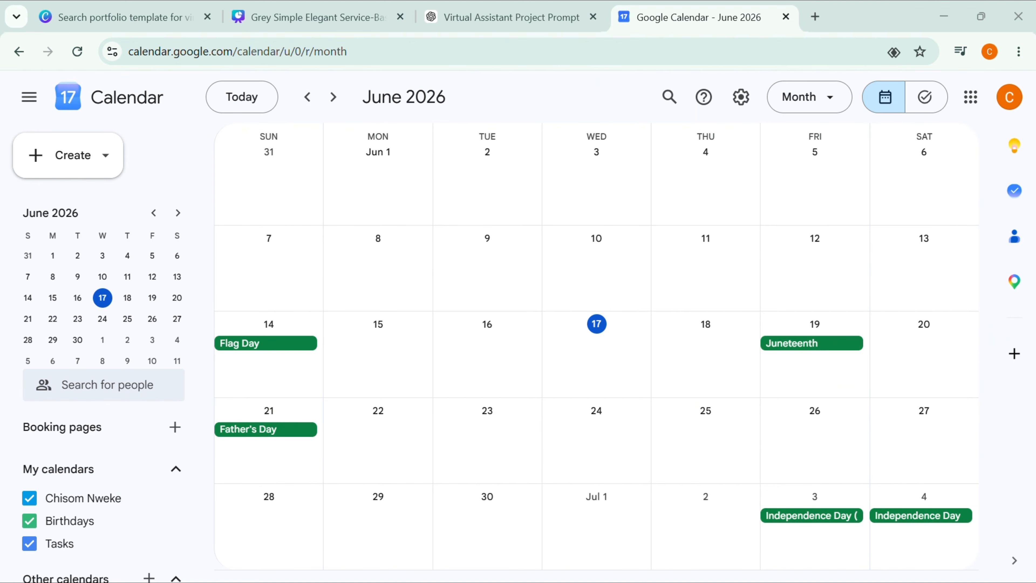
left_click(629, 19)
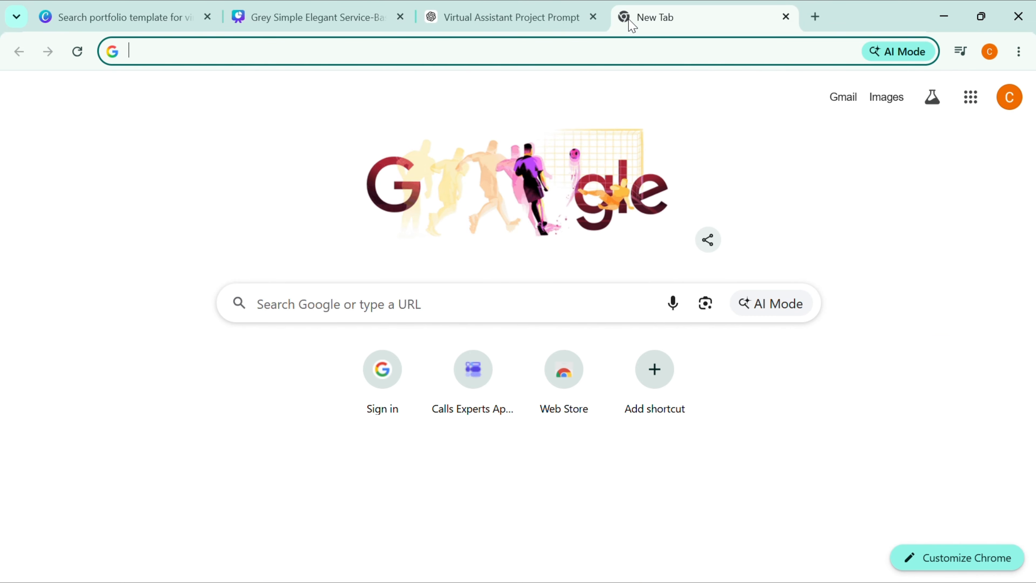
- In Google Drive, create a new folder named 'Portfolio Projects' and open it
left_click(975, 102)
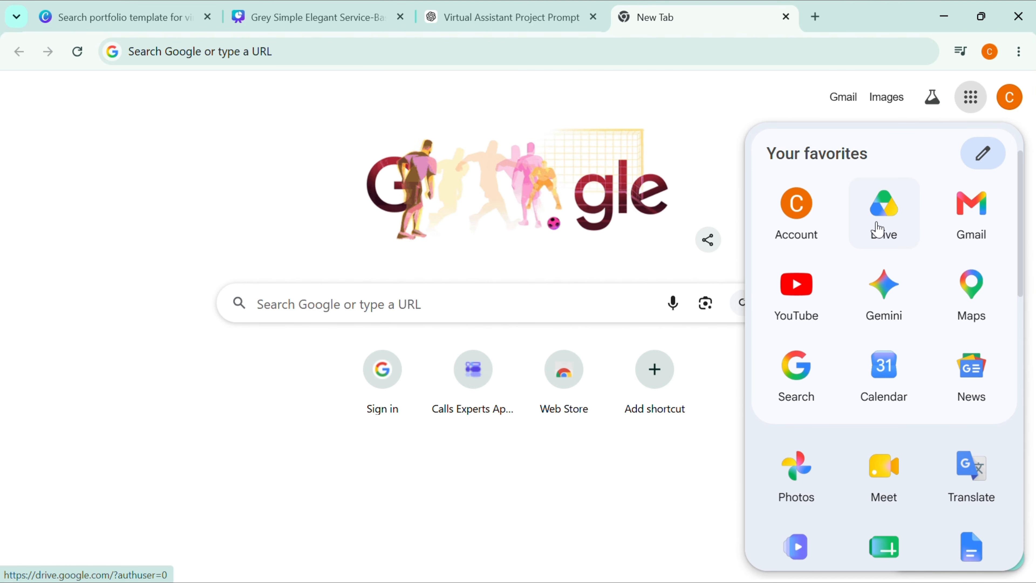
left_click(879, 231)
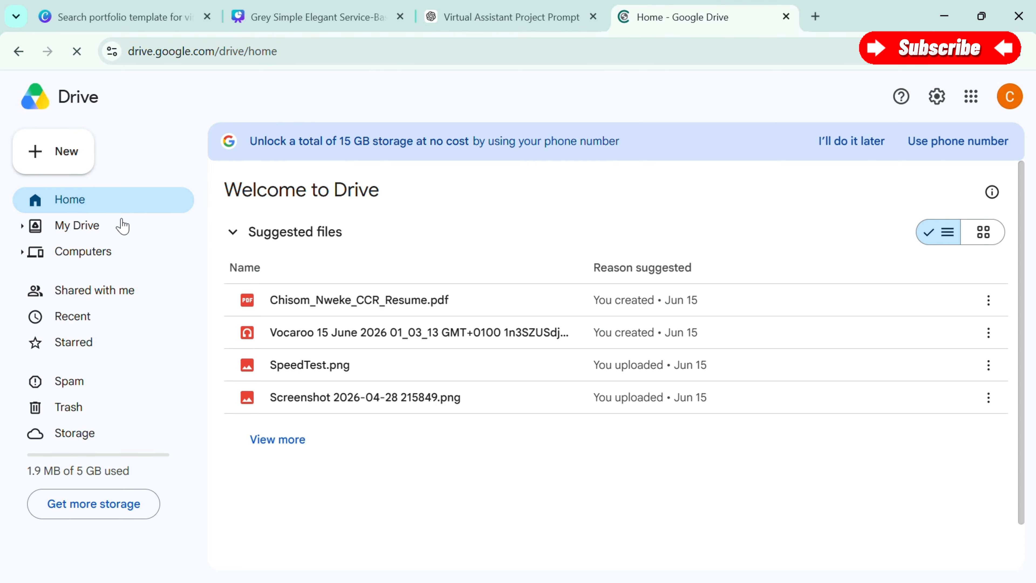
left_click(67, 154)
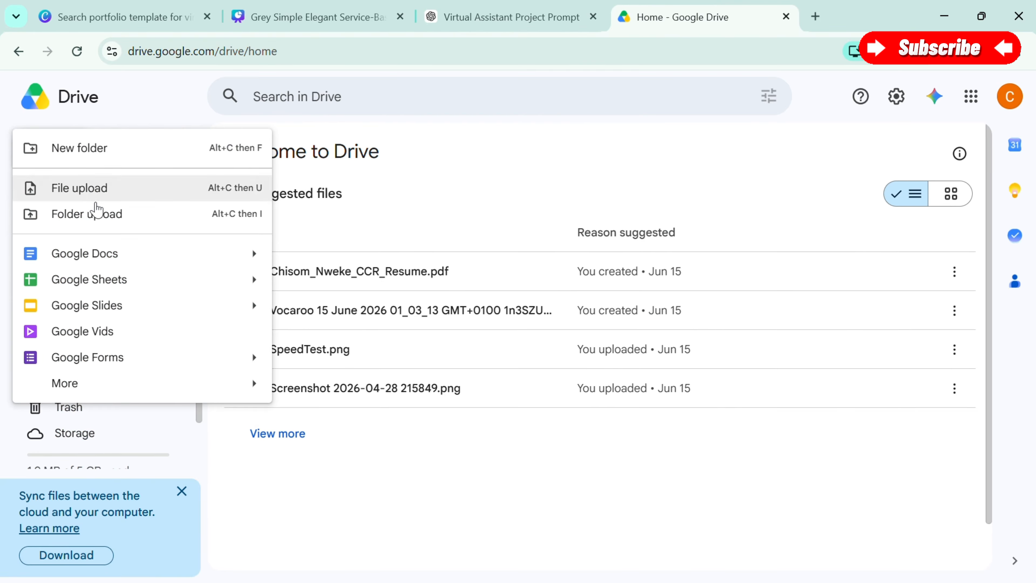
left_click(84, 148)
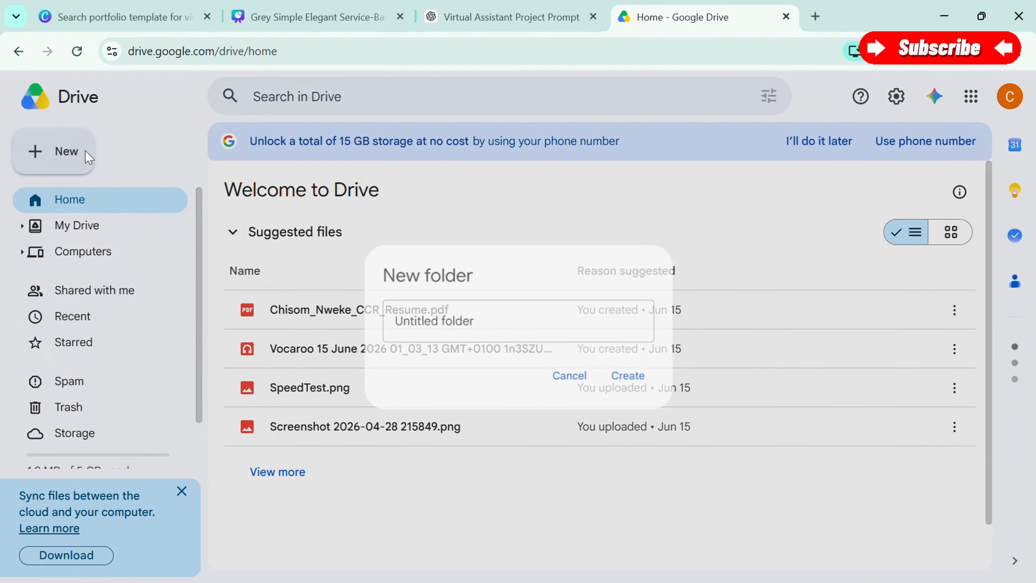
key("BackSpace")
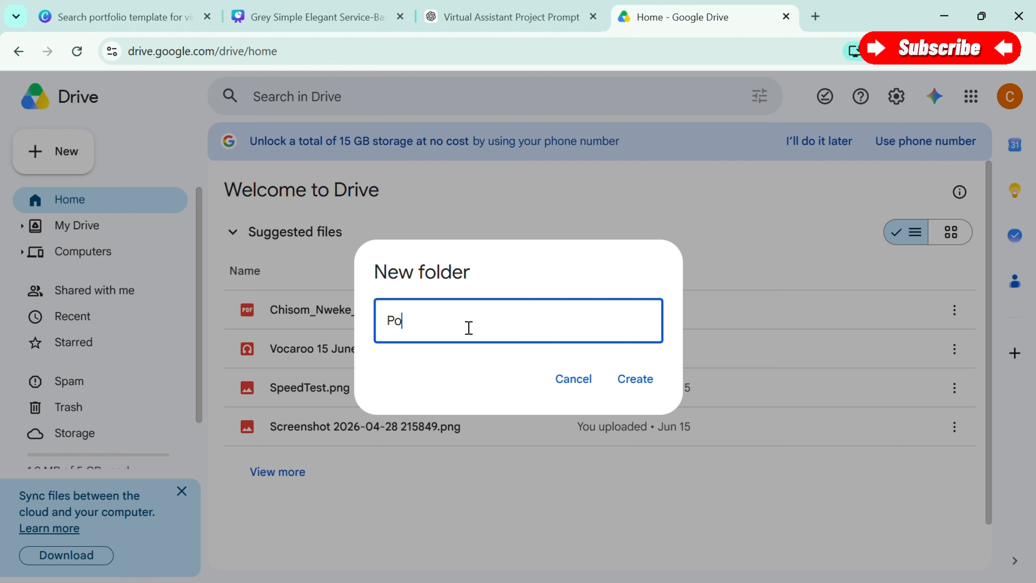
type("Portfolio")
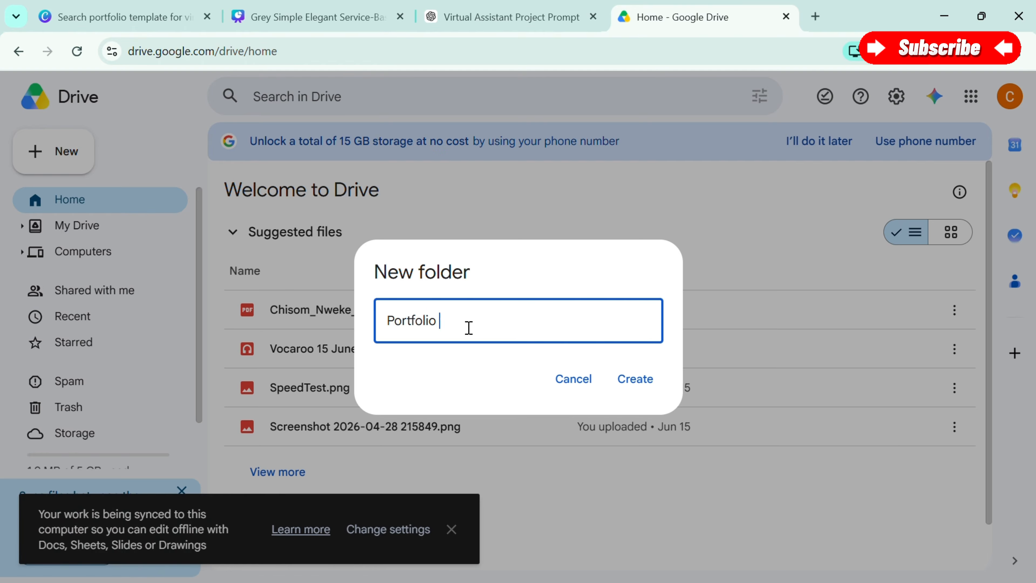
type(" Projects")
key("Return")
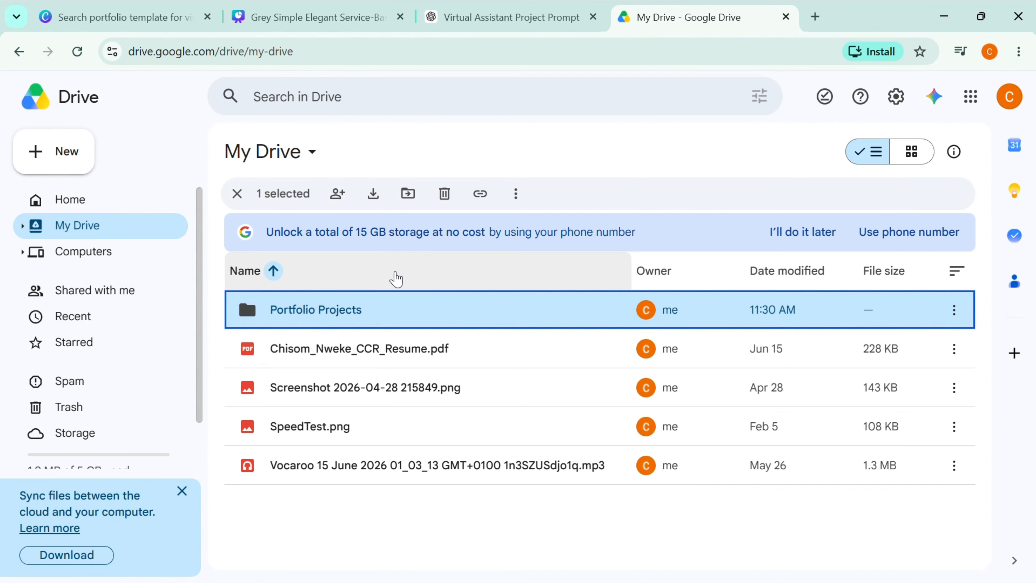
double_click(331, 314)
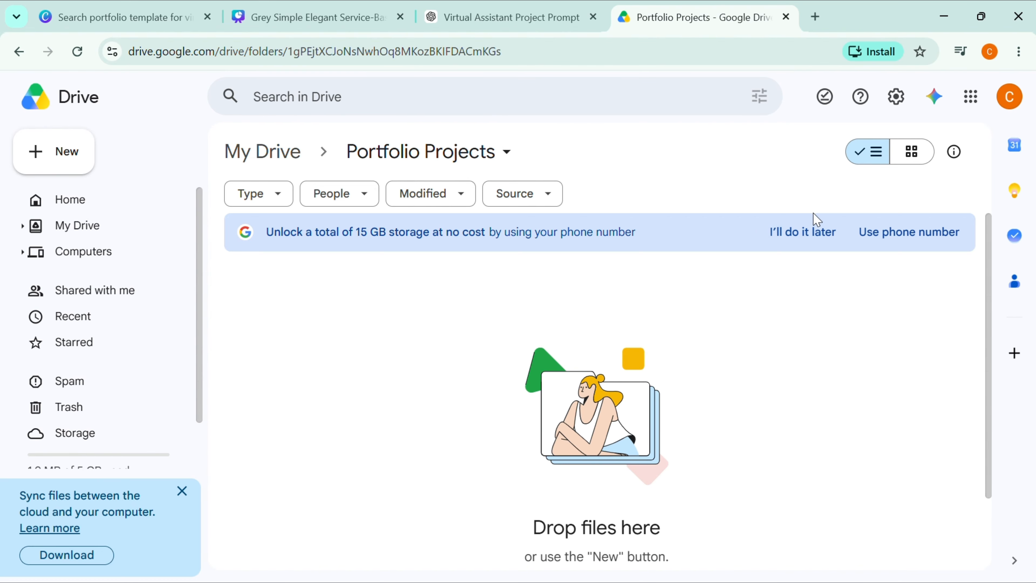
- Dismiss the storage banner and upload 'Screenshot 2026-06-17 112914.png' from the computer
left_click(803, 232)
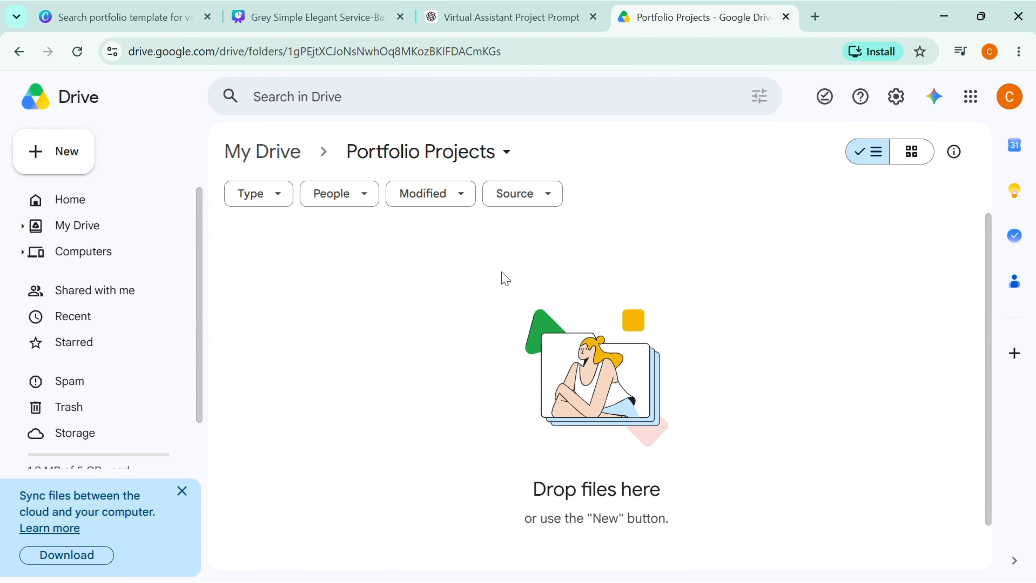
left_click(62, 145)
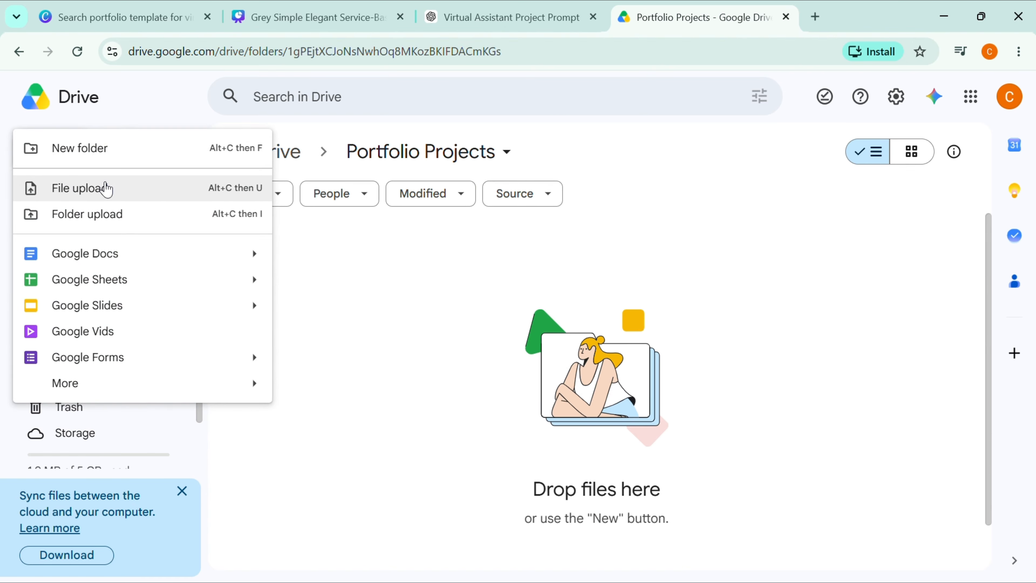
left_click(105, 187)
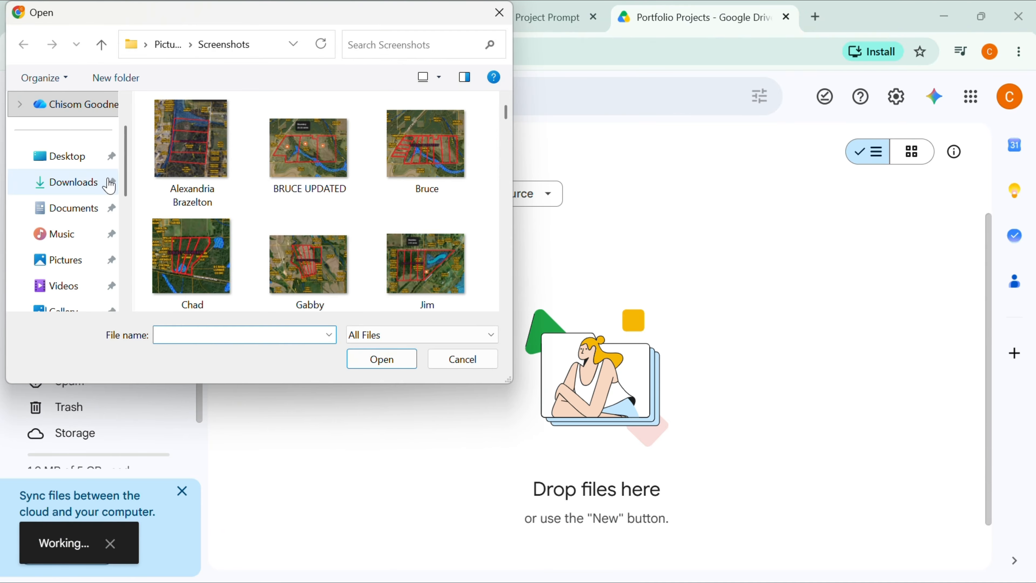
scroll(298, 206, "down", 10)
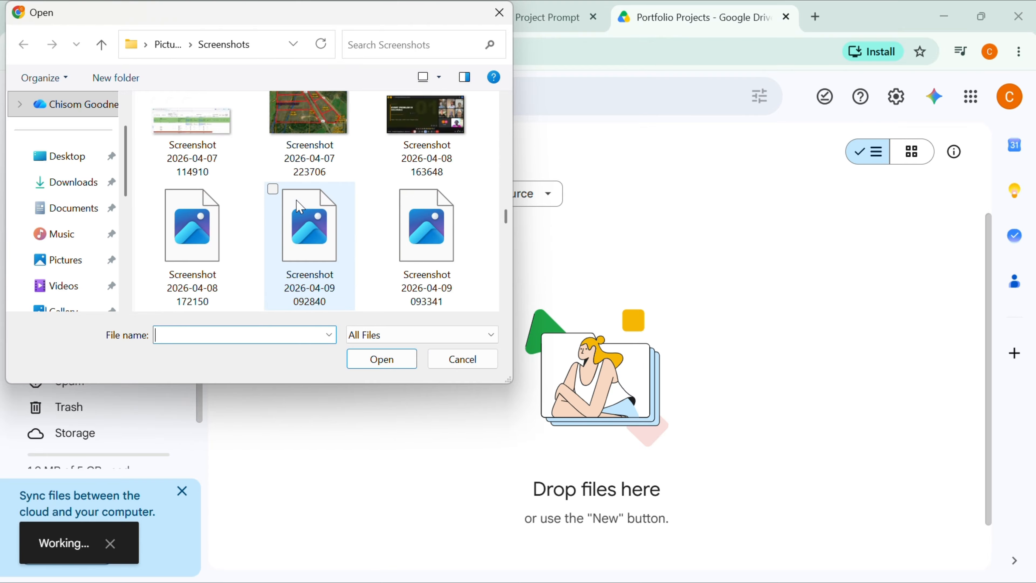
scroll(299, 208, "down", 10)
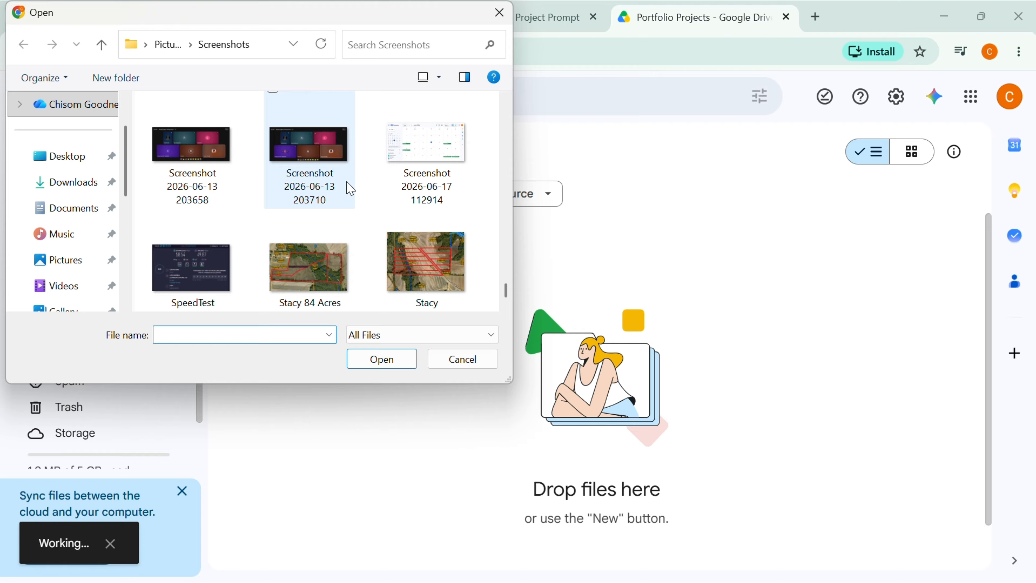
left_click(457, 172)
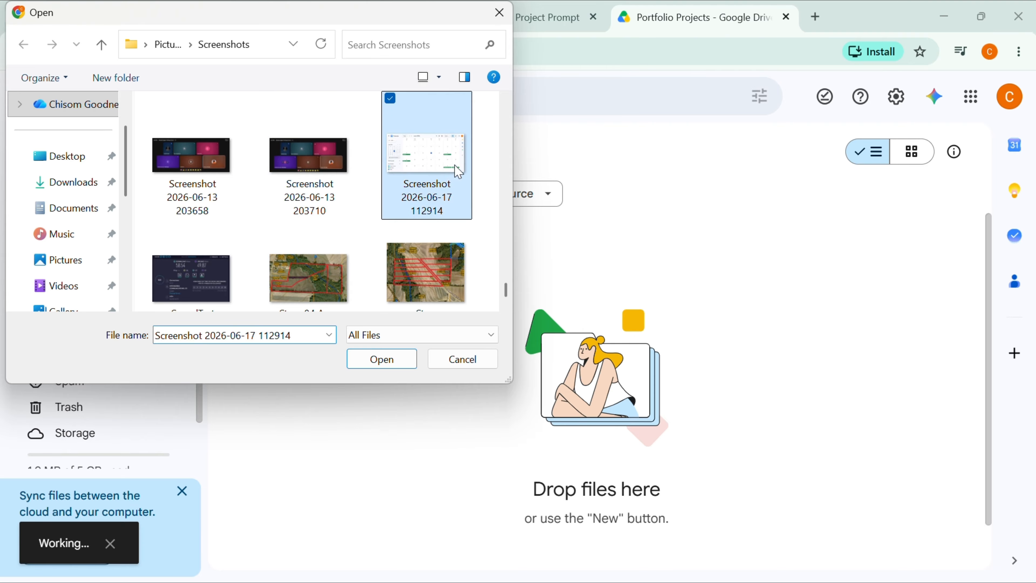
left_click(382, 359)
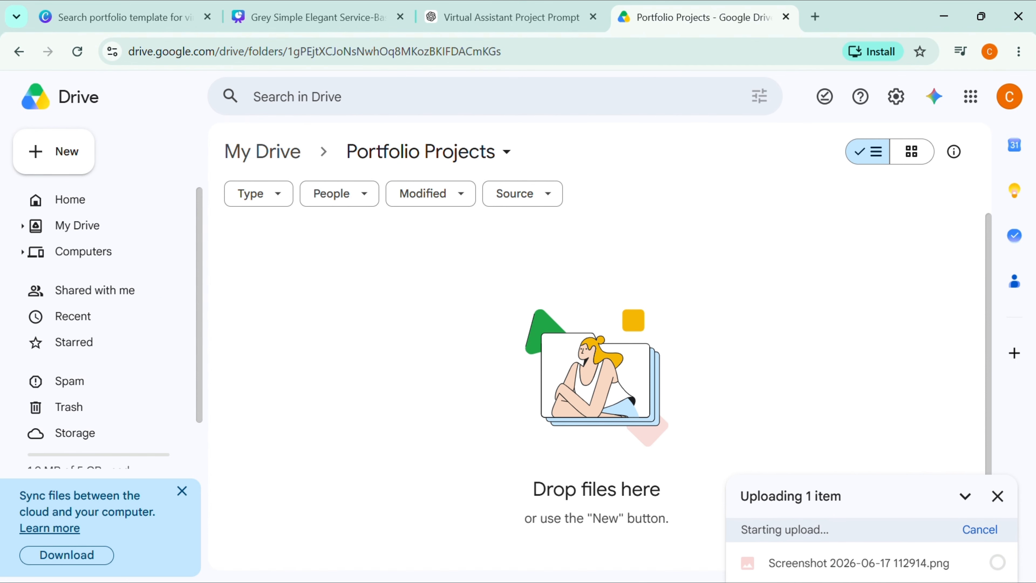
- Rename the first image file to 'Underwriting.png'
left_click(74, 166)
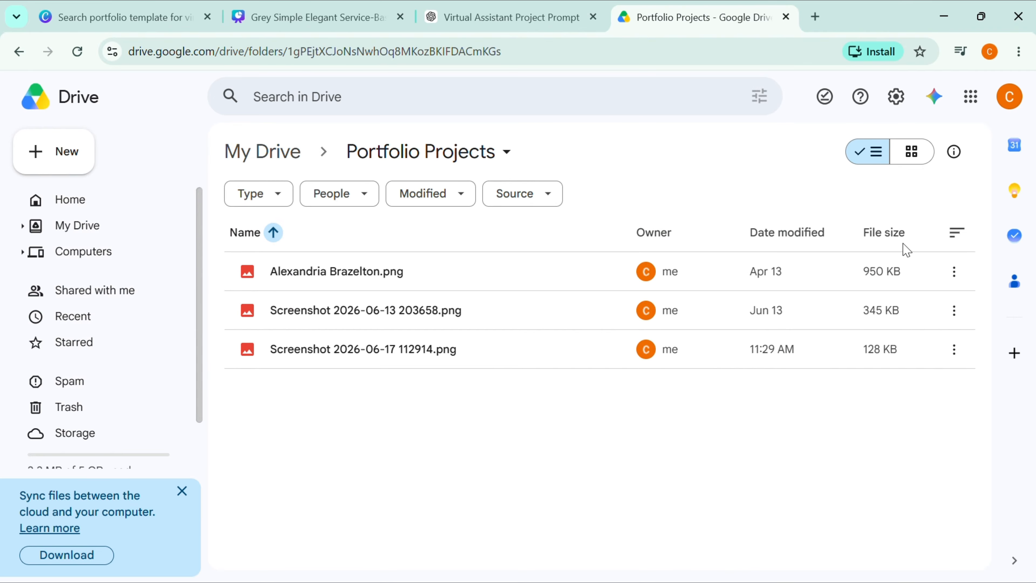
left_click(951, 282)
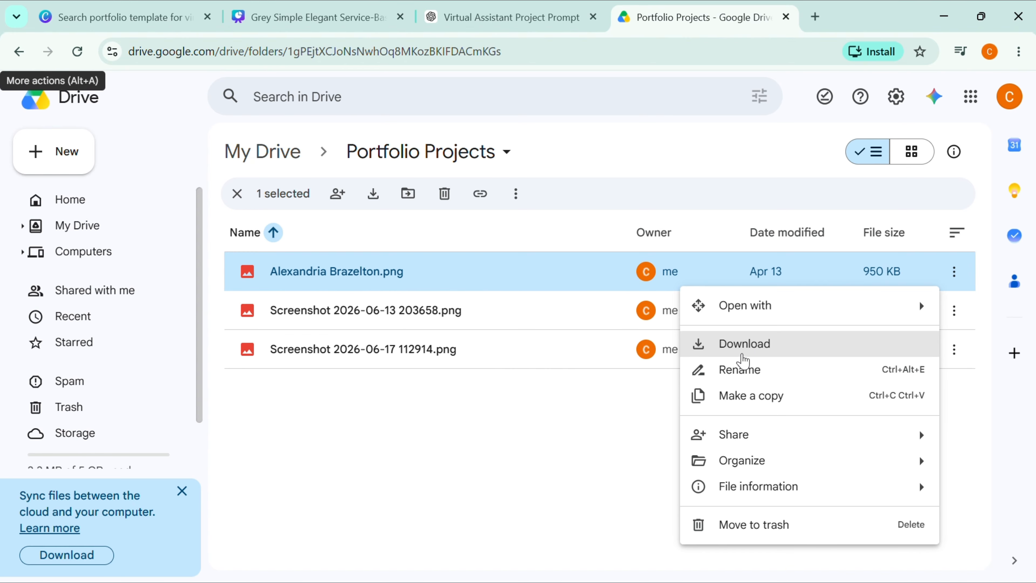
left_click(748, 377)
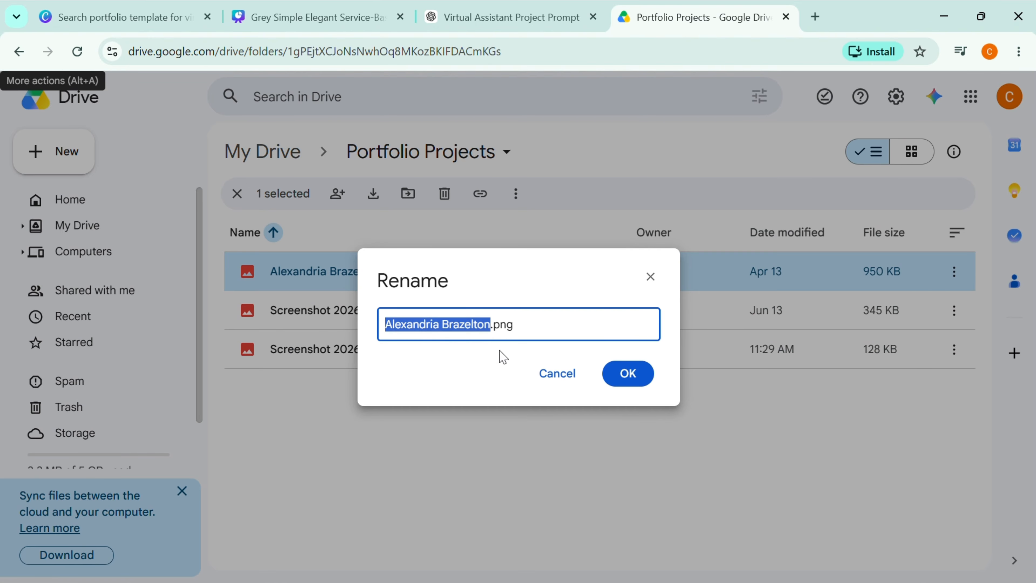
key("BackSpace")
type("Und")
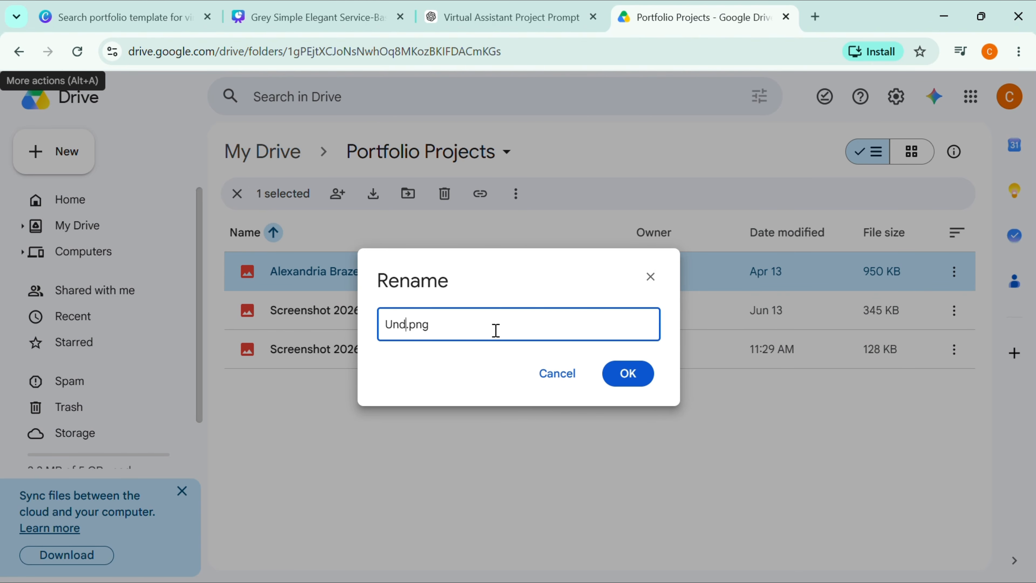
type("erwriting")
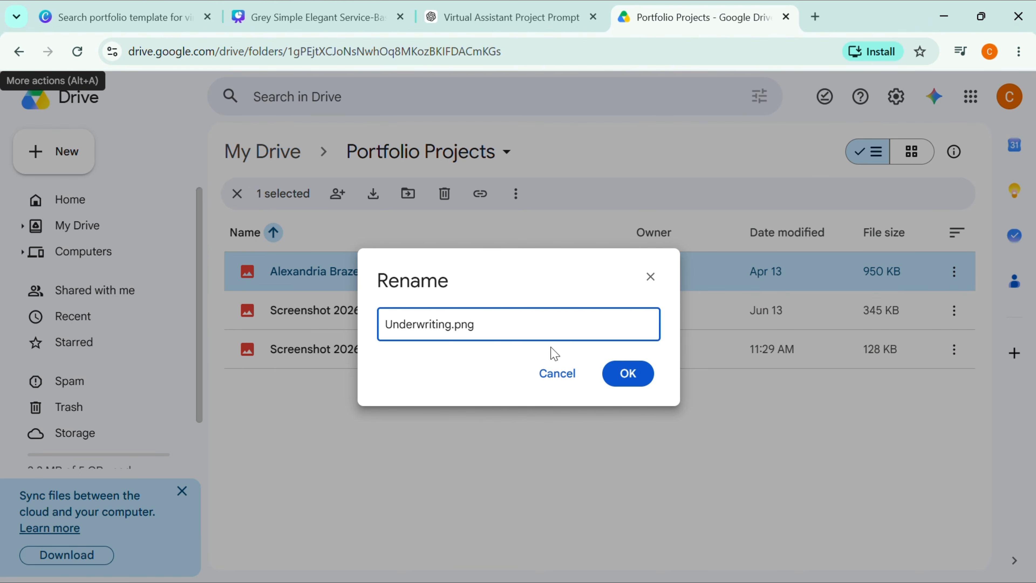
left_click(636, 380)
- Rename the June 17 calendar screenshot to 'Calendar Mgt.png'
left_click(953, 310)
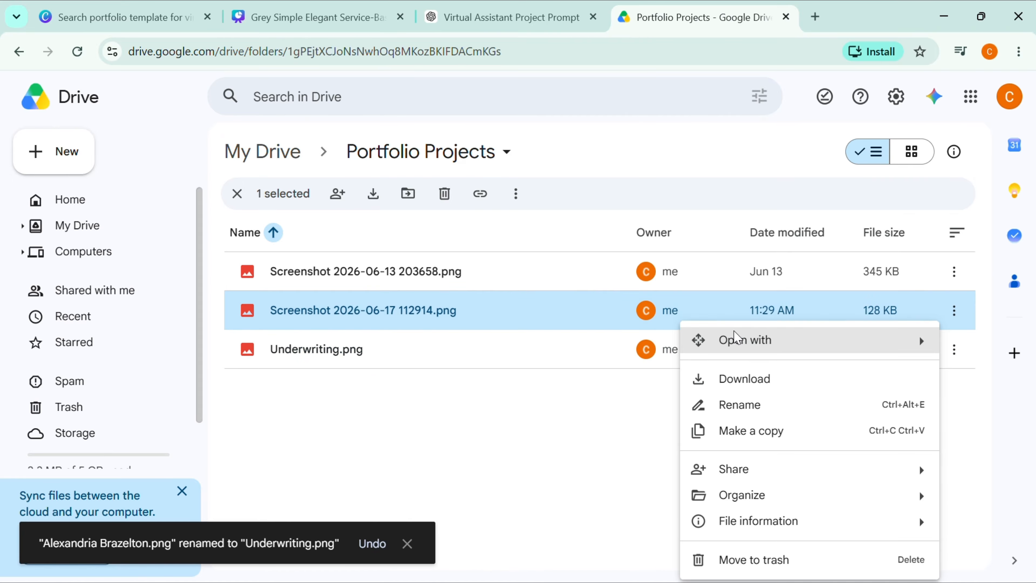
left_click(739, 404)
key("BackSpace")
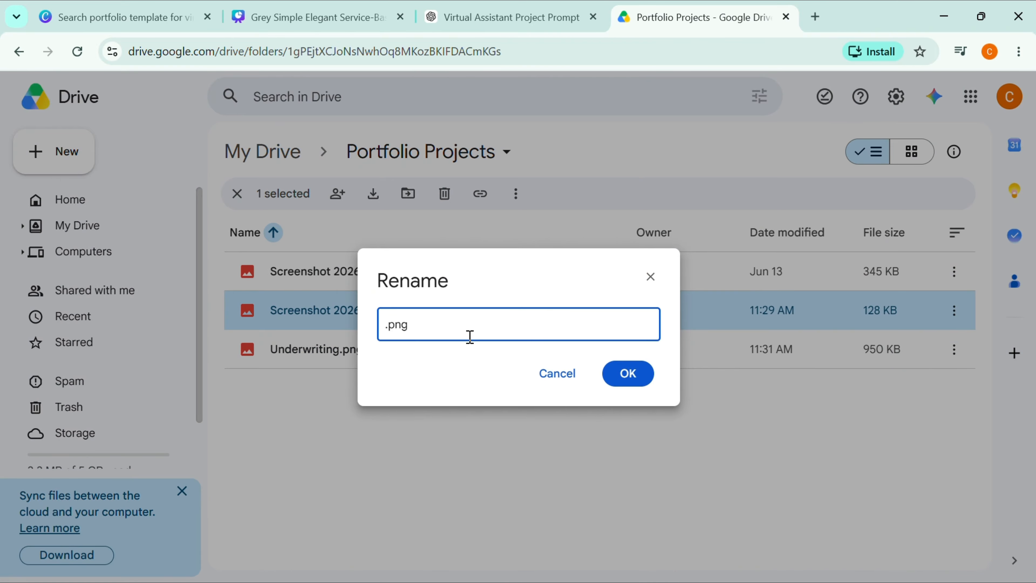
type("Calendar Mgt")
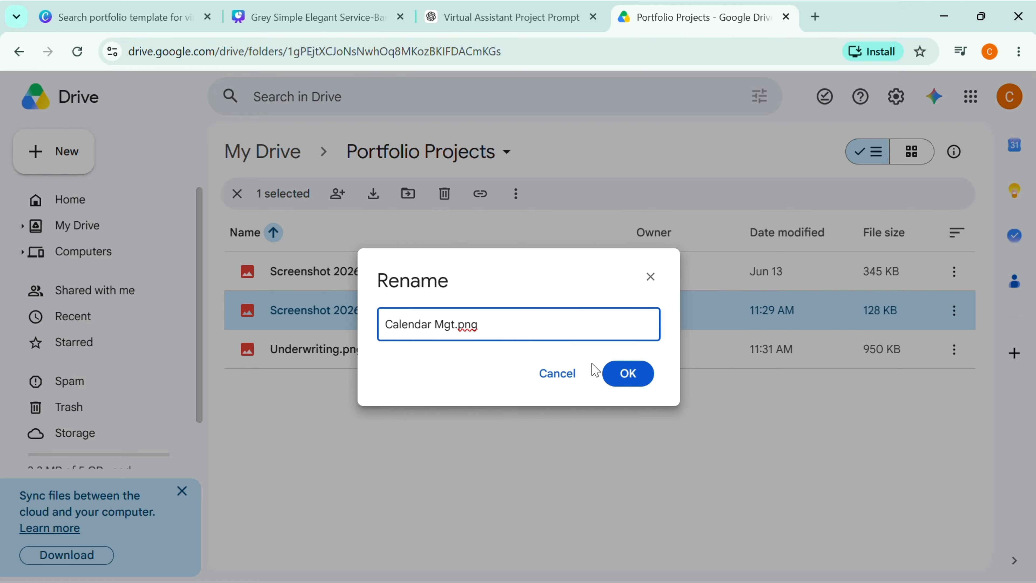
left_click(624, 373)
- Preview the June 13 screenshot, then rename it to 'Meeting Coordination'
left_click(253, 314)
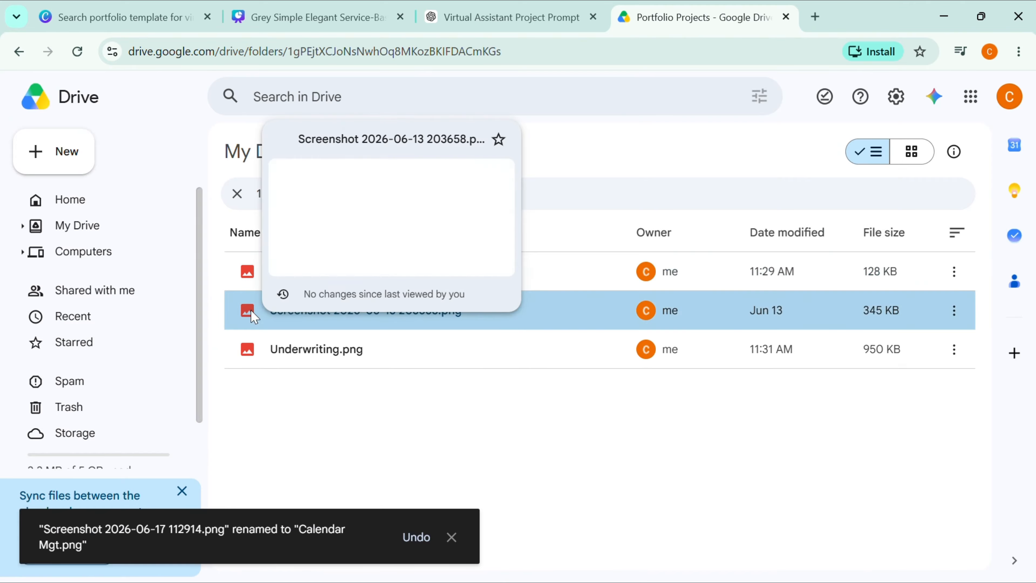
double_click(253, 315)
left_click(27, 97)
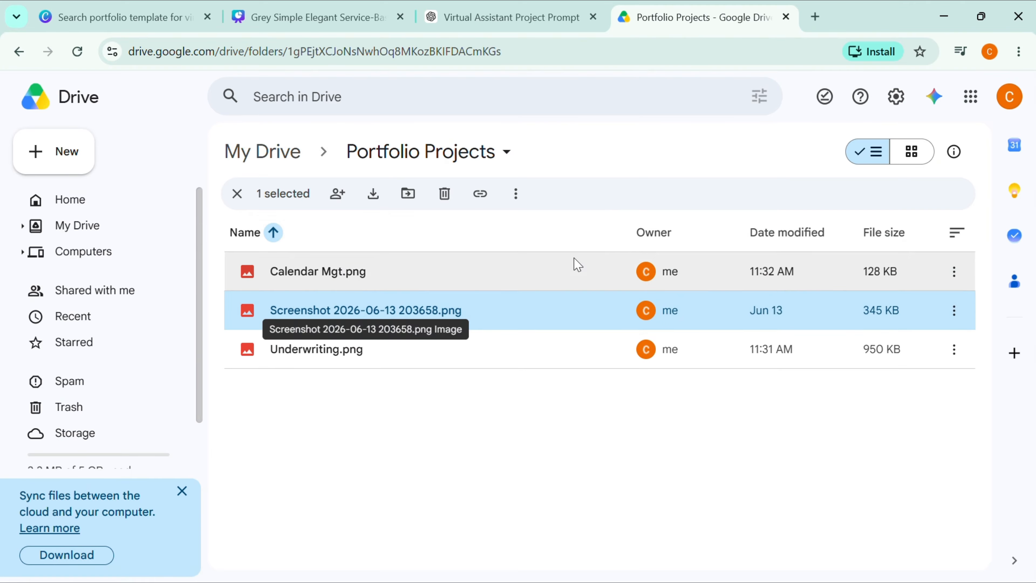
left_click(953, 310)
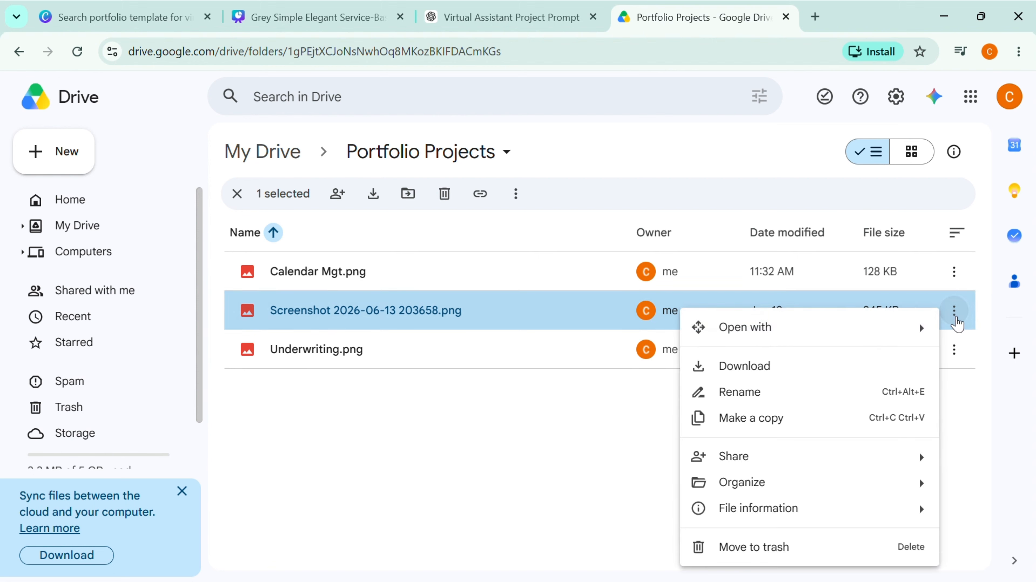
left_click(744, 402)
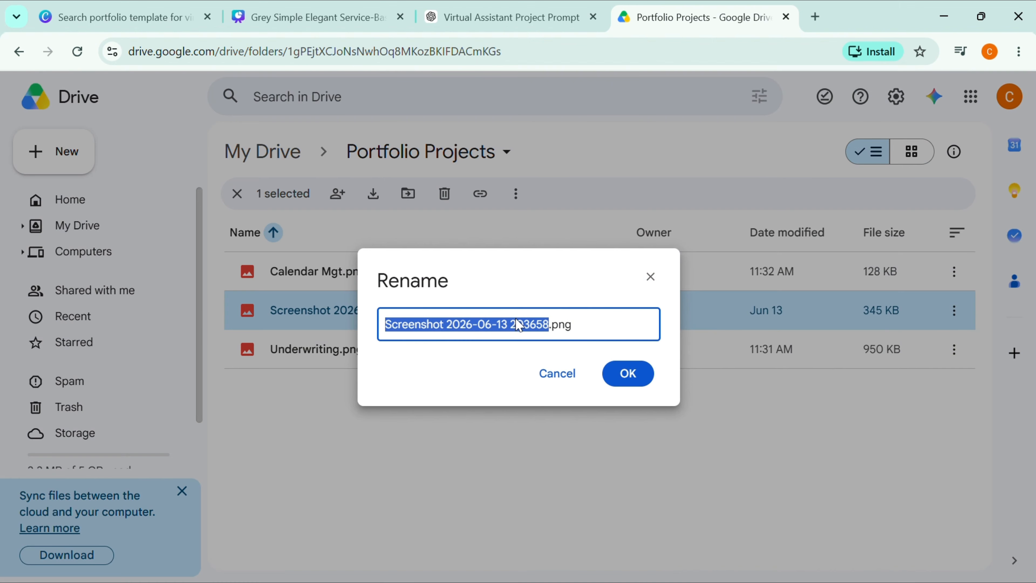
type("Meeting ")
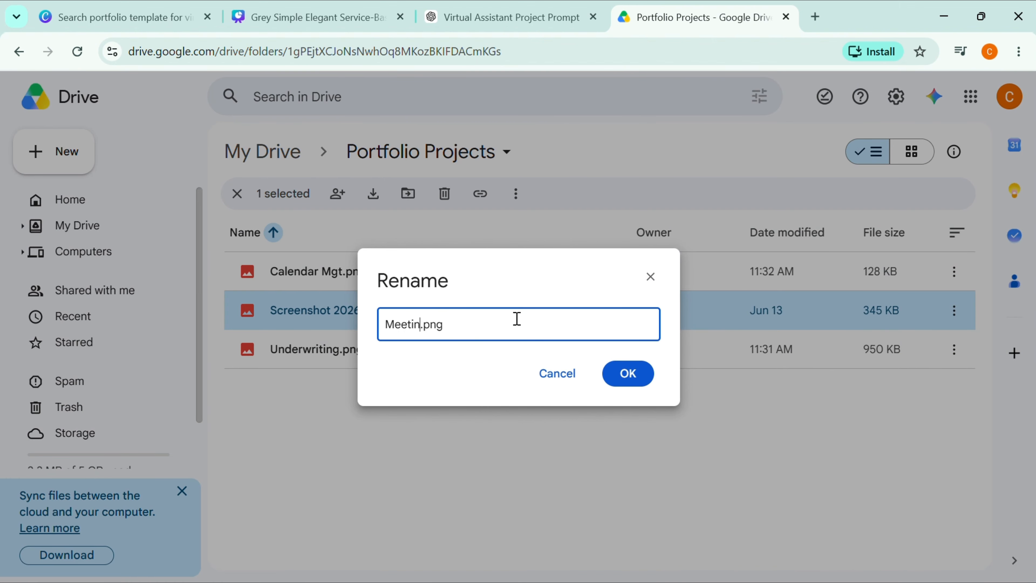
type("Coordinati")
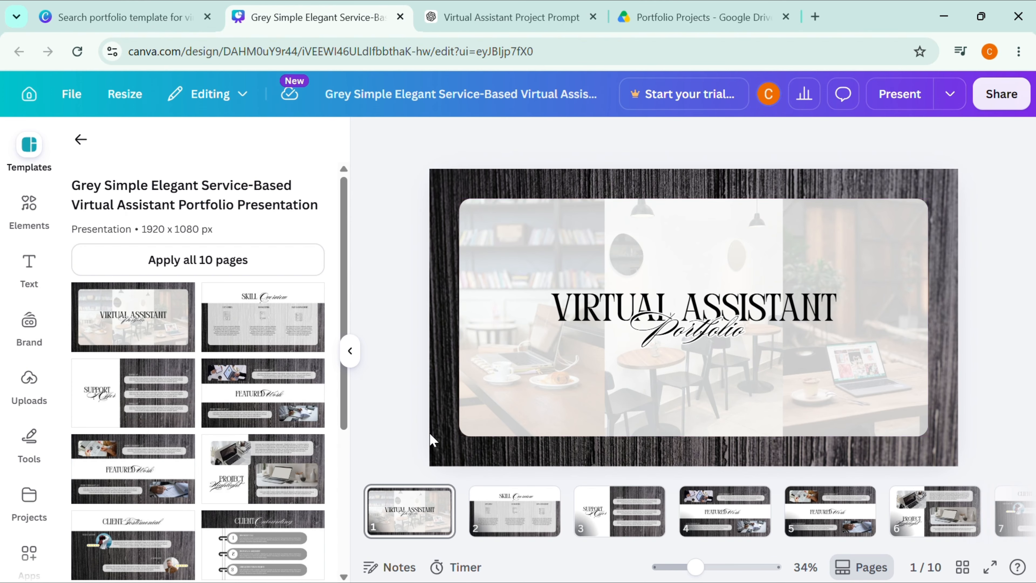
- On the Skill Overview slide, replace the Data Entry paragraph with 'Managed data entry'
left_click(514, 511)
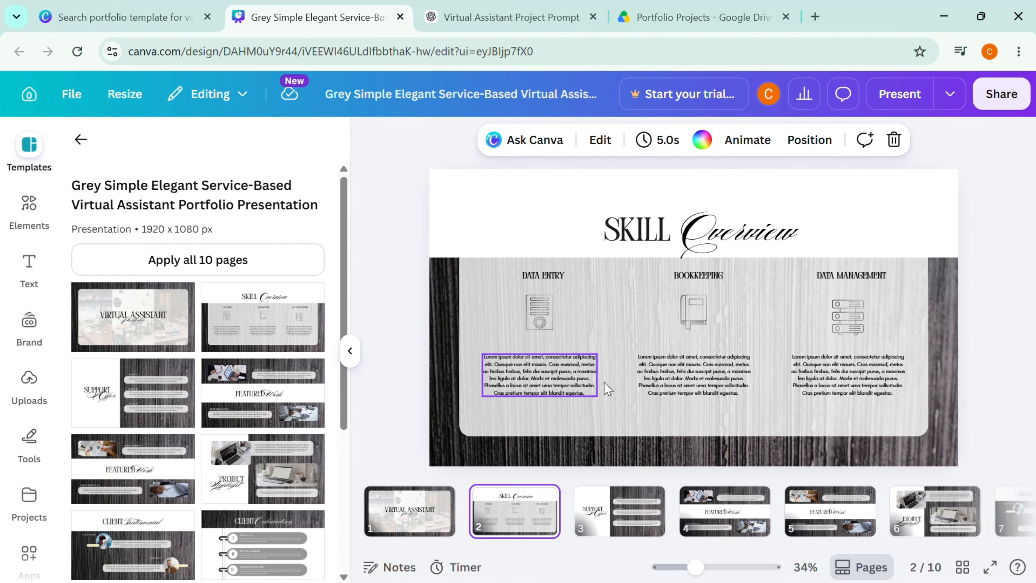
left_click(558, 360)
double_click(557, 356)
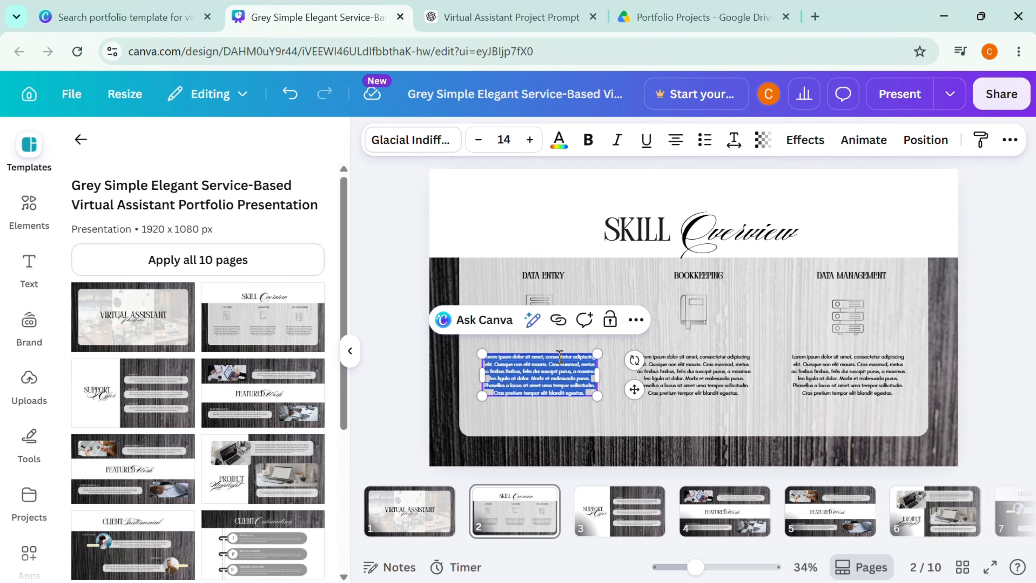
type("Managed data entry")
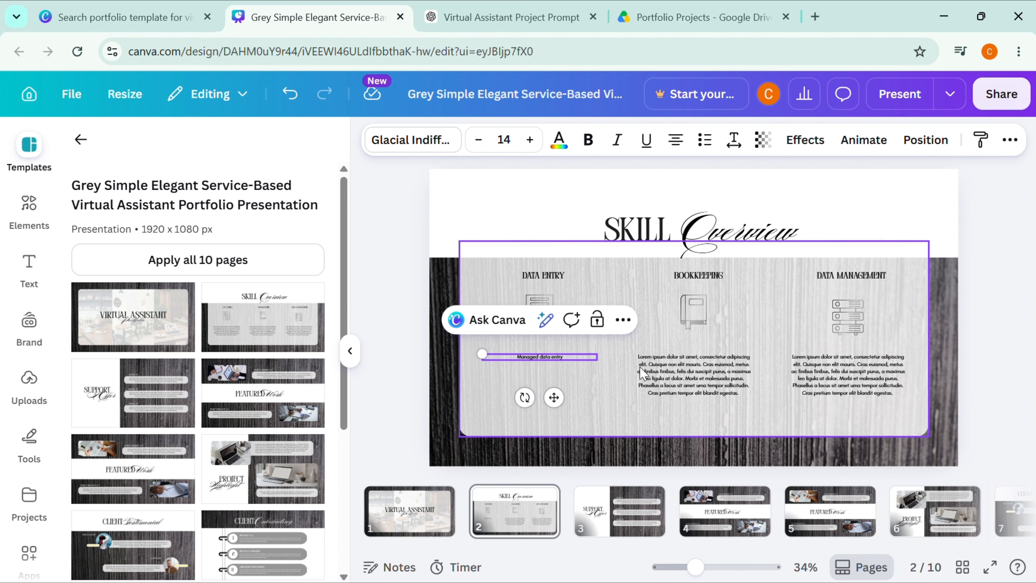
- Highlight the Bookkeeping and Data Management description texts, then return to Drive
double_click(693, 374)
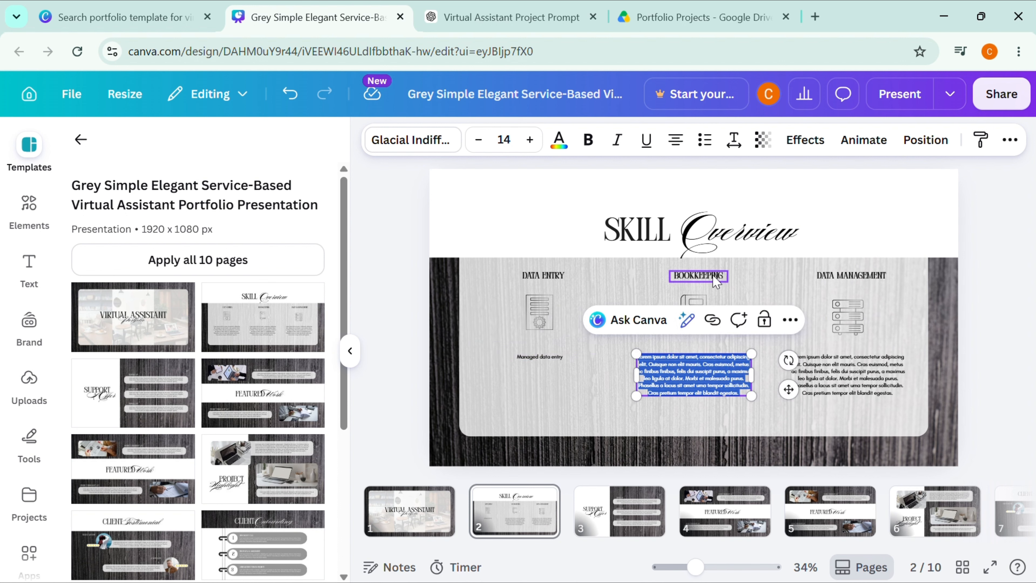
left_click(855, 277)
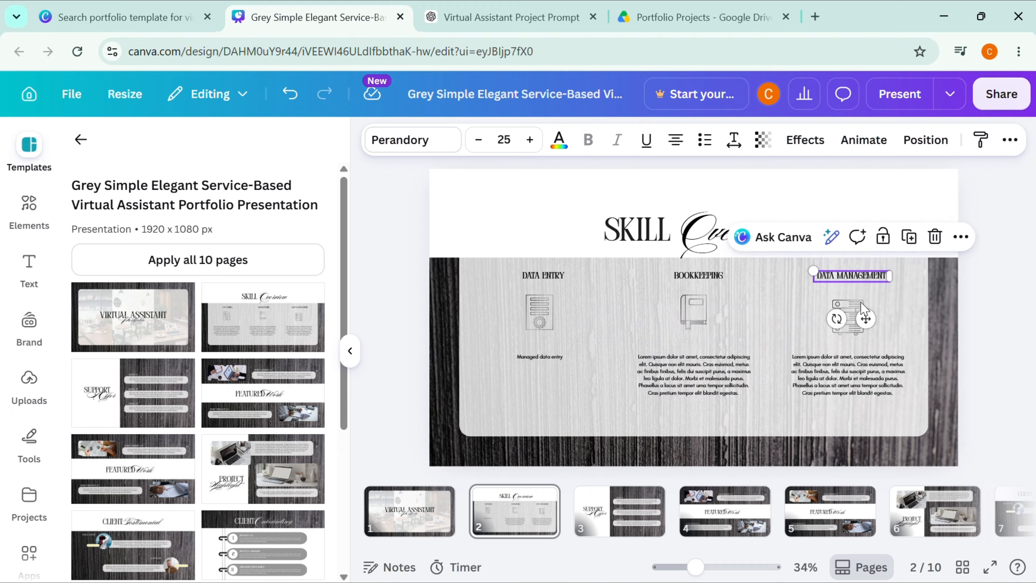
double_click(850, 359)
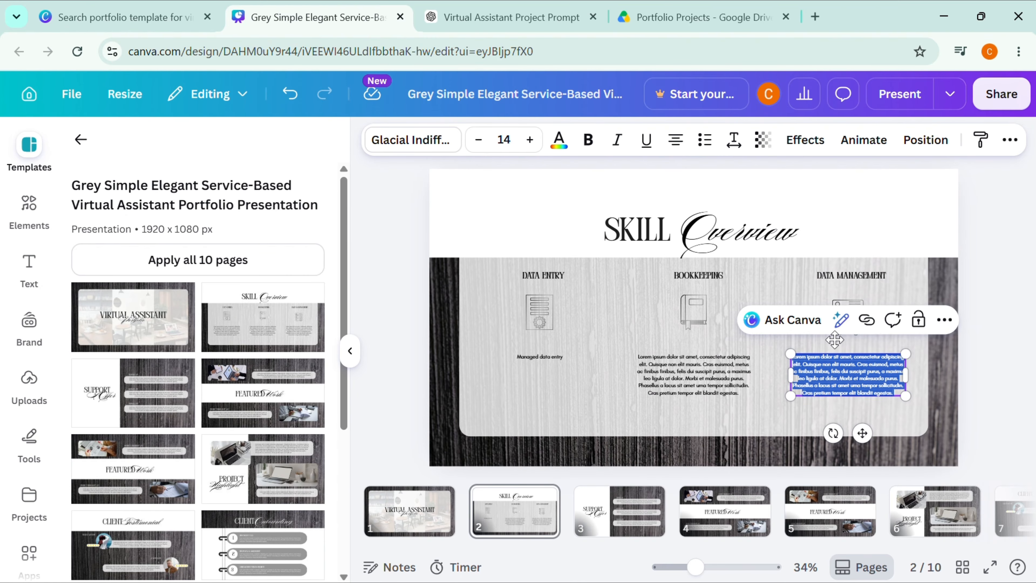
left_click(672, 17)
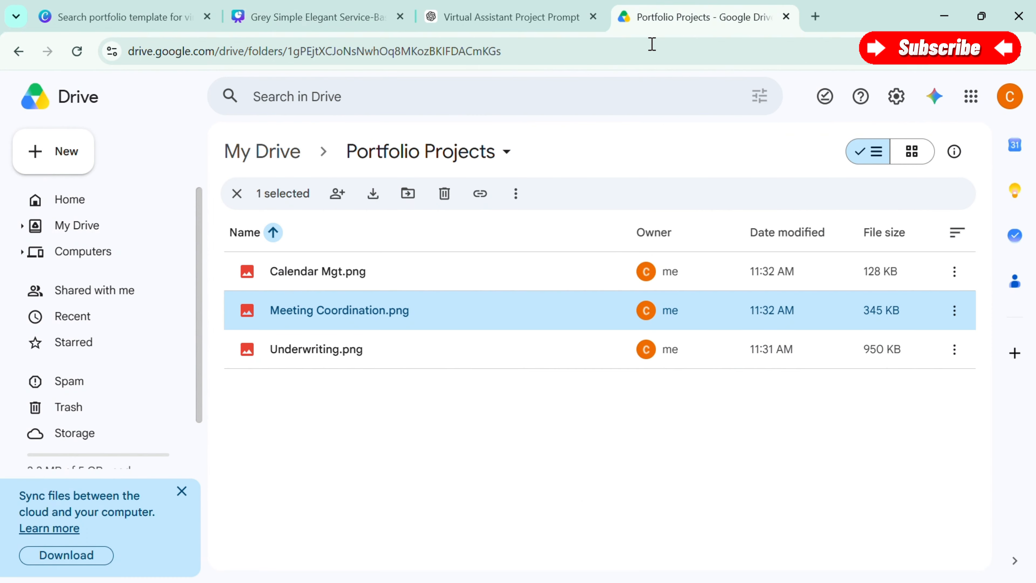
- Set the Portfolio Projects folder's general access to Anyone with the link as Viewer
left_click(420, 151)
mouse_move(403, 304)
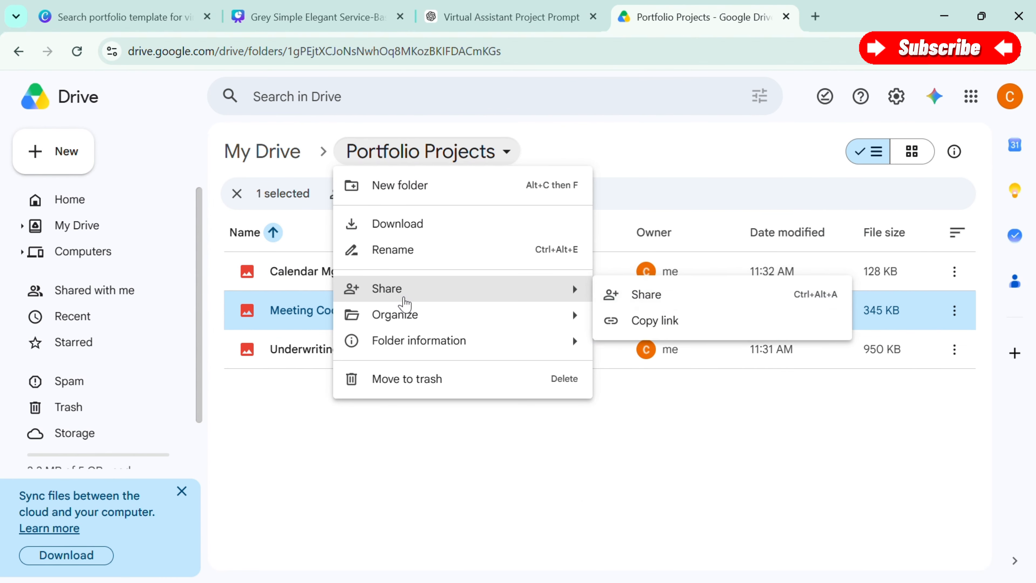
left_click(630, 295)
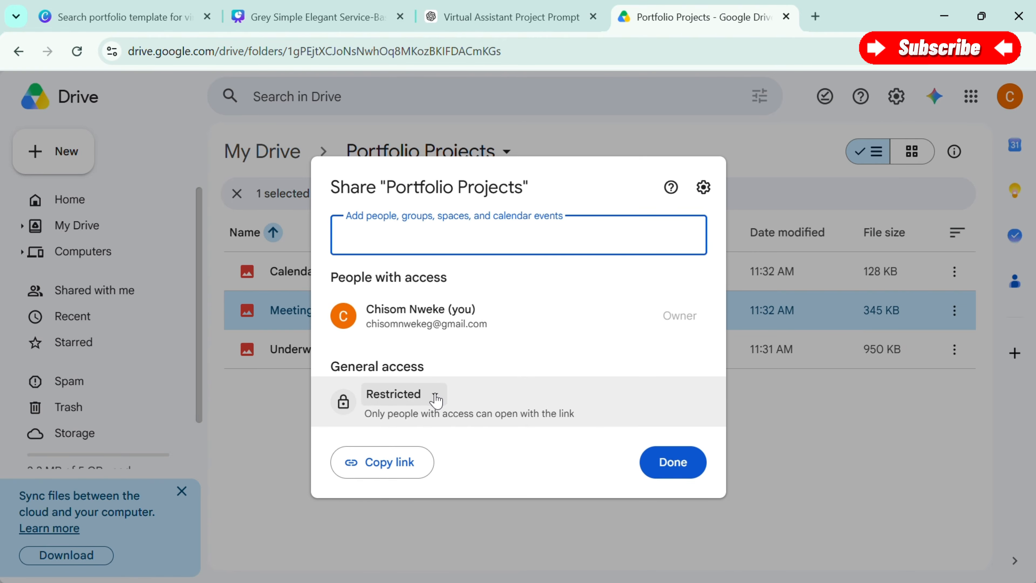
left_click(435, 395)
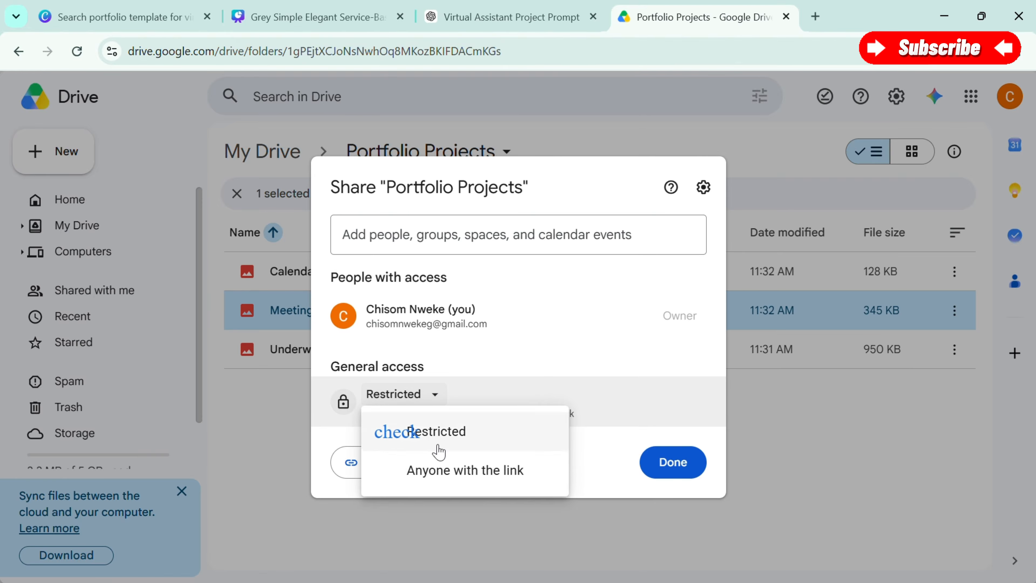
left_click(450, 485)
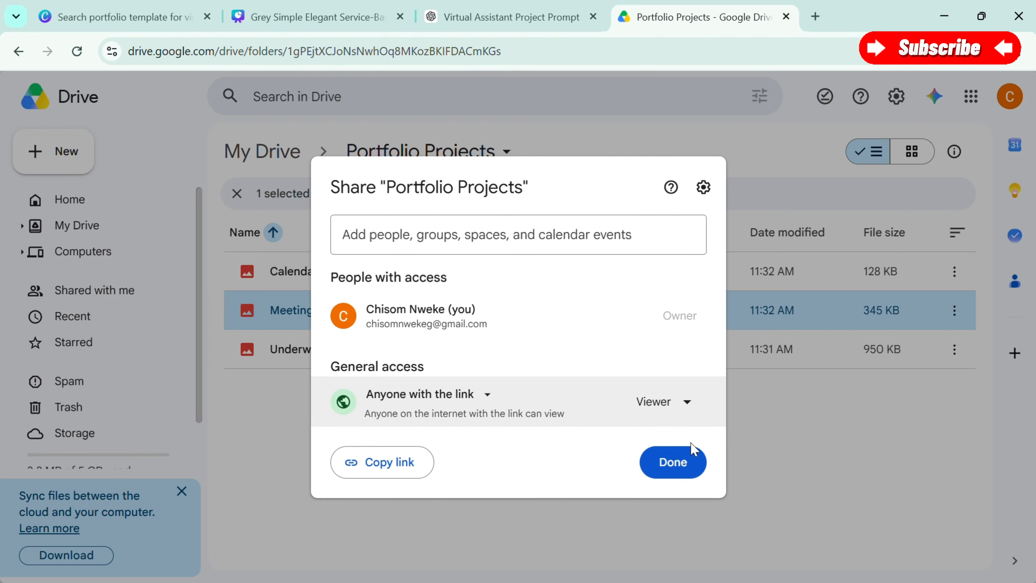
left_click(689, 456)
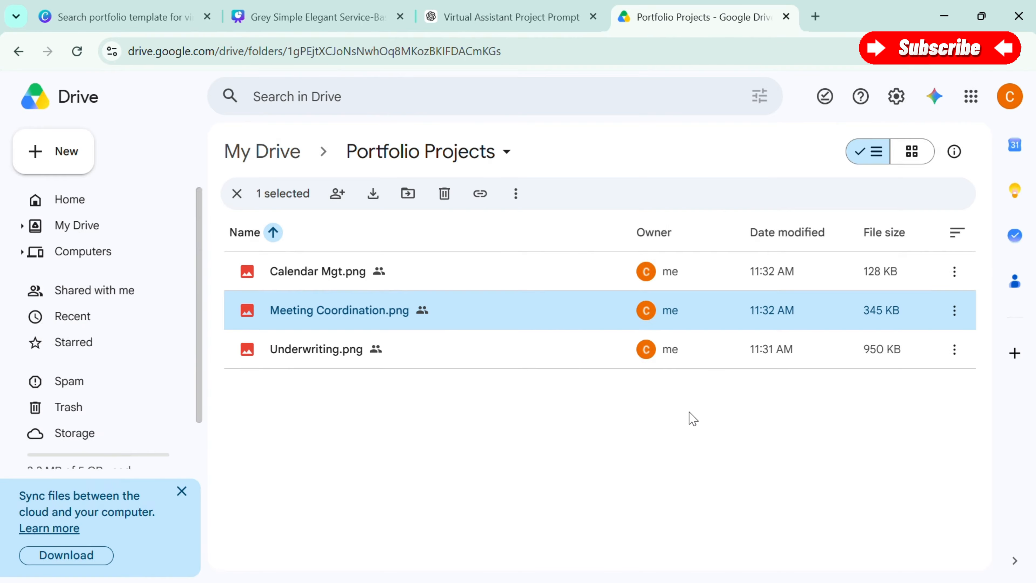
left_click(303, 20)
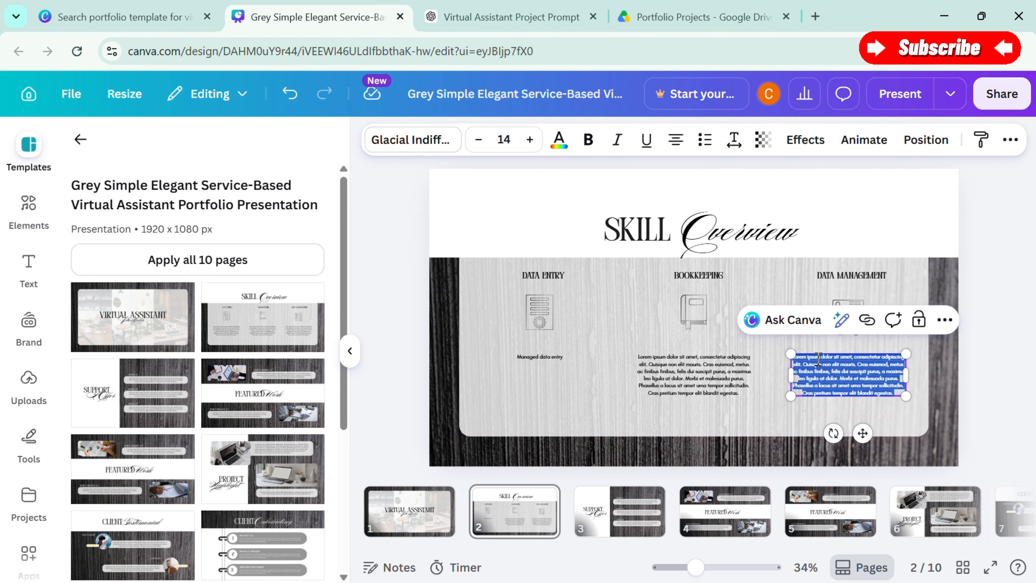
- Copy the share link for Meeting Coordination.png, then go back to the Canva slide
left_click(689, 17)
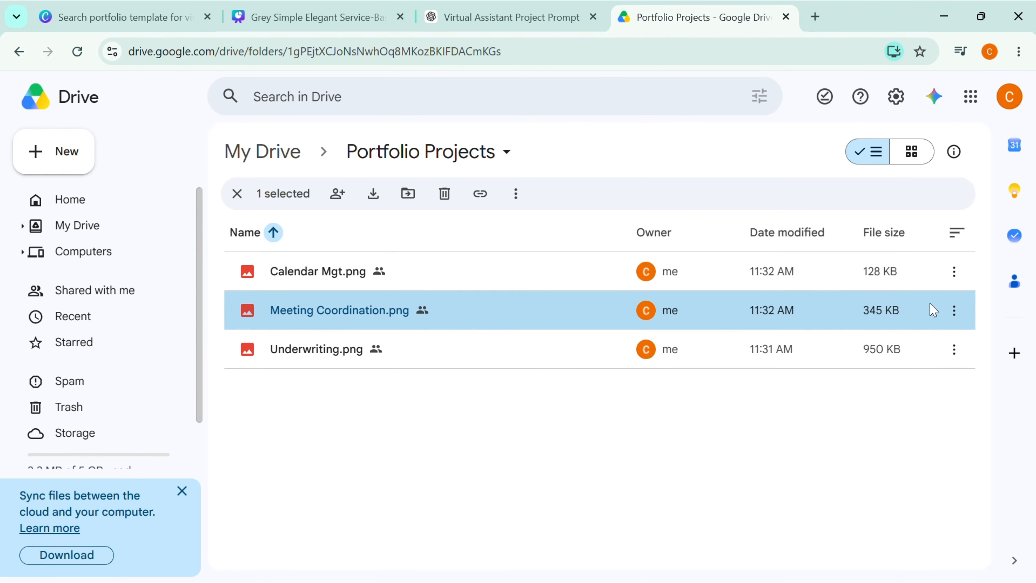
left_click(955, 324)
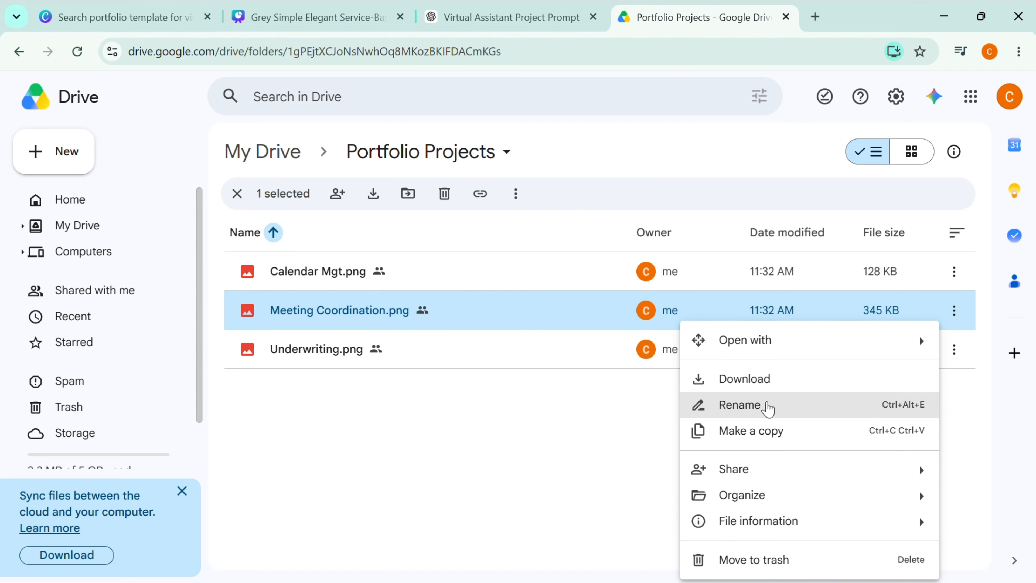
mouse_move(746, 483)
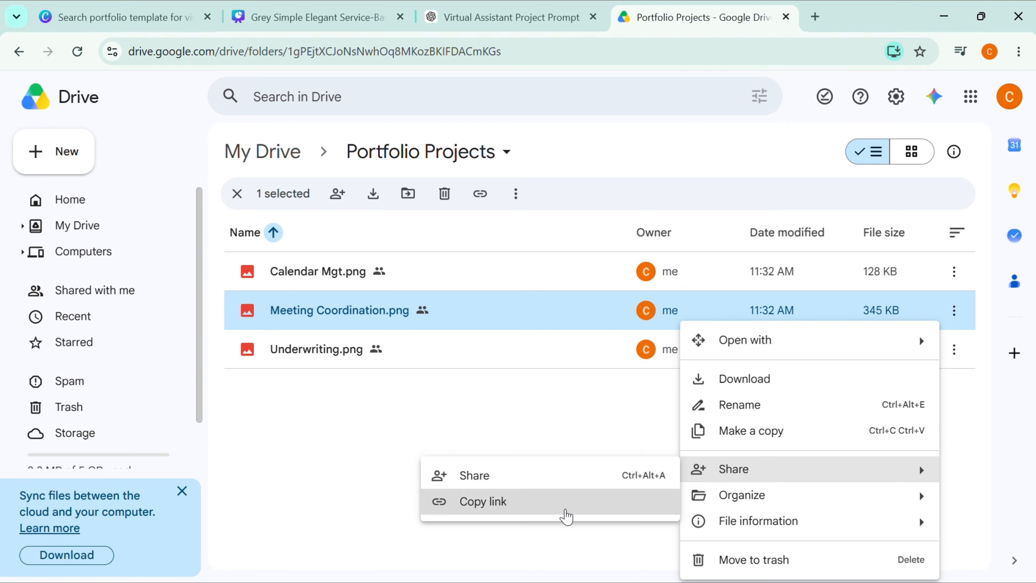
left_click(564, 514)
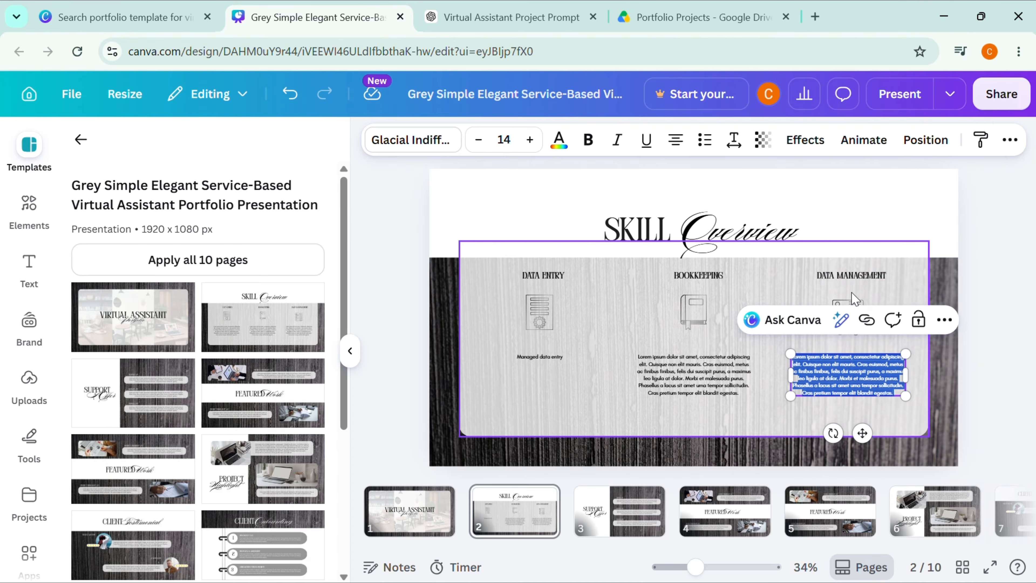
left_click(855, 302)
- Link the Data Management icon to the copied Meeting Coordination.png Drive URL
left_click(856, 315)
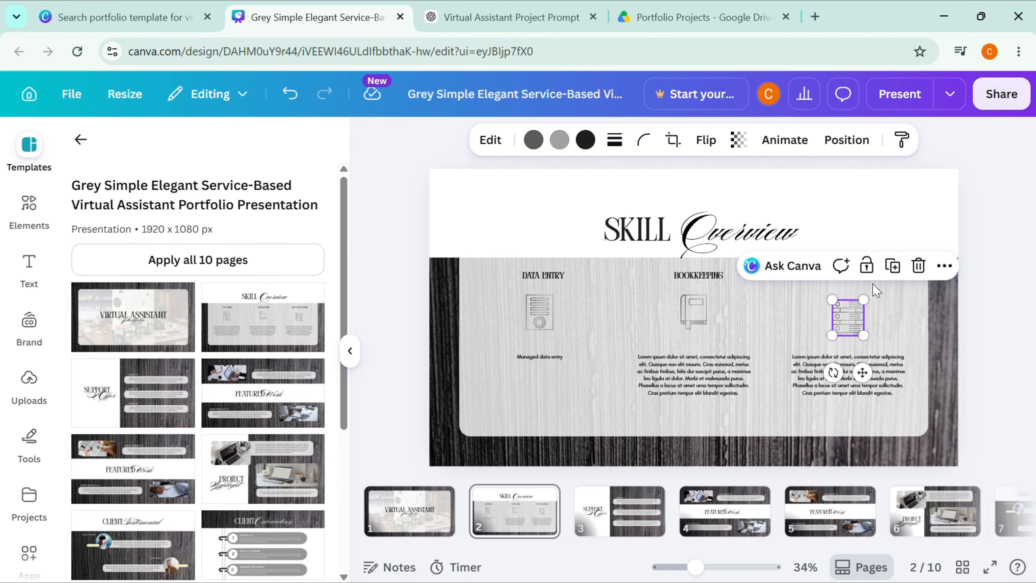
left_click(944, 266)
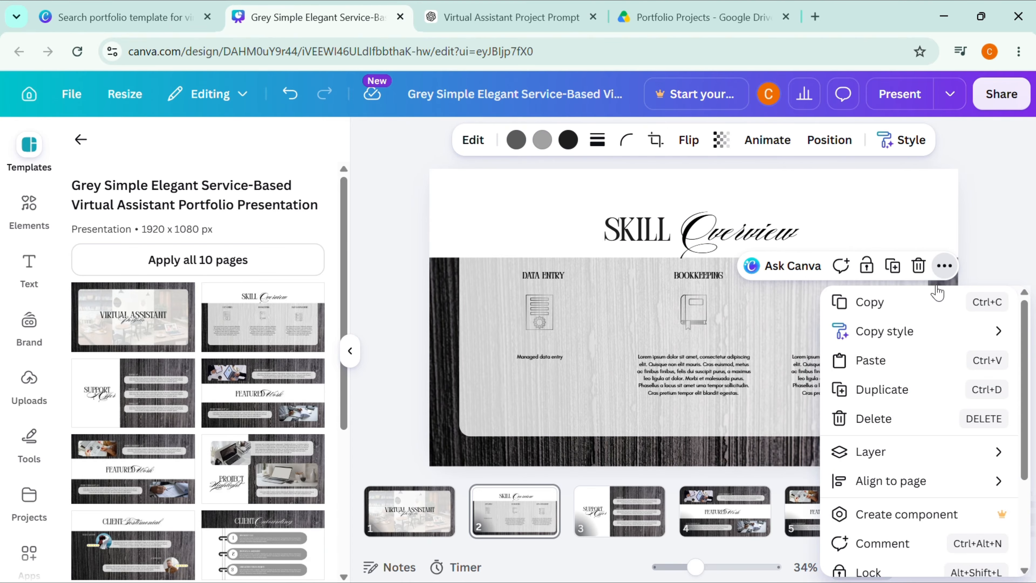
mouse_move(881, 481)
scroll(883, 481, "down", 3)
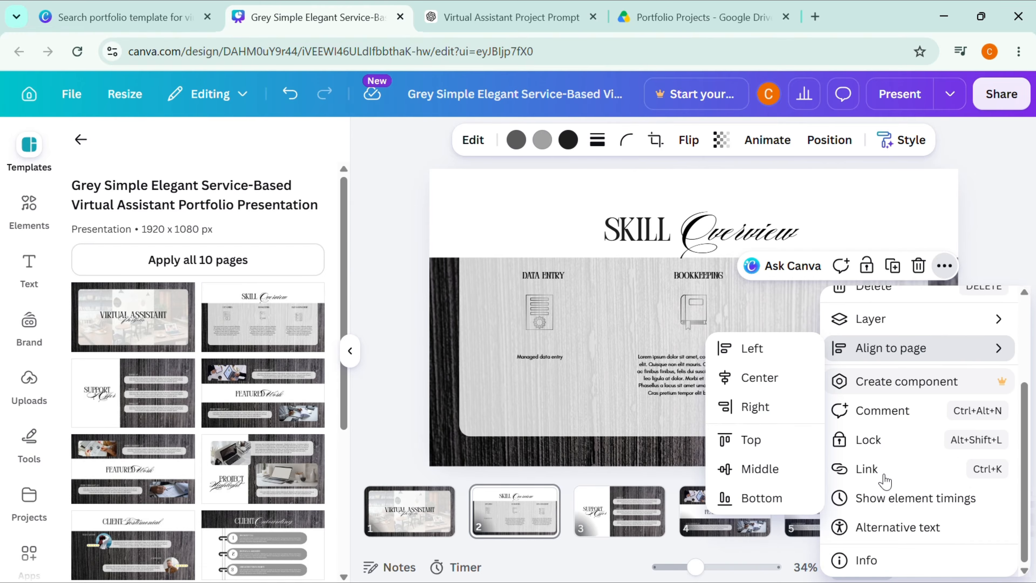
left_click(872, 471)
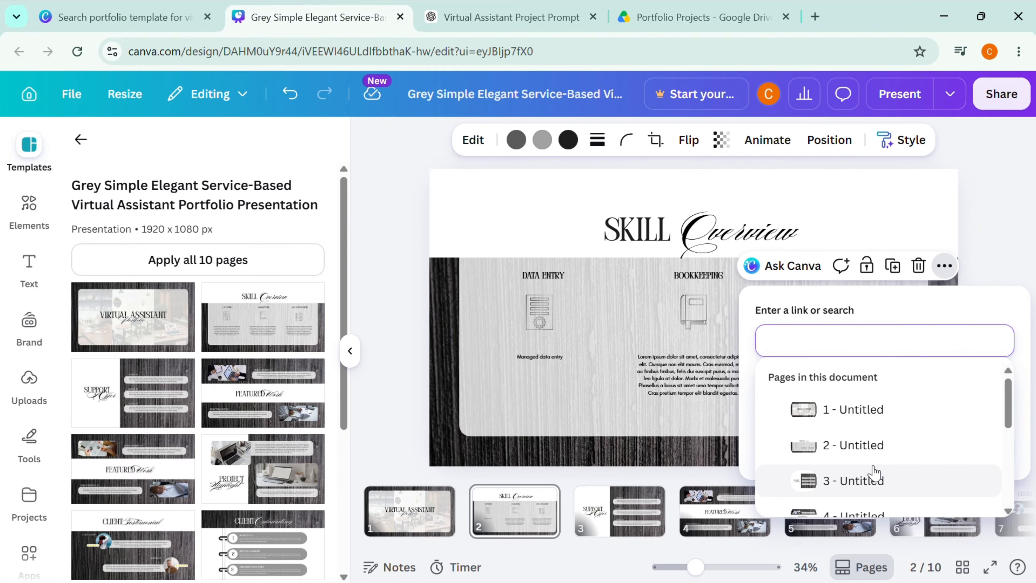
key("ctrl+v")
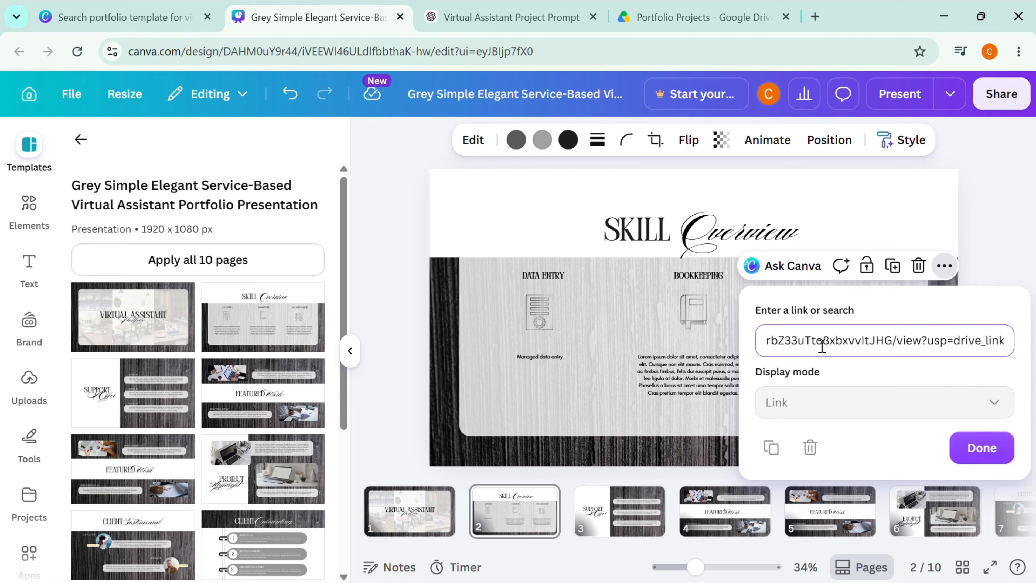
left_click(974, 451)
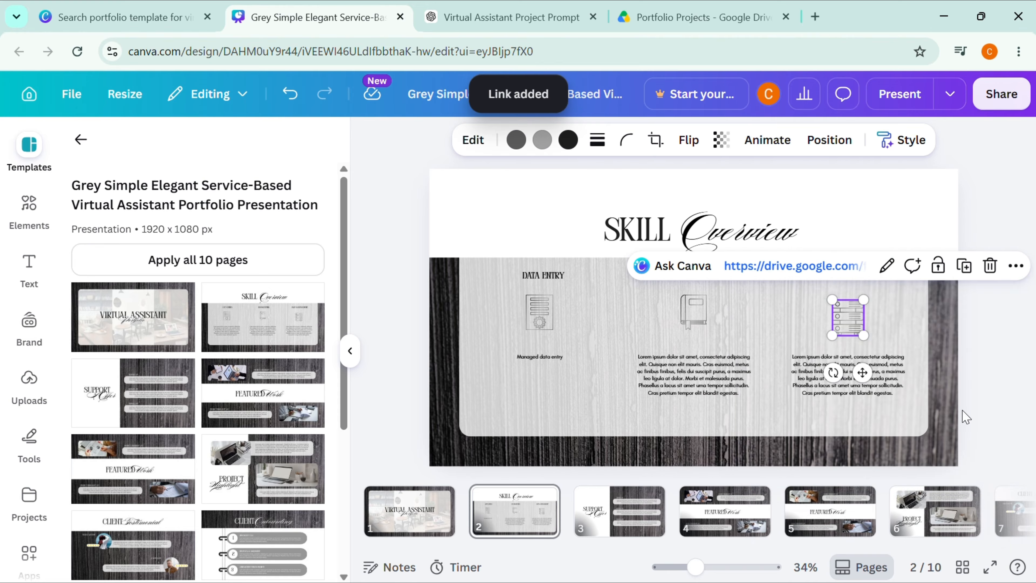
left_click(931, 319)
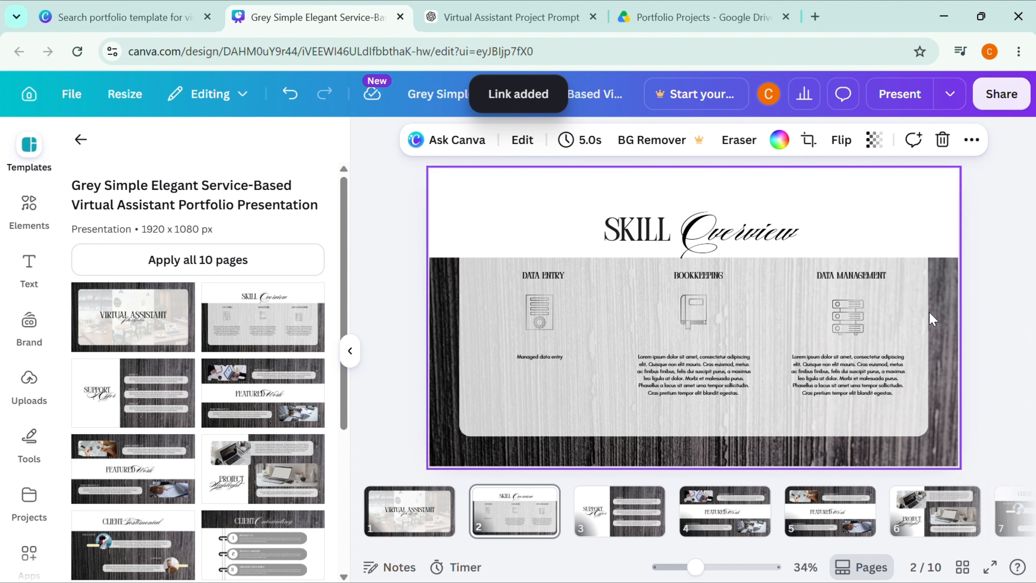
- Follow the icon's link to confirm Meeting Coordination.png opens in Drive, then return to Canva
left_click(854, 325)
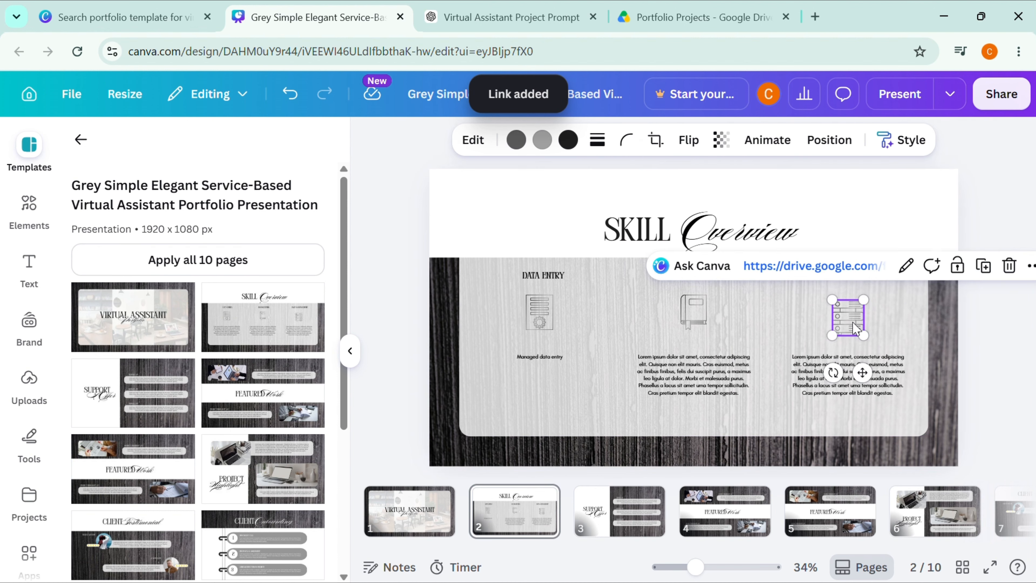
left_click(811, 266)
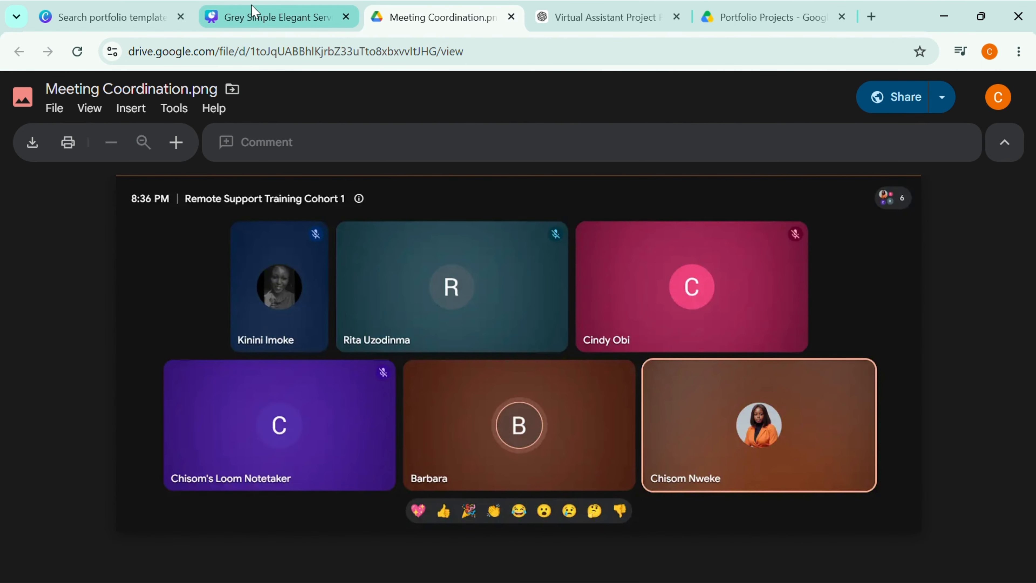
left_click(307, 25)
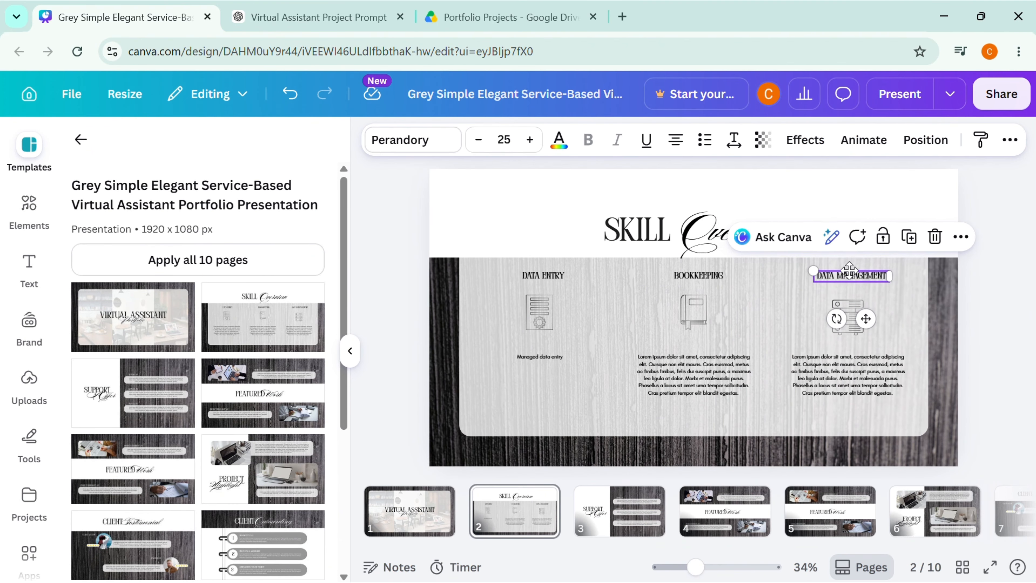
- Retitle the DATA MANAGEMENT heading to MEETING COORDINATION
left_click(853, 288)
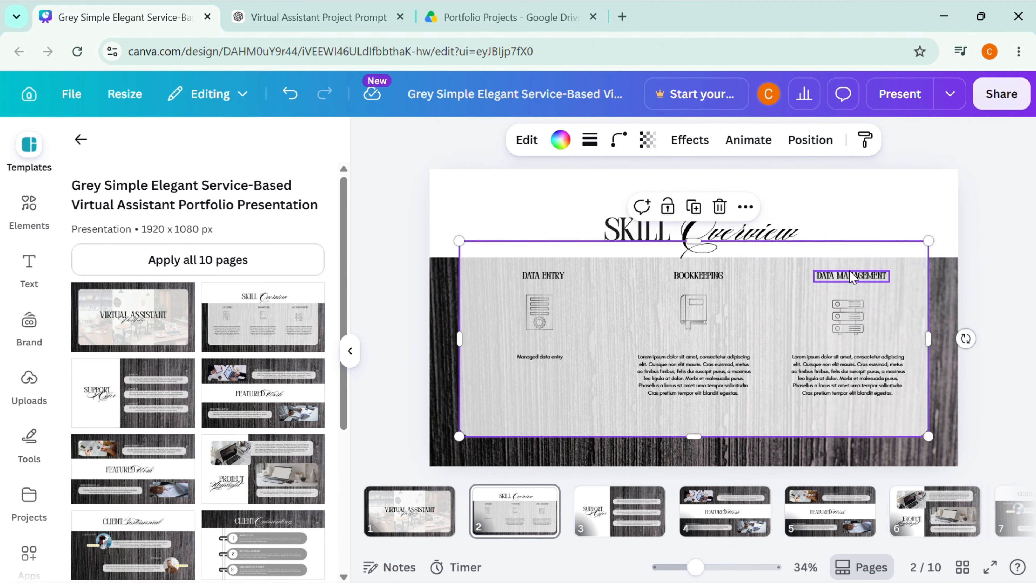
left_click(852, 277)
left_click(849, 271)
double_click(850, 272)
type("MEETING CO")
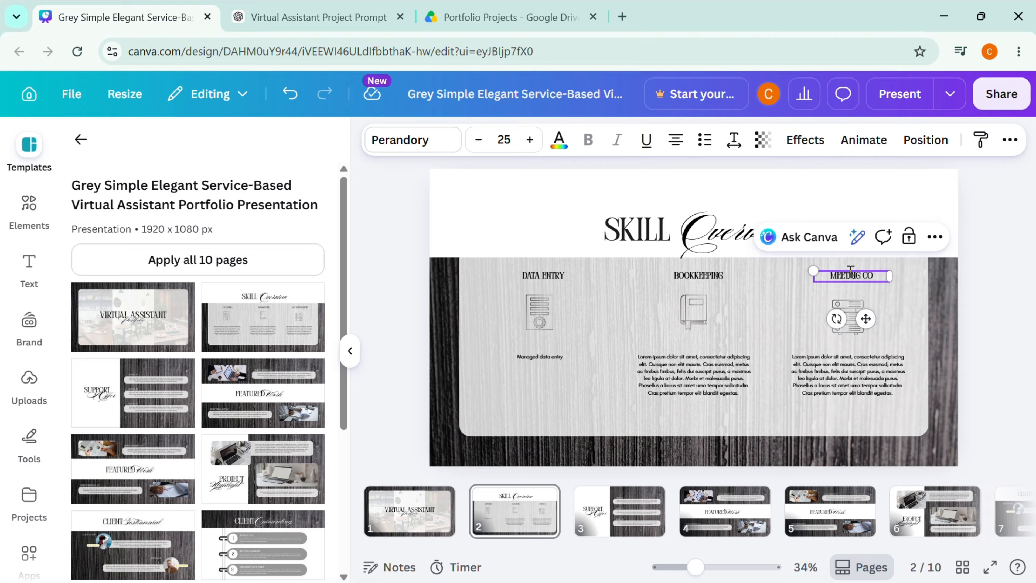
type("ORDINATION")
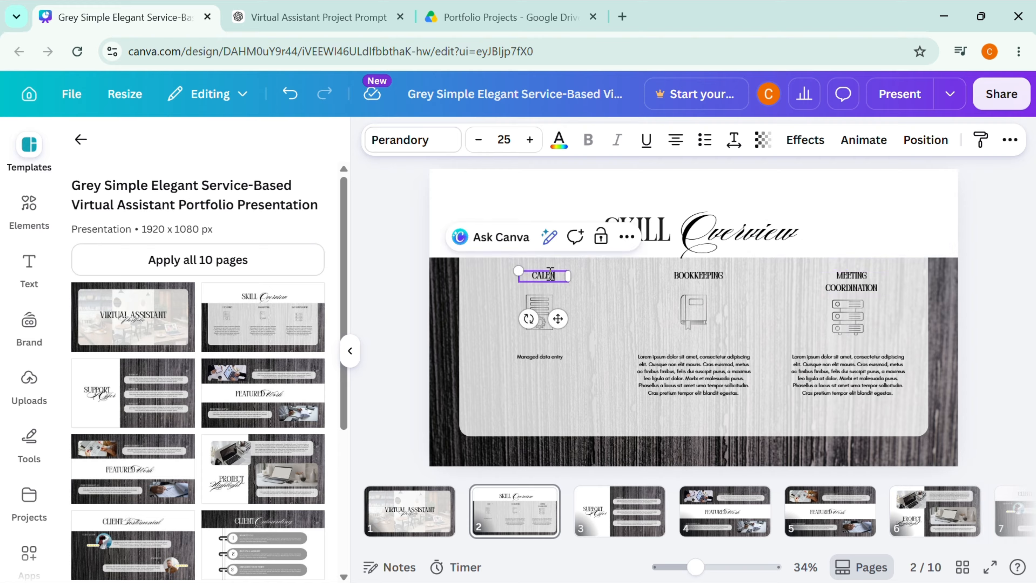
- Rename the first heading to CALENDAR MANAGEMENT and widen its box to fit one line
type("DAR MAN")
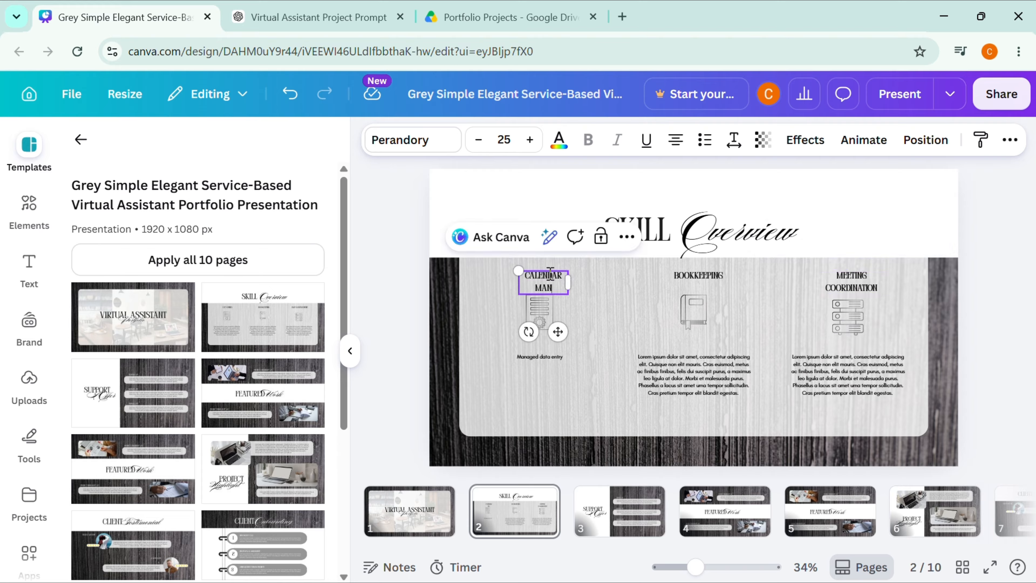
type("AGEMENT")
left_click_drag(591, 270, 555, 280)
left_click(593, 304)
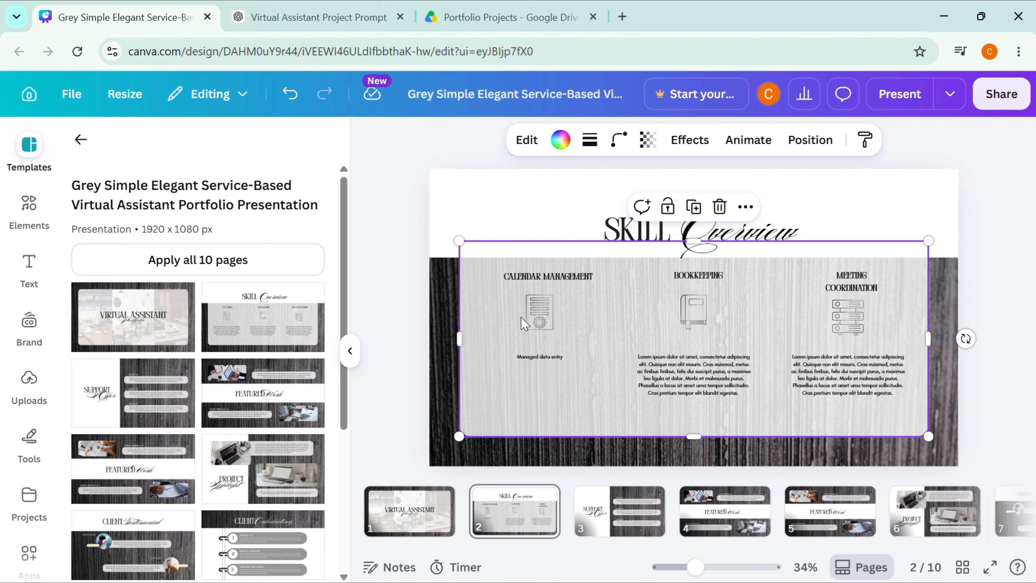
left_click(530, 322)
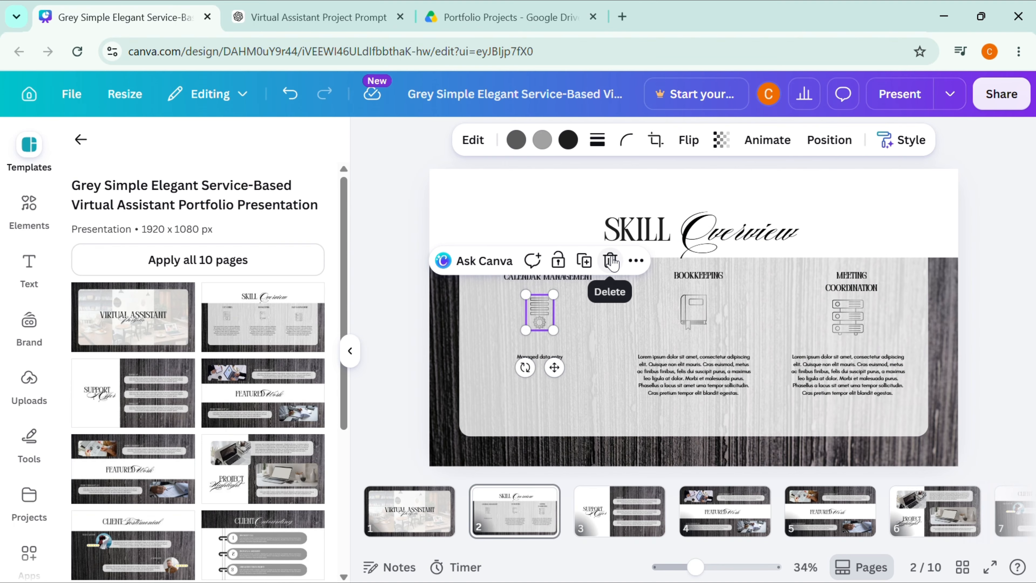
- Copy the Drive share link for Calendar Mgt.png and go back to the Canva presentation
left_click(636, 261)
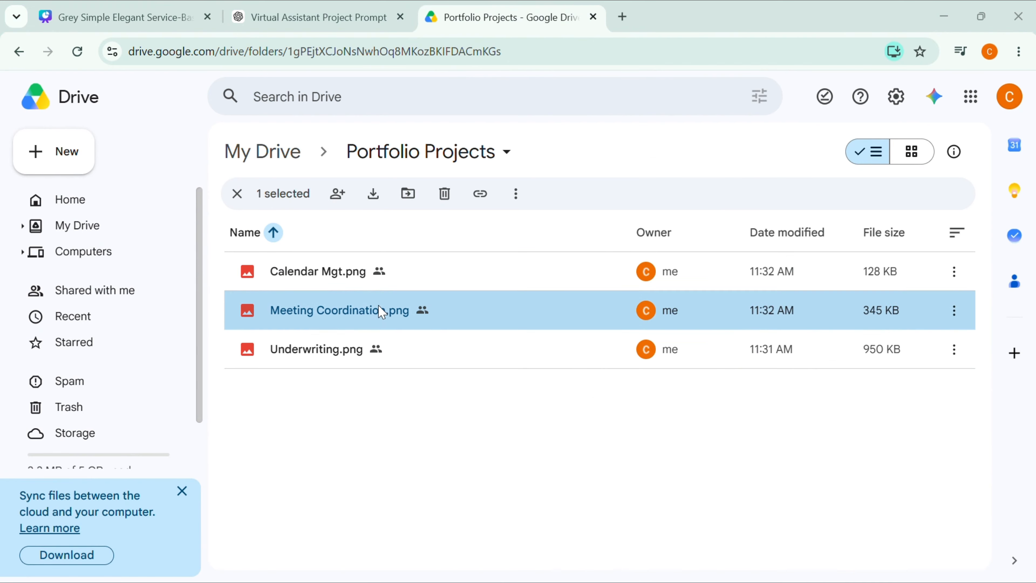
left_click(952, 272)
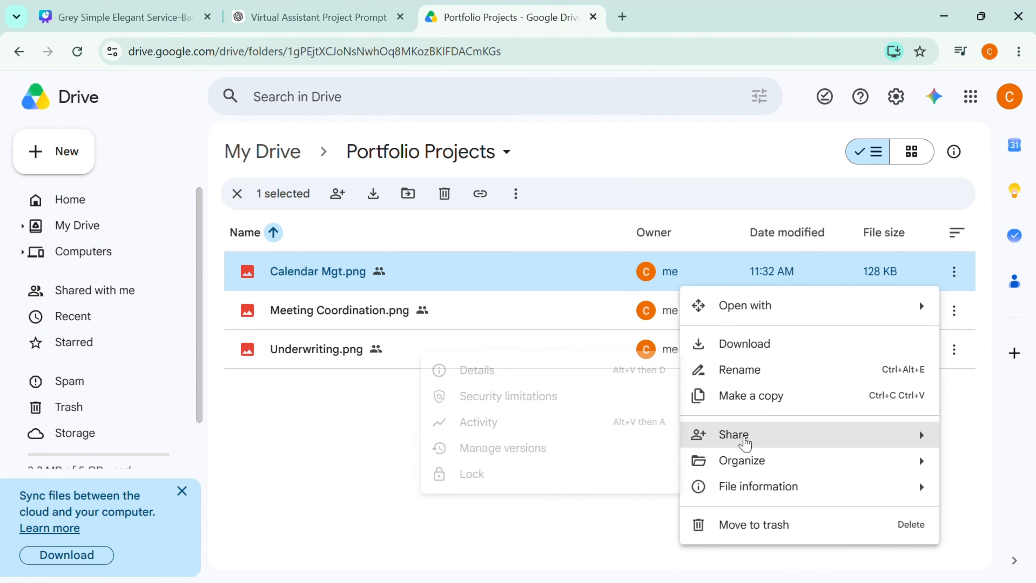
mouse_move(739, 436)
left_click(543, 473)
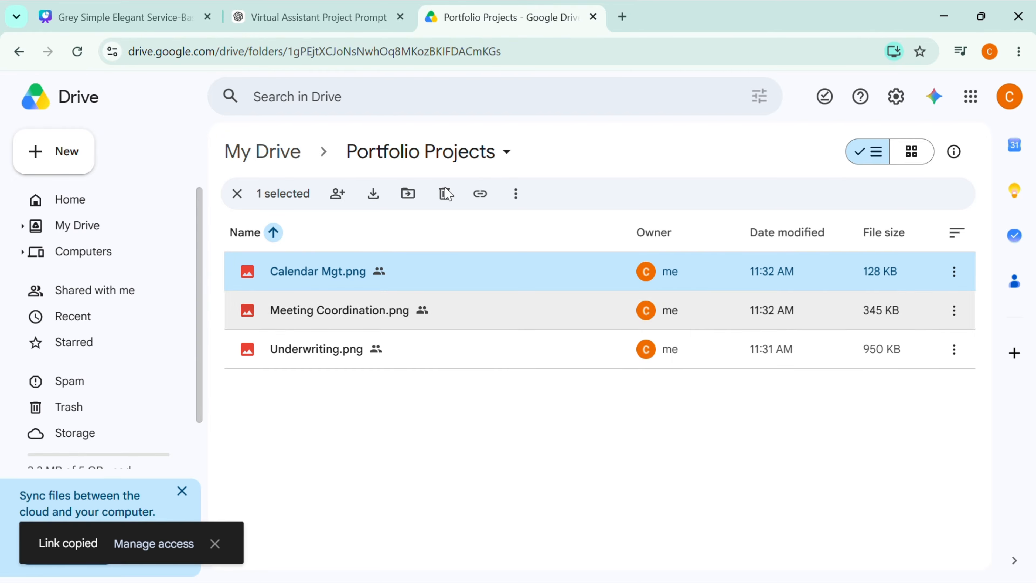
left_click(161, 17)
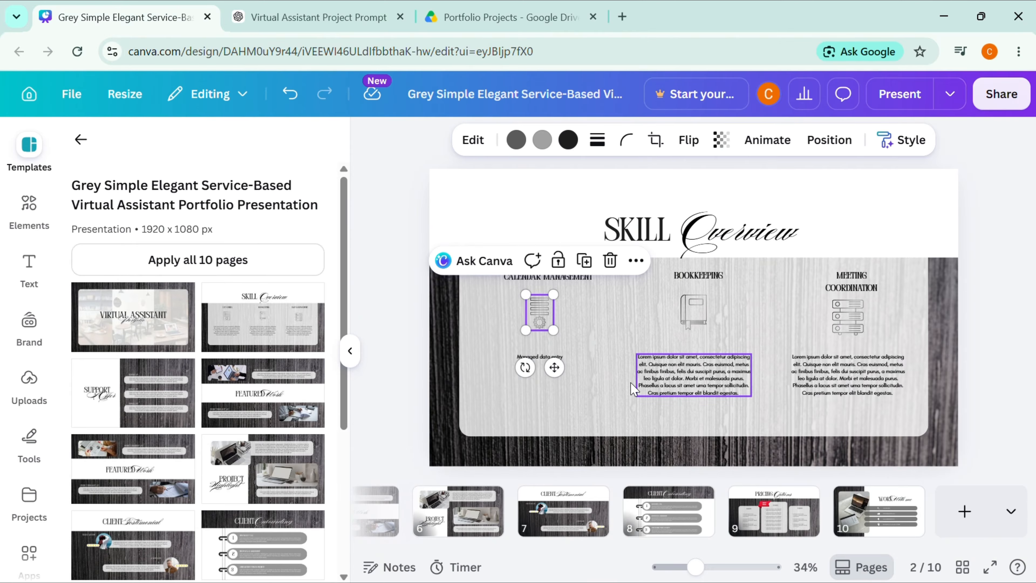
- Link the calendar icon to the copied Calendar Mgt.png Drive URL
left_click(635, 264)
scroll(678, 510, "down", 3)
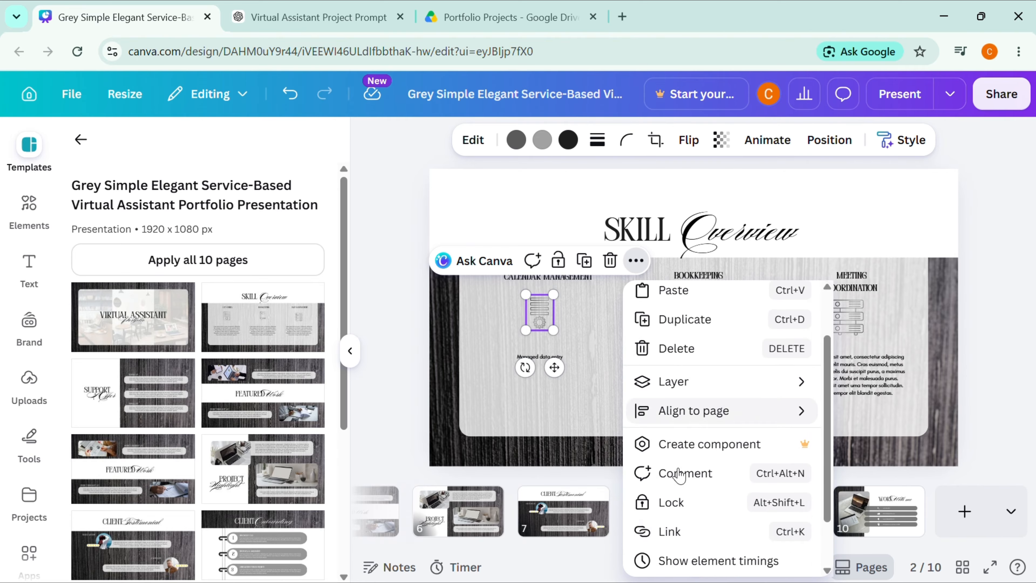
left_click(671, 471)
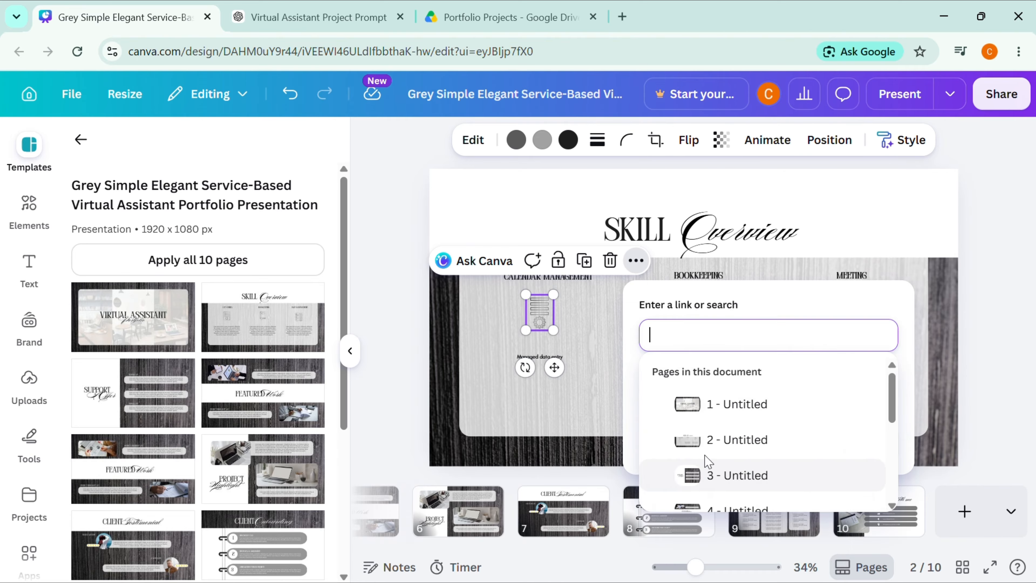
key("ctrl+v")
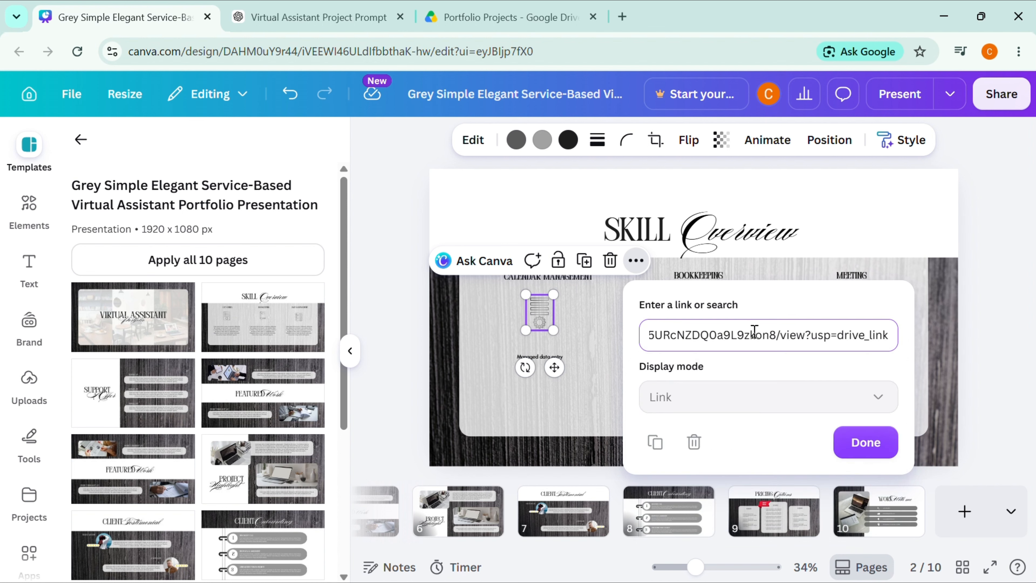
left_click(864, 443)
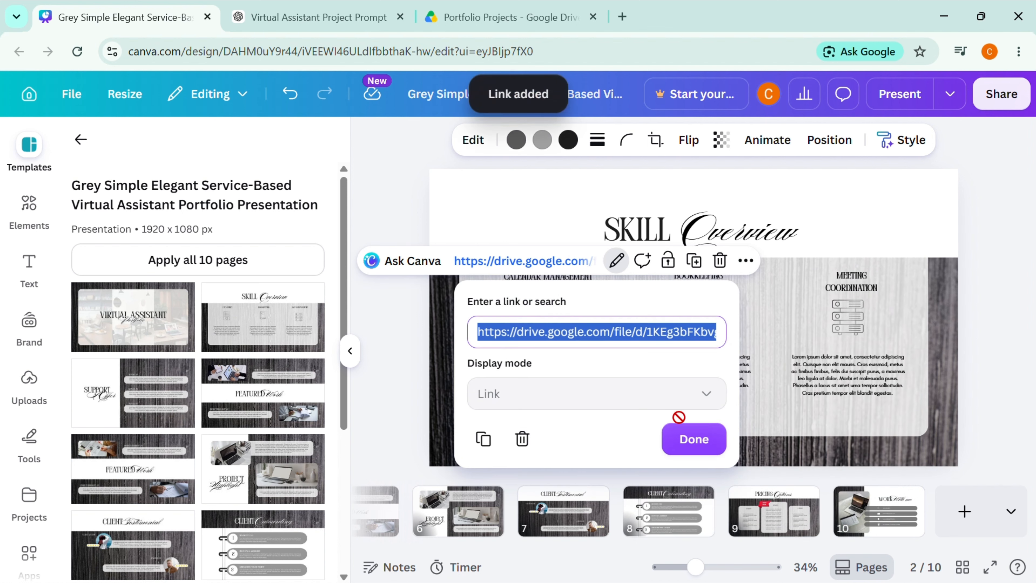
left_click(685, 433)
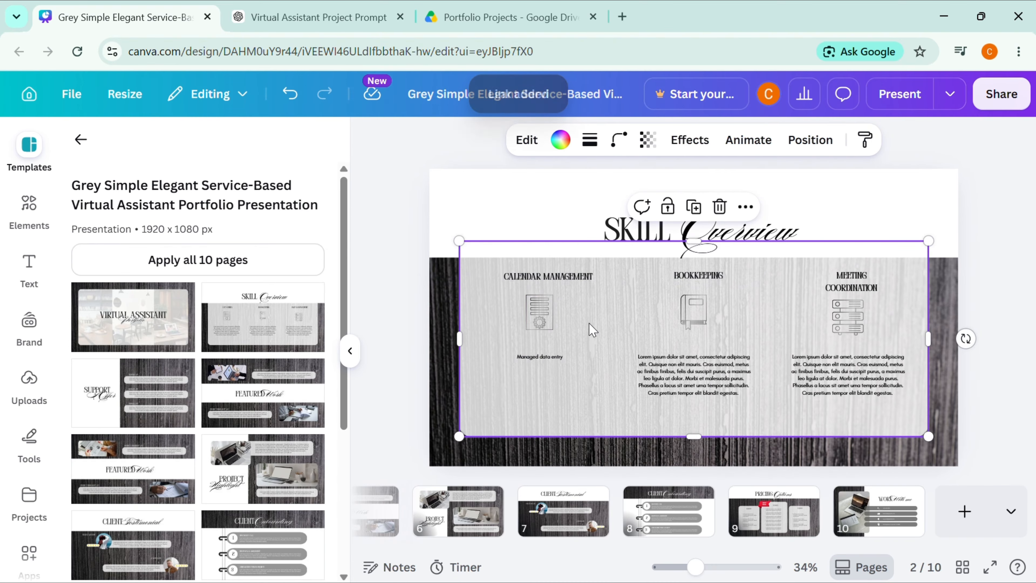
- Link the CALENDAR MANAGEMENT heading to the same Calendar Mgt.png Drive URL
left_click(589, 331)
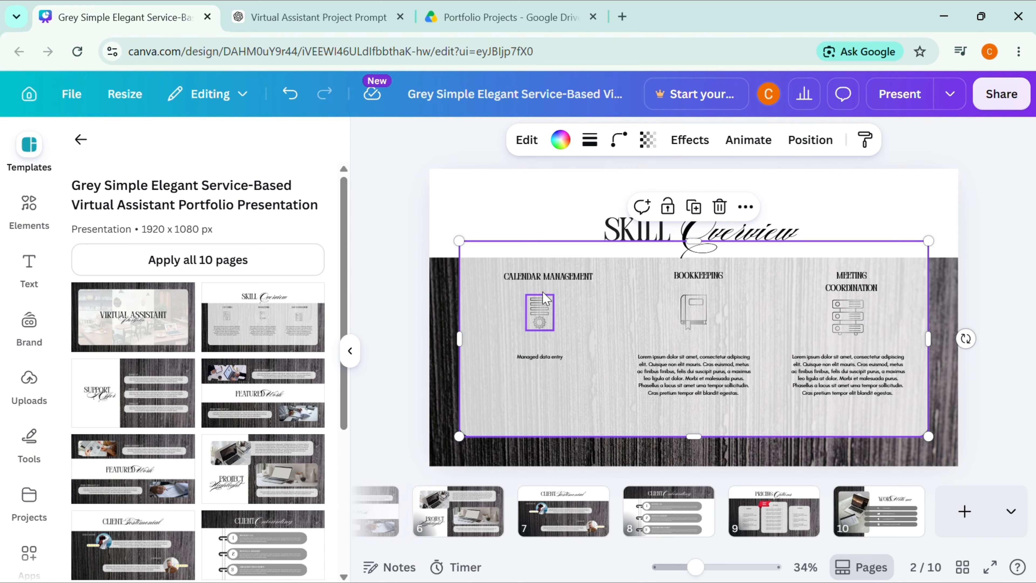
left_click(562, 269)
left_click(563, 276)
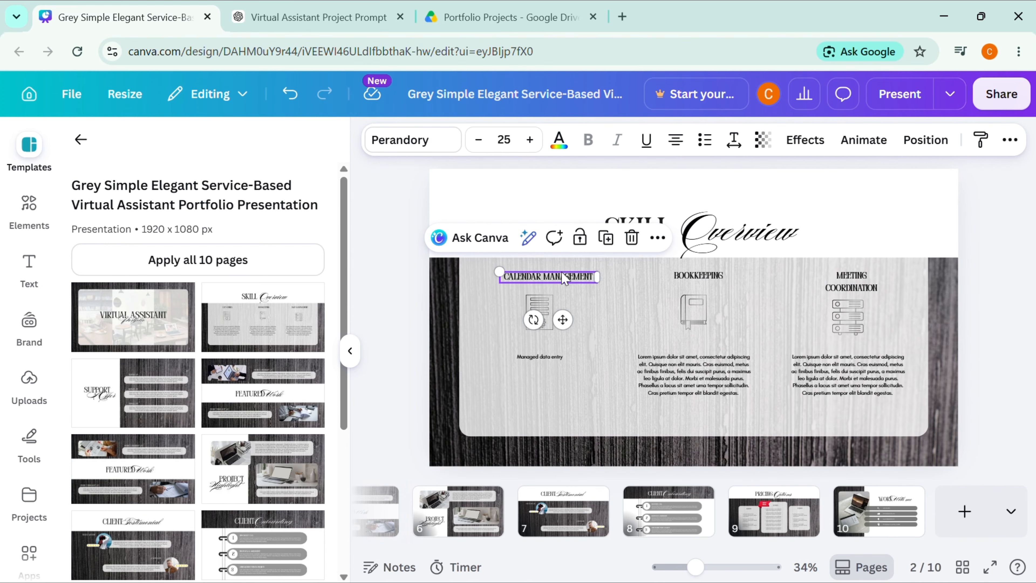
left_click(657, 240)
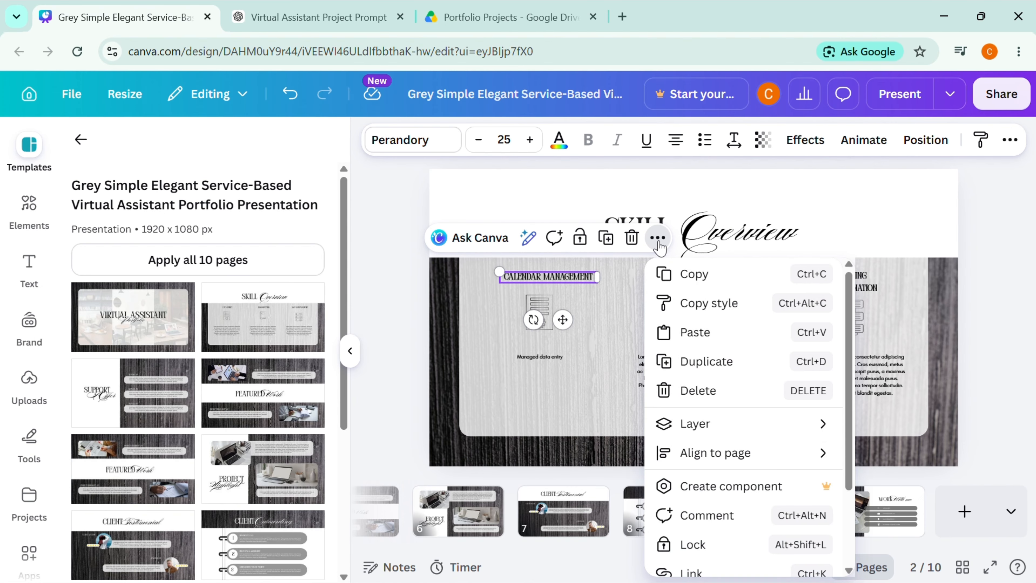
scroll(695, 412, "down", 2)
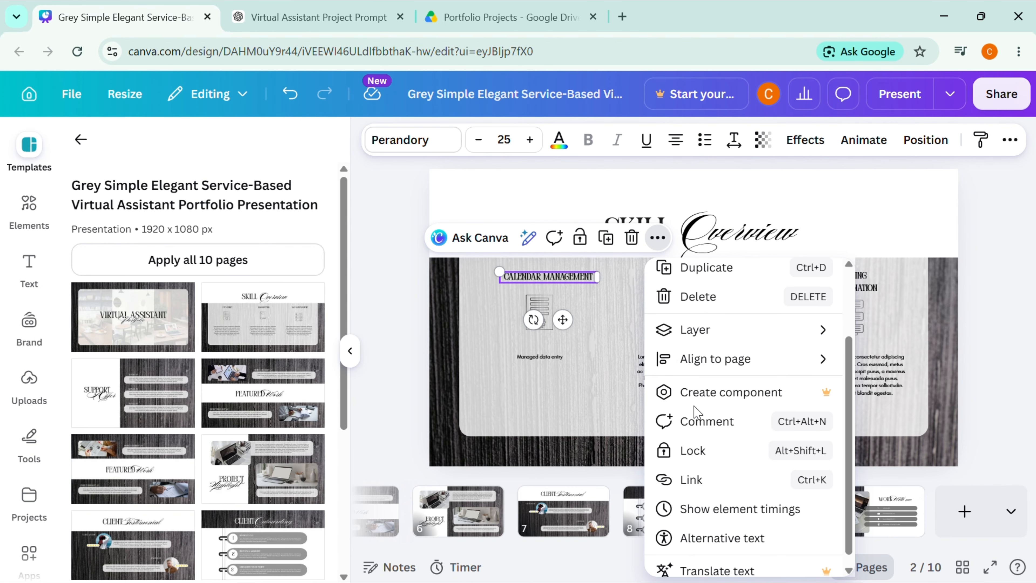
left_click(692, 479)
key("ctrl+v")
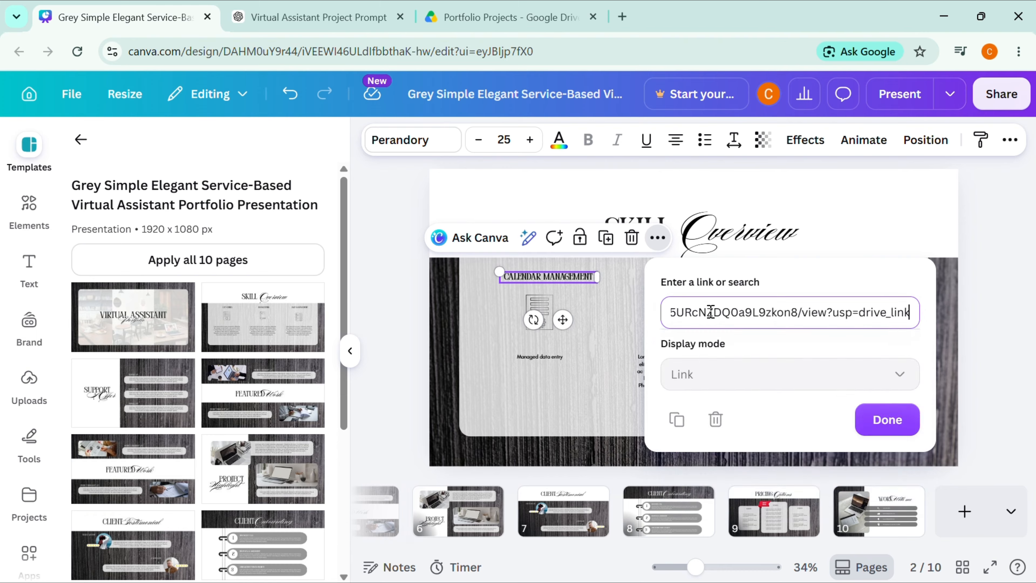
left_click(876, 419)
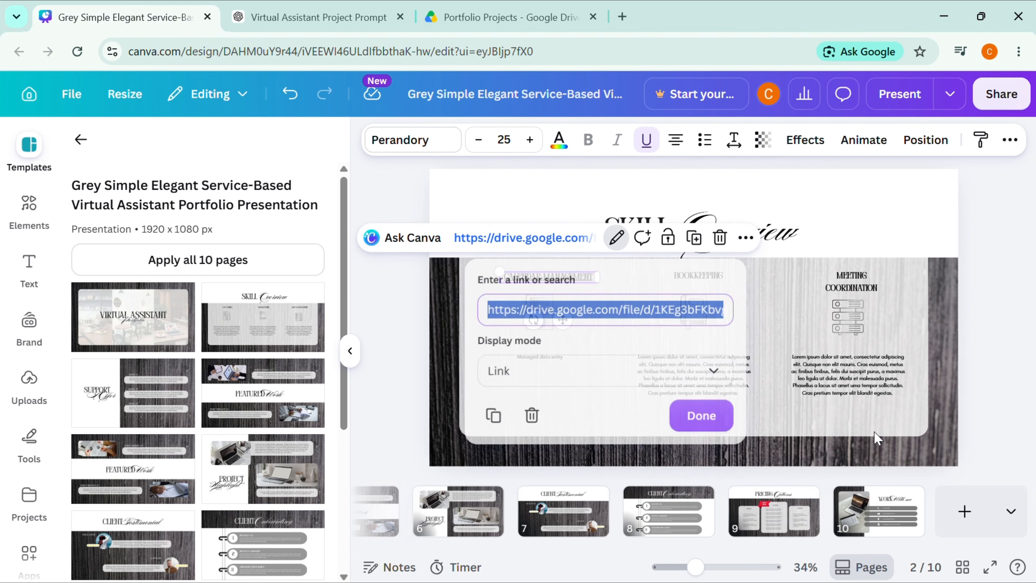
left_click(706, 426)
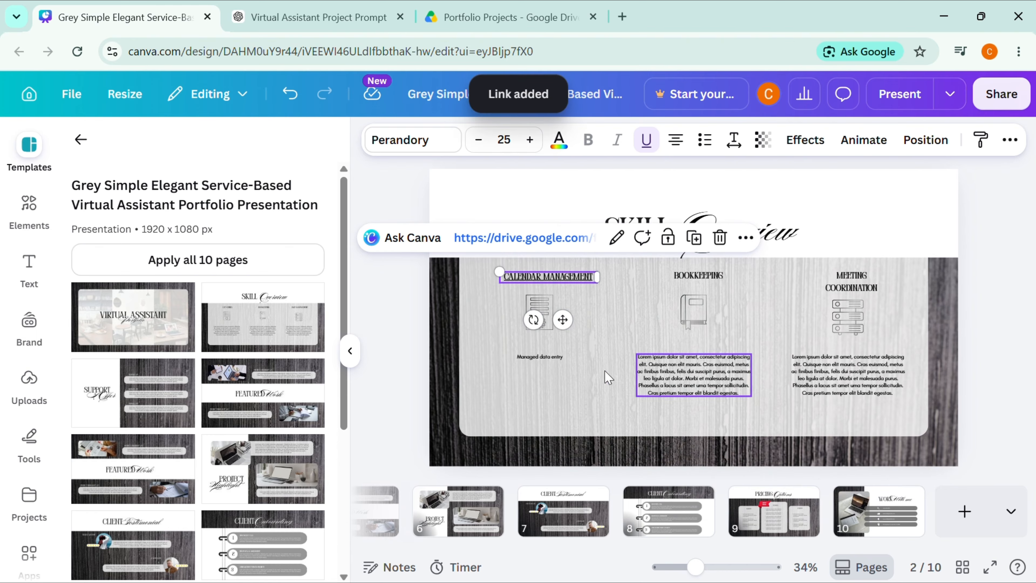
- Select the middle and right-hand description texts, then move to the Project Highlight slide
left_click(682, 364)
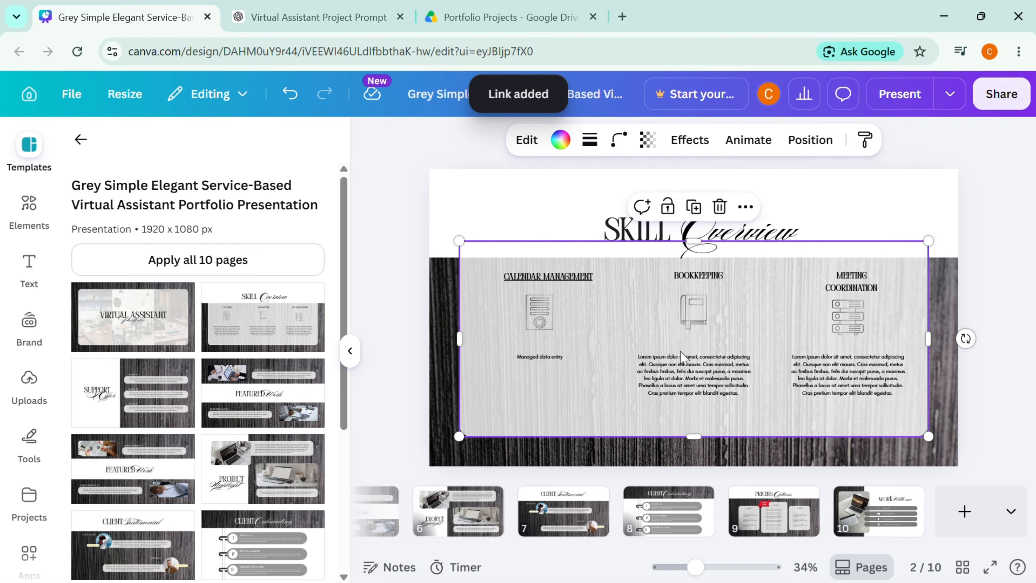
left_click(682, 364)
double_click(681, 363)
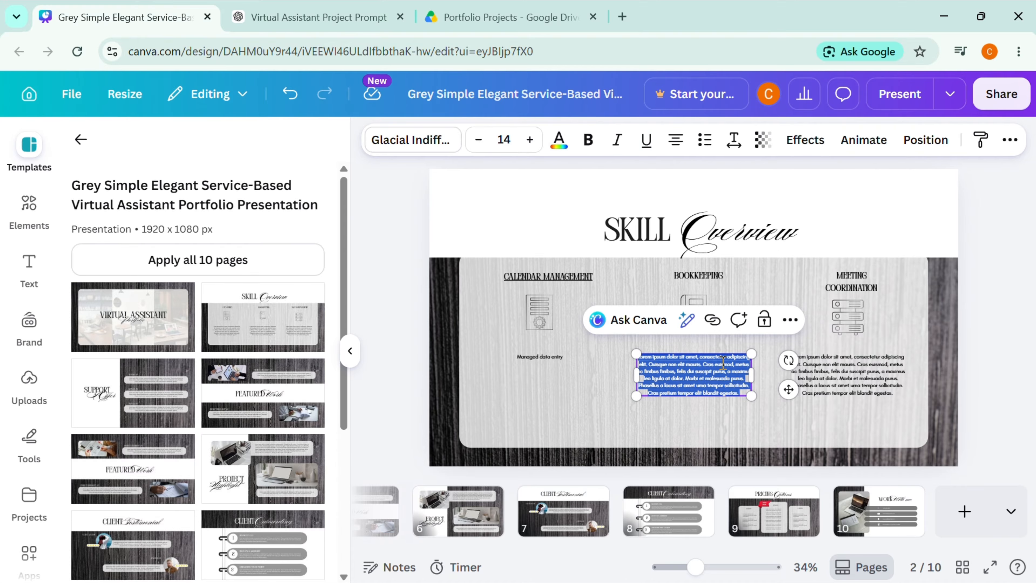
left_click(863, 387)
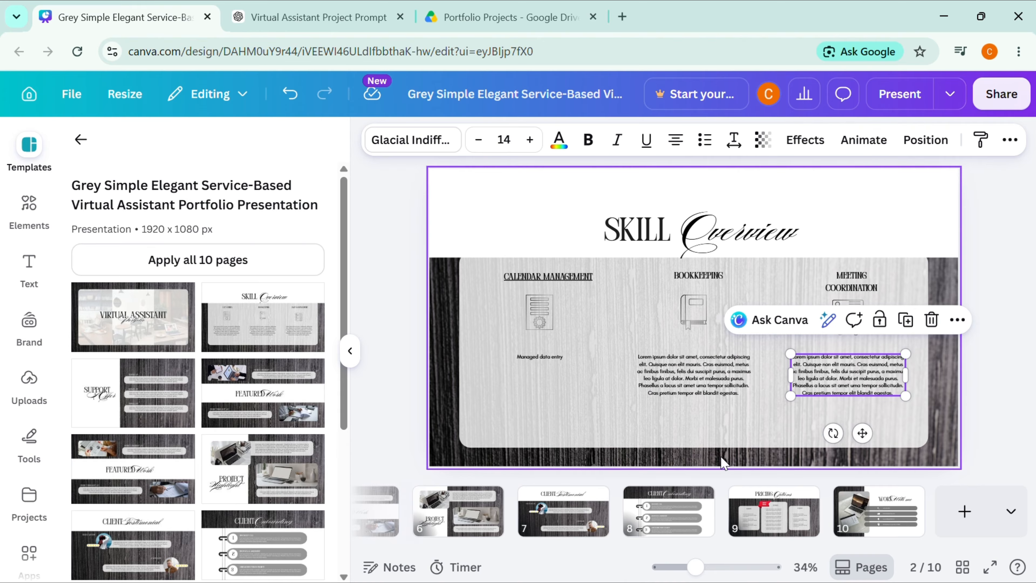
left_click(483, 515)
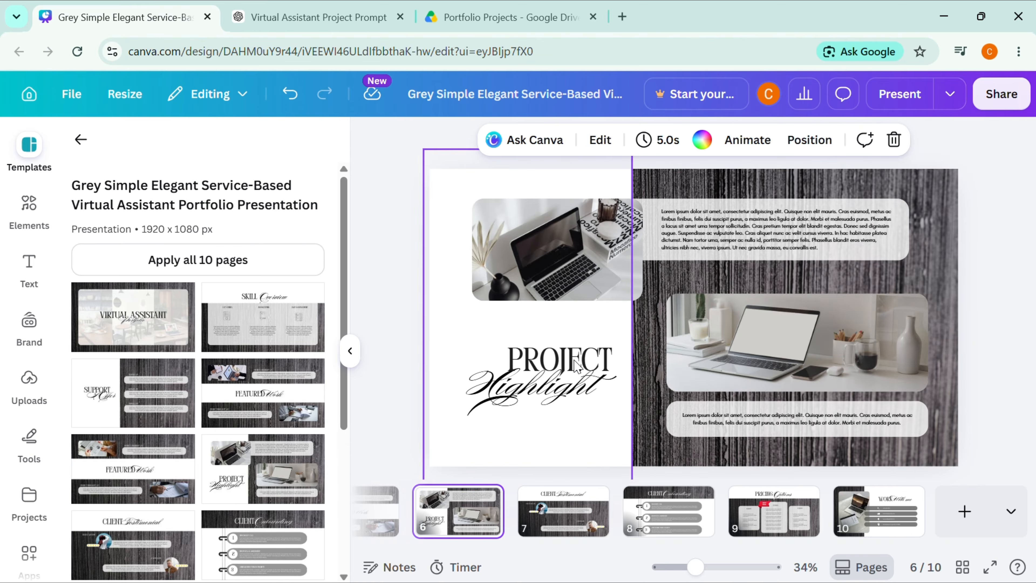
- Delete the top-left laptop photo while keeping its image frame
left_click(591, 264)
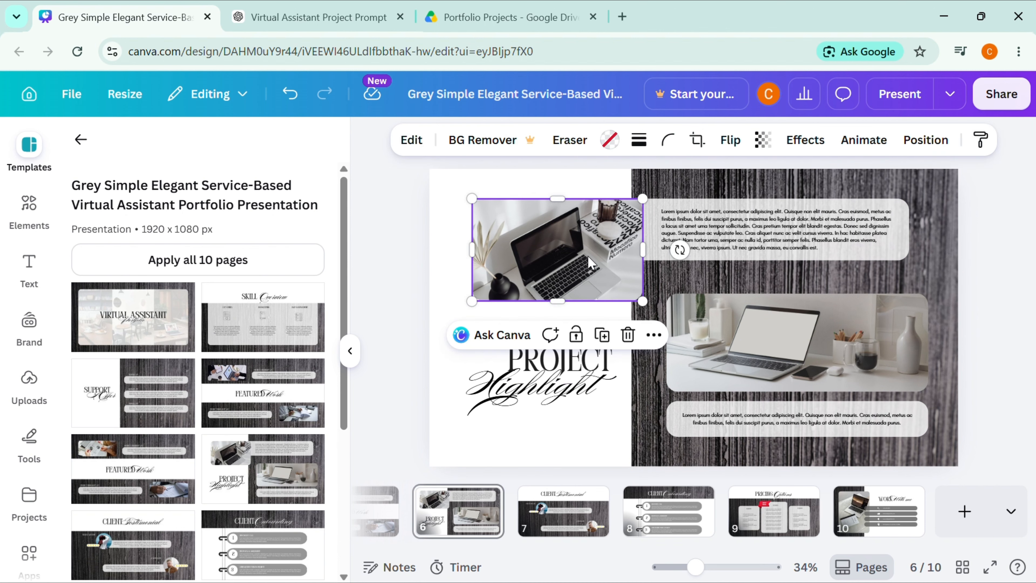
left_click(632, 343)
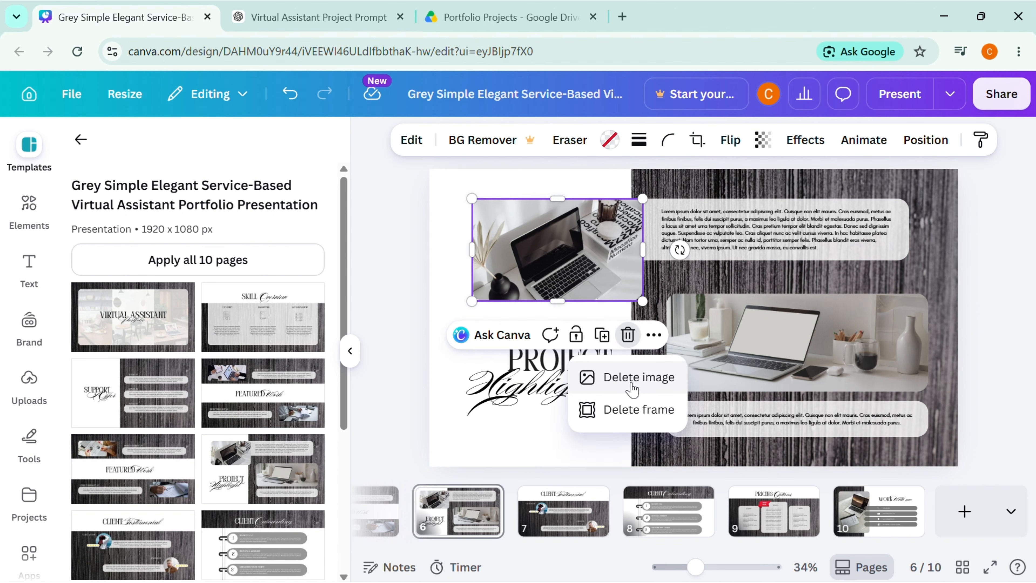
left_click(653, 379)
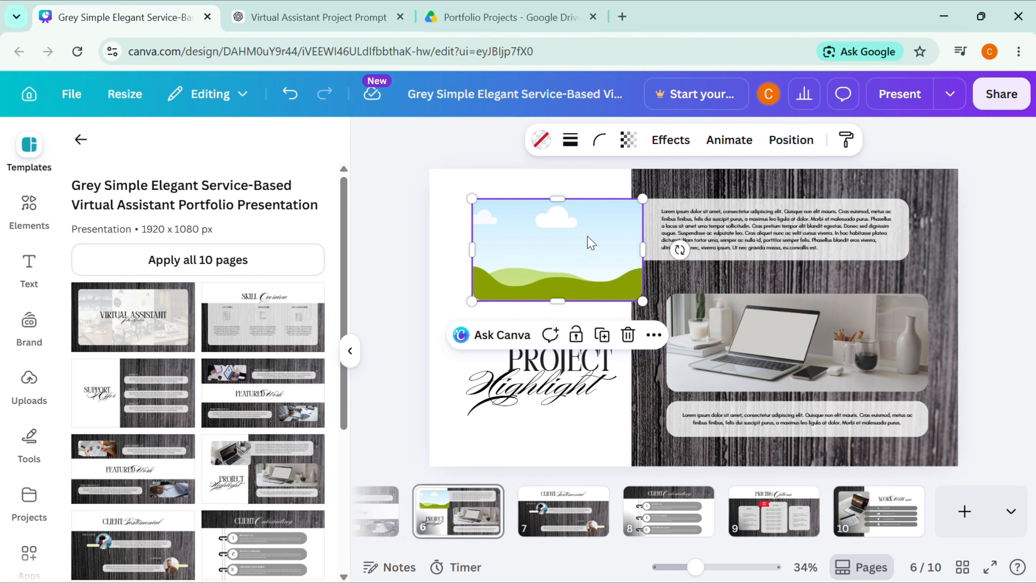
- Upload the 2026-06-17 calendar screenshot and place it in the empty frame
left_click(29, 403)
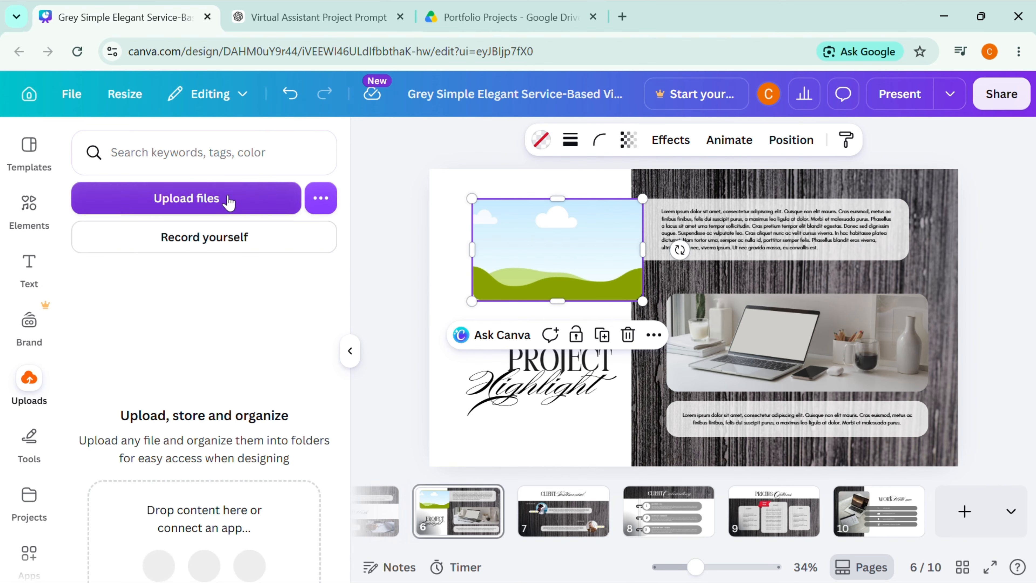
left_click(228, 202)
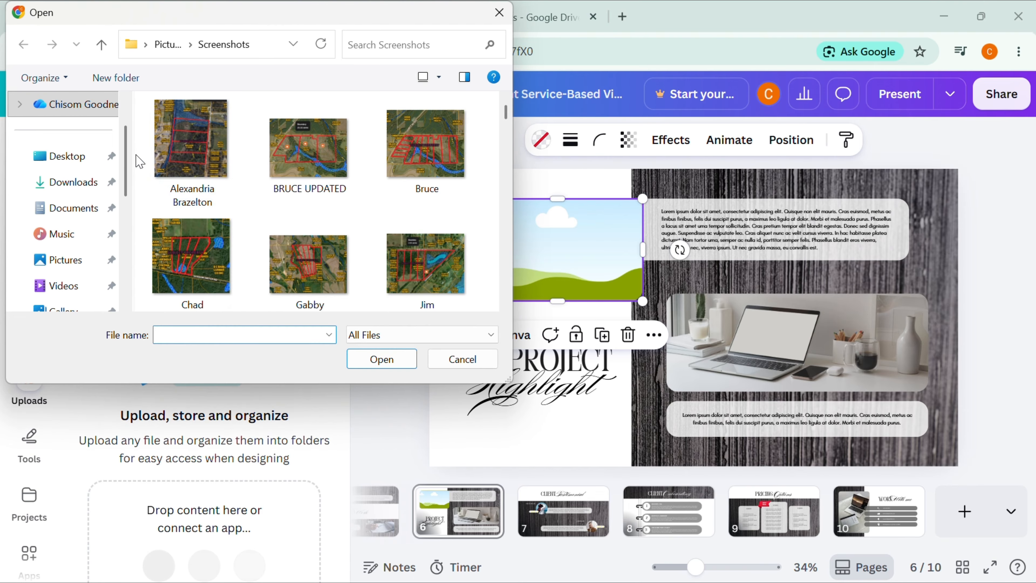
scroll(310, 181, "down", 15)
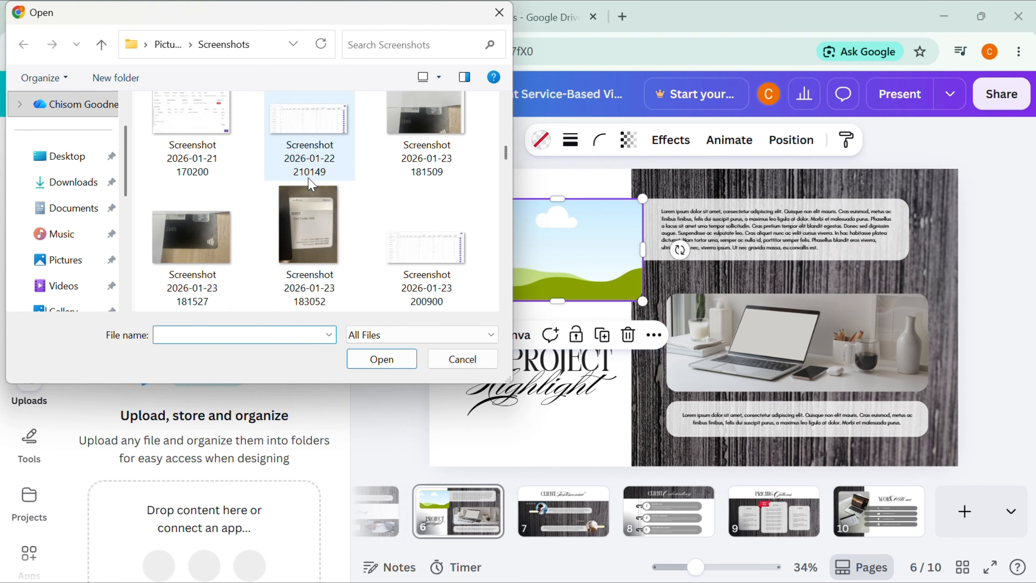
scroll(311, 184, "down", 10)
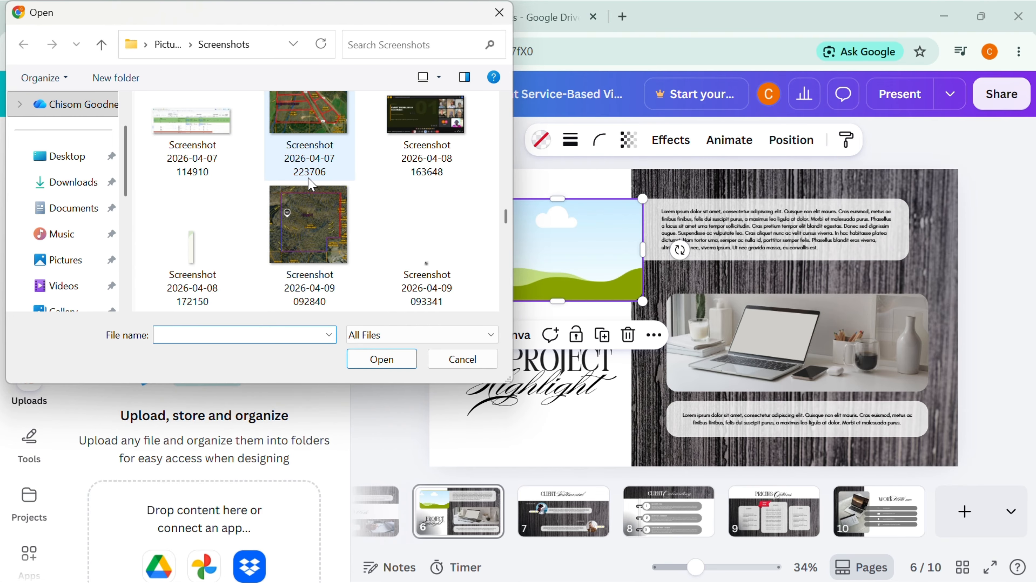
scroll(311, 184, "down", 10)
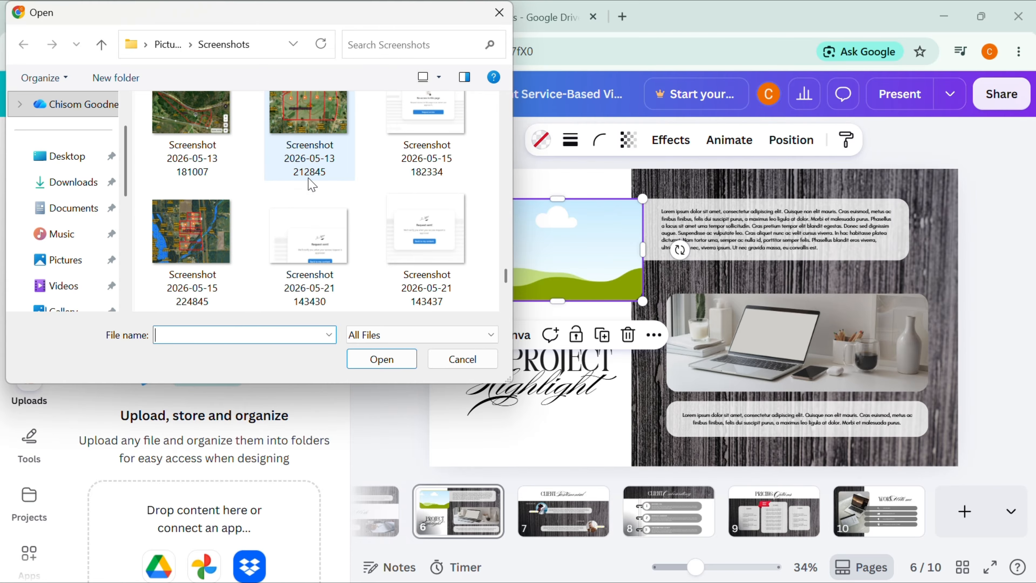
scroll(312, 184, "down", 5)
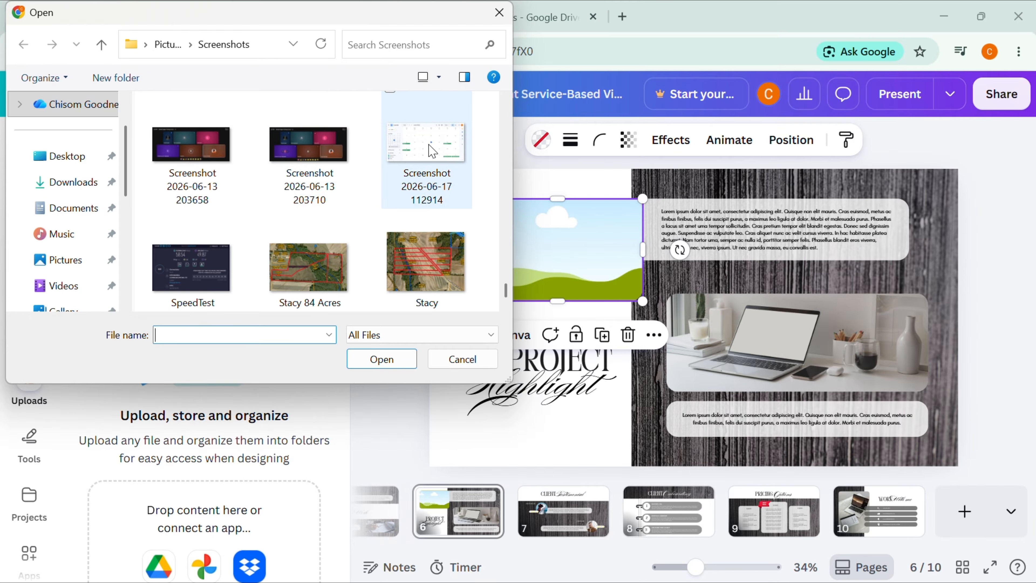
left_click(432, 151)
left_click(400, 361)
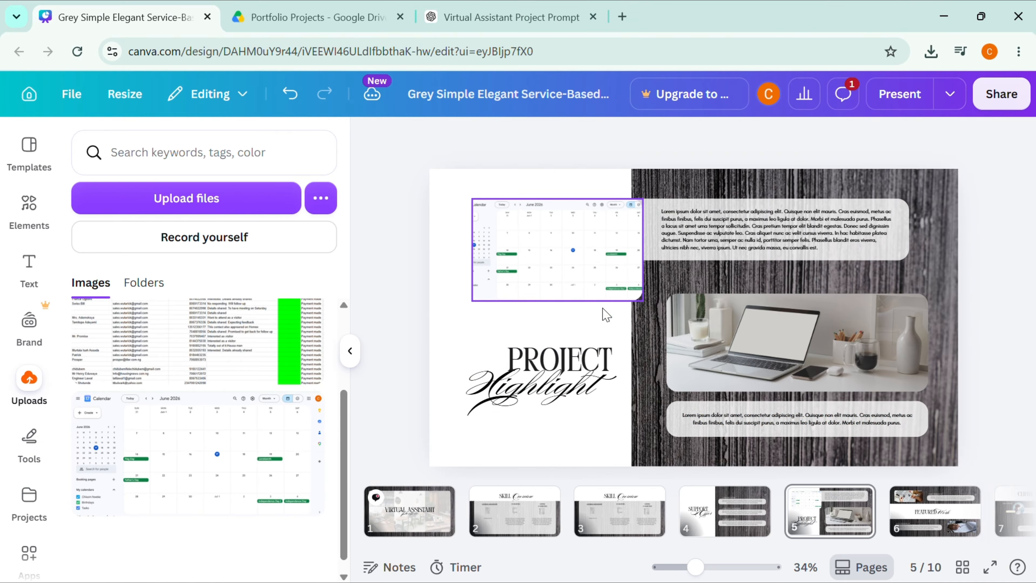
- Check the placed calendar image and nearby text, then show the Text panel's default text styles
left_click(586, 261)
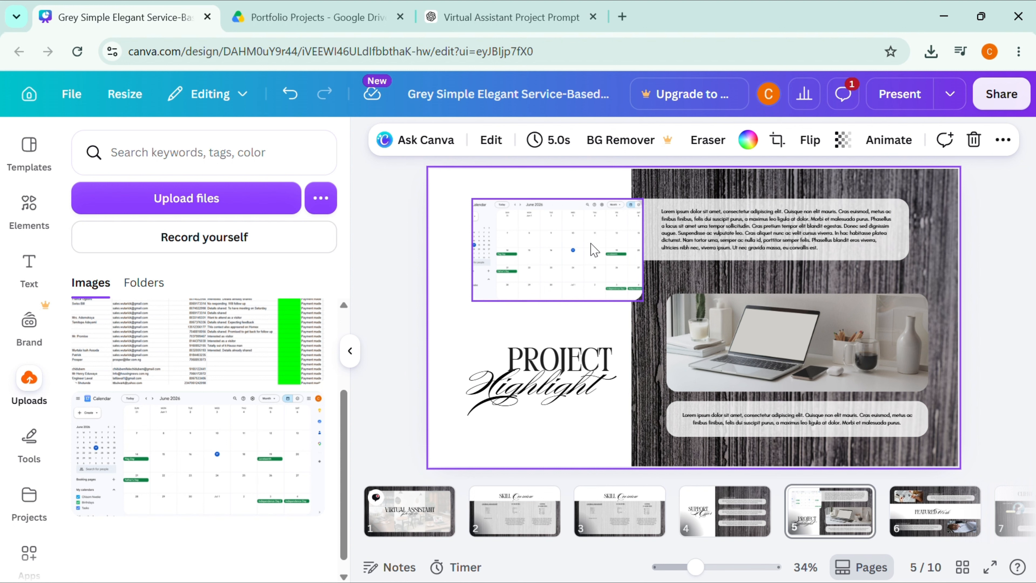
left_click(727, 226)
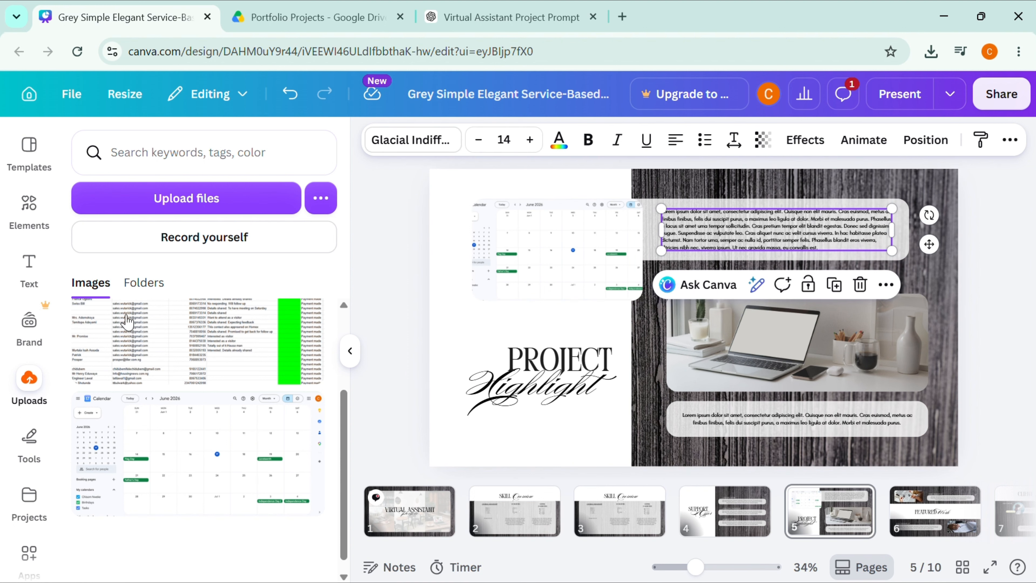
left_click(40, 288)
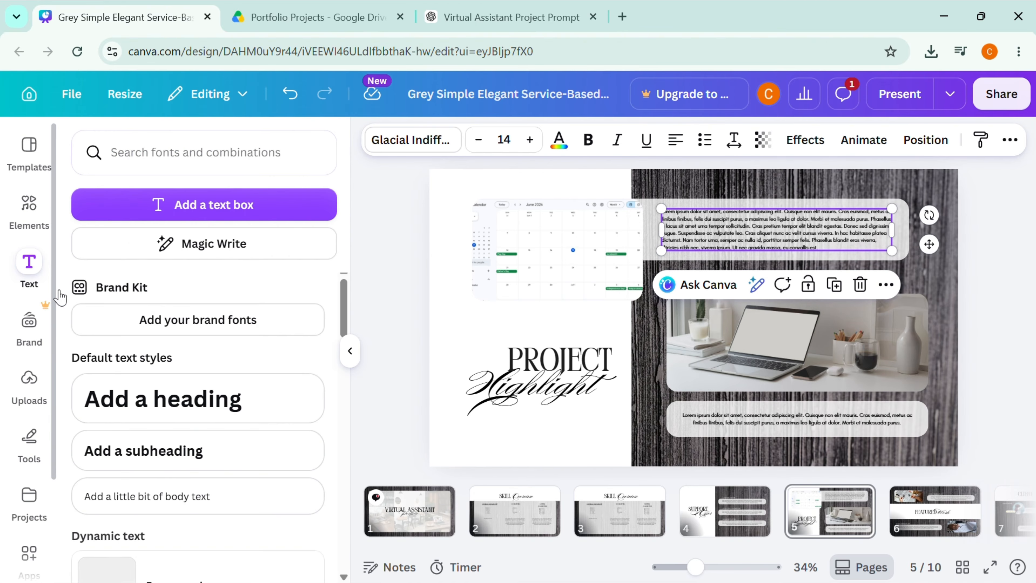
scroll(208, 446, "down", 2)
scroll(212, 431, "down", 1)
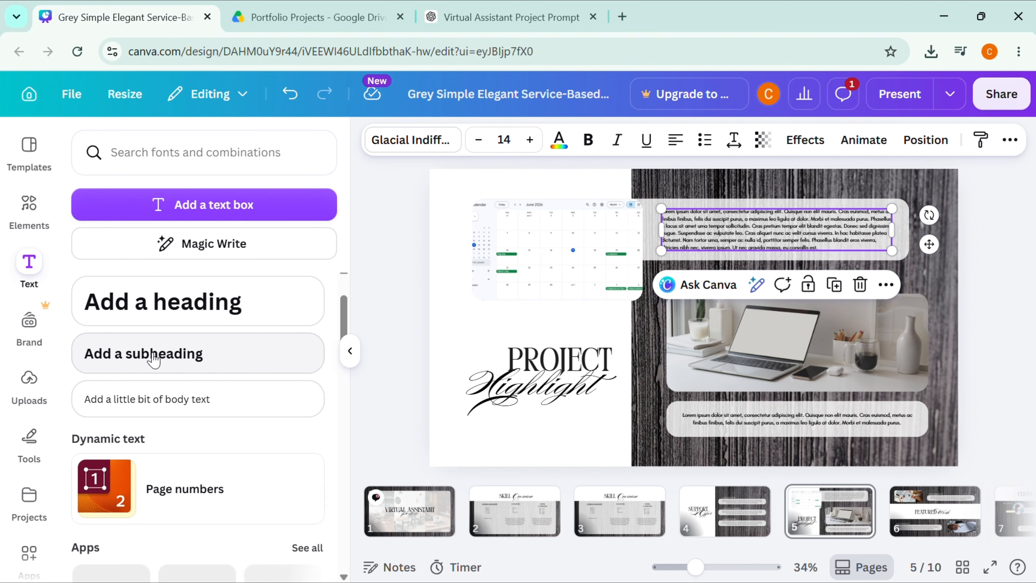
- Add a subheading text box and move it to the slide's top-left corner
left_click(163, 353)
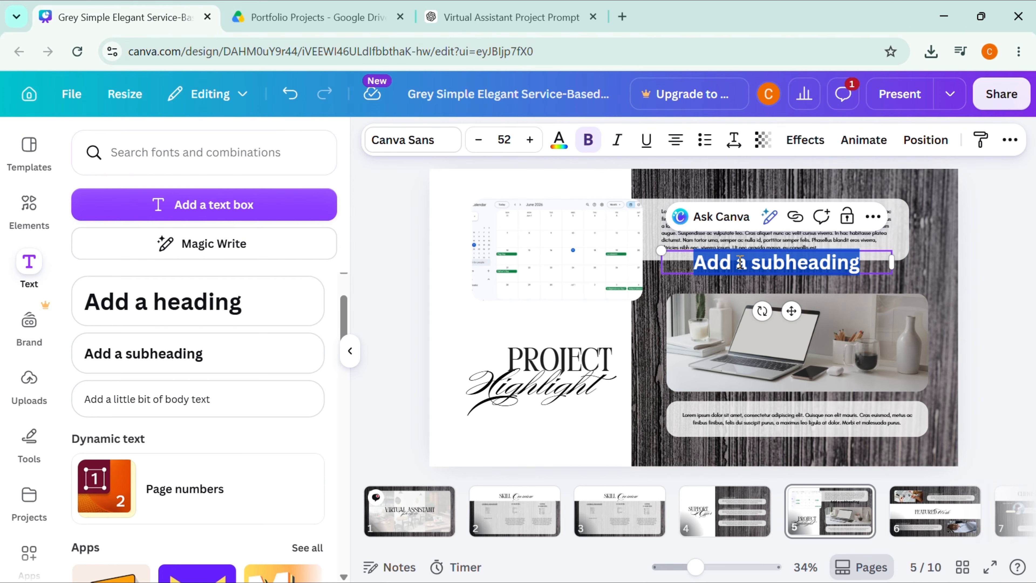
left_click(739, 271)
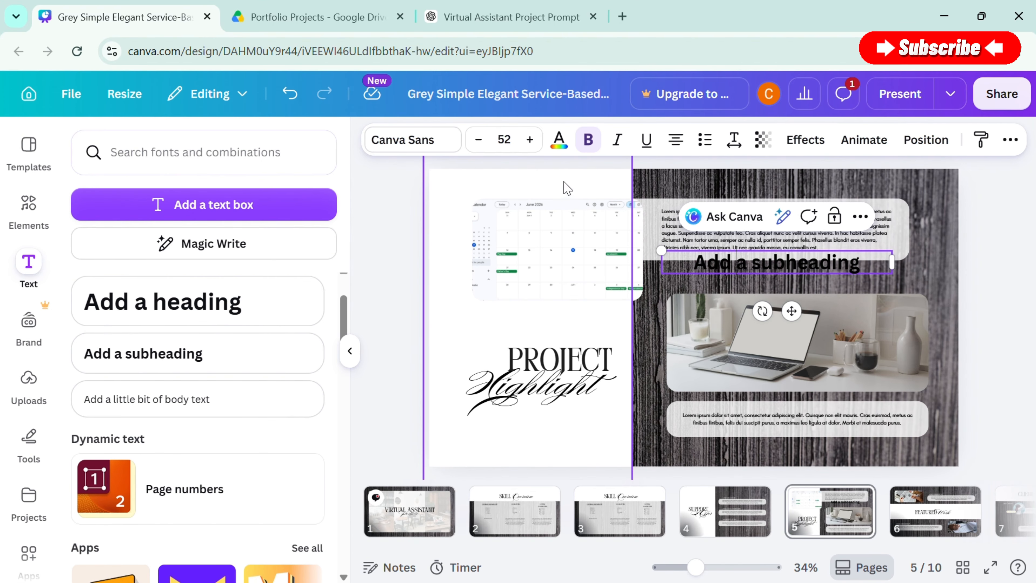
left_click(938, 298)
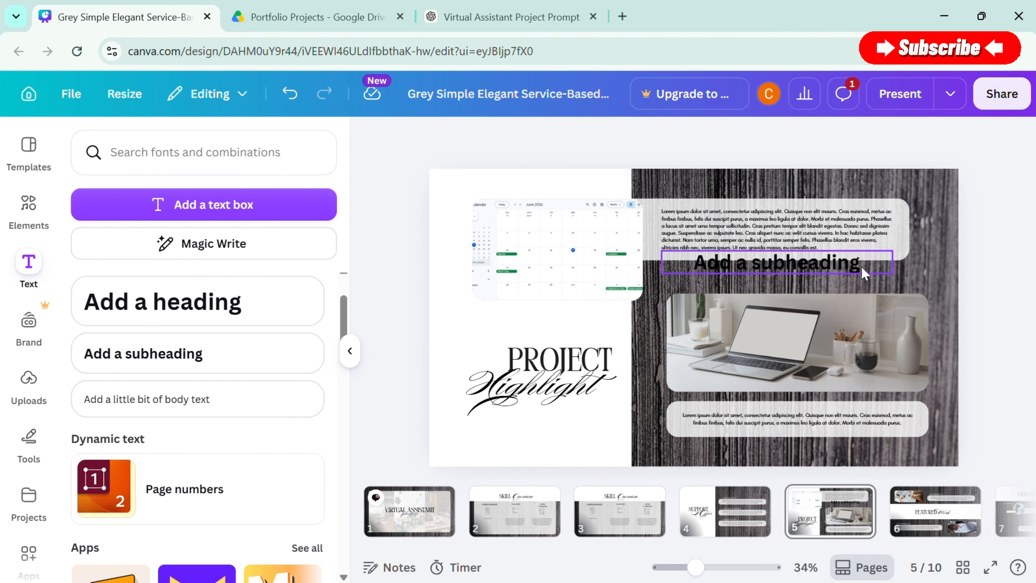
left_click(799, 263)
left_click_drag(787, 265, 613, 191)
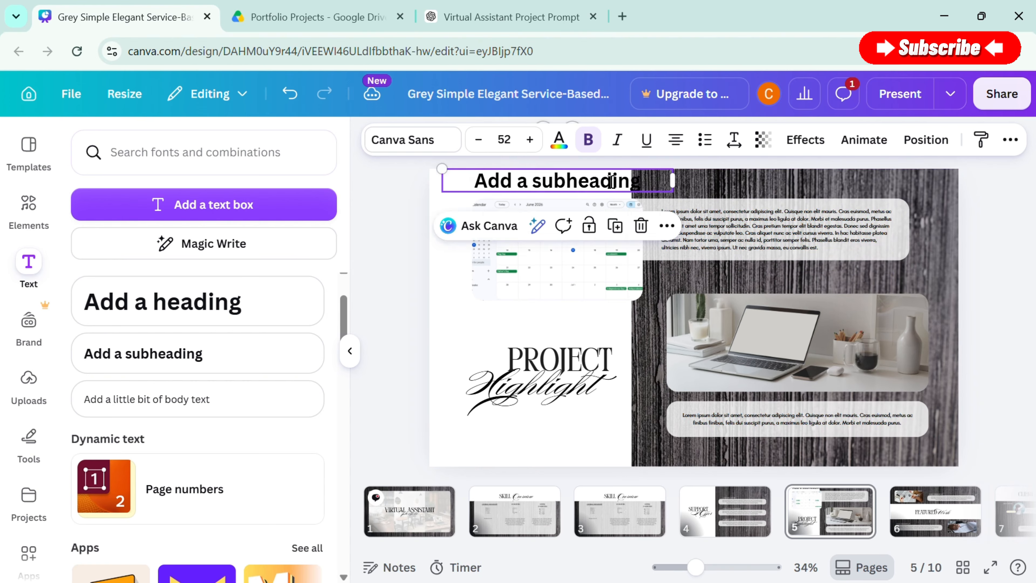
- Replace the subheading text with 'Calendar Management', fixing the typo
double_click(612, 181)
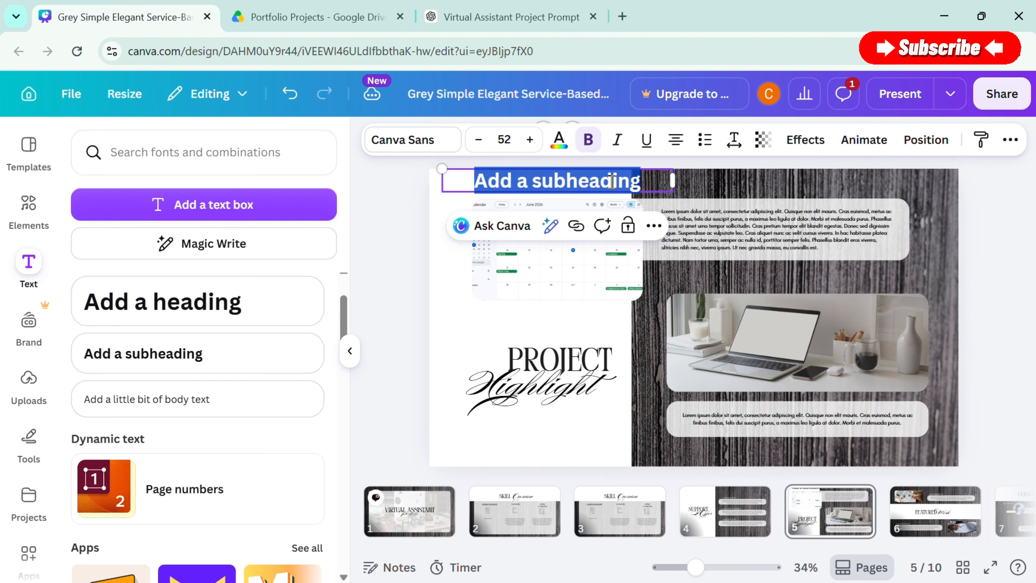
type("Calenda")
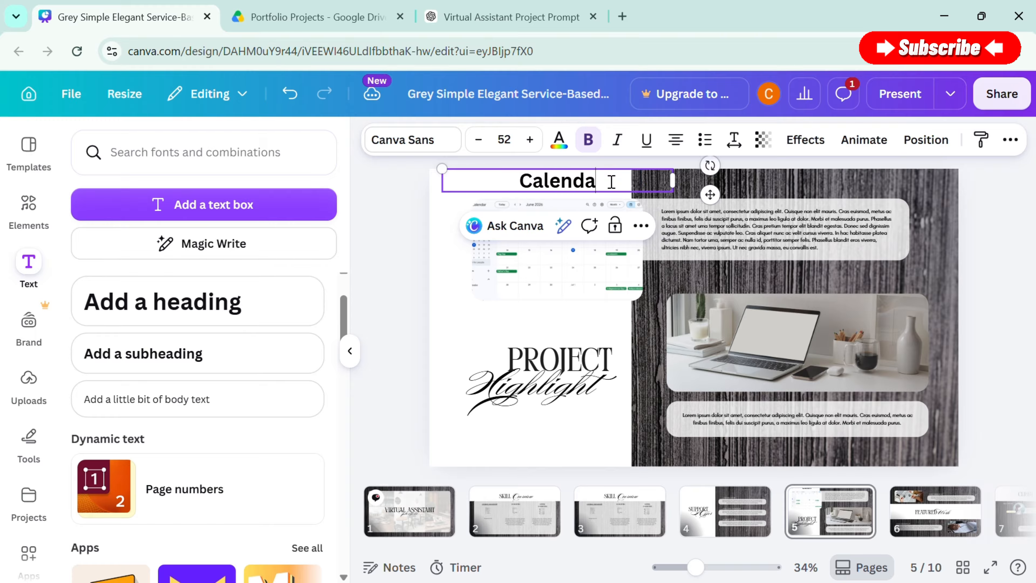
type("r M")
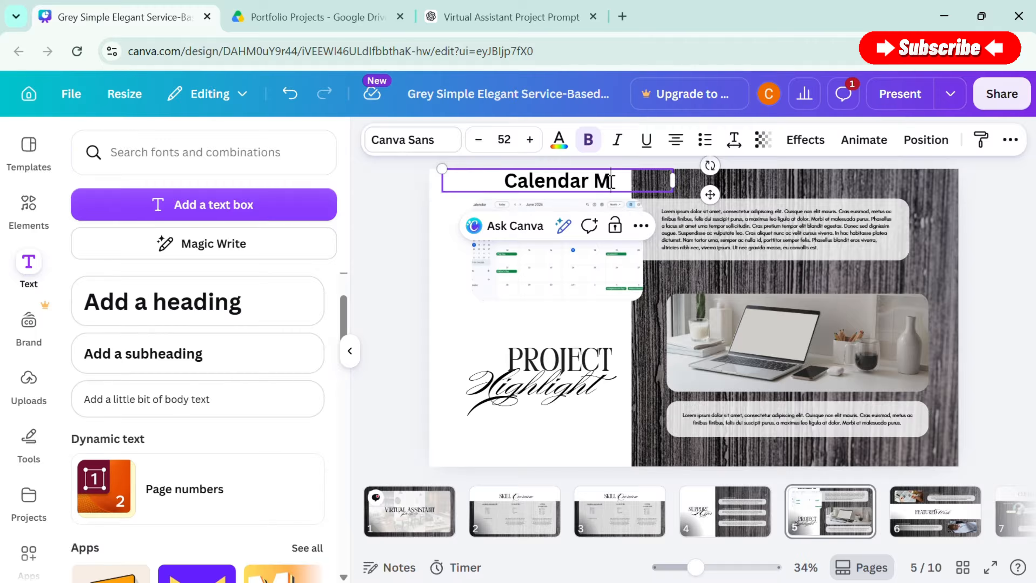
type("agemen")
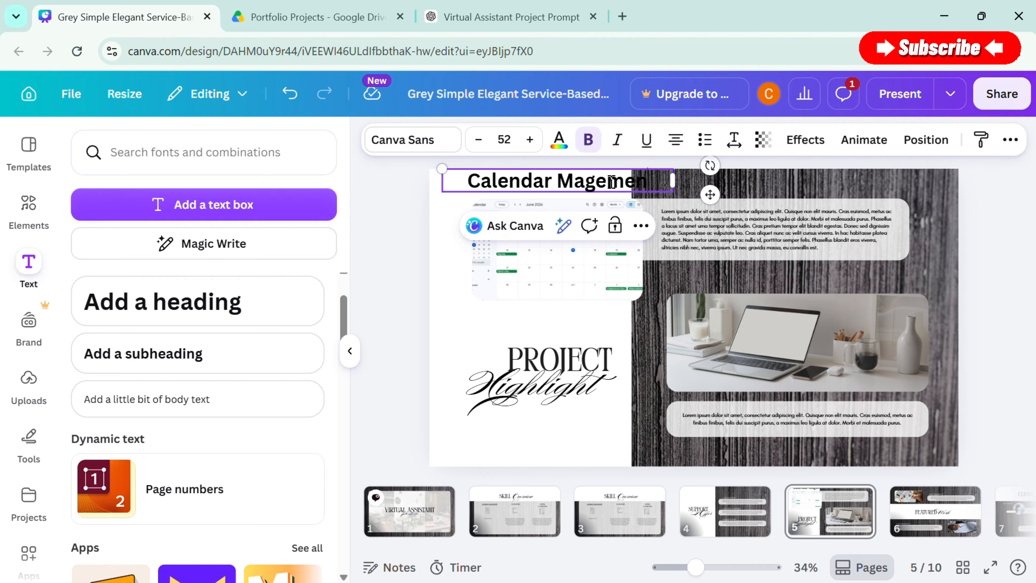
type("t")
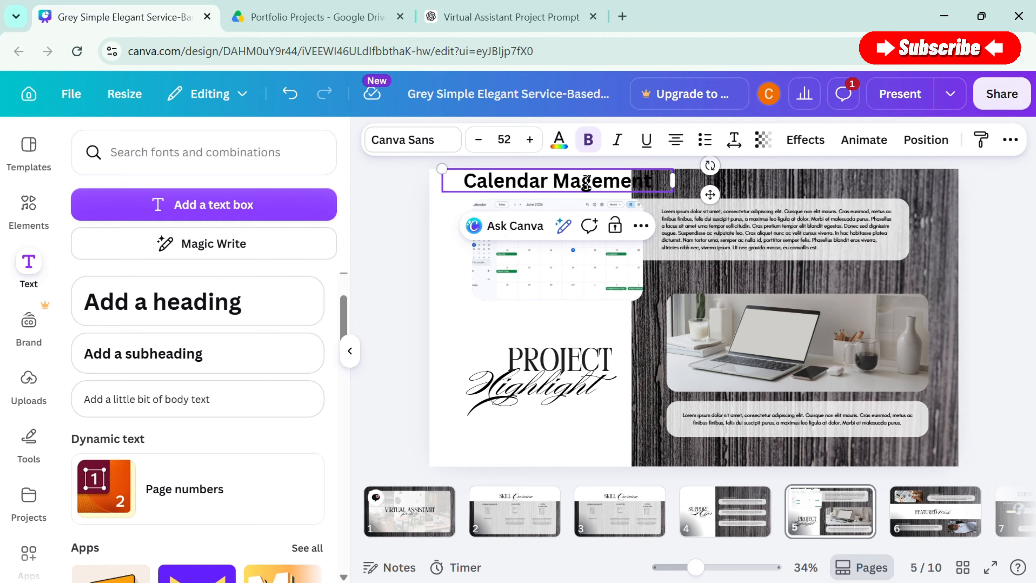
left_click(586, 181)
type("na")
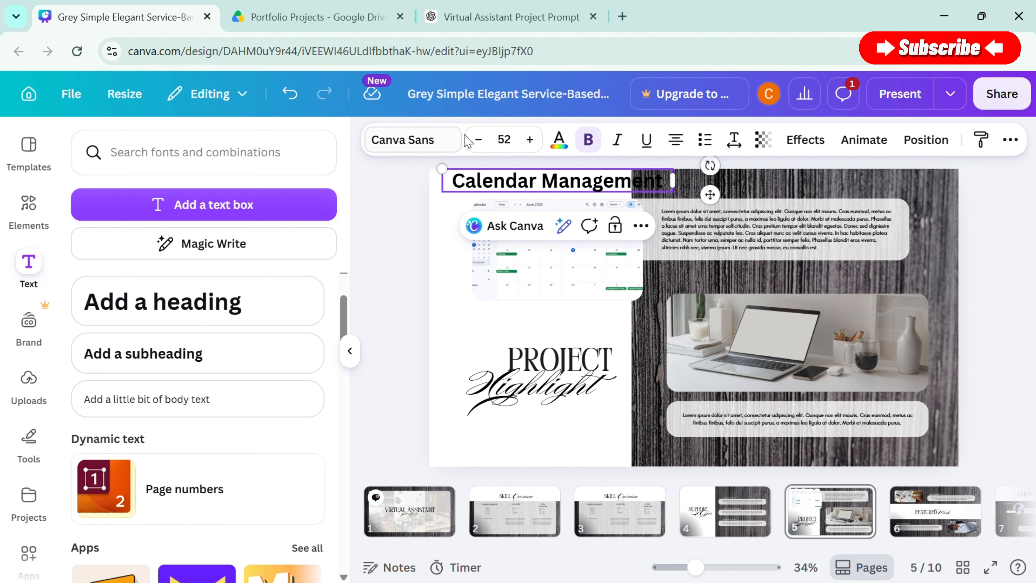
- Reduce the Calendar Management heading's font size to 36
left_click(484, 140)
triple_click(485, 139)
double_click(484, 139)
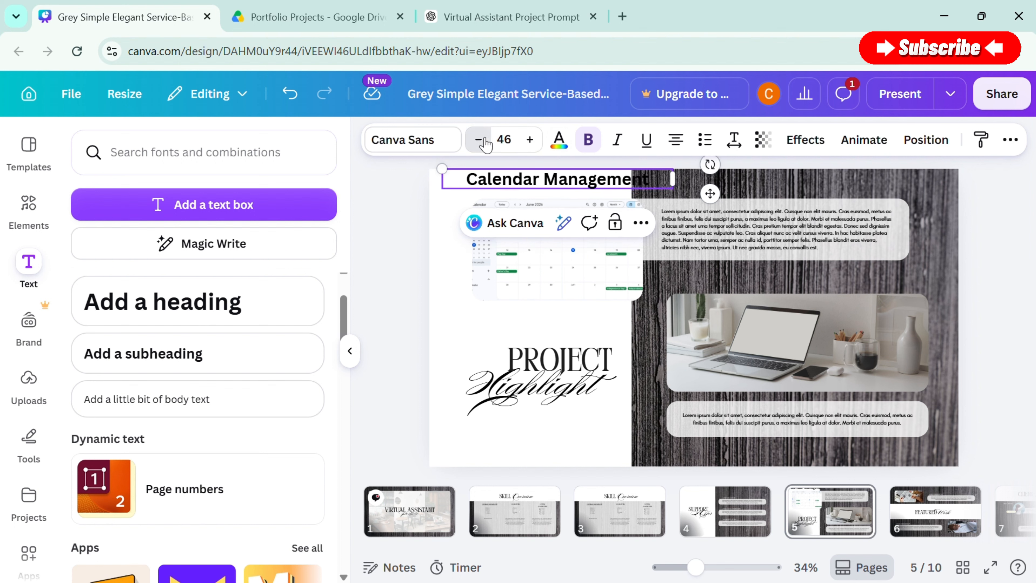
double_click(485, 139)
double_click(485, 139)
triple_click(485, 139)
double_click(484, 139)
left_click(485, 140)
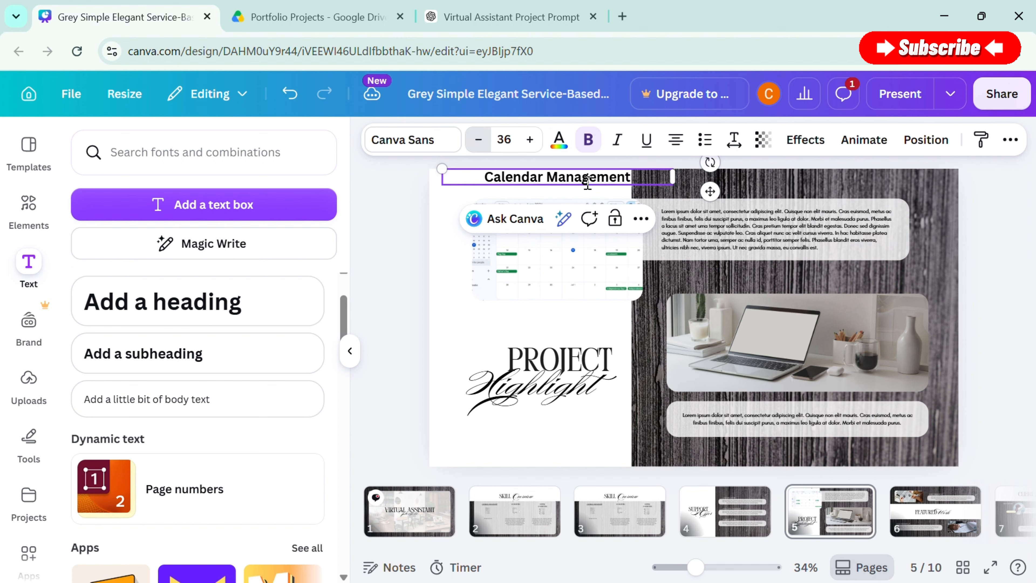
- Nudge the Calendar Management heading slightly lower on the slide
left_click(982, 241)
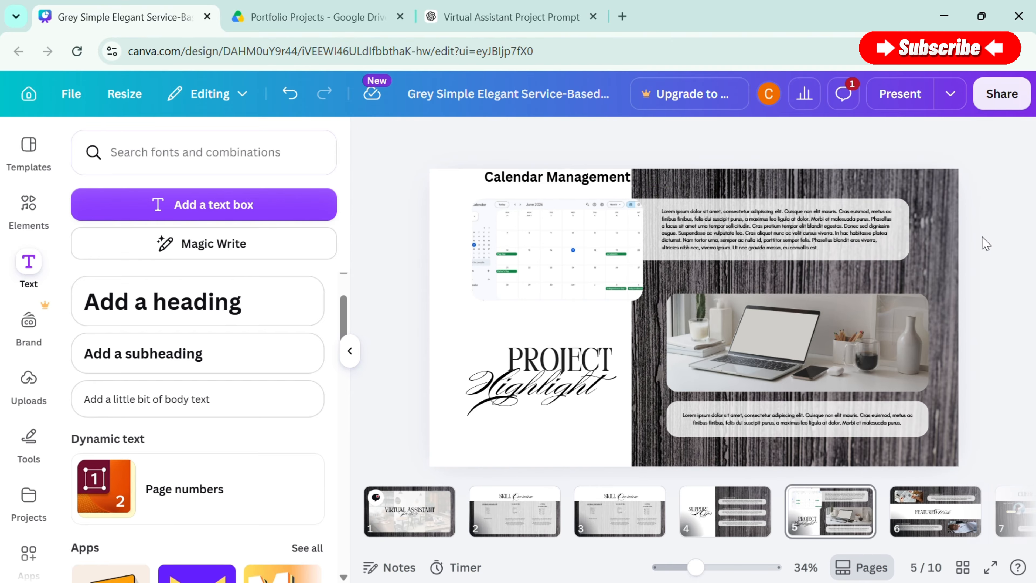
left_click(594, 167)
left_click_drag(593, 167, 593, 182)
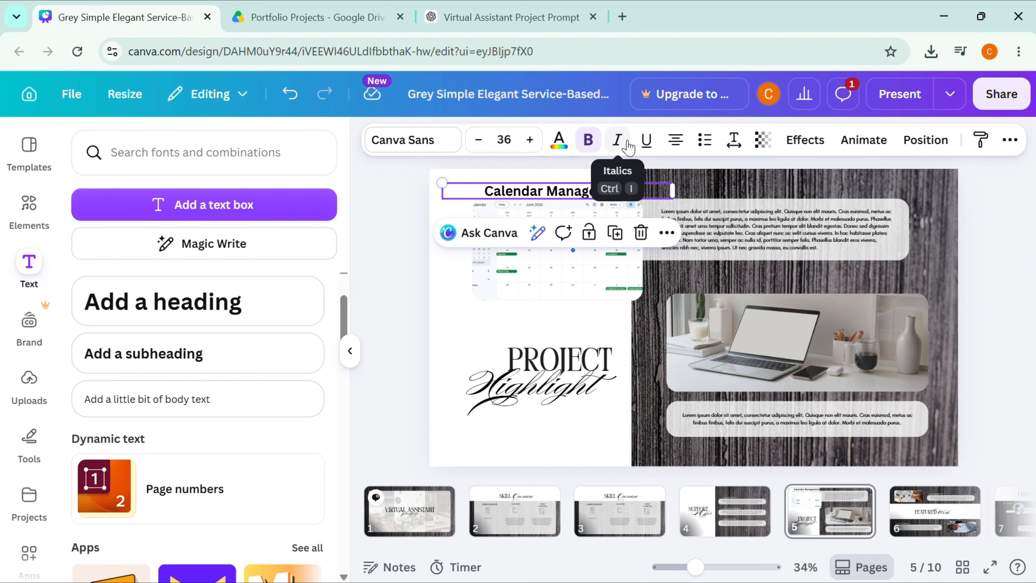
left_click(435, 147)
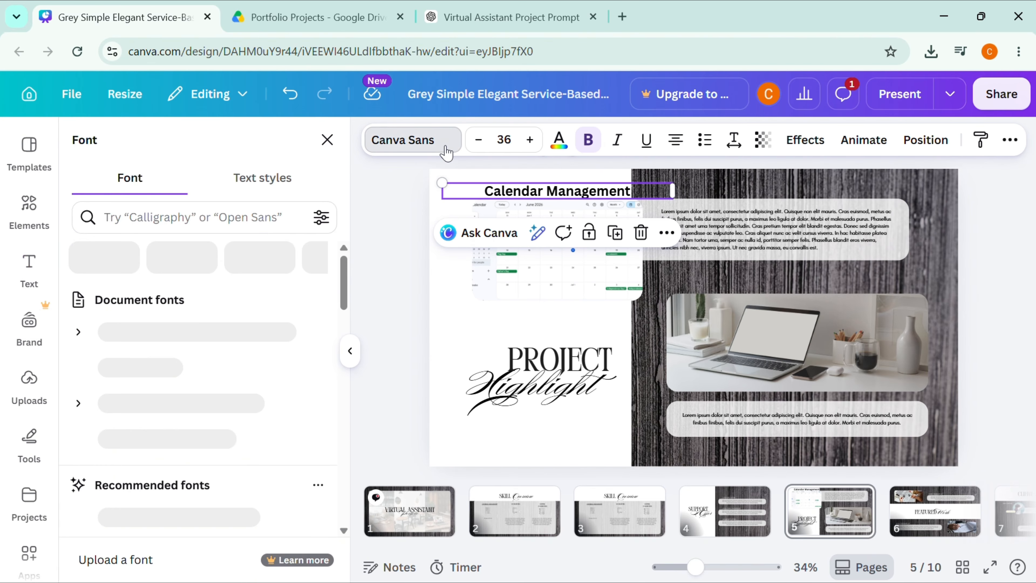
- Try Burgues Script, then set the Calendar Management heading in Perandory
left_click(227, 366)
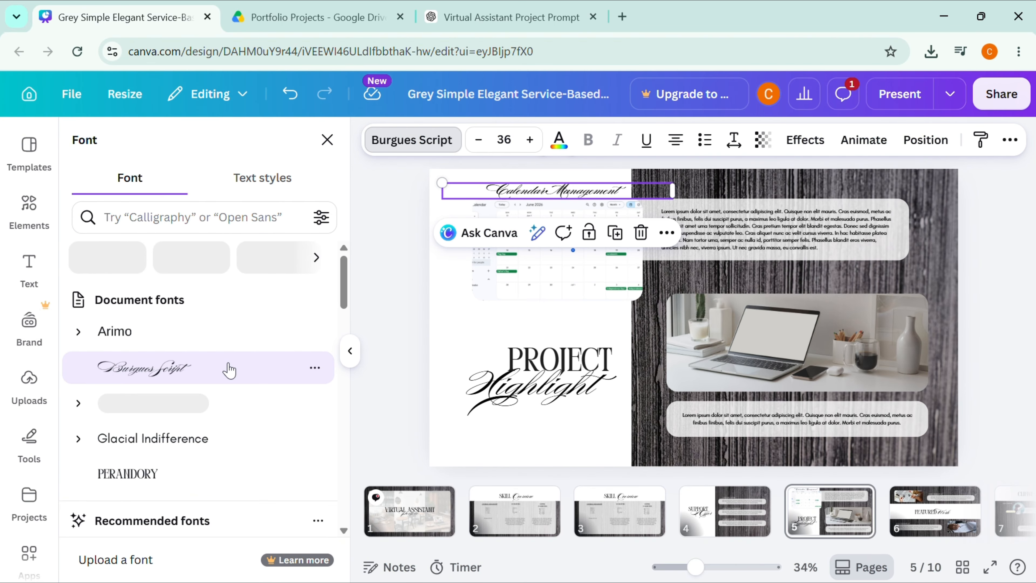
scroll(175, 427, "down", 2)
left_click(129, 411)
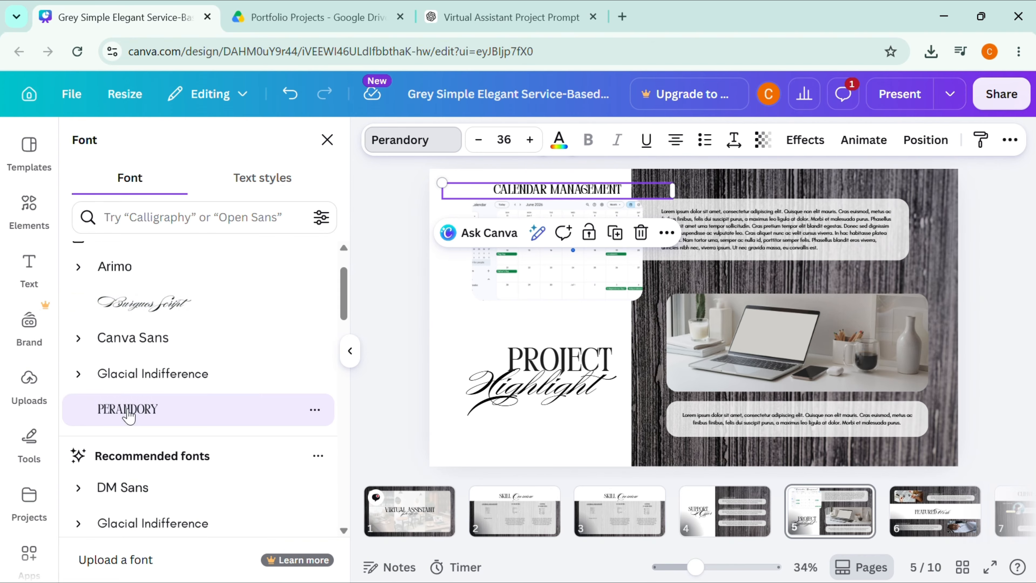
left_click(453, 347)
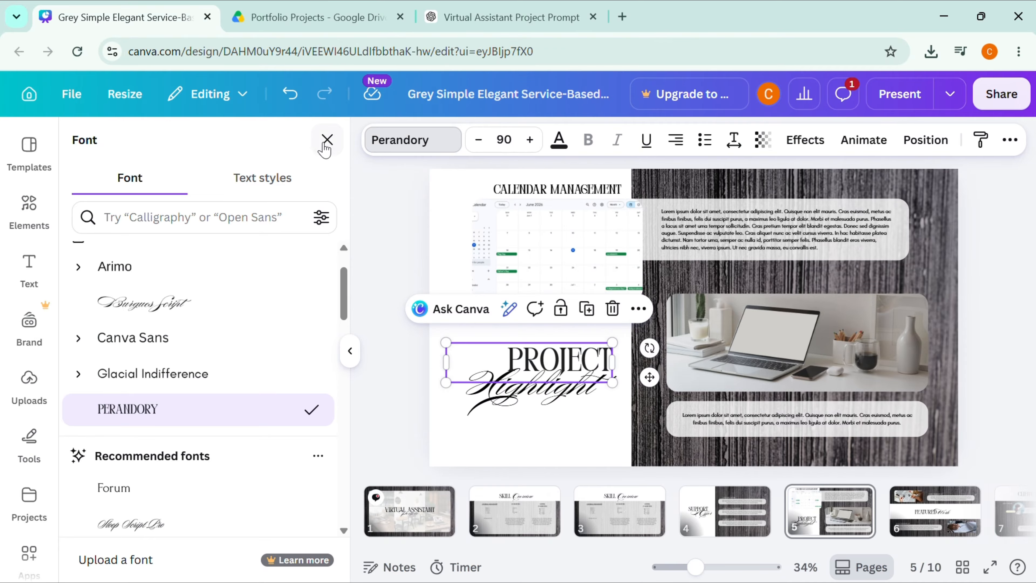
left_click(327, 140)
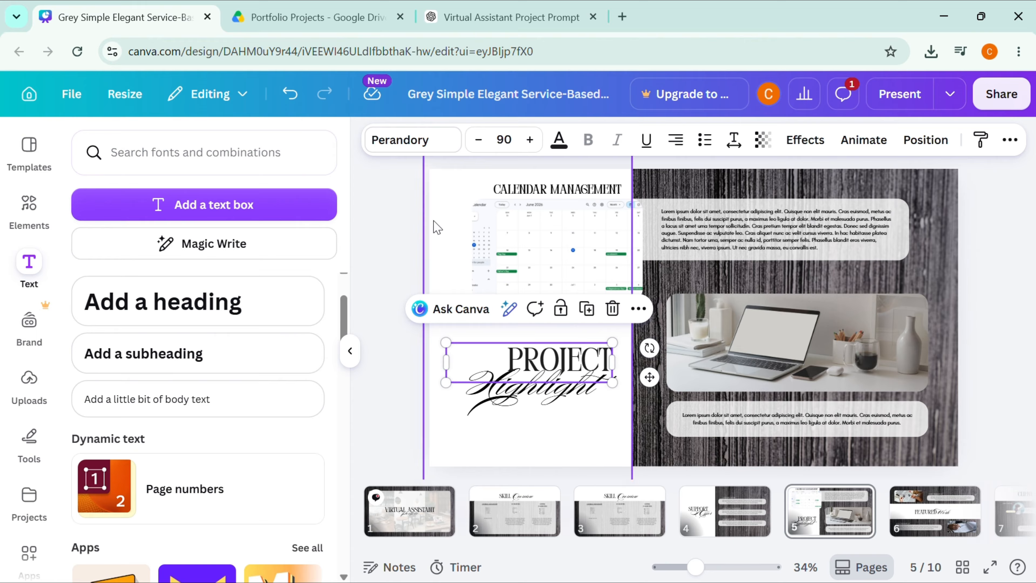
left_click(901, 447)
right_click(901, 448)
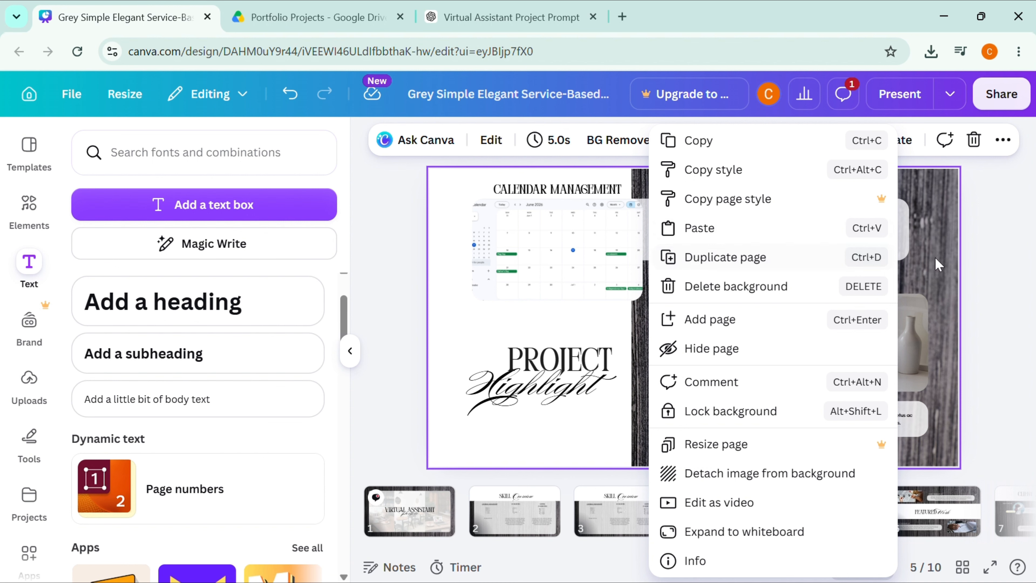
left_click(985, 278)
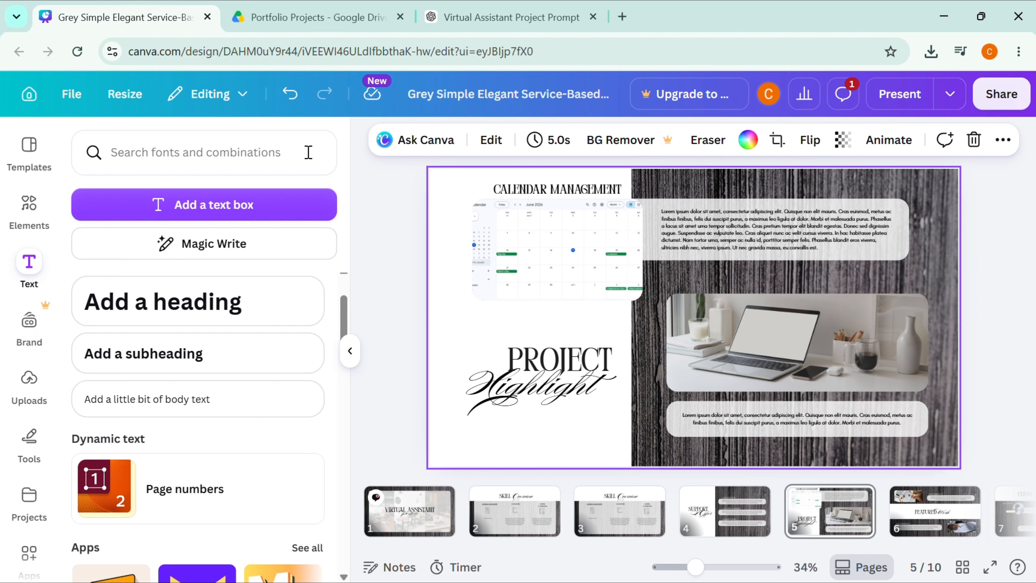
left_click(378, 216)
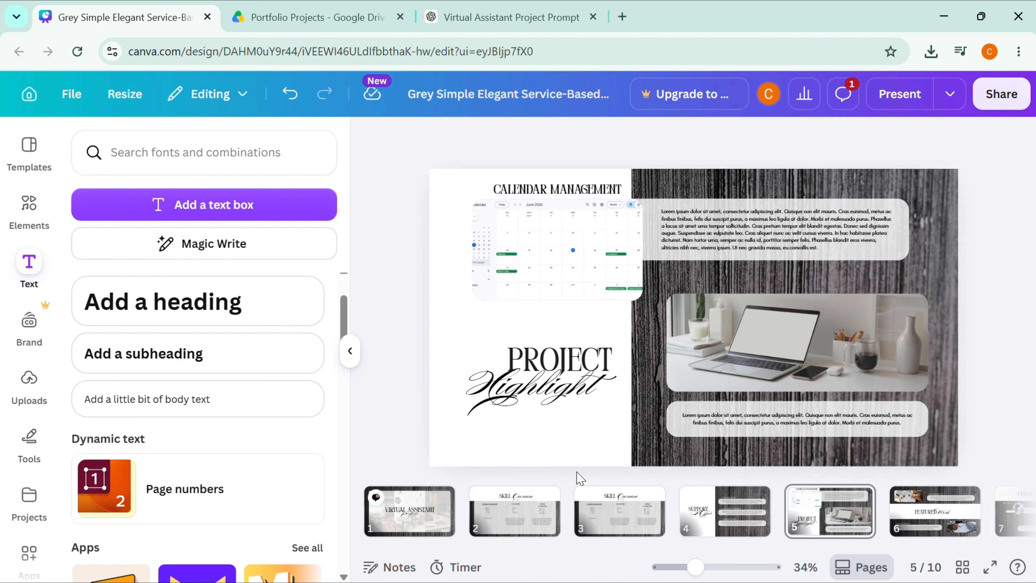
scroll(631, 514, "down", 1)
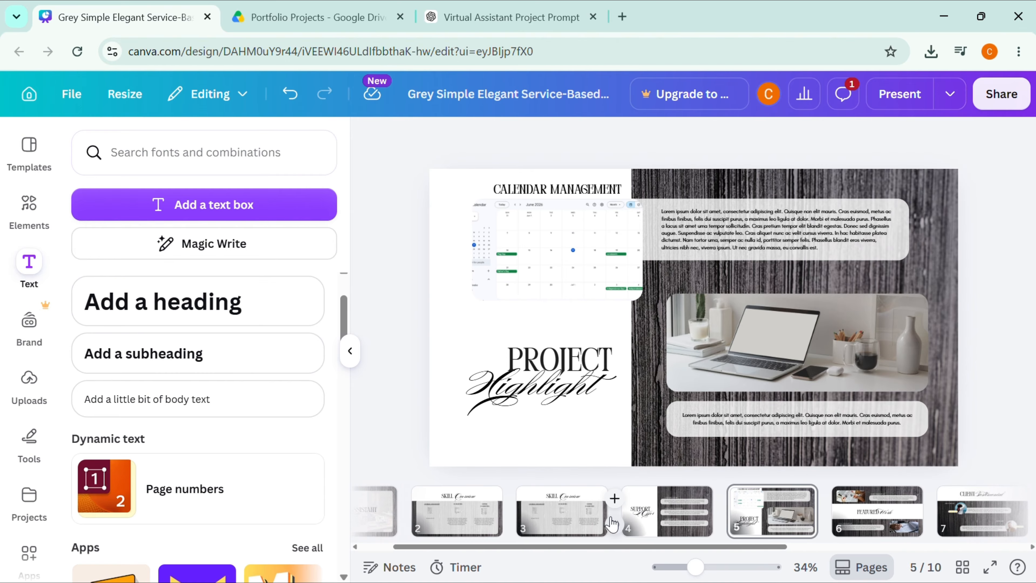
mouse_move(632, 508)
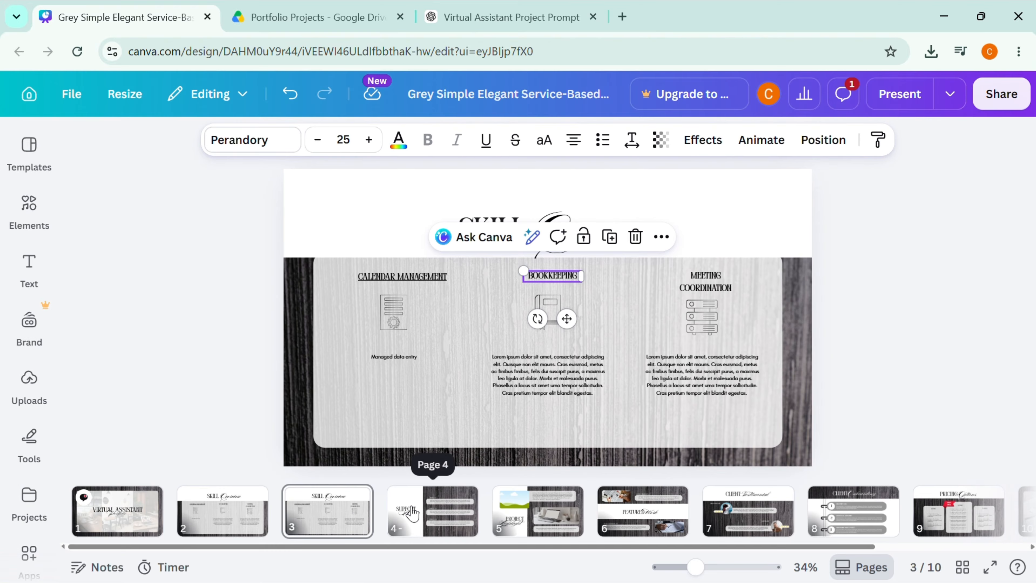
- On page 4, overwrite the SERVICE #1 heading with 'CUSTOMER SUP'
left_click(438, 510)
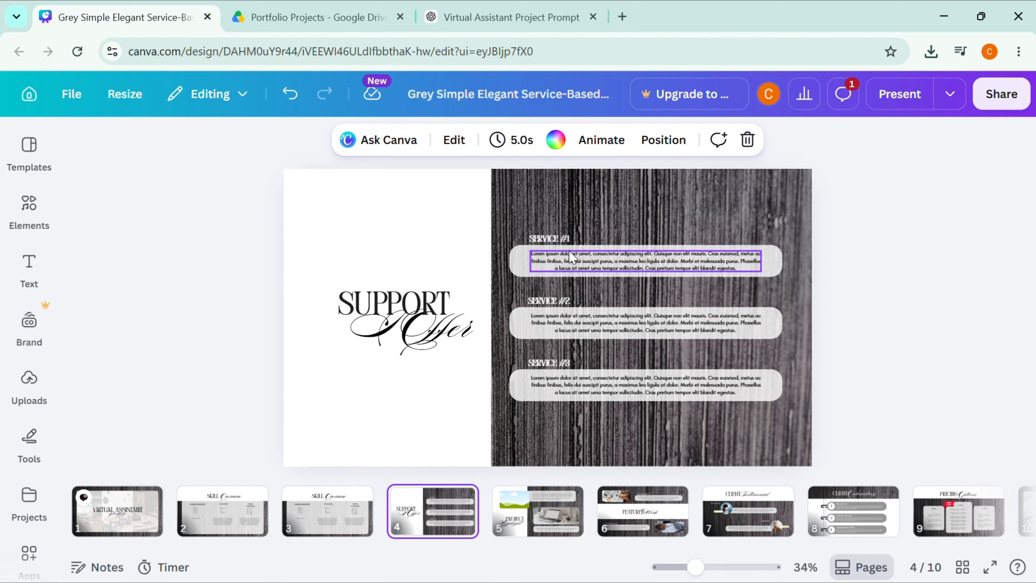
left_click(571, 258)
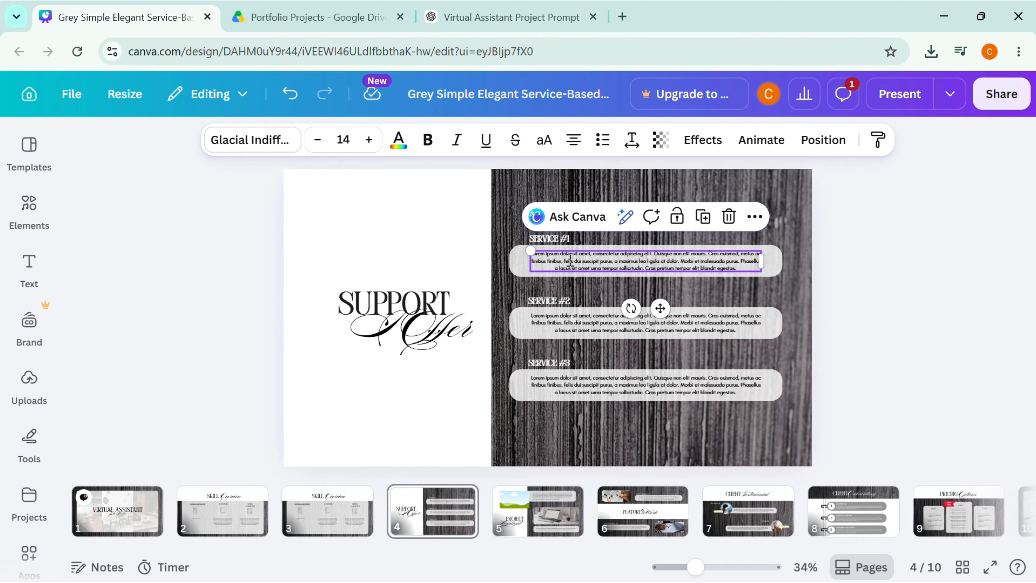
left_click(569, 258)
double_click(553, 238)
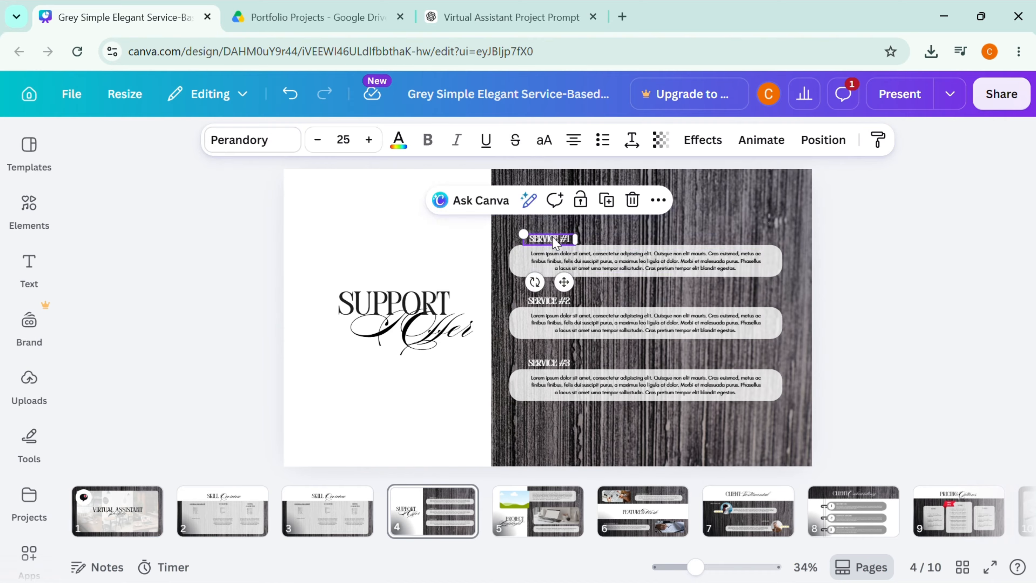
type("C")
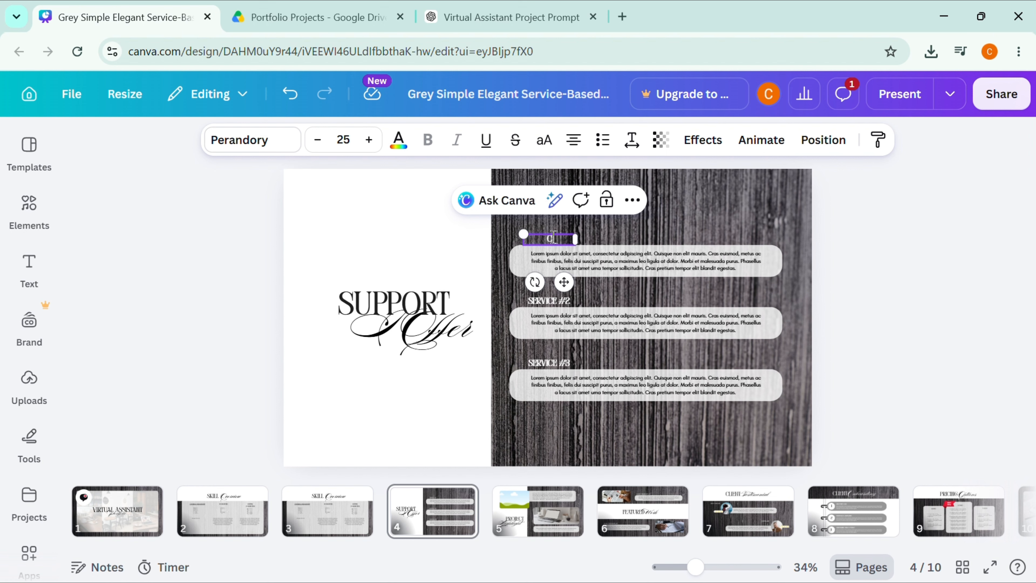
type("USTOMER SUP")
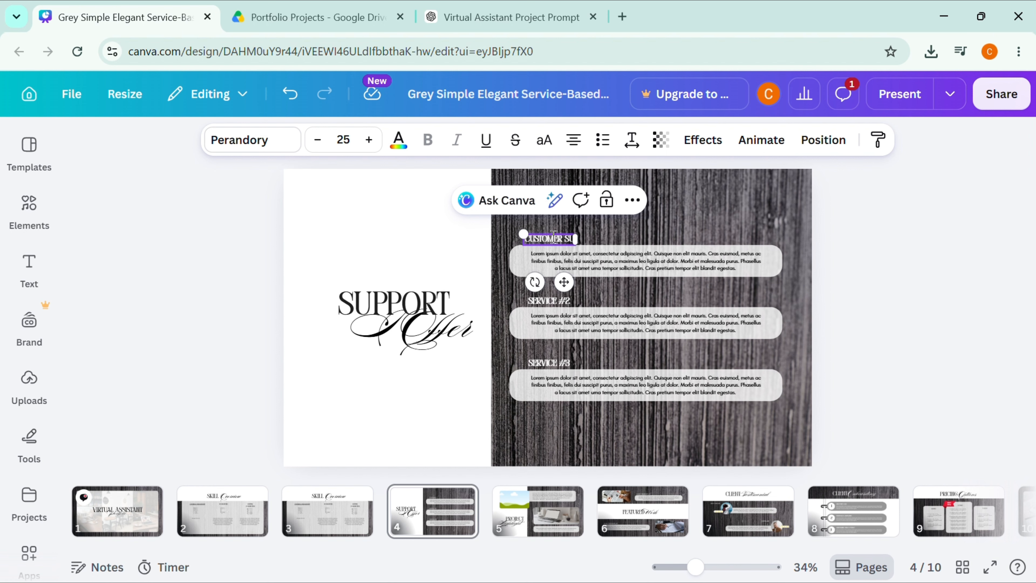
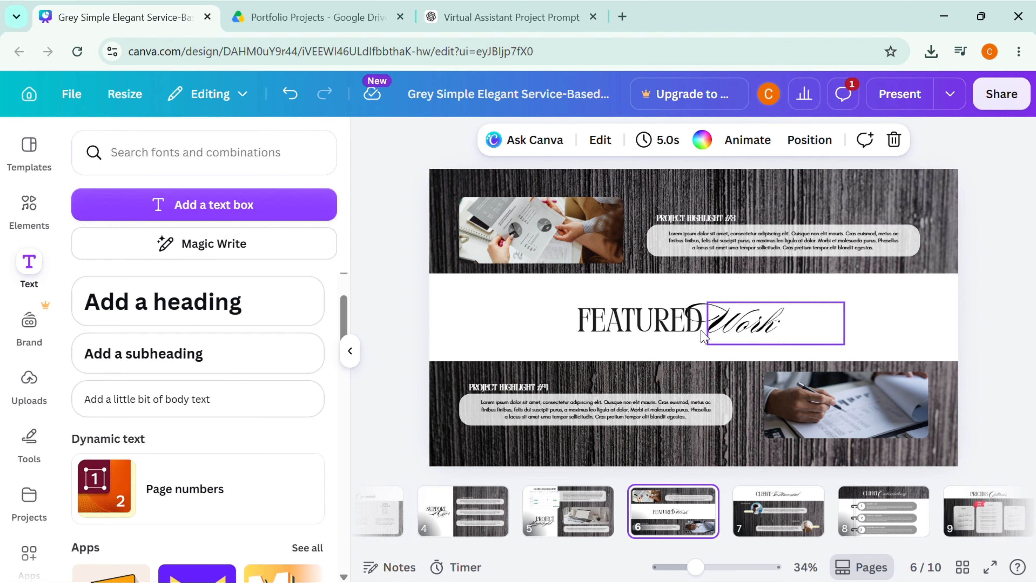
- Browse the page thumbnails and open page 3, the SKILL Overview slide
left_click(577, 515)
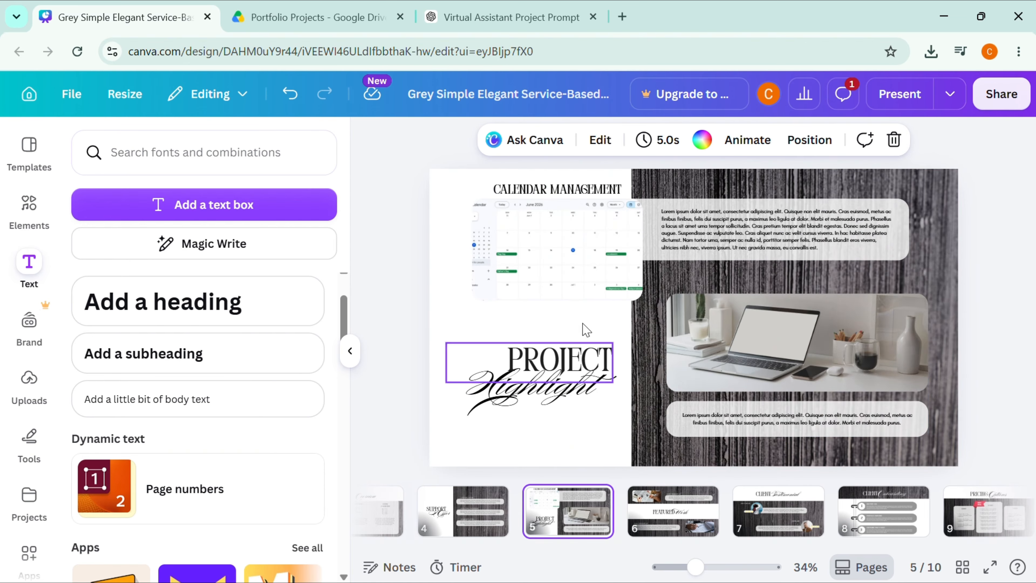
scroll(668, 336, "down", 5)
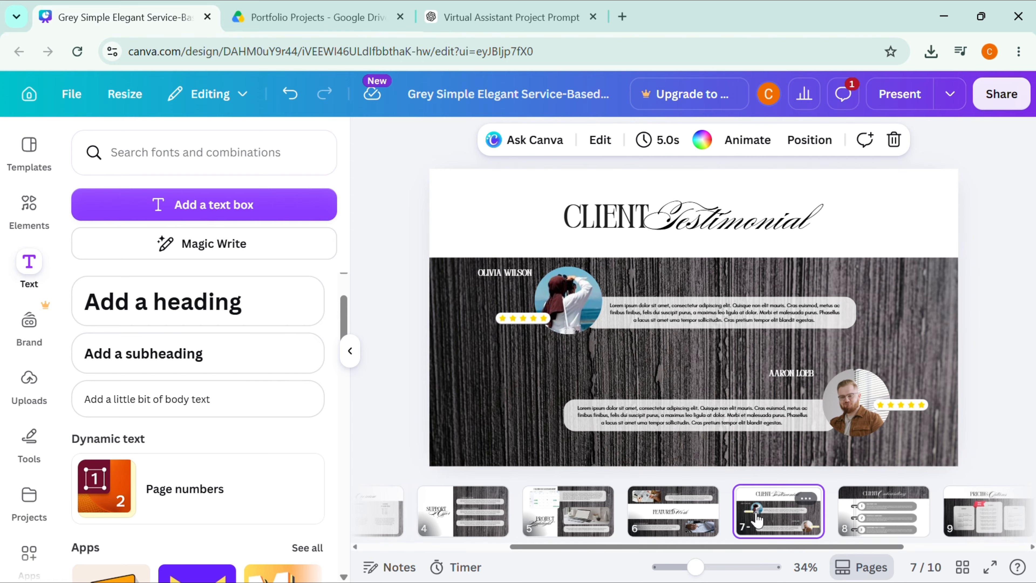
scroll(611, 523, "right", 1)
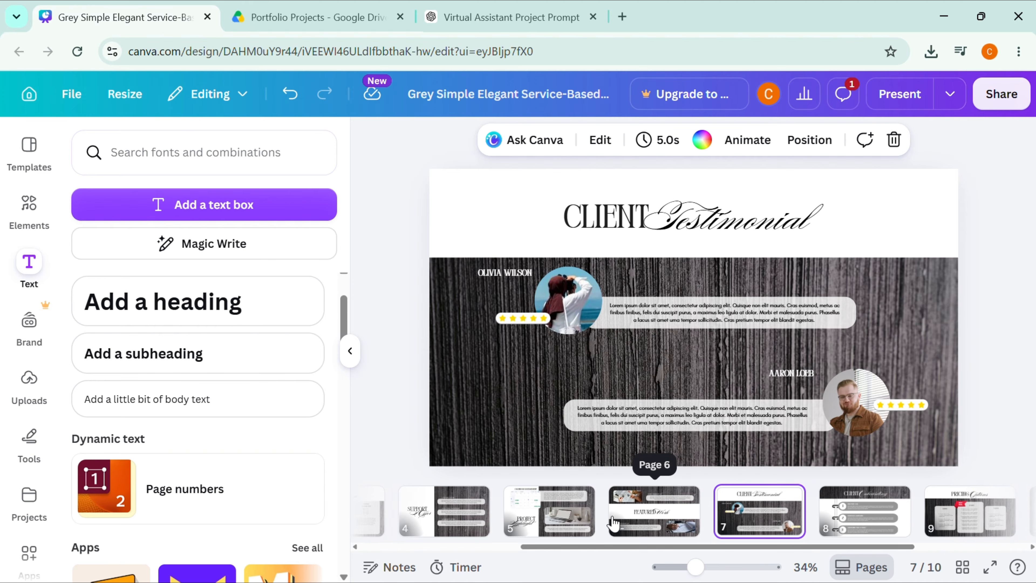
scroll(645, 516, "left", 5)
left_click(644, 516)
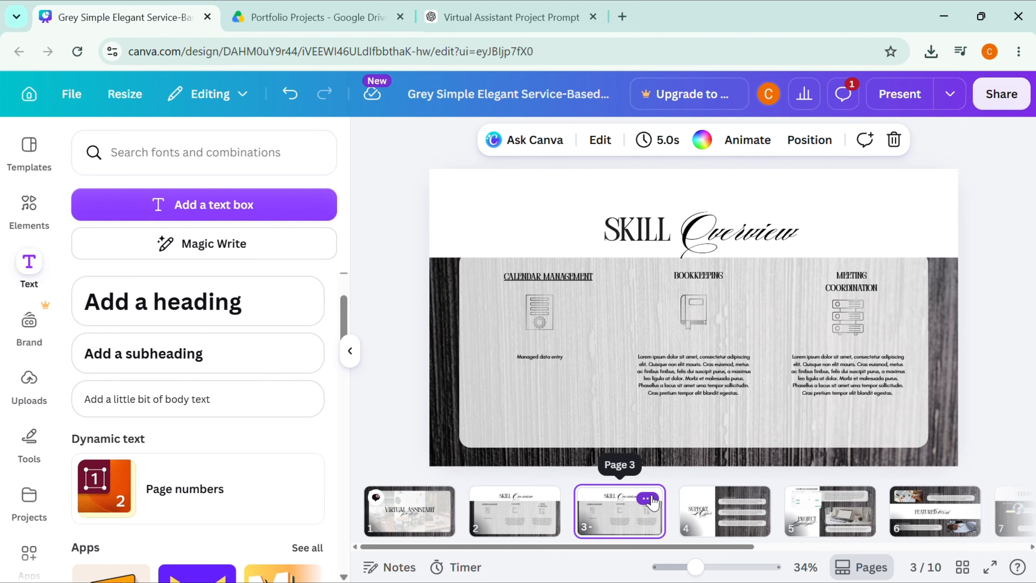
- Duplicate the SKILL Overview page and drag the copy to page 7, after Featured Work
left_click(647, 498)
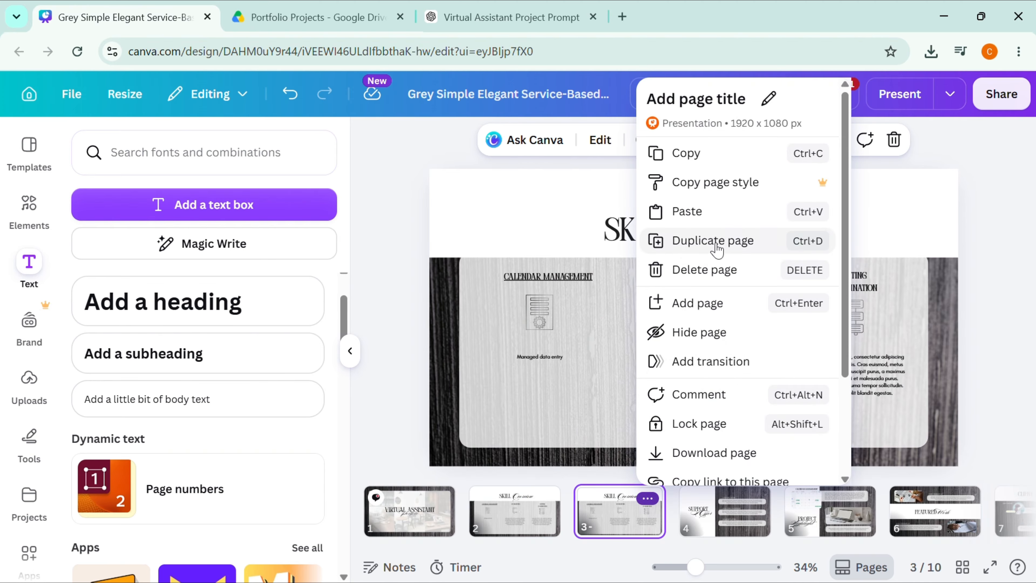
left_click(653, 241)
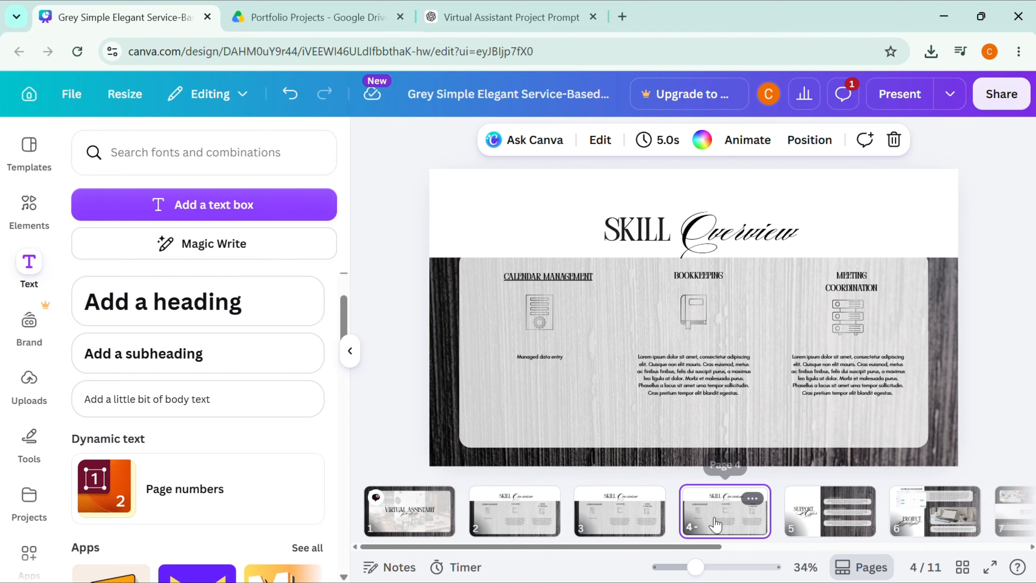
left_click_drag(716, 526, 636, 530)
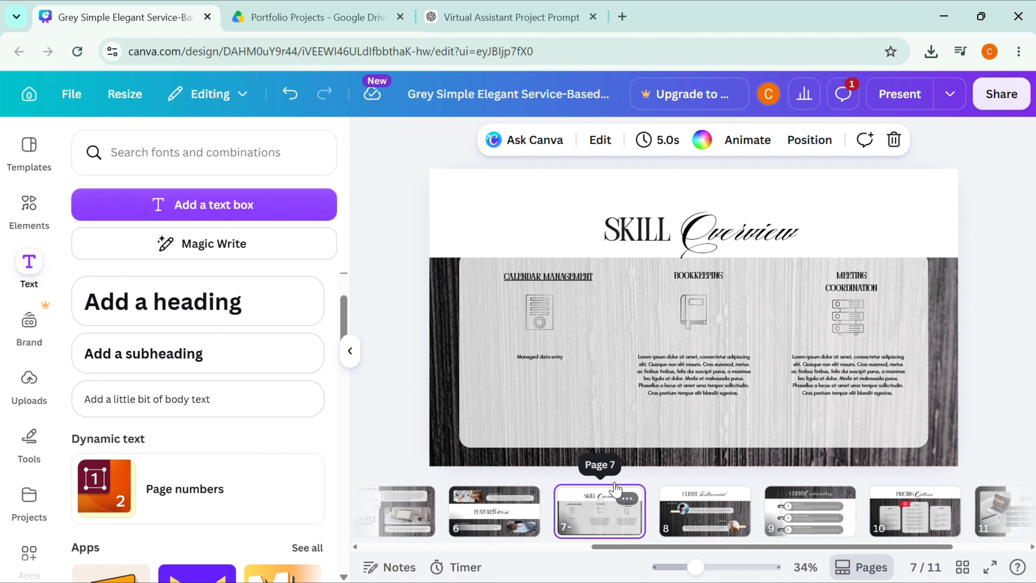
- Delete the calendar icon, CALENDAR MANAGEMENT heading and BOOKKEEPING book icon from the copy
left_click(539, 312)
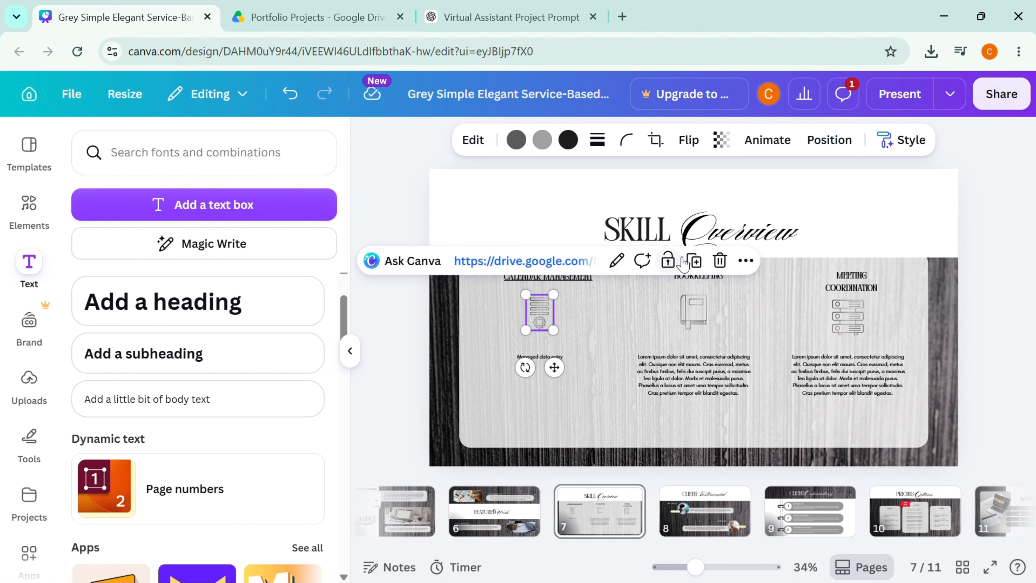
left_click(719, 261)
left_click(577, 280)
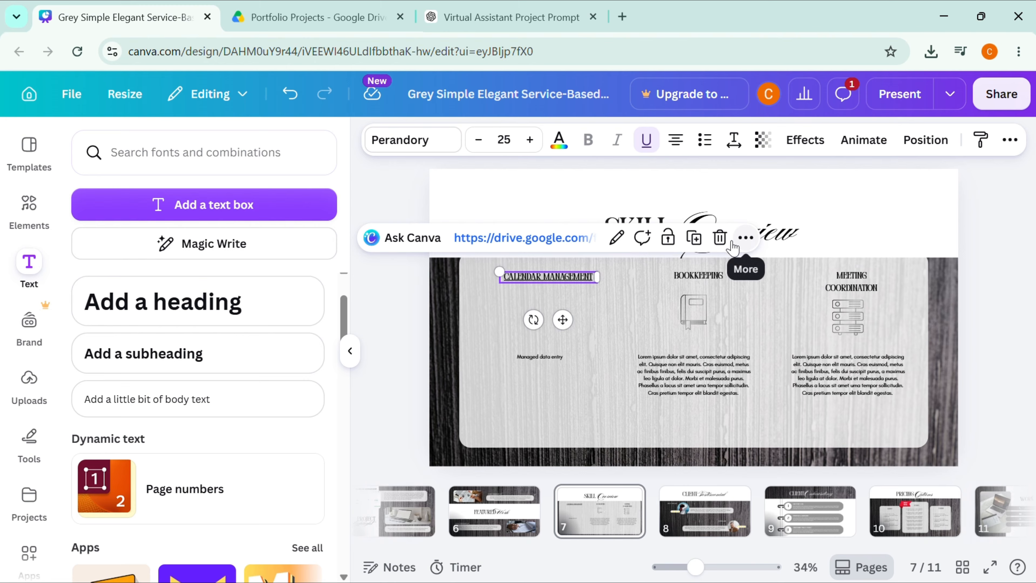
left_click(719, 238)
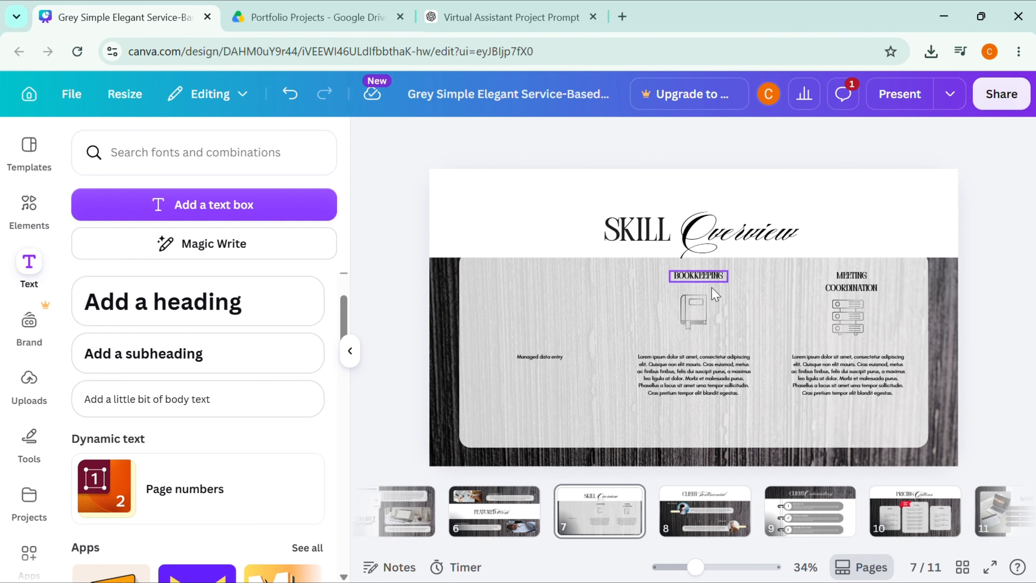
left_click(693, 311)
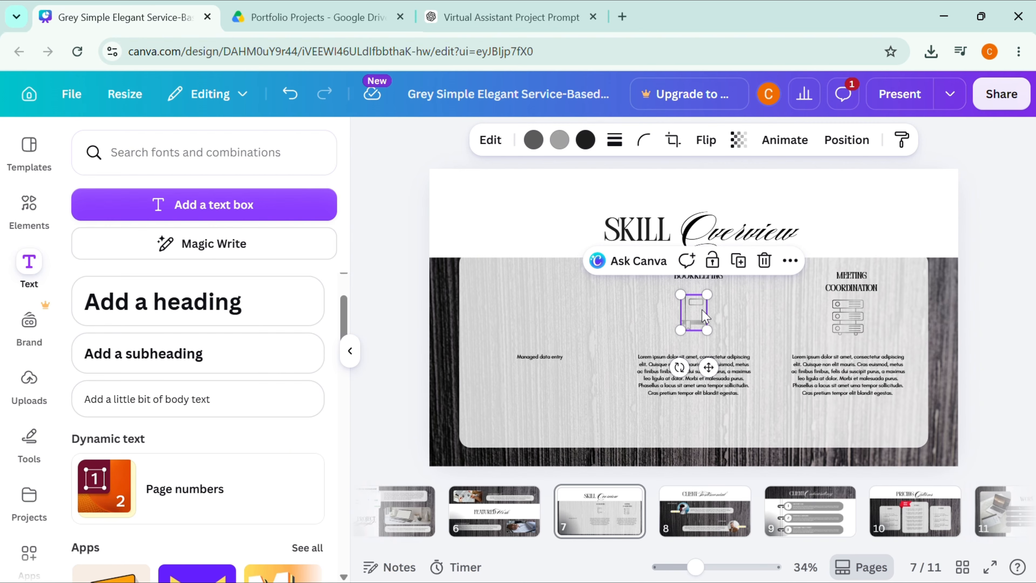
left_click(764, 260)
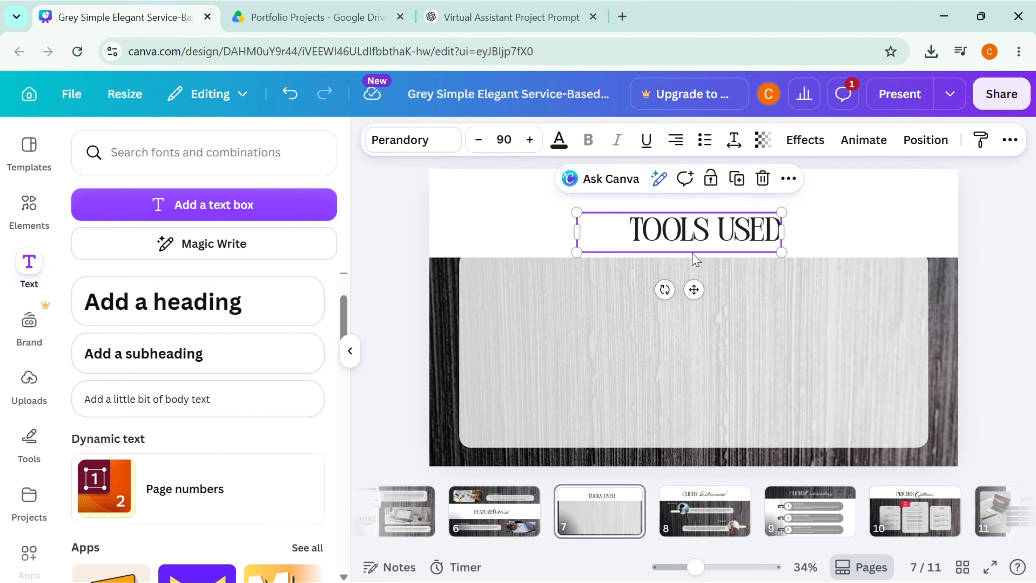
- Retitle the heading 'PRODUCTIVITY TOOLS', replacing a first try of 'CRM PLATFORMS'
double_click(720, 231)
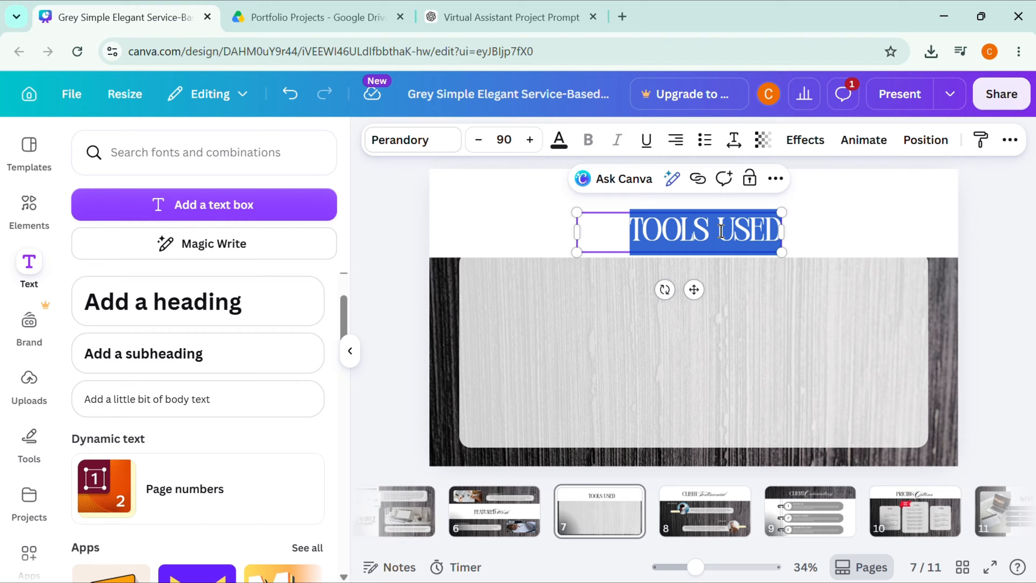
type("CR")
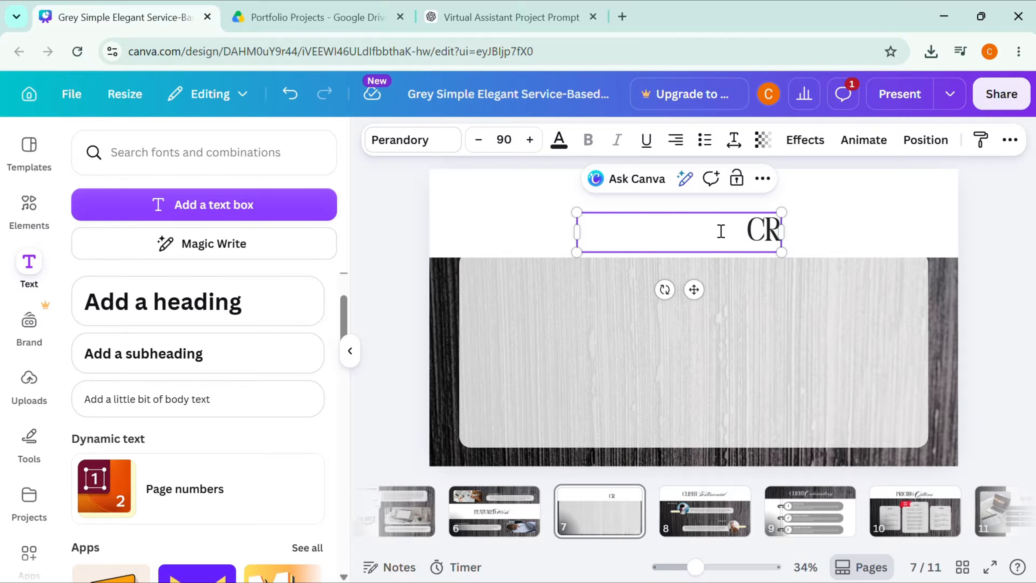
type("M PL")
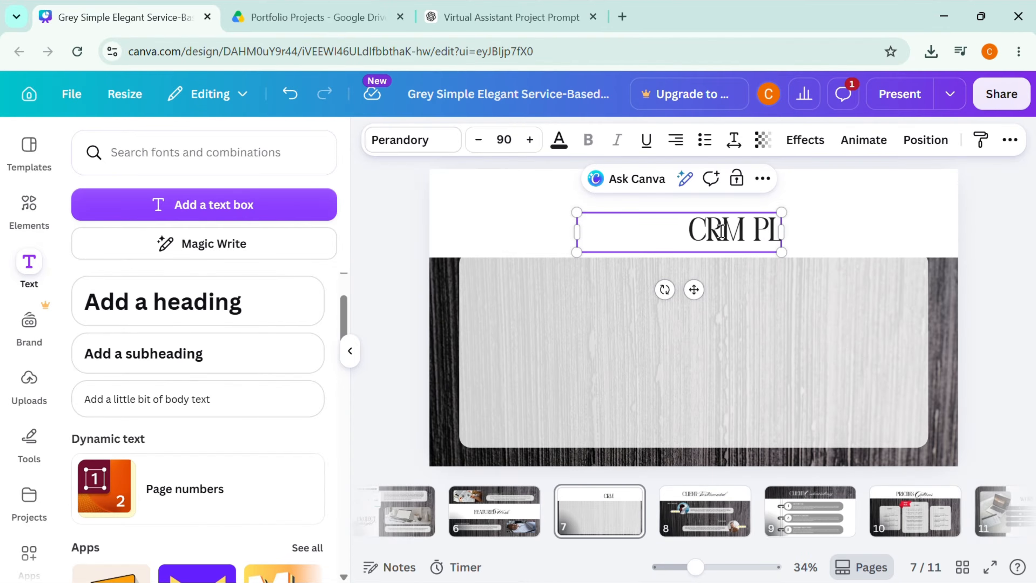
type("ATFORMS")
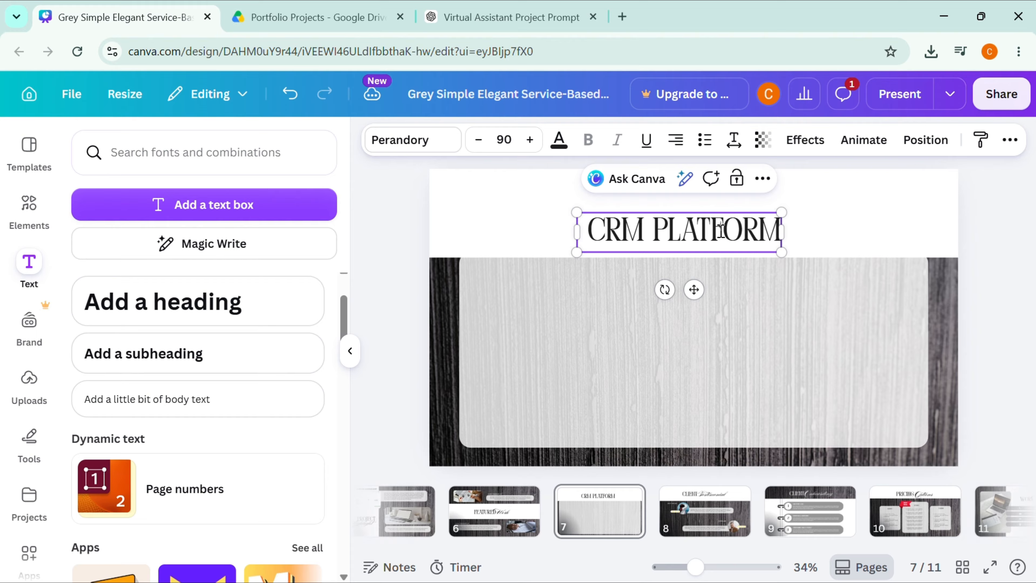
triple_click(765, 229)
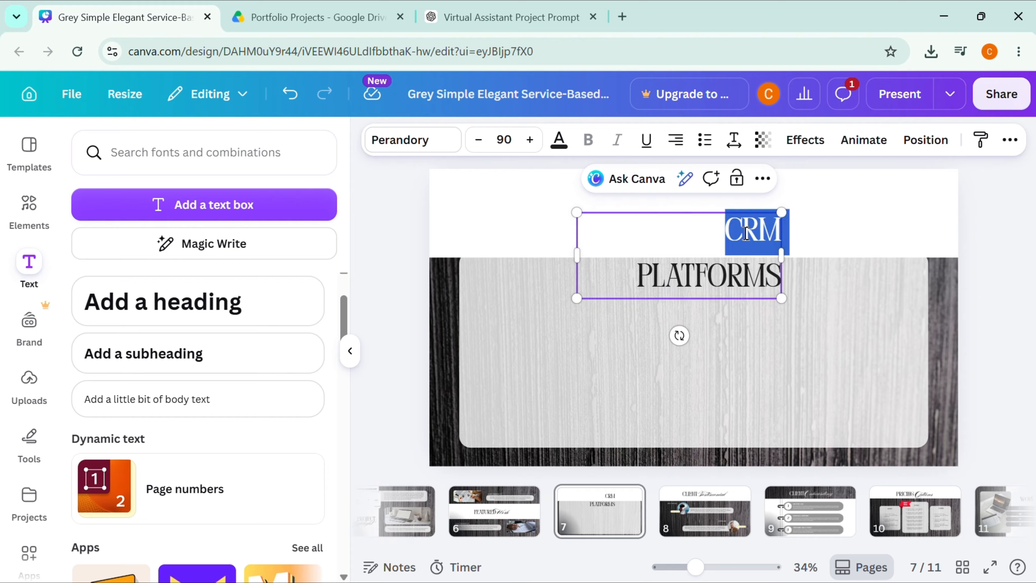
key("BackSpace")
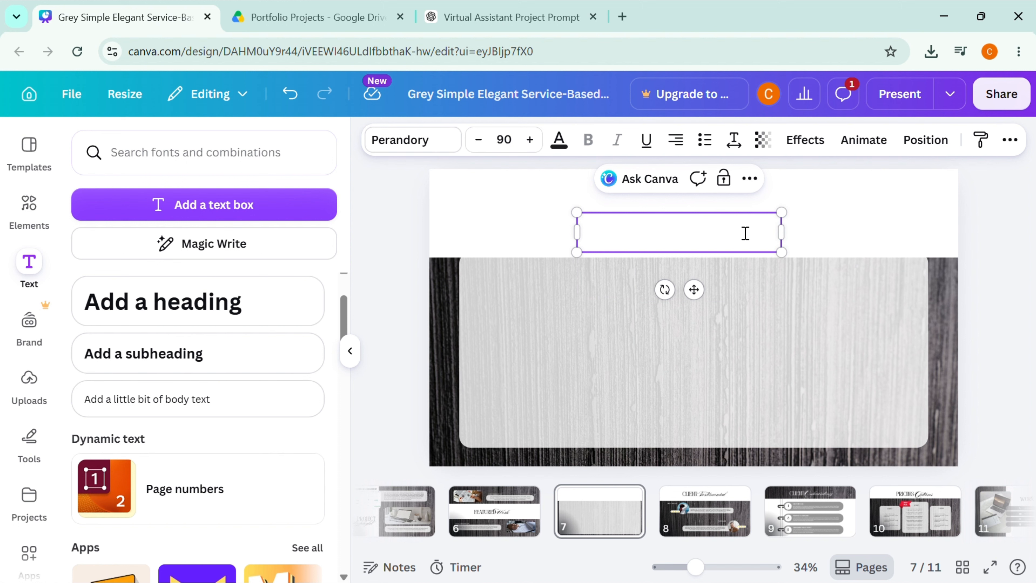
type("P")
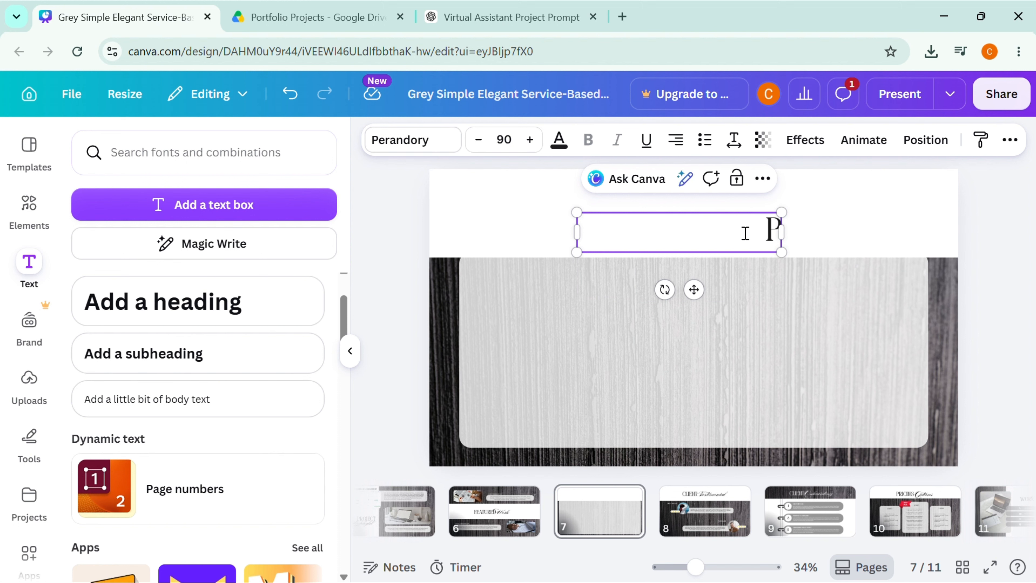
type("RODU")
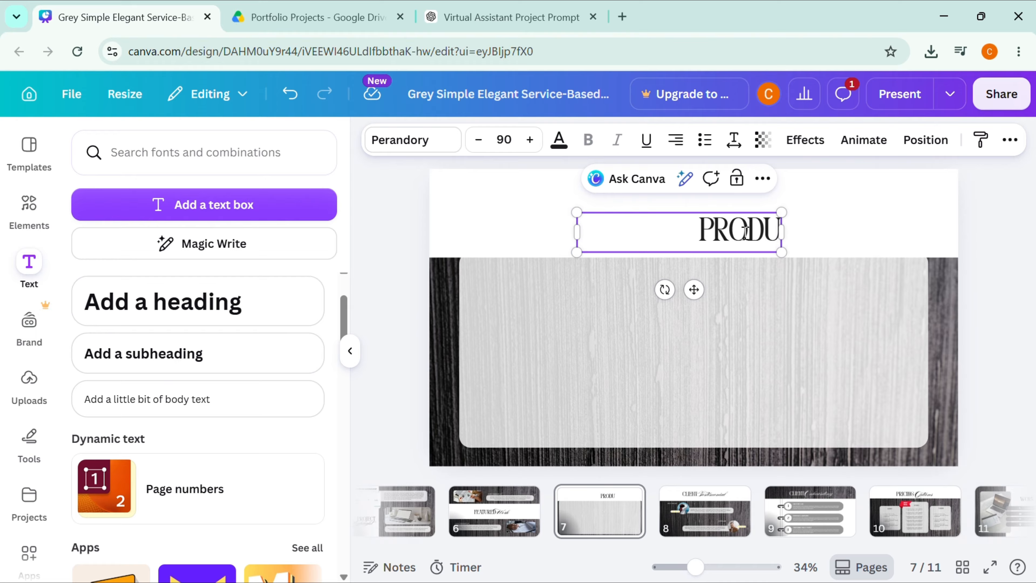
type("CTI")
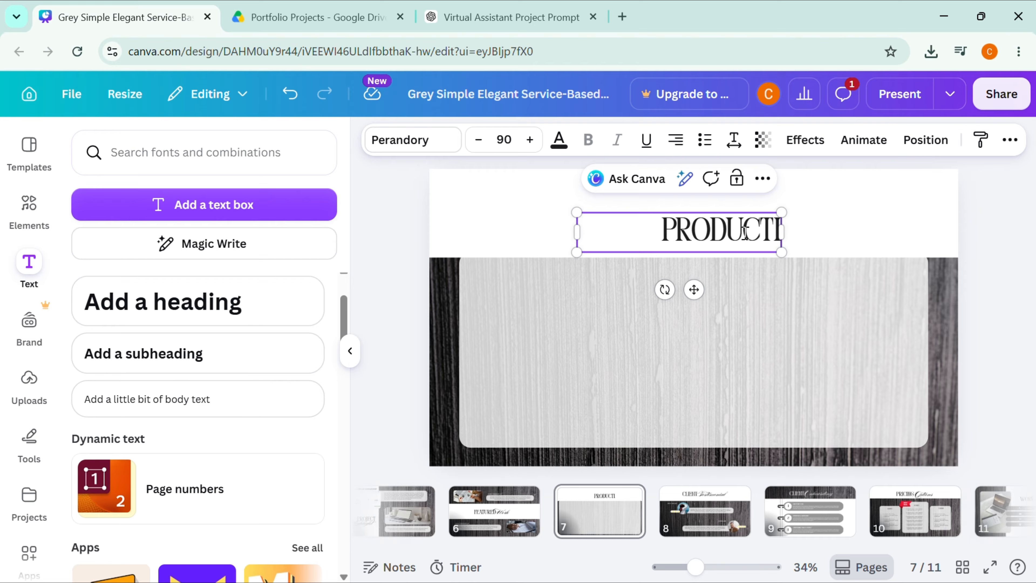
type("VITY")
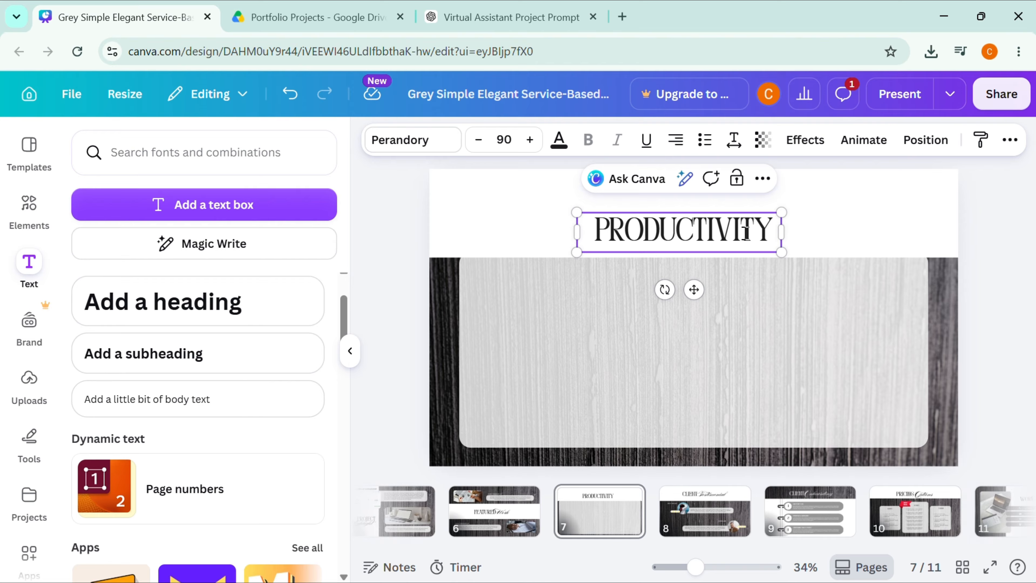
type(" TOOLS")
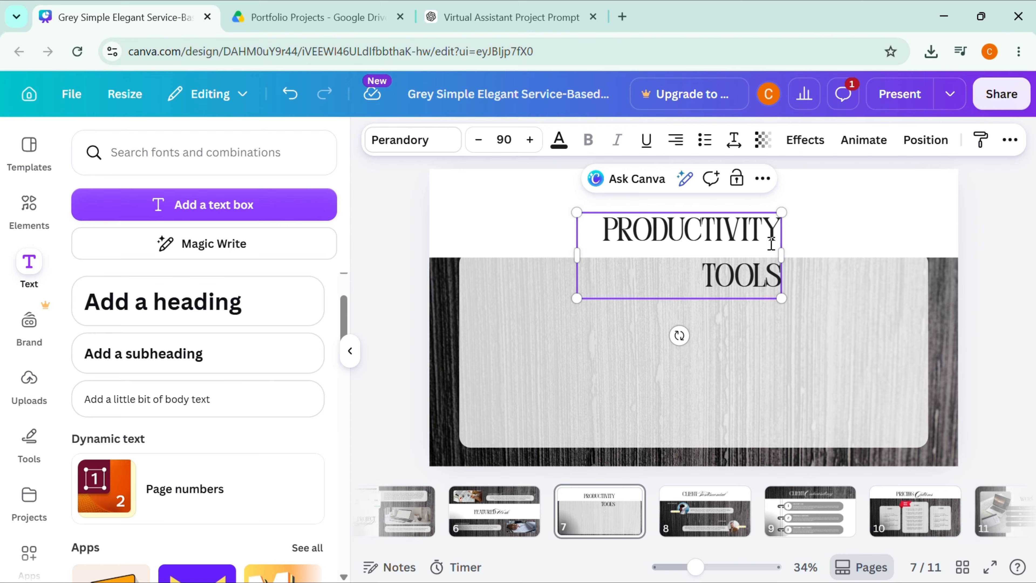
- Widen the heading onto one line and move it just above the grey panel
left_click_drag(780, 255, 886, 225)
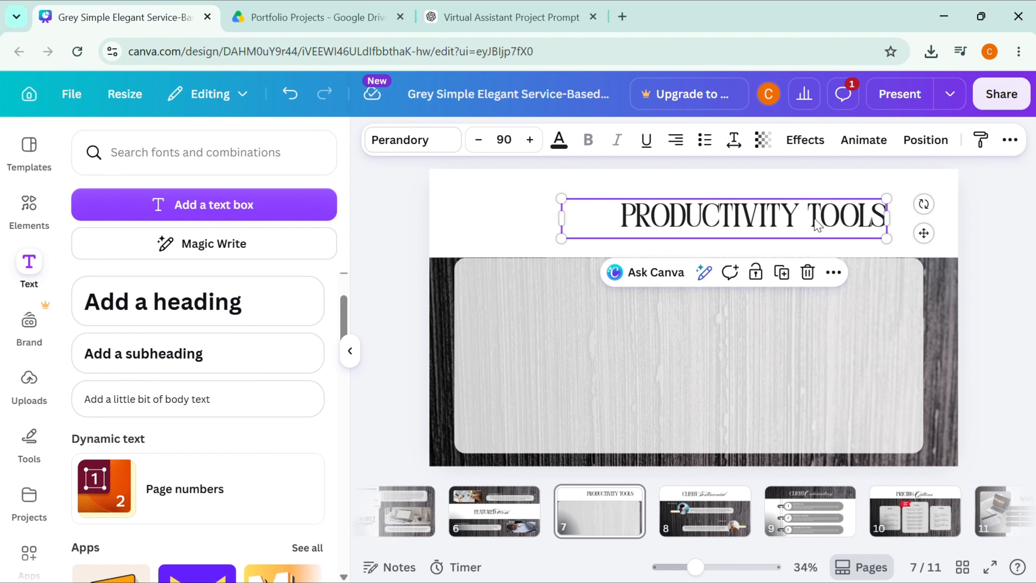
left_click_drag(786, 234, 747, 247)
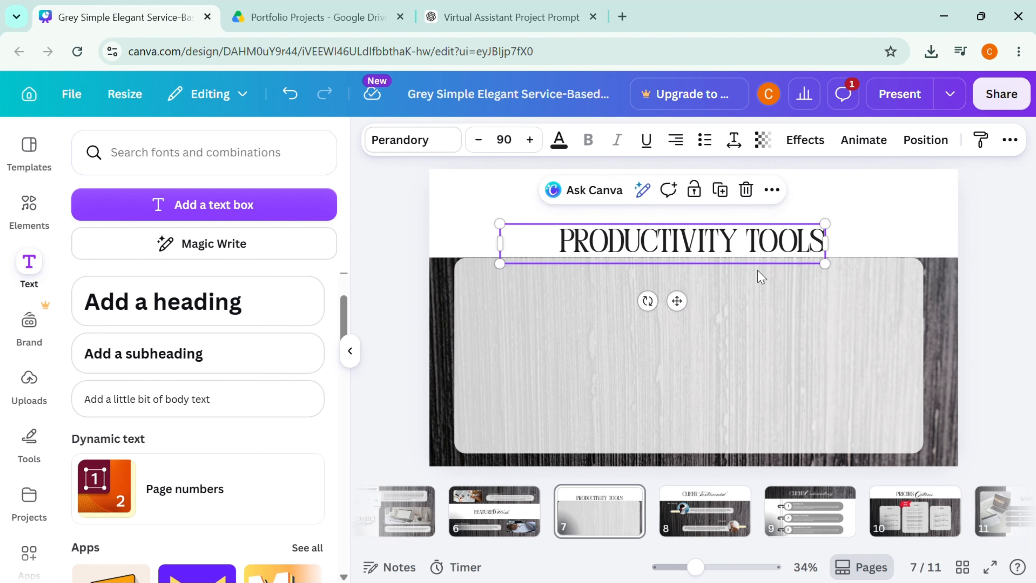
left_click(787, 346)
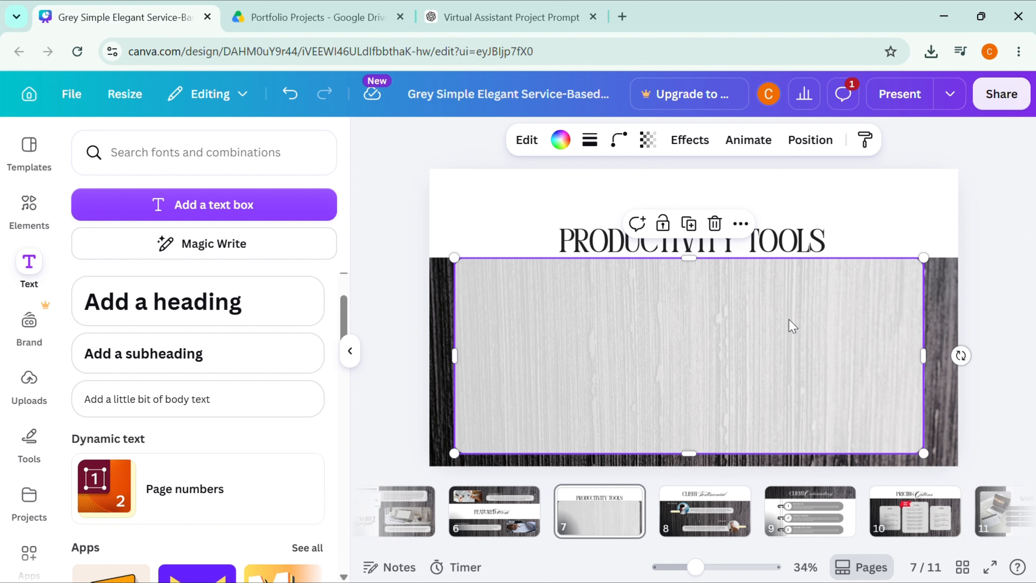
- Search Google for 'google workspace logo' in a new Chrome tab
left_click(627, 22)
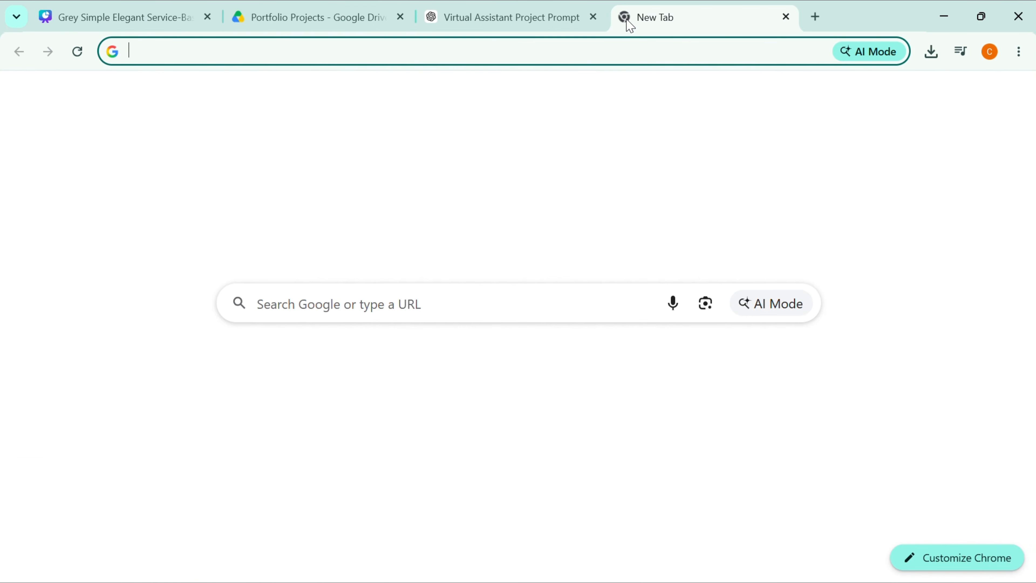
left_click(295, 60)
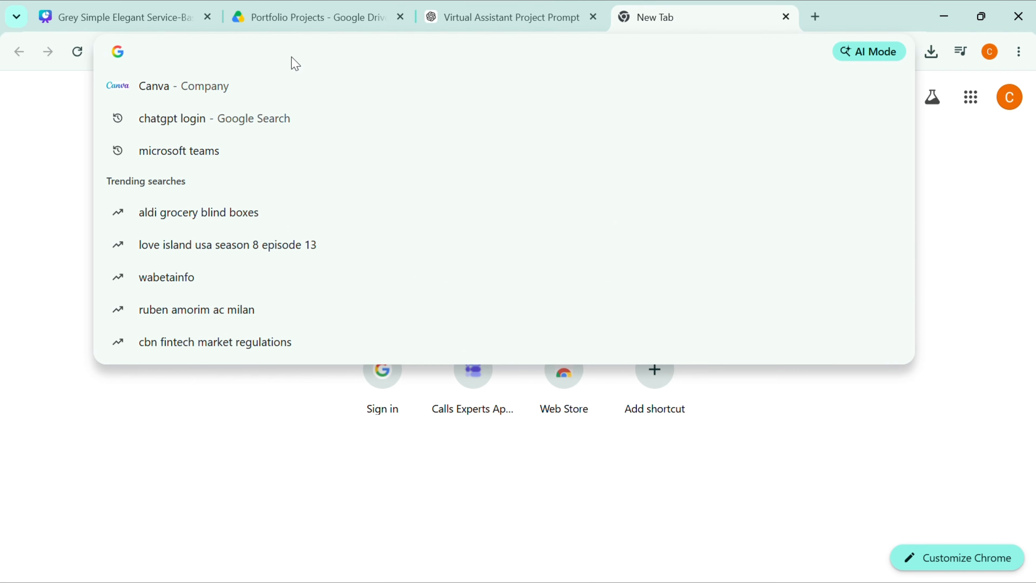
type("goo")
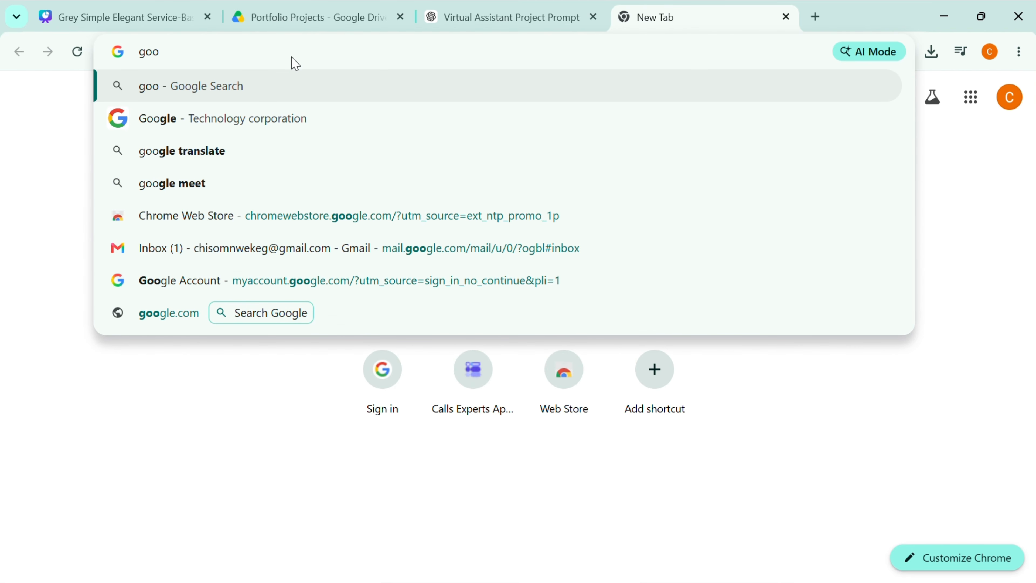
type("gle ")
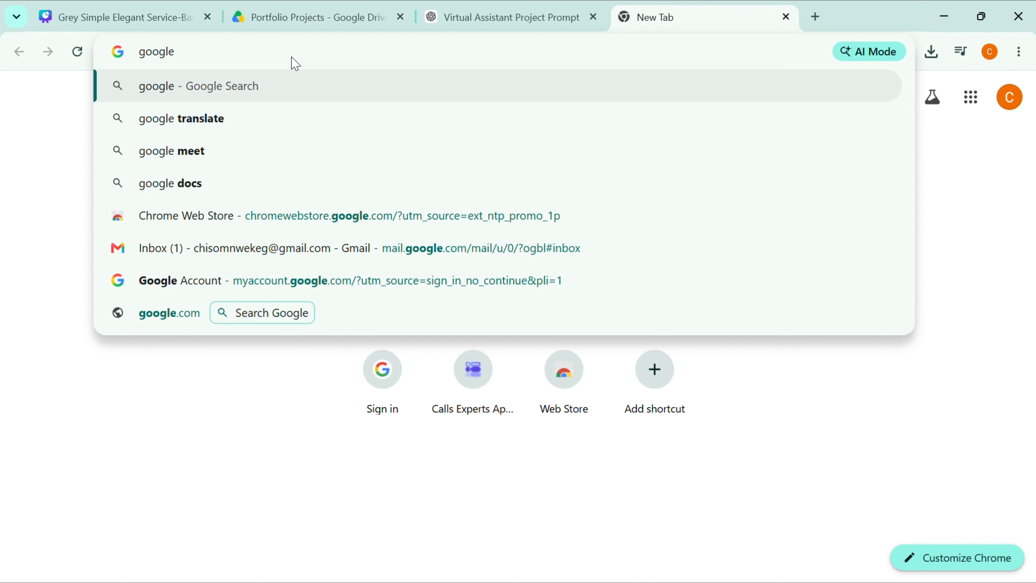
type("works")
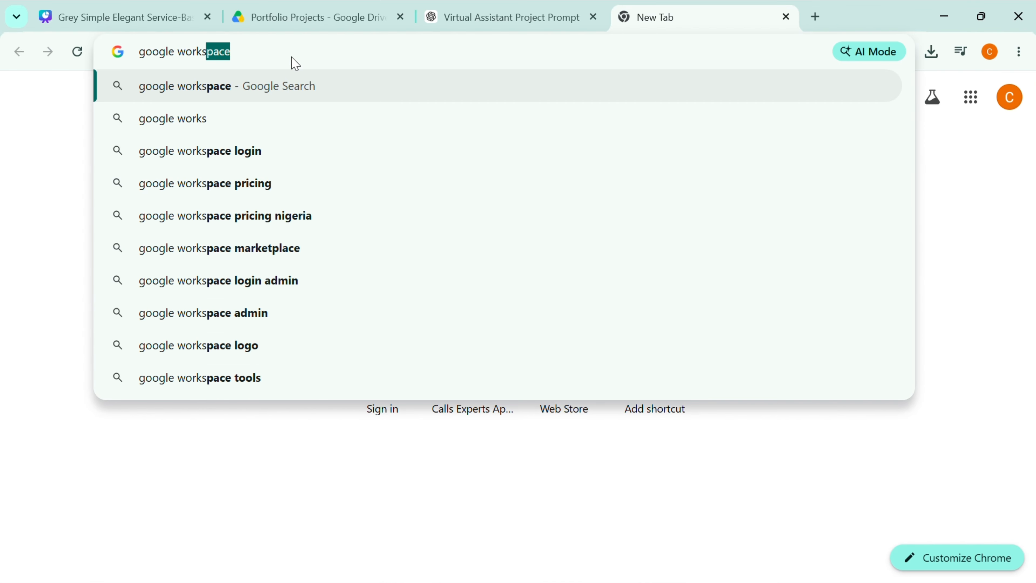
type("pace ")
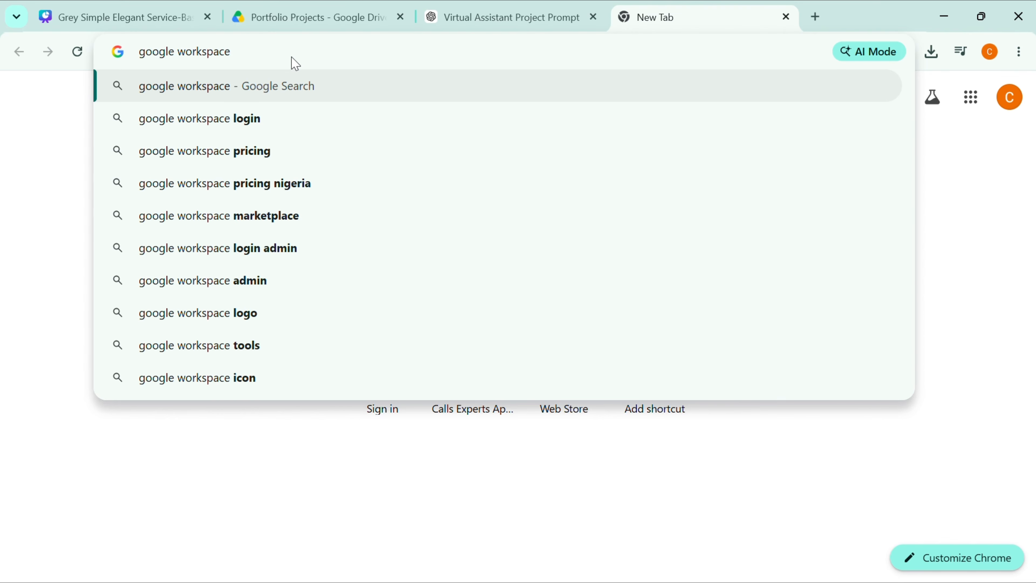
type("logo")
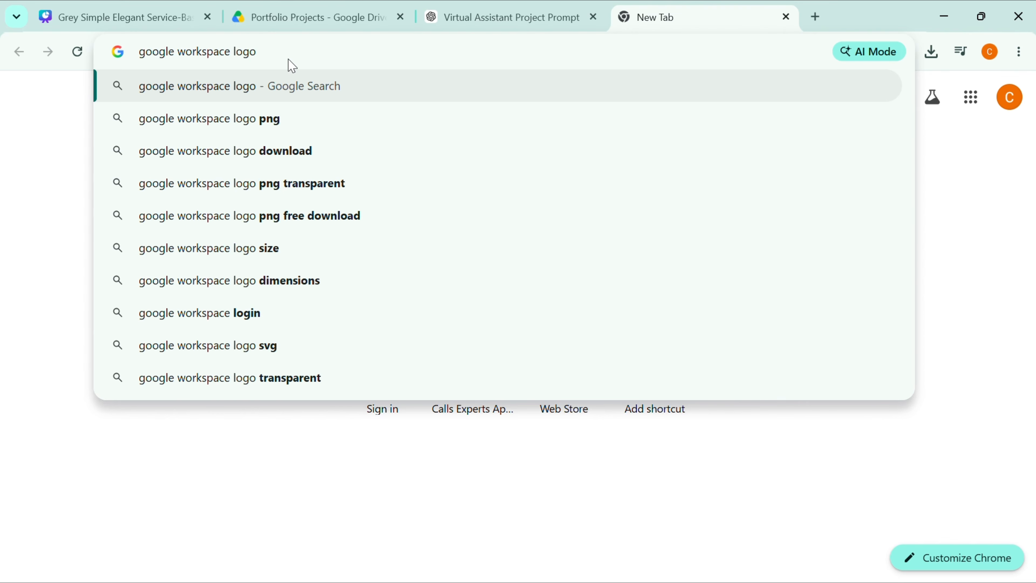
key("Return")
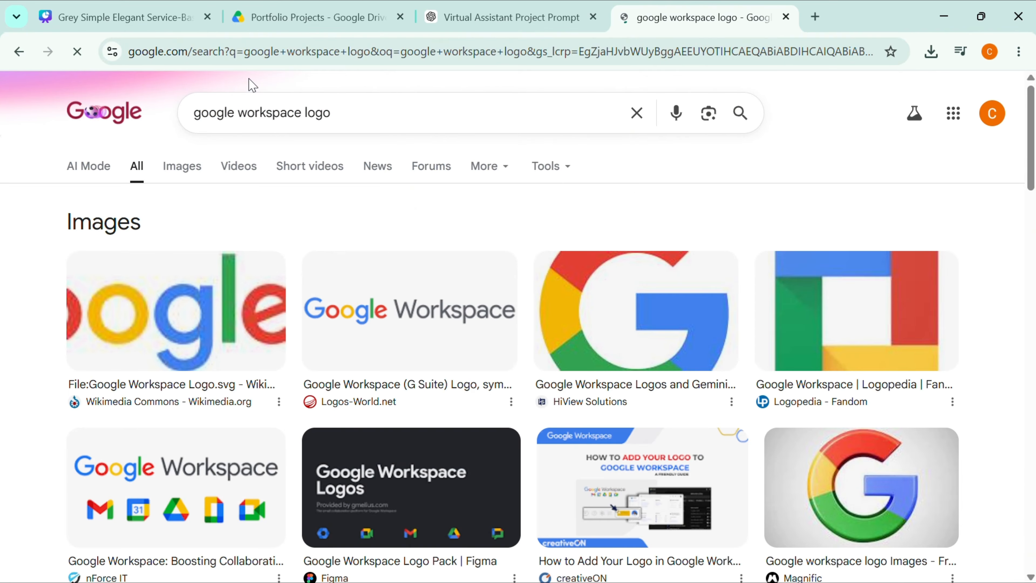
- Save the Google Workspace app-icons logo to Downloads as 'GW logo.png'
scroll(427, 435, "down", 7)
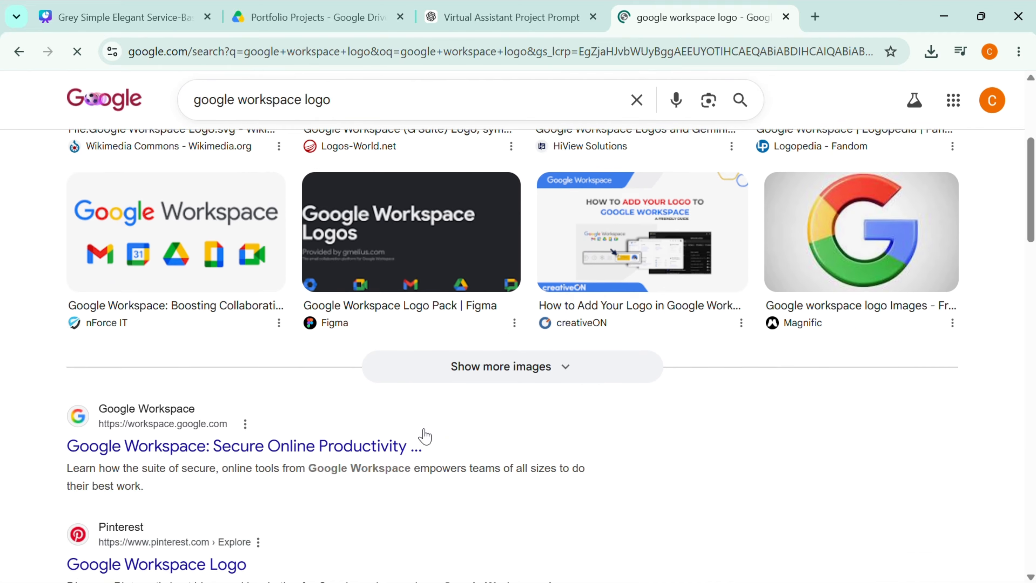
scroll(427, 434, "up", 6)
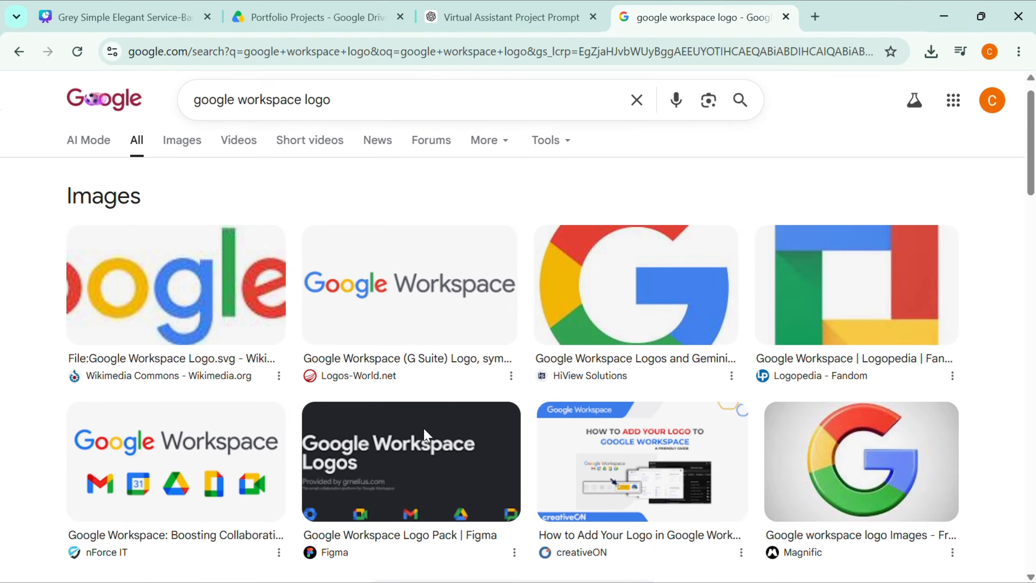
scroll(427, 434, "down", 3)
scroll(427, 434, "down", 1)
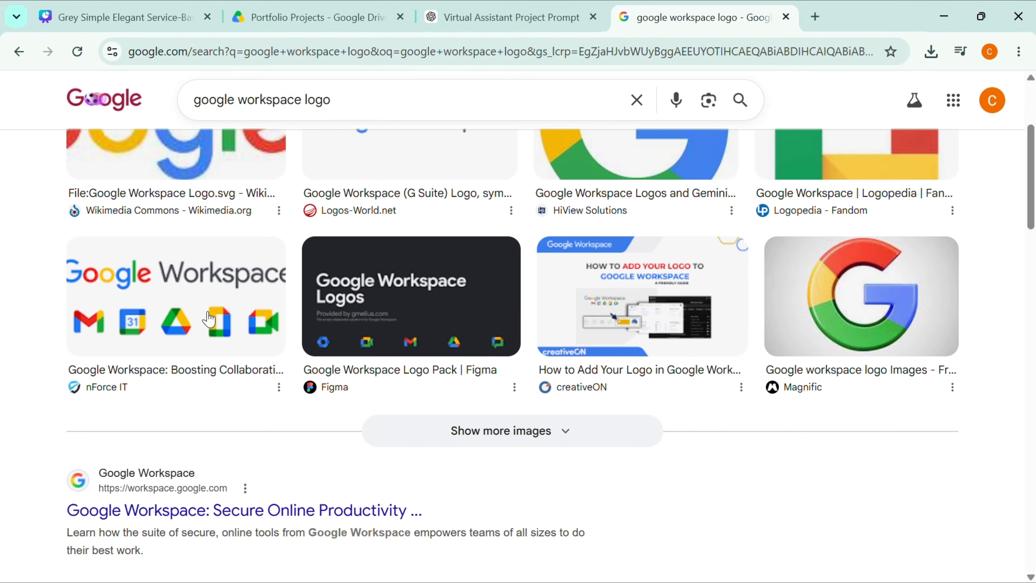
right_click(209, 312)
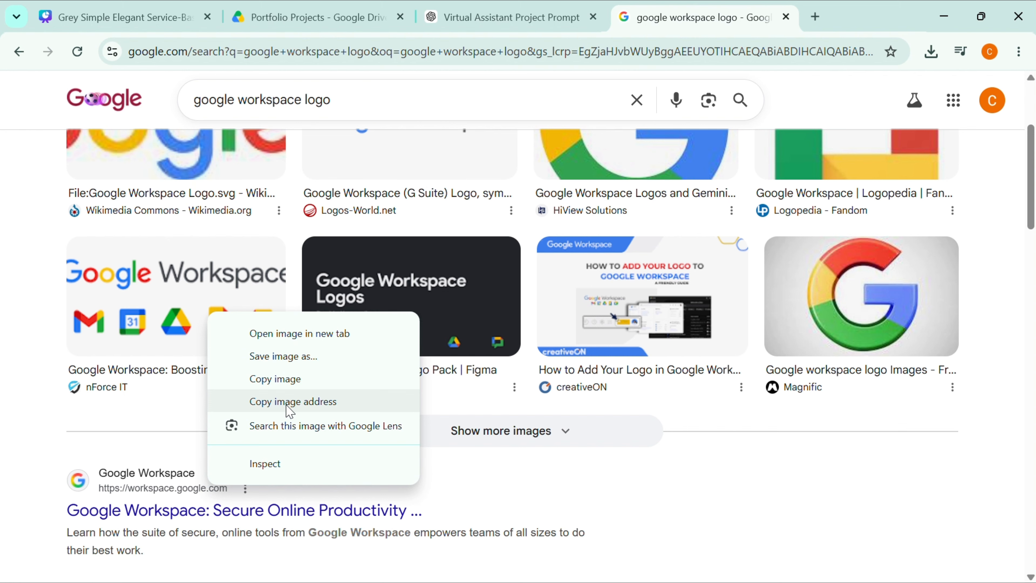
left_click(313, 359)
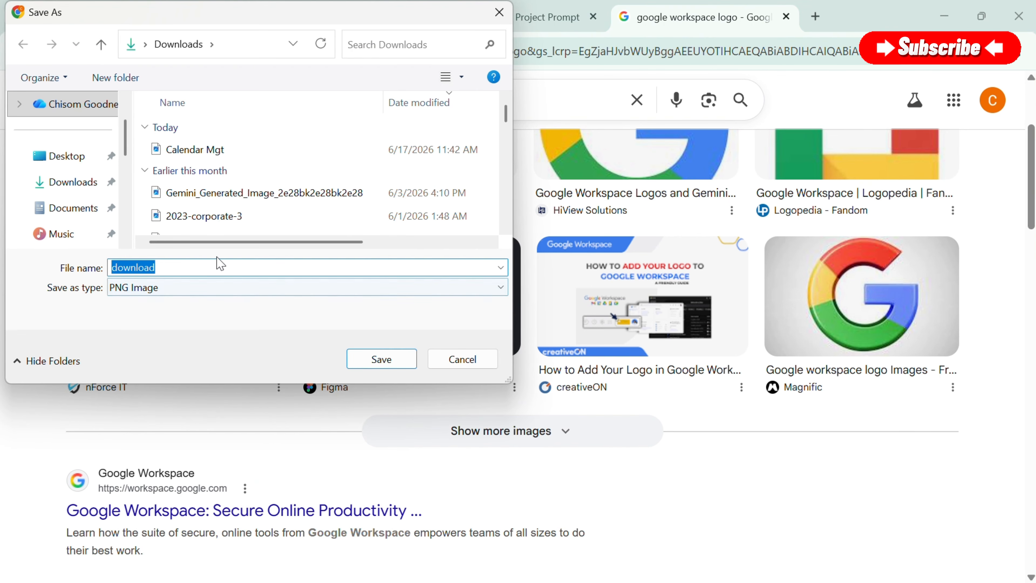
key("BackSpace")
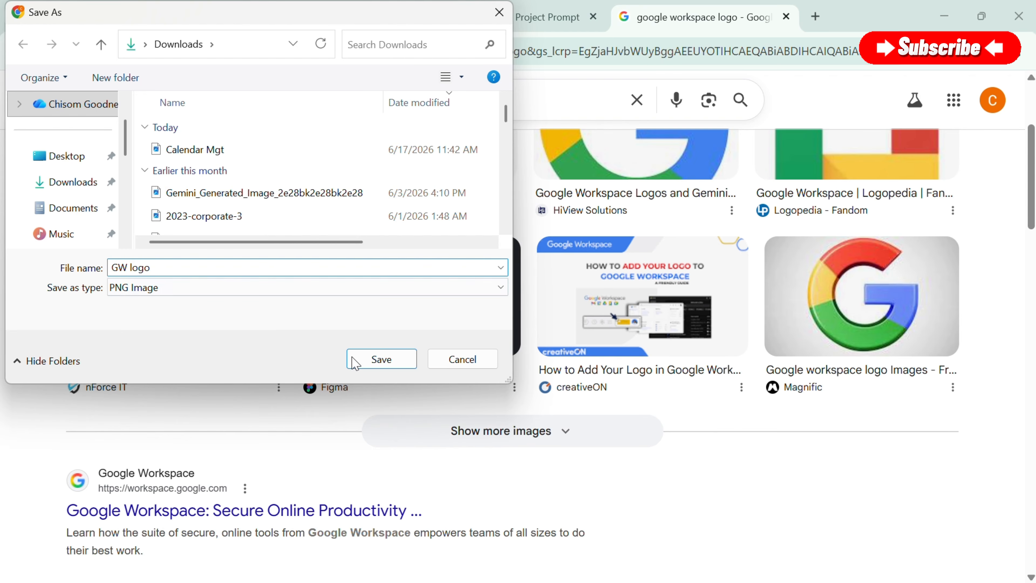
left_click(412, 363)
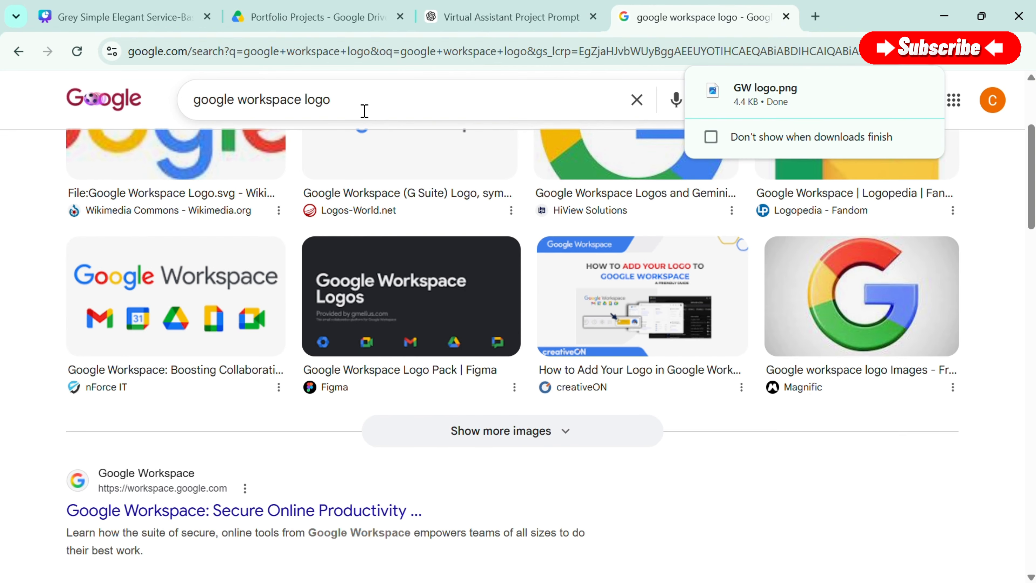
- Replace the search query with 'chatgpt logo' and run it
triple_click(352, 111)
key("BackSpace")
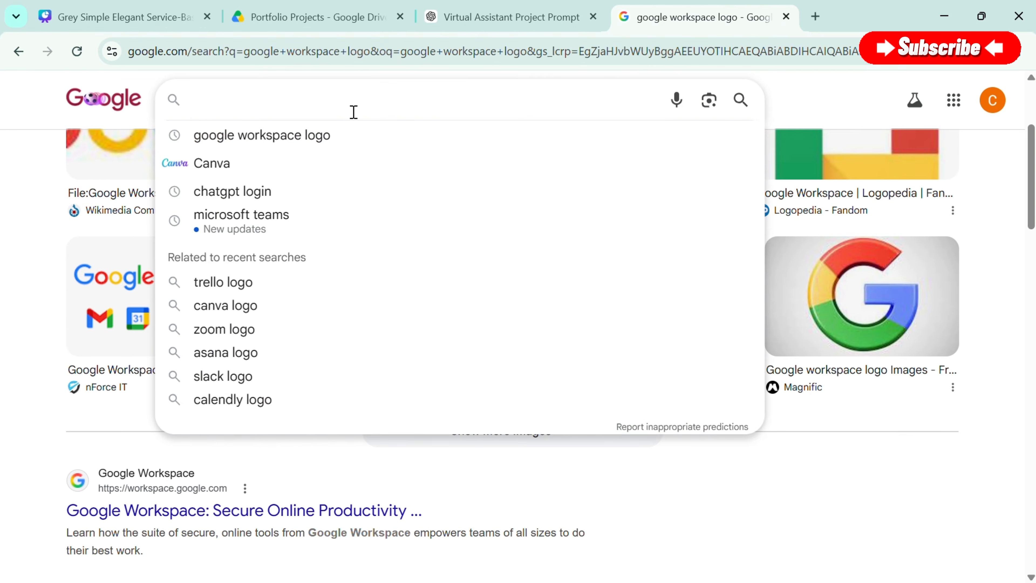
type("Chat")
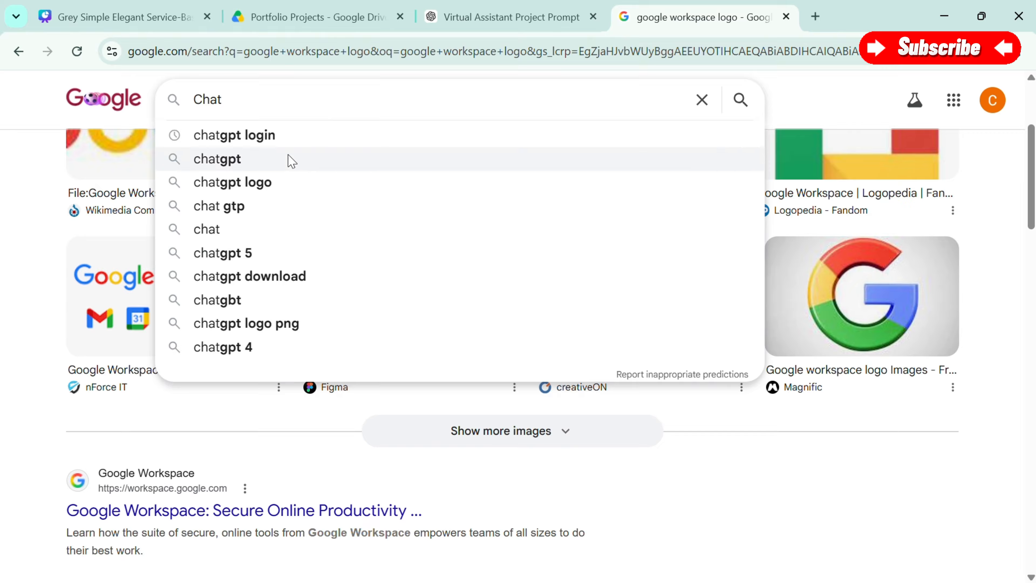
left_click(271, 182)
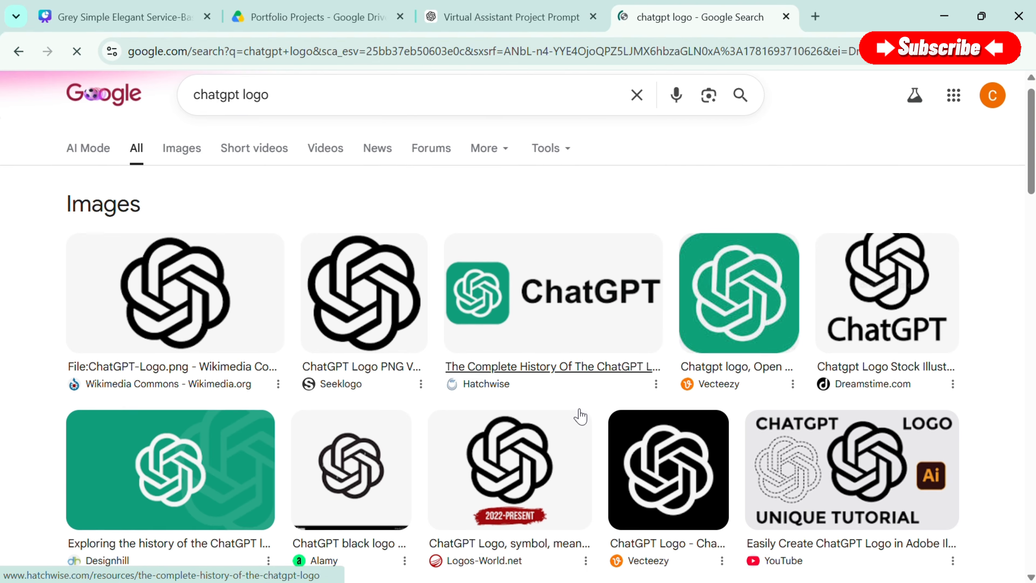
- Save the black ChatGPT wordmark logo to Downloads as 'Chat Gpt logo.png'
scroll(579, 416, "down", 1)
scroll(581, 416, "down", 1)
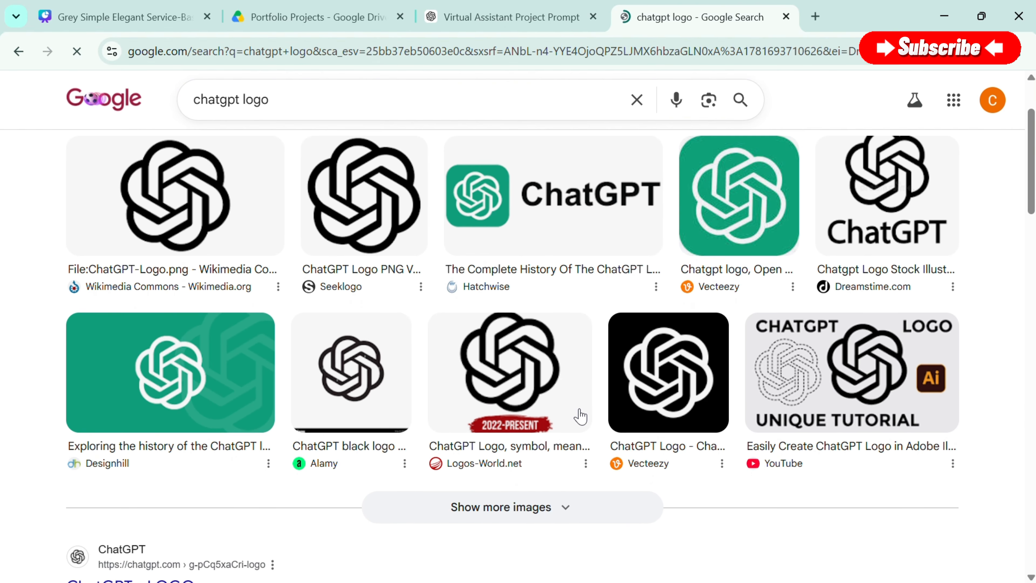
scroll(579, 415, "up", 1)
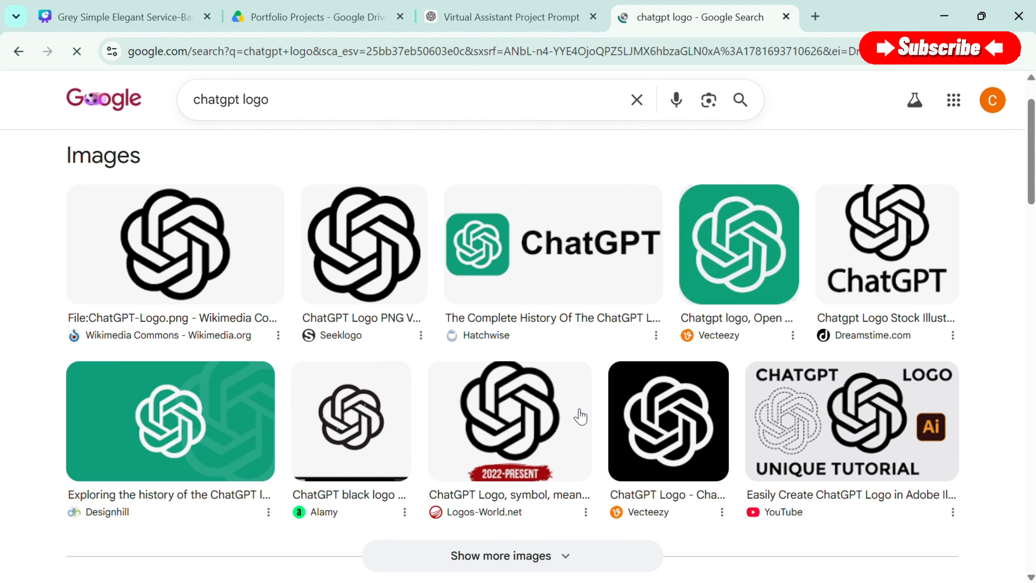
right_click(840, 255)
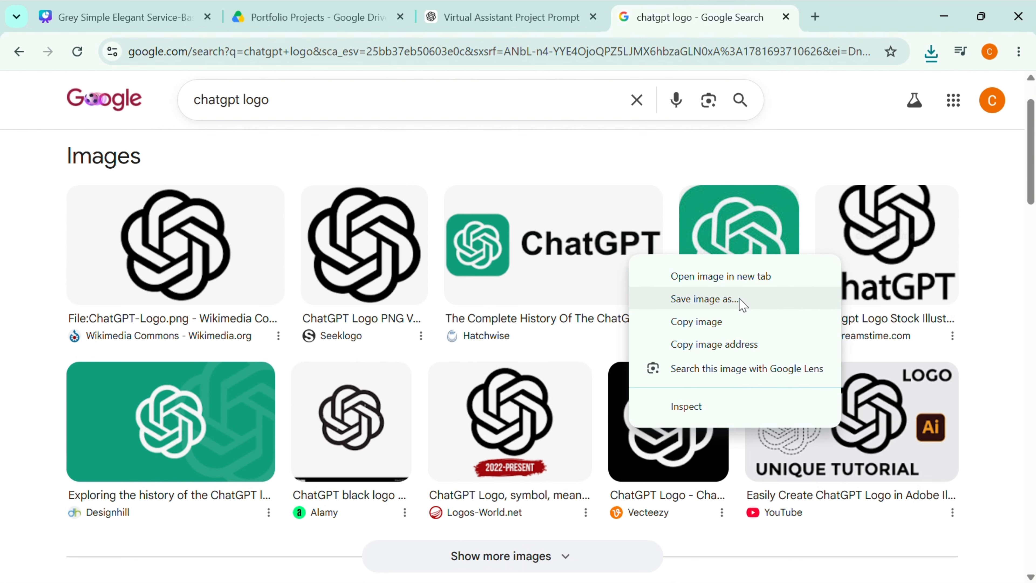
left_click(705, 299)
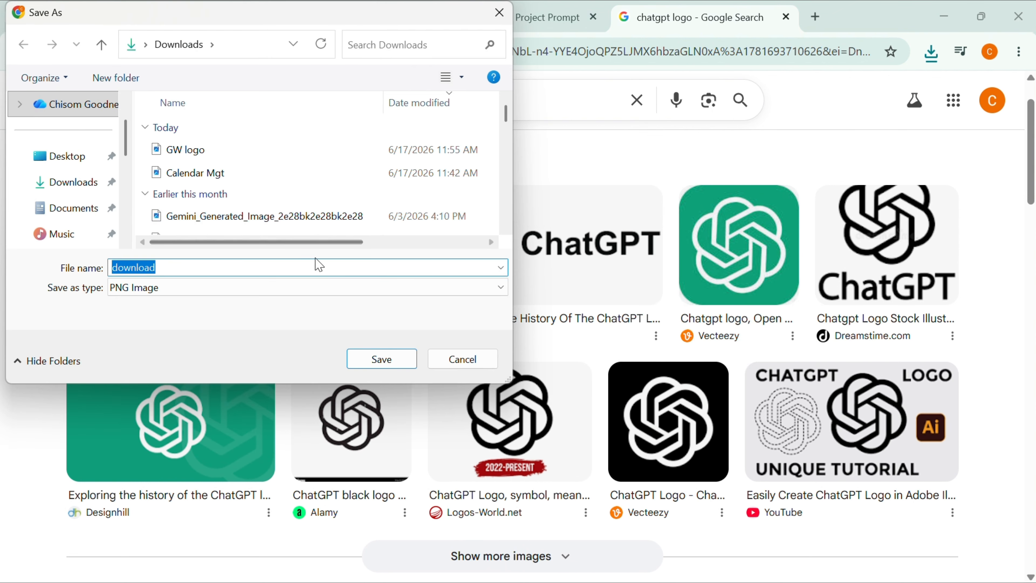
key("BackSpace")
type("Chat Gpt logo")
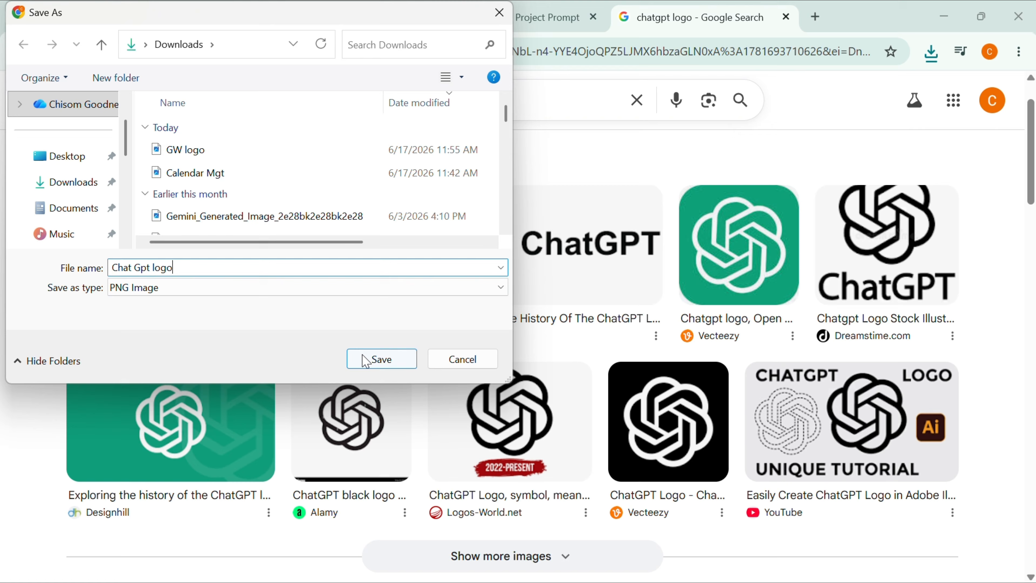
left_click(366, 359)
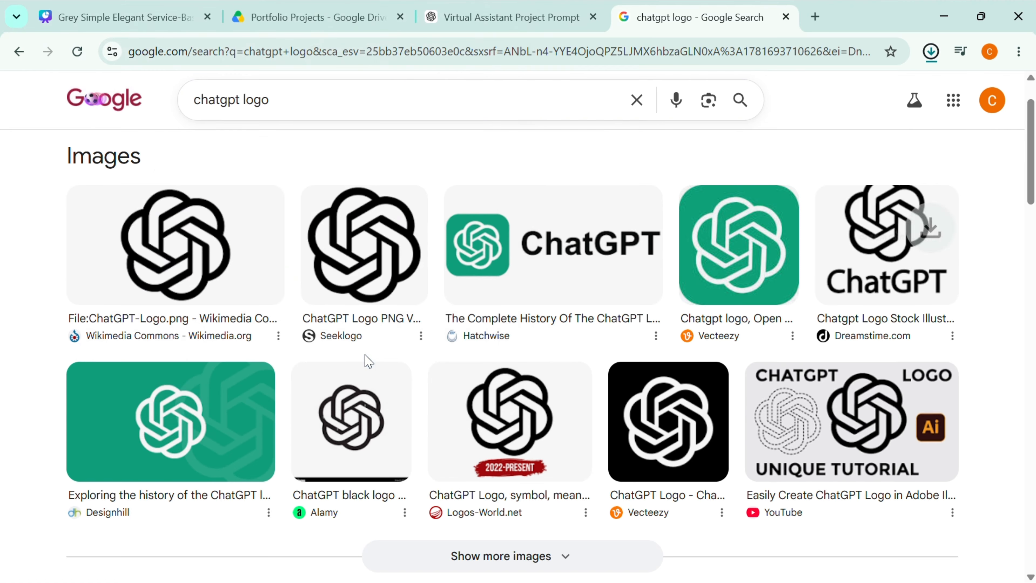
- Replace the search query with 'trello logo' and run it
triple_click(249, 100)
key("BackSpace")
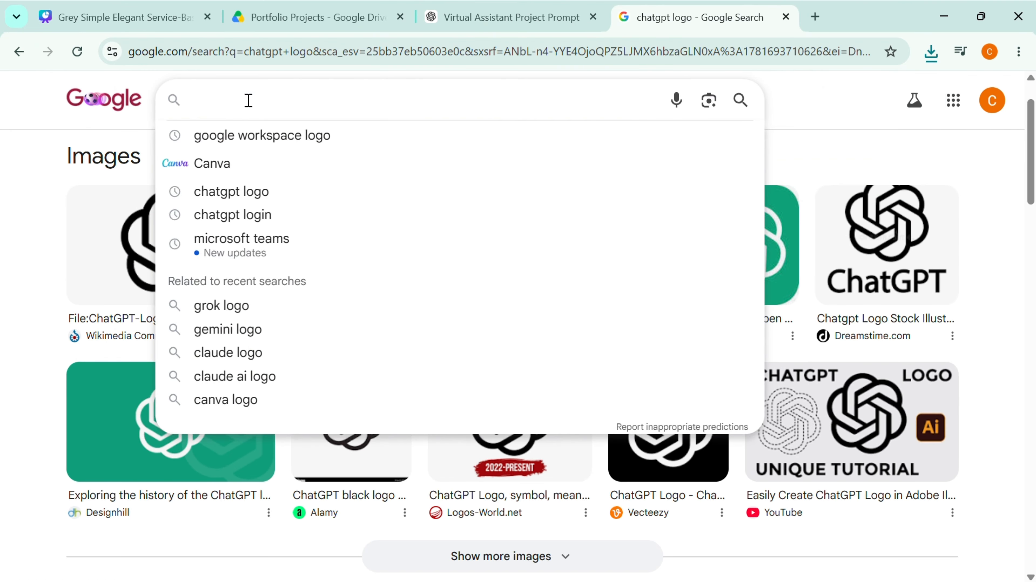
type("canva")
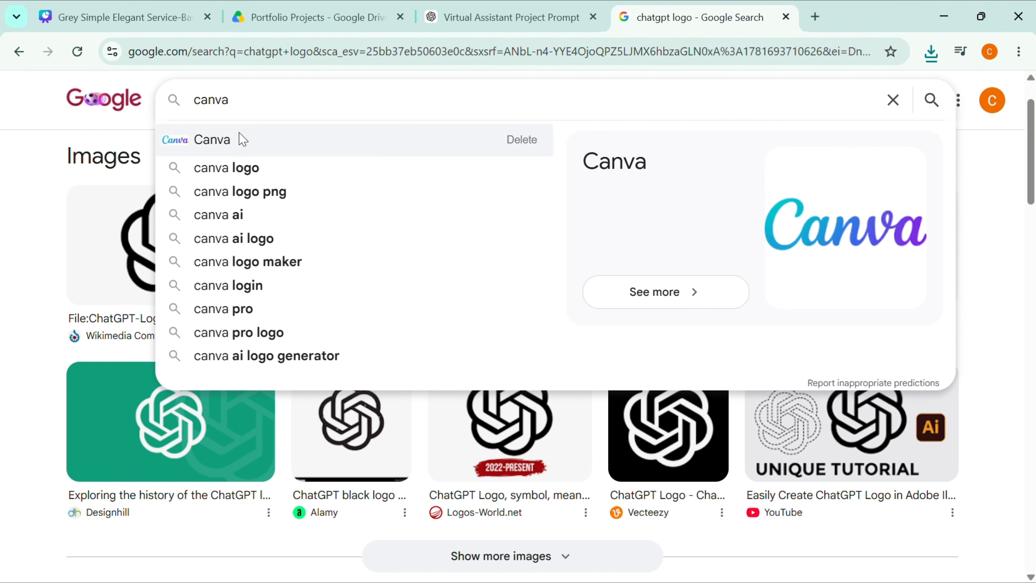
key("BackSpace")
key("BackSpace")
key("BackSpace")
key("BackSpace")
key("BackSpace")
type("t")
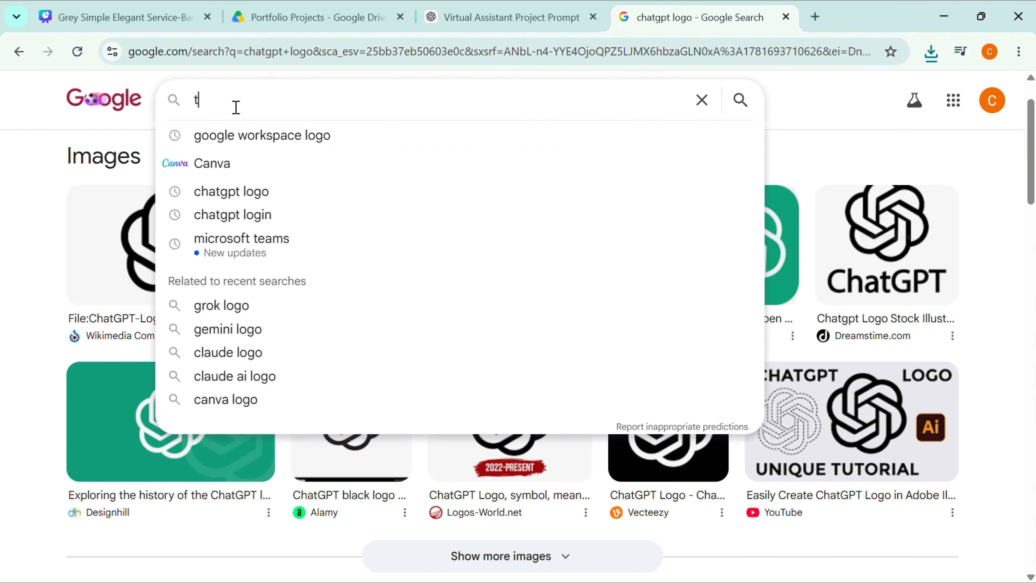
type("rell")
left_click(233, 136)
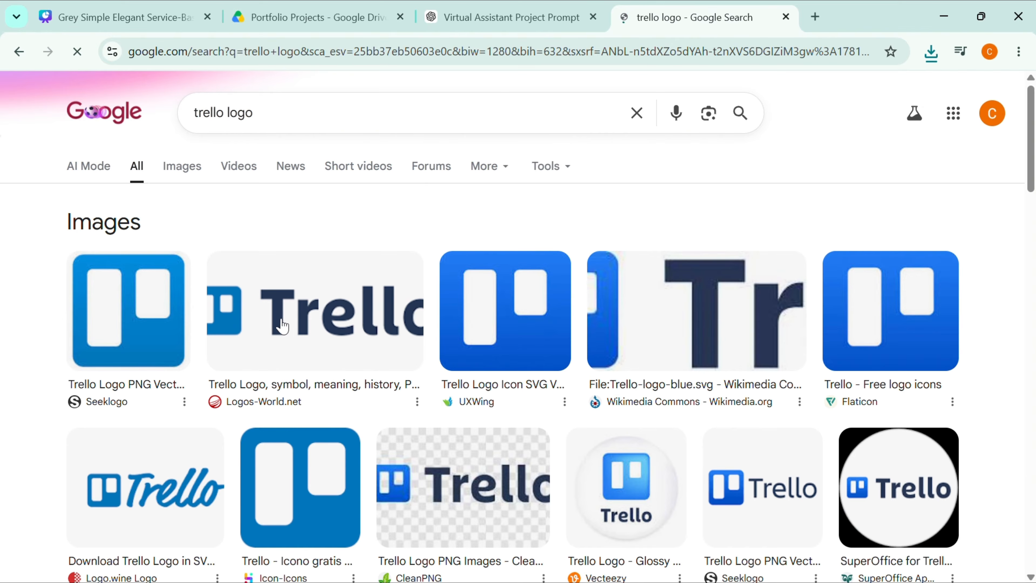
- Save the transparent Trello logo to Downloads as trello.jpg
scroll(591, 482, "down", 2)
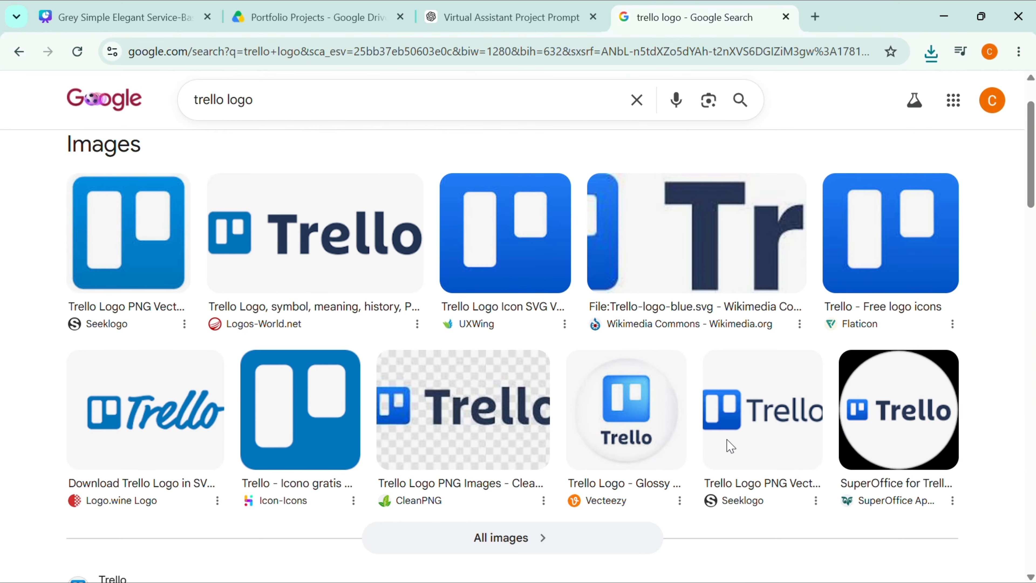
scroll(727, 444, "down", 2)
scroll(652, 432, "up", 2)
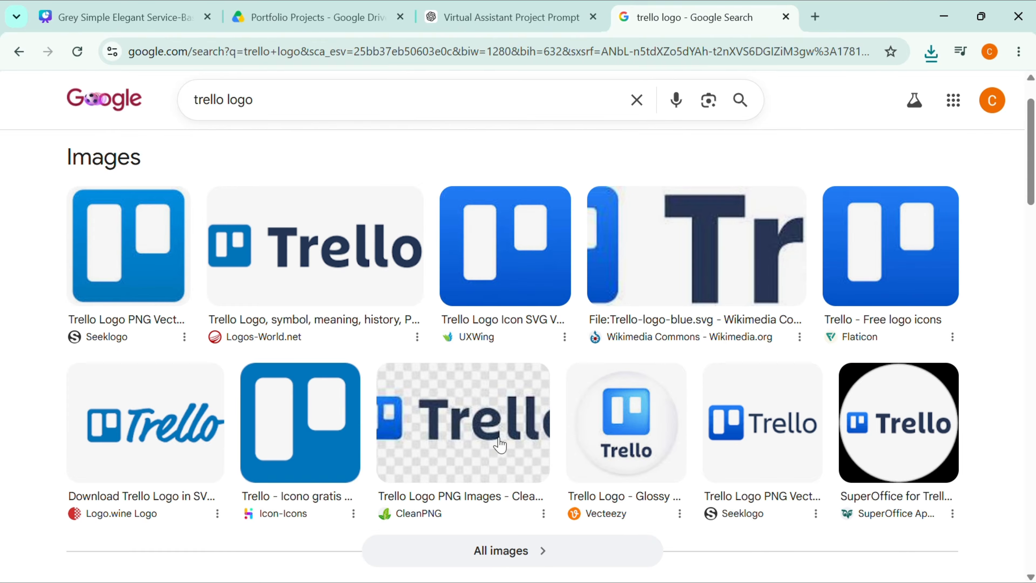
right_click(504, 426)
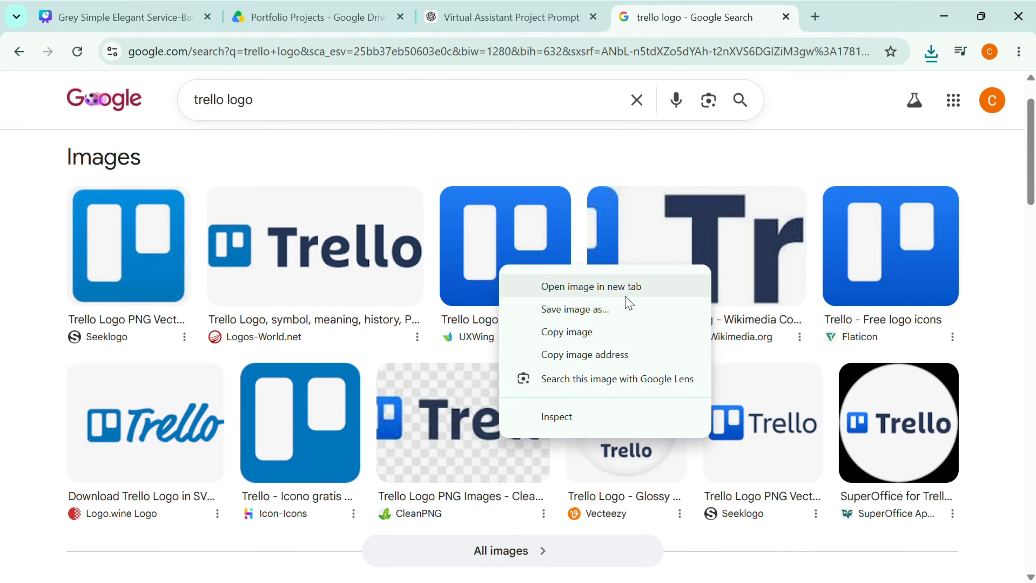
left_click(591, 309)
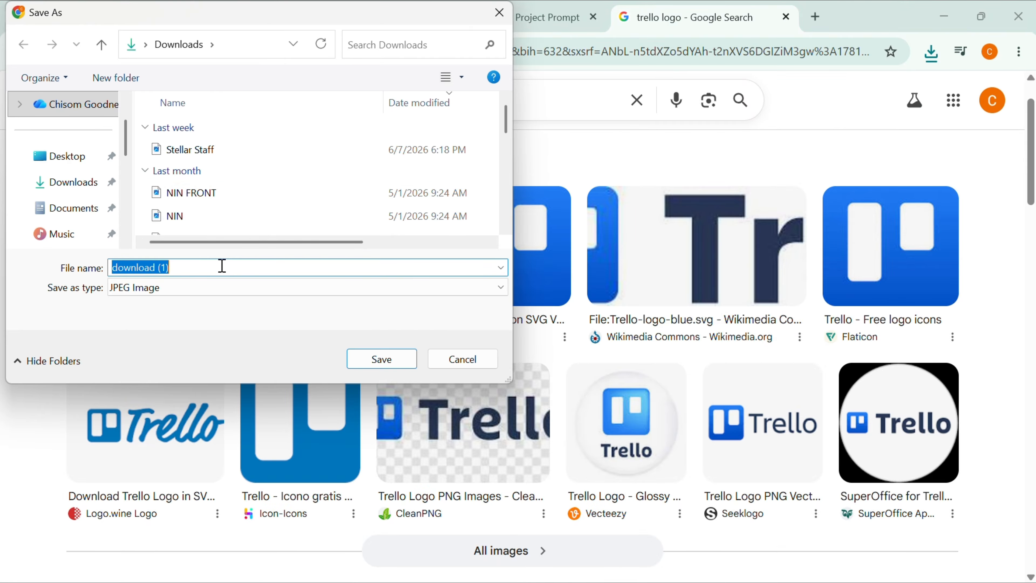
key("BackSpace")
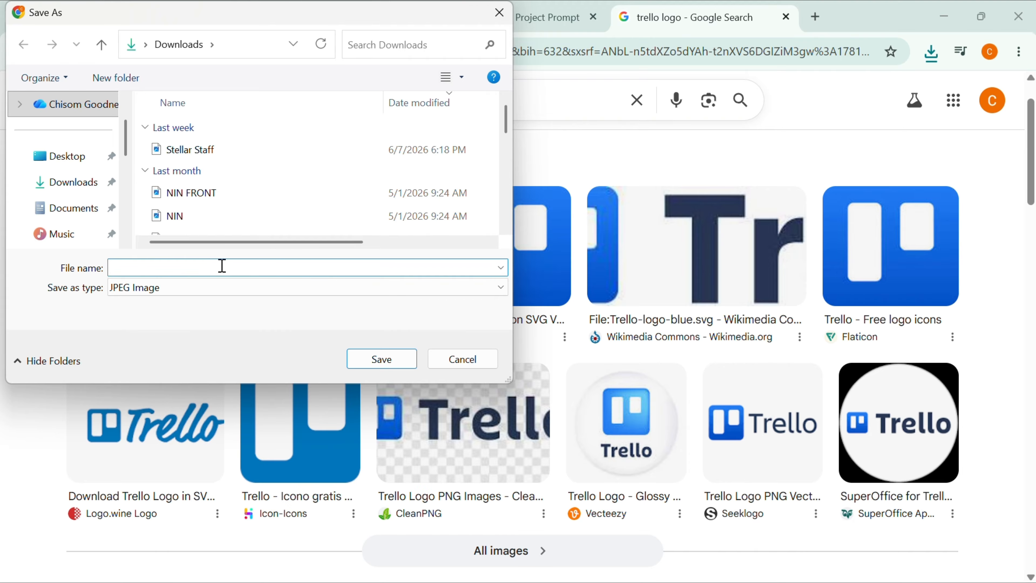
type("trello")
left_click(402, 364)
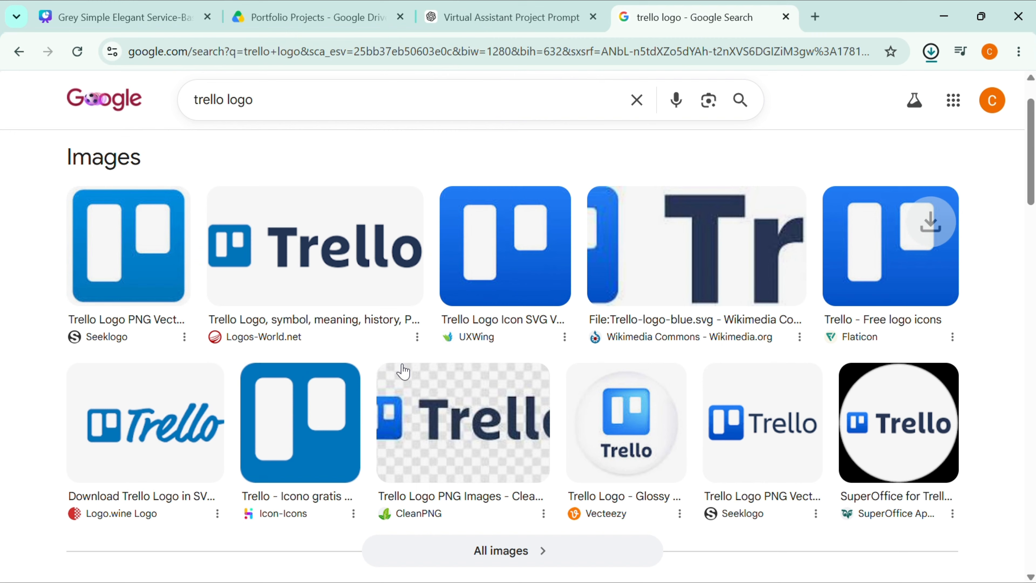
left_click(286, 105)
key("BackSpace")
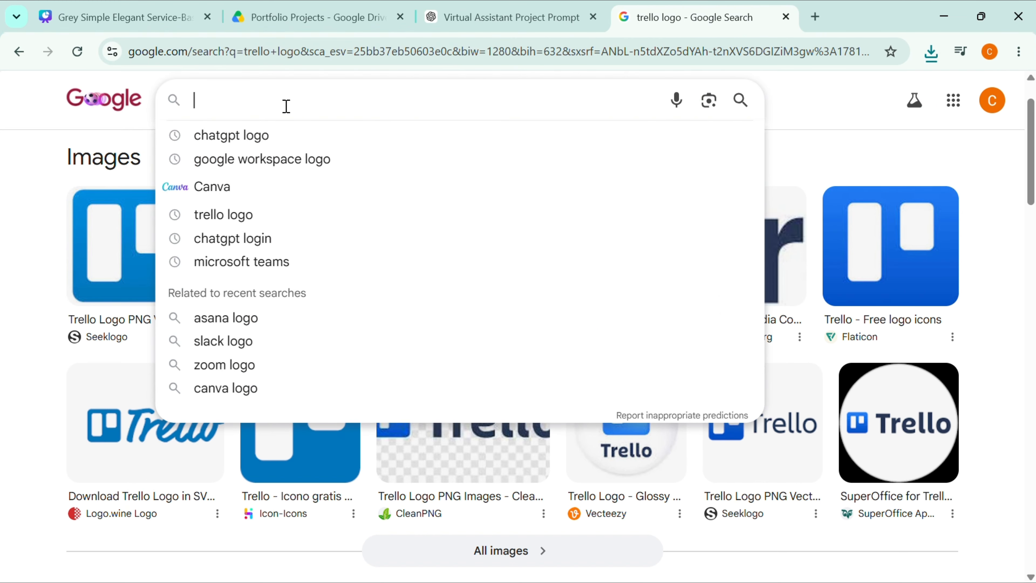
- Search 'zendesk logo' and save the CleanPNG Zendesk logo to Downloads as 'Zendesk logo'
type("zende")
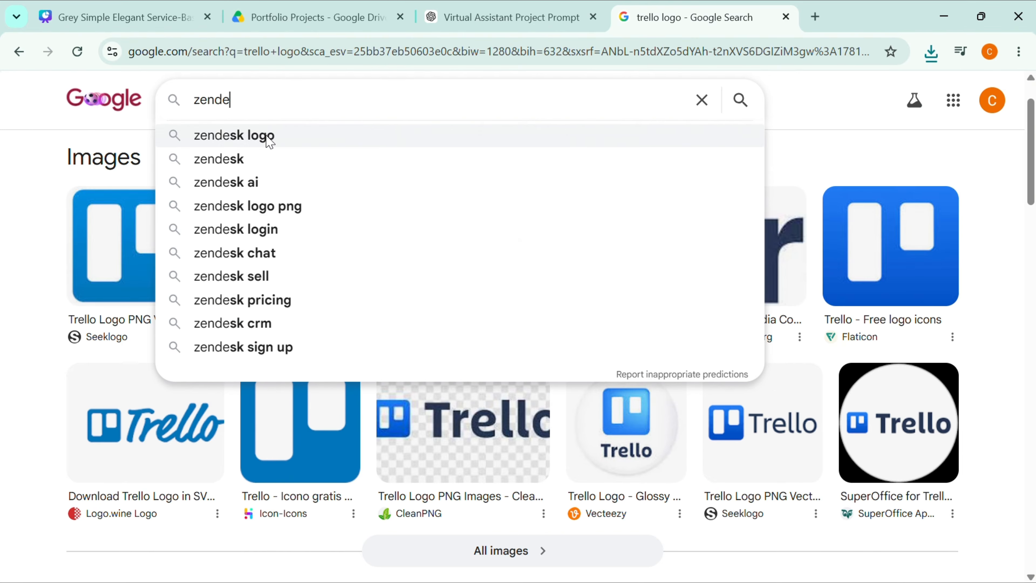
left_click(266, 137)
scroll(612, 327, "down", 1)
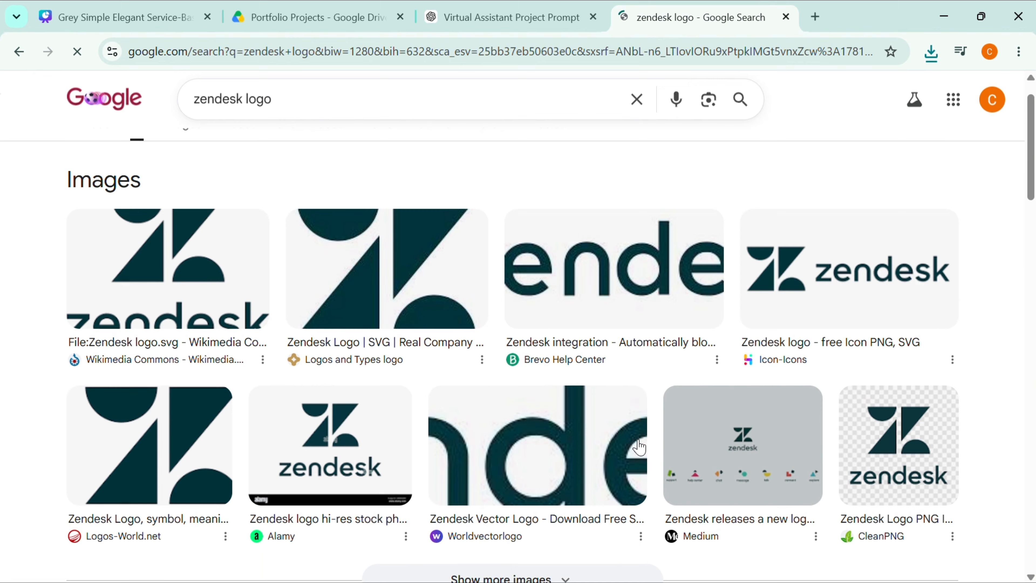
left_click(891, 449)
right_click(807, 398)
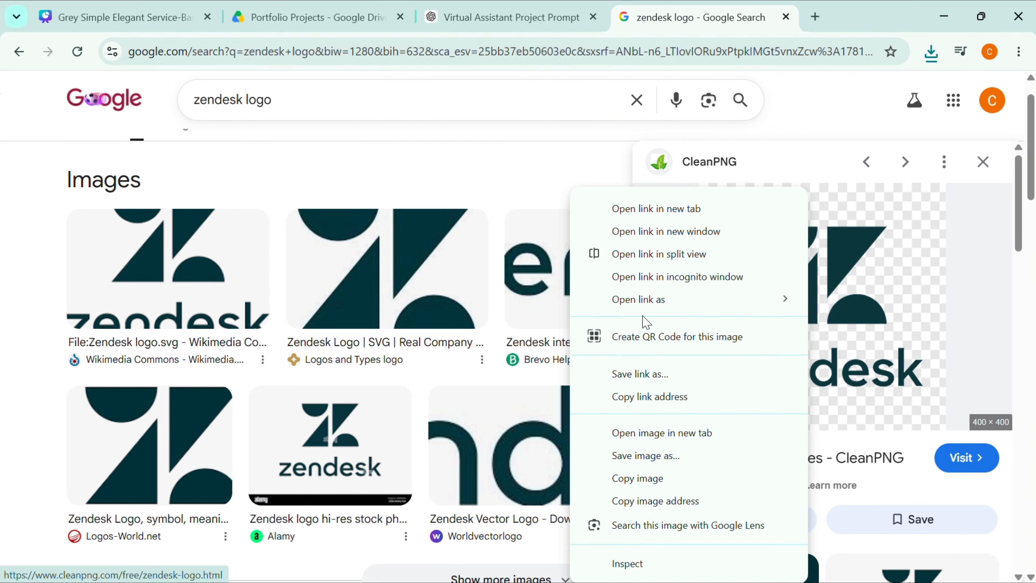
left_click(656, 455)
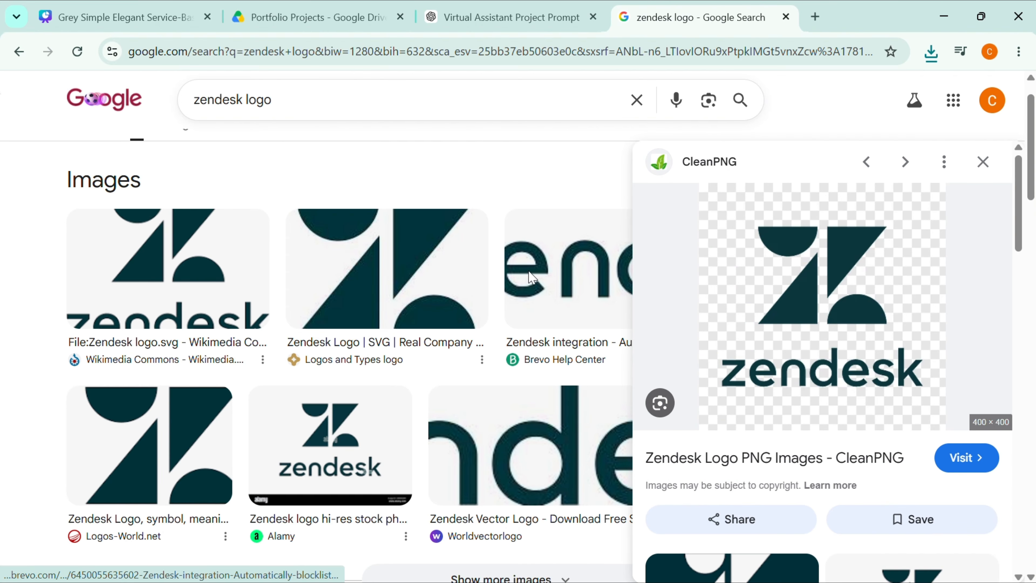
key("BackSpace")
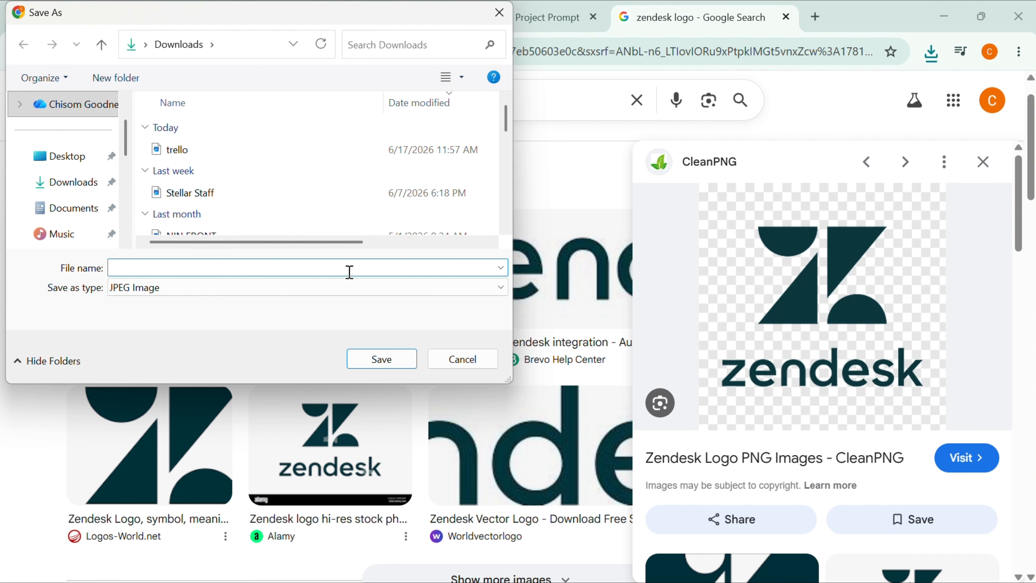
type("Zendesk logo")
left_click(378, 354)
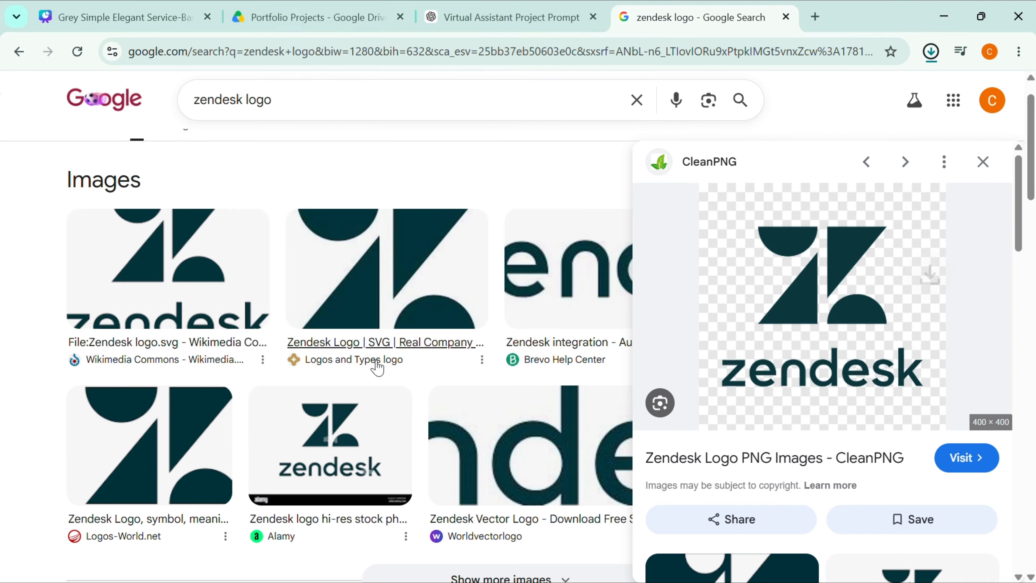
left_click(143, 17)
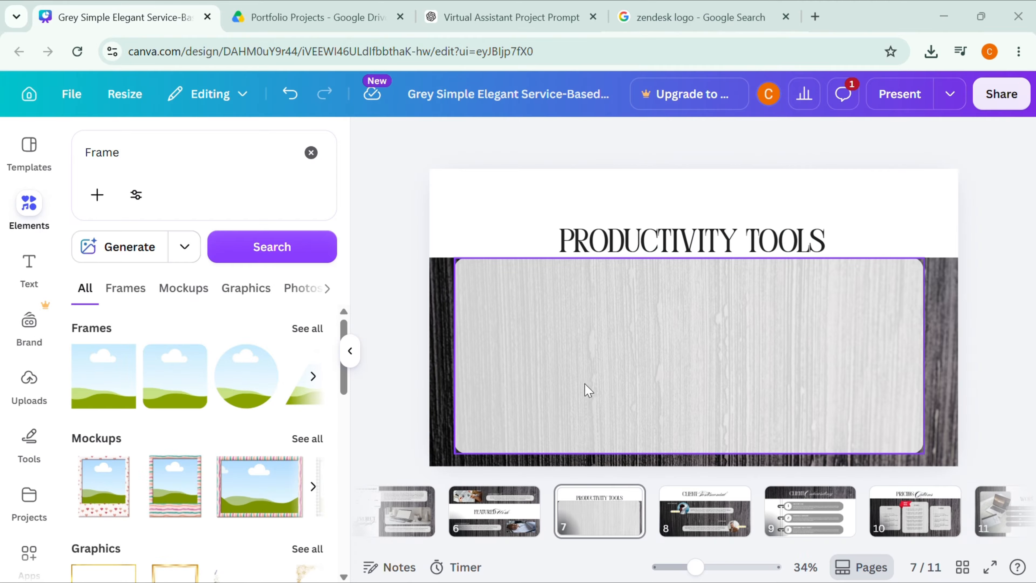
- Search for a background remover and open the remove.bg site
left_click(694, 24)
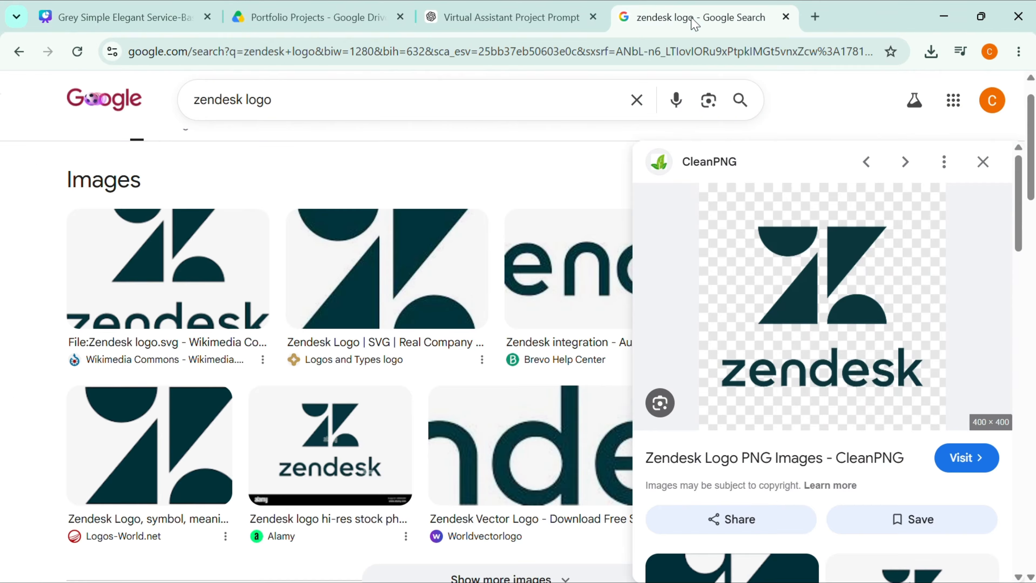
double_click(282, 96)
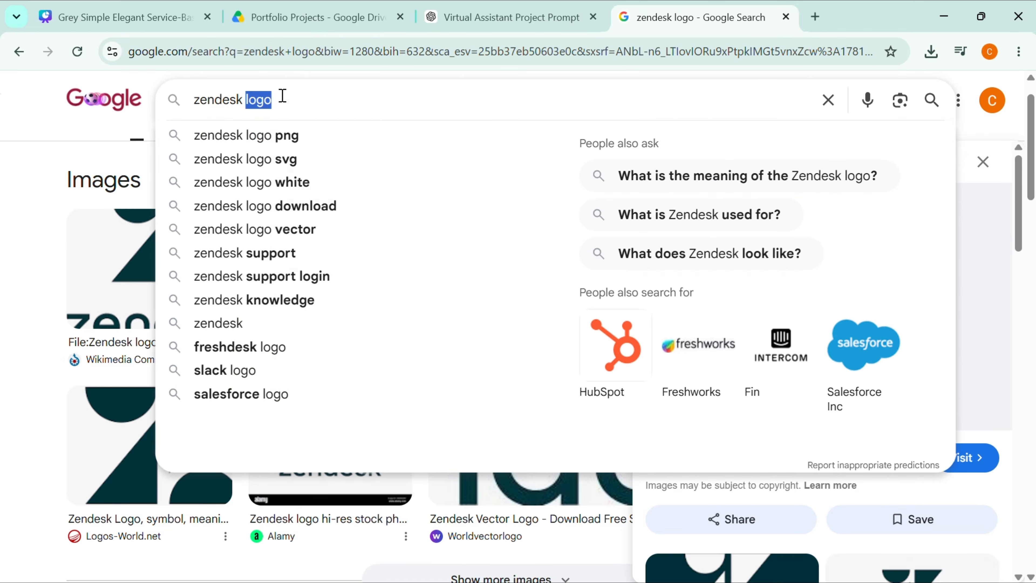
key("ctrl+a")
key("BackSpace")
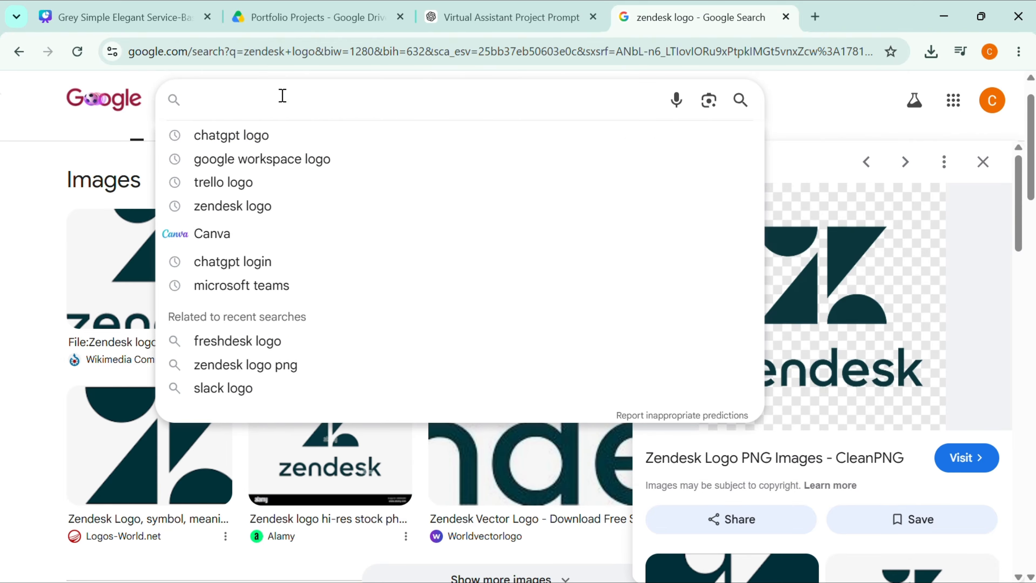
type("back")
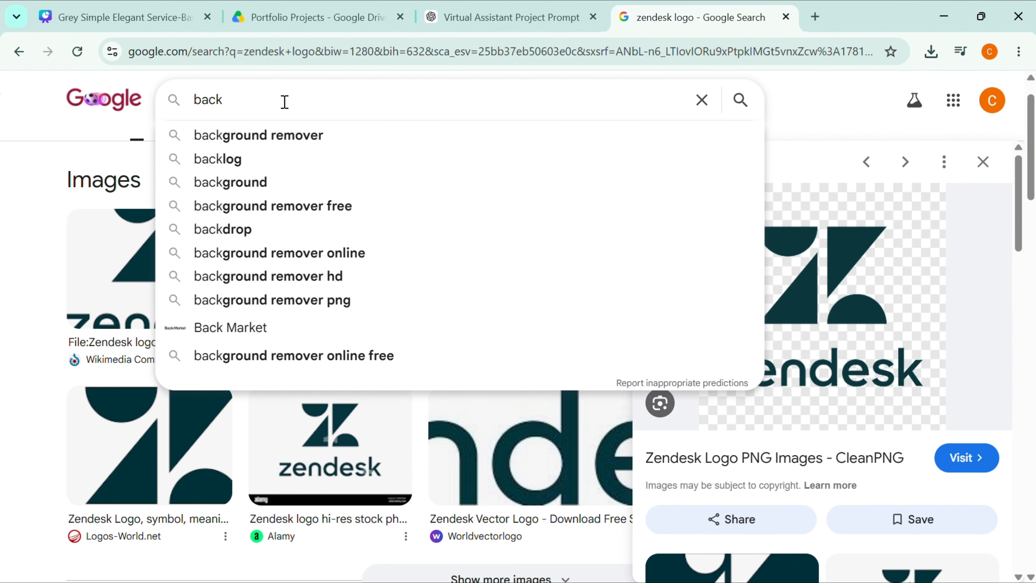
left_click(292, 145)
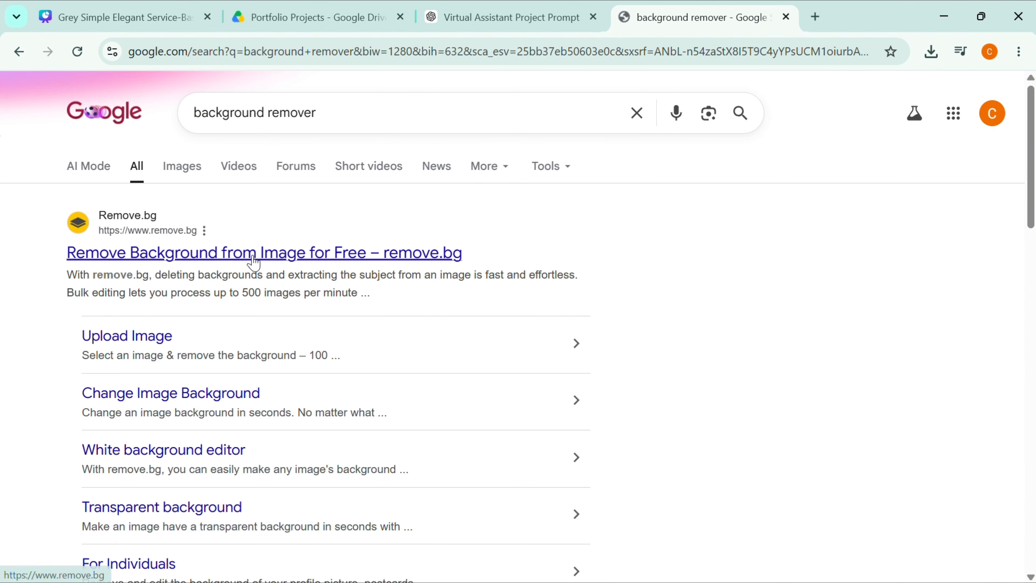
left_click(256, 261)
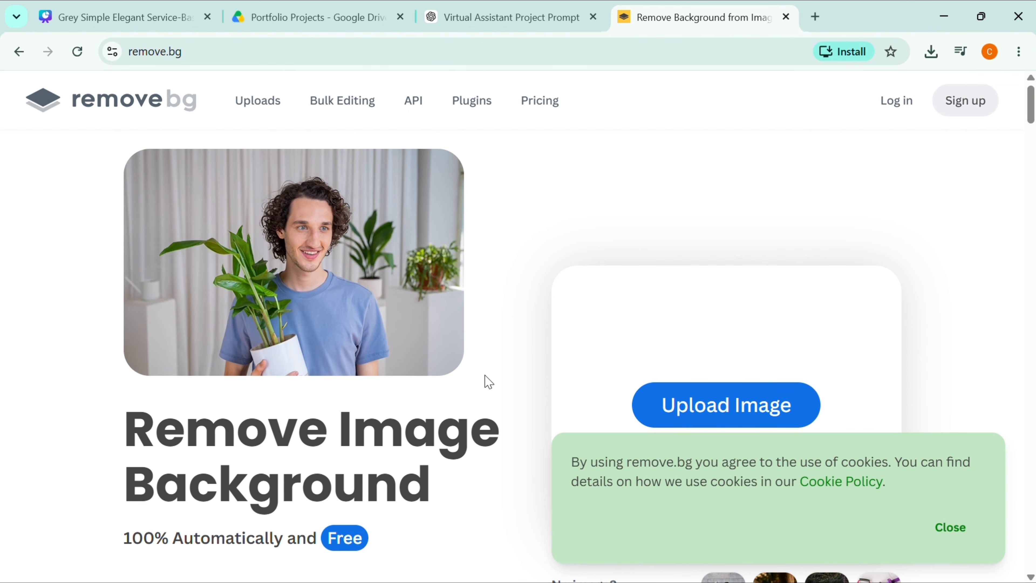
scroll(693, 399, "down", 2)
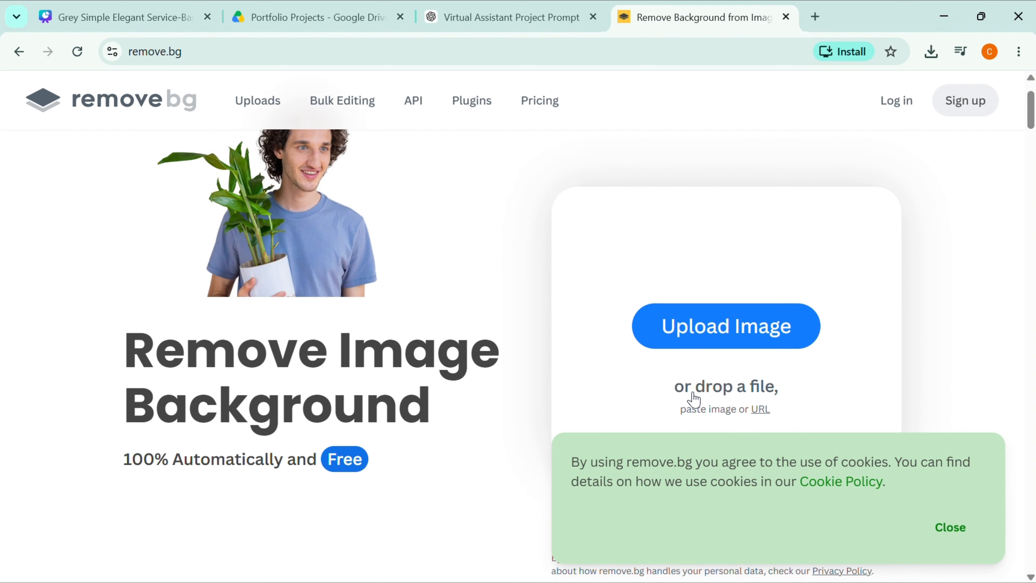
- Upload the Zendesk logo and download its 400 x 400 transparent cutout
left_click(718, 328)
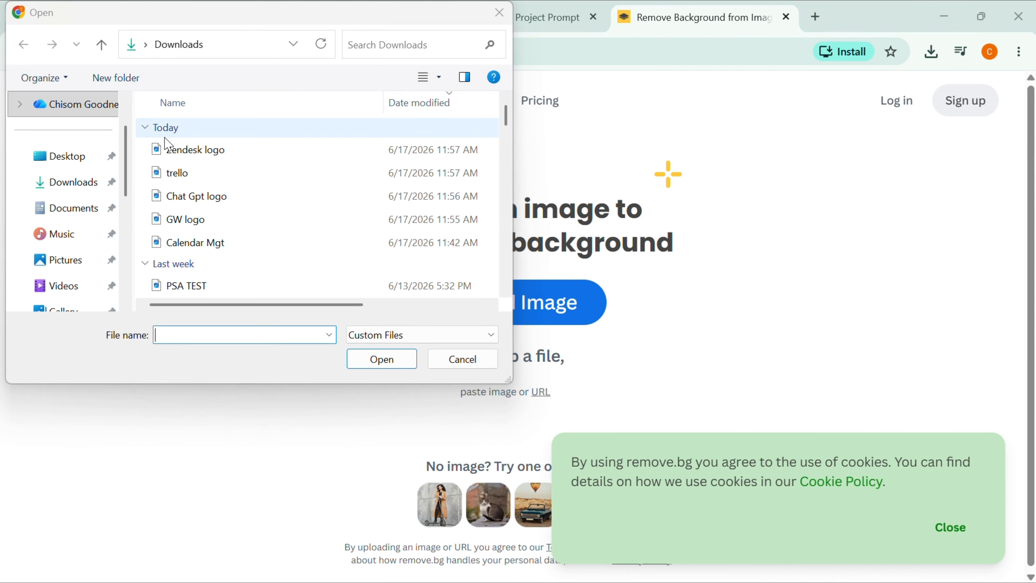
left_click(173, 152)
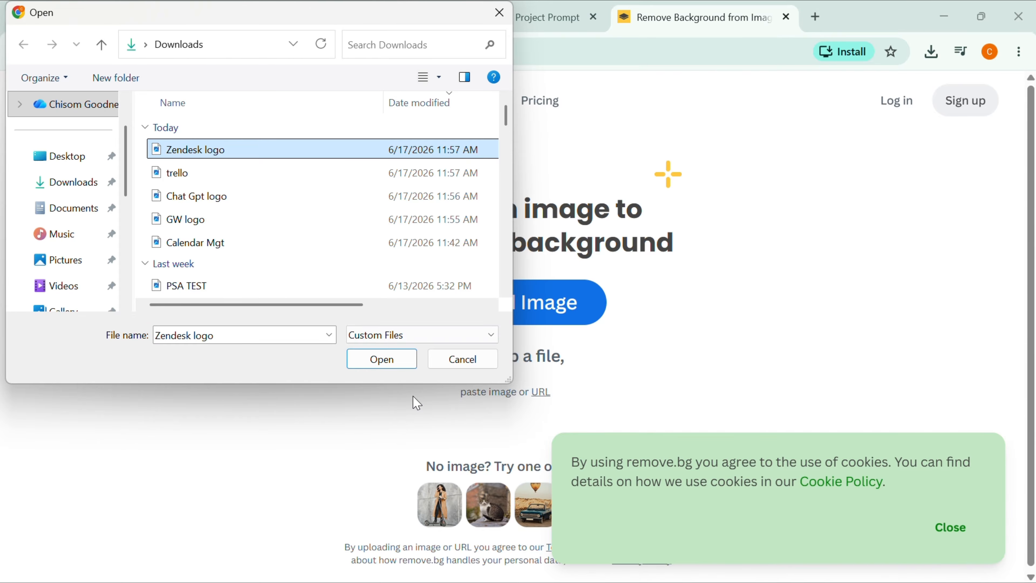
left_click(402, 367)
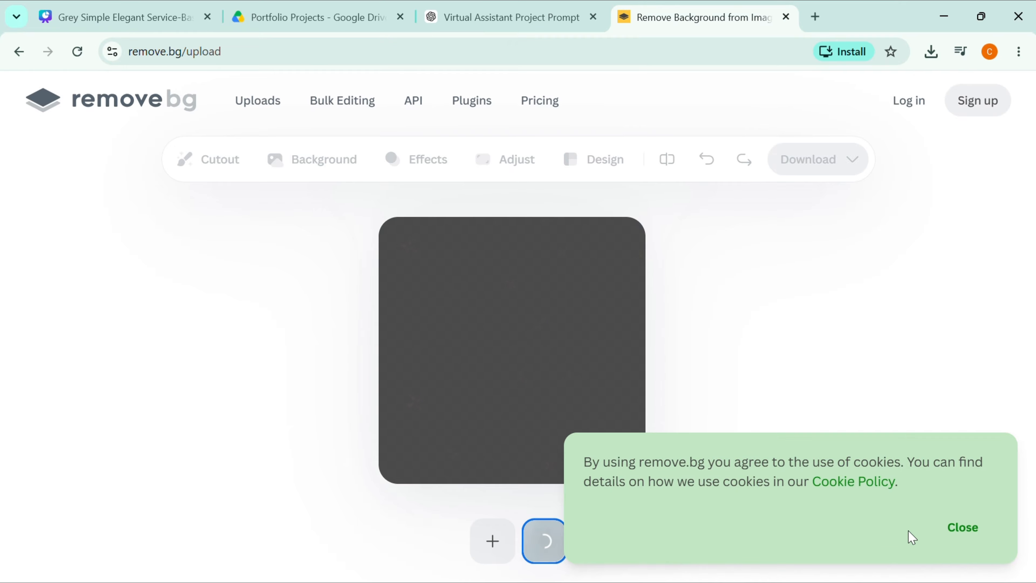
left_click(966, 526)
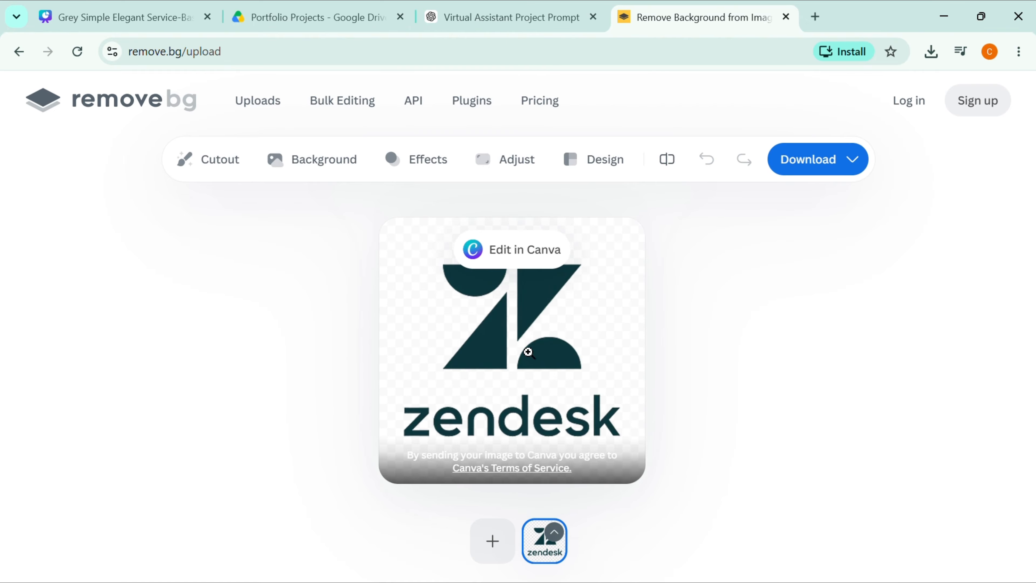
left_click(813, 166)
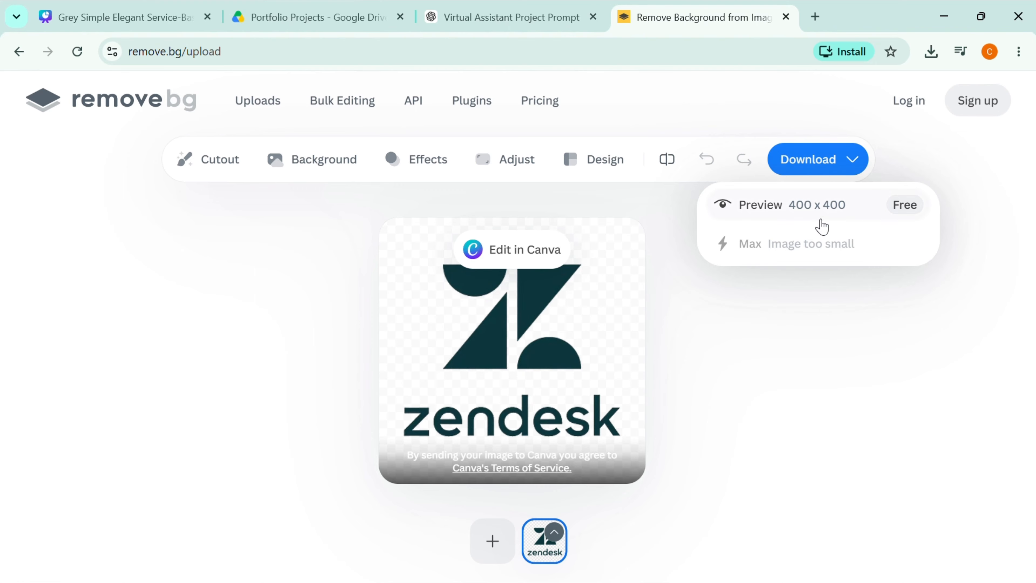
left_click(839, 220)
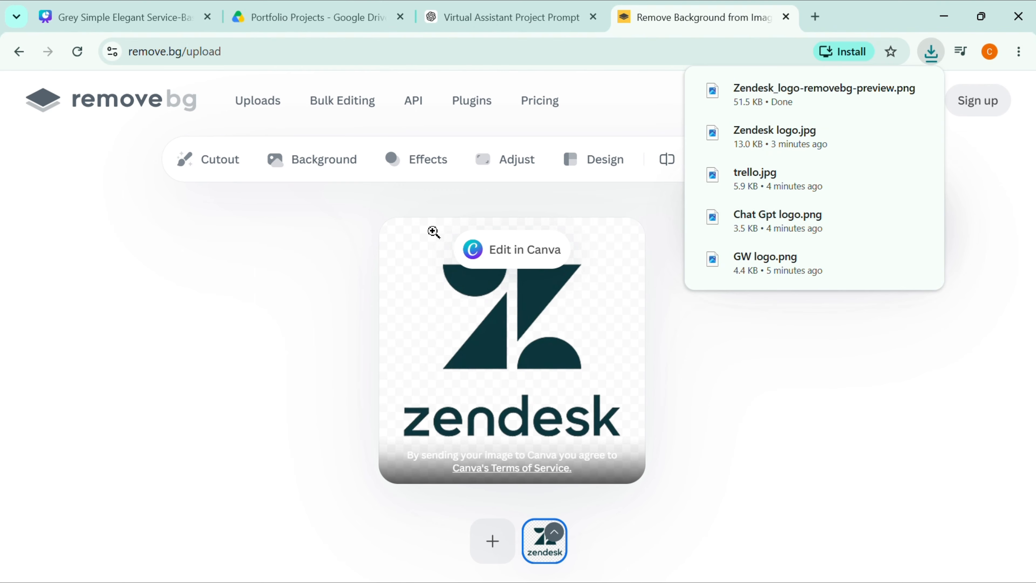
- Upload the Trello logo and download its transparent preview cutout
left_click(500, 526)
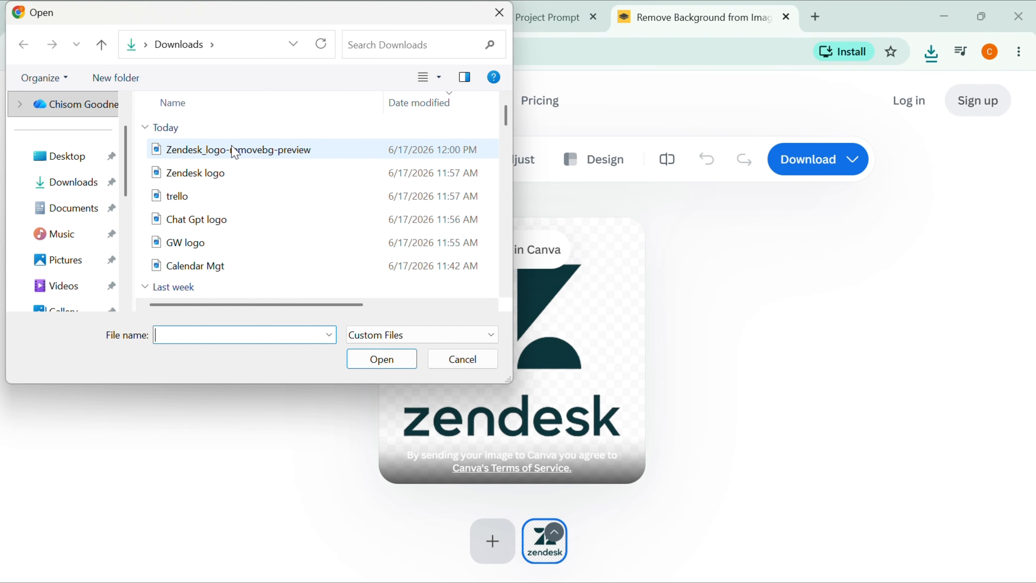
left_click(199, 197)
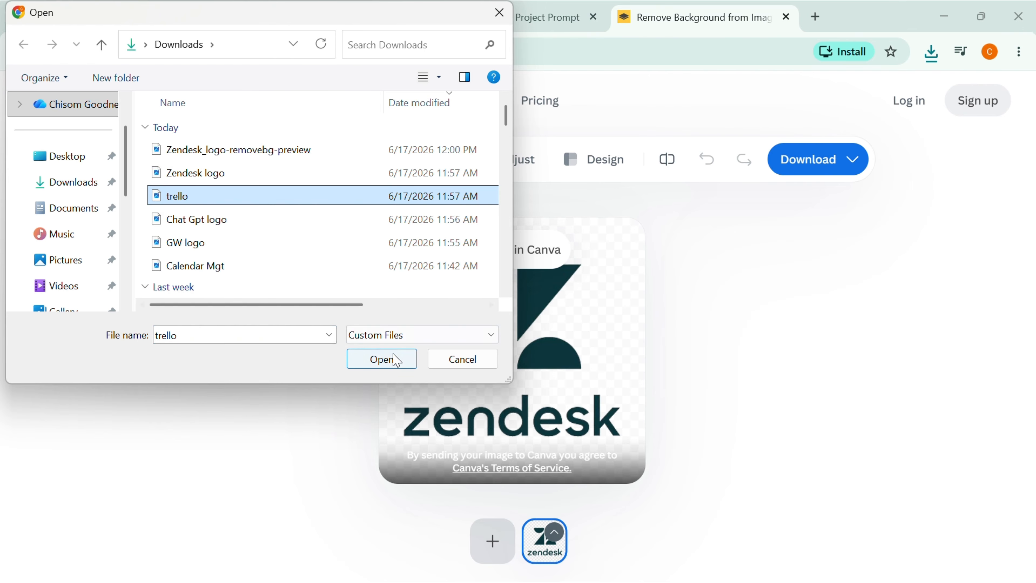
left_click(382, 359)
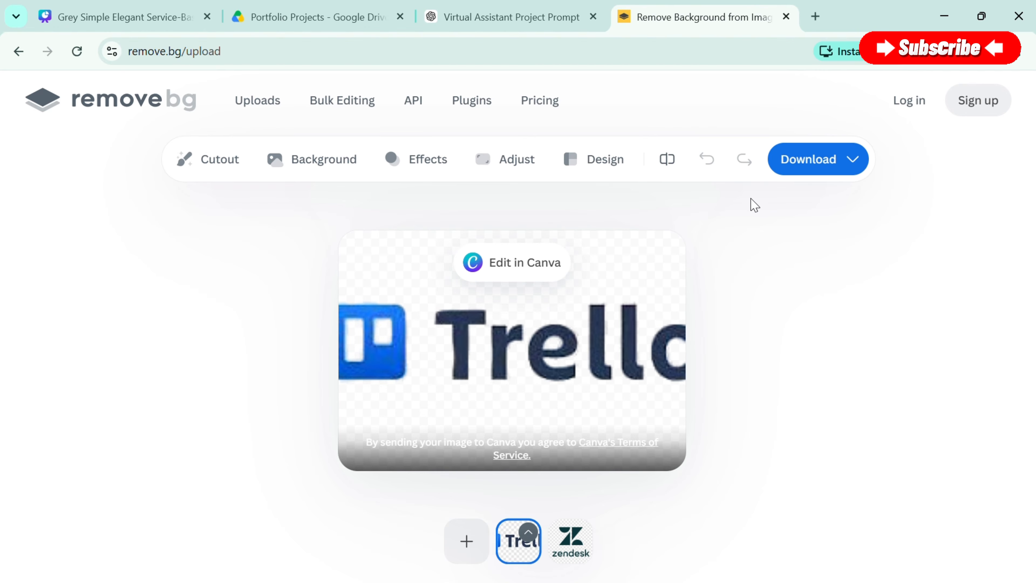
left_click(814, 161)
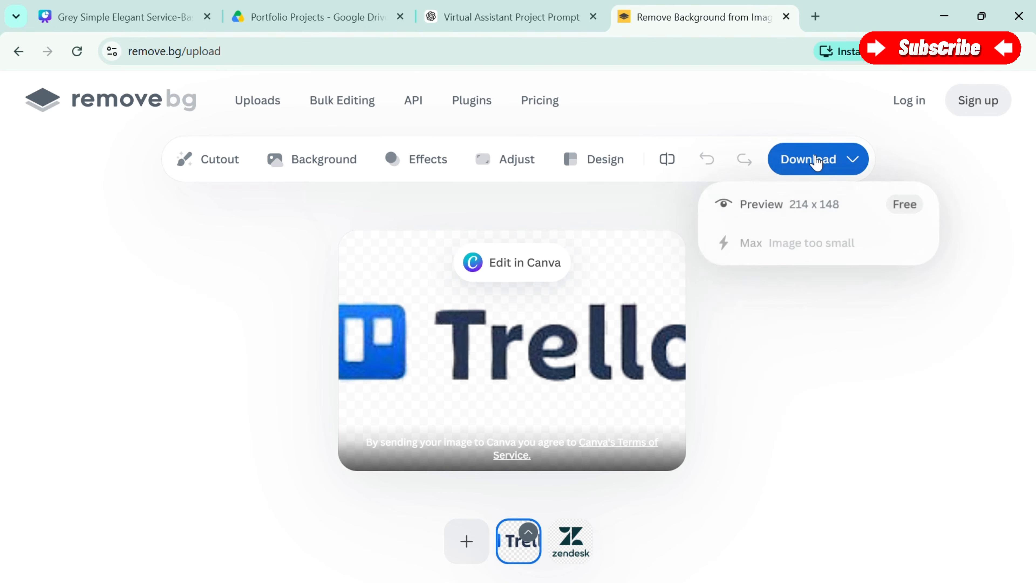
left_click(791, 208)
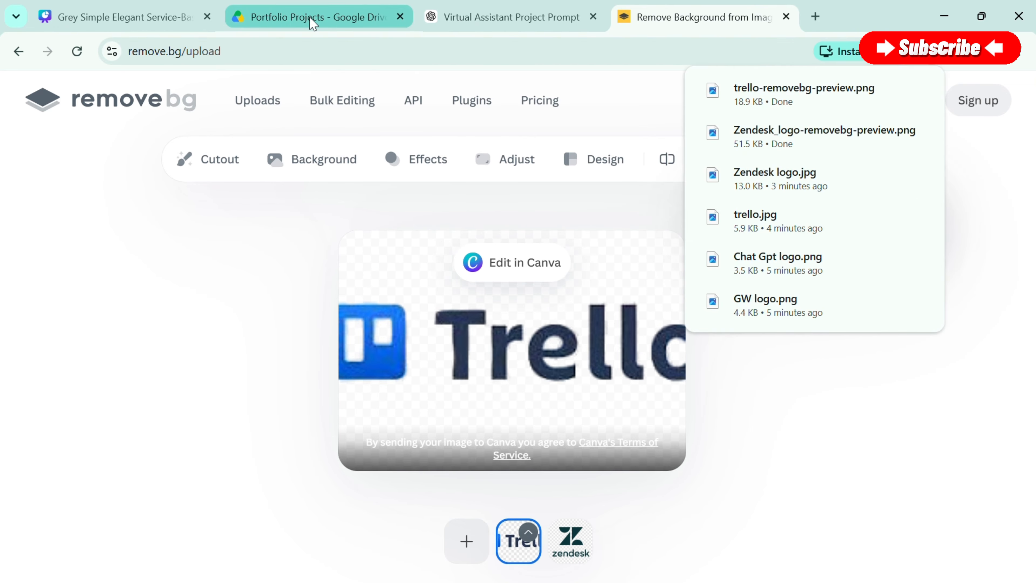
- Upload the Chat Gpt logo file to remove its background
left_click(465, 536)
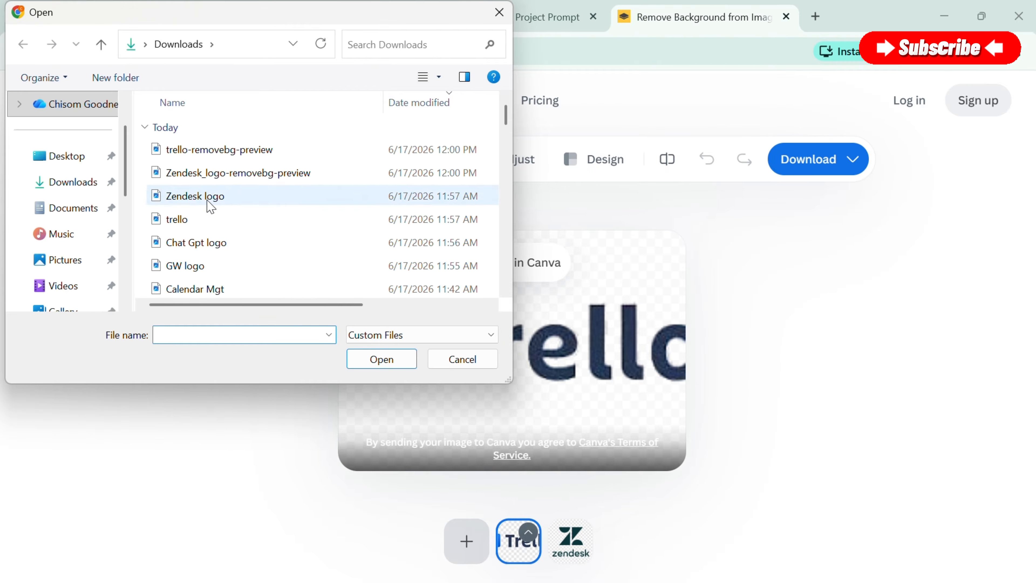
scroll(209, 231, "down", 1)
left_click(209, 200)
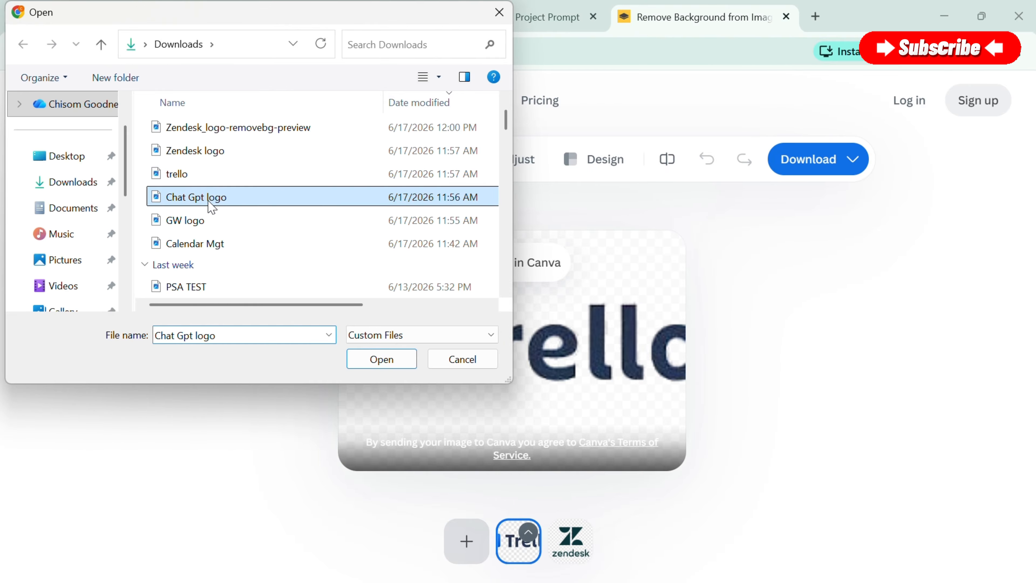
left_click(391, 358)
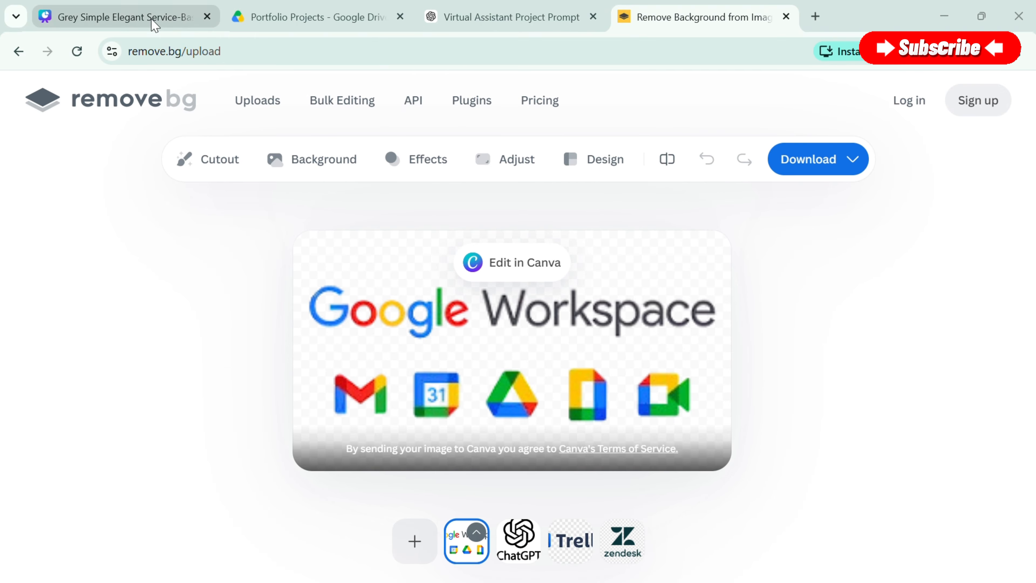
- Upload the four removebg-preview logos (Google Workspace, ChatGPT, Trello, Zendesk) from Downloads into Canva
left_click(118, 16)
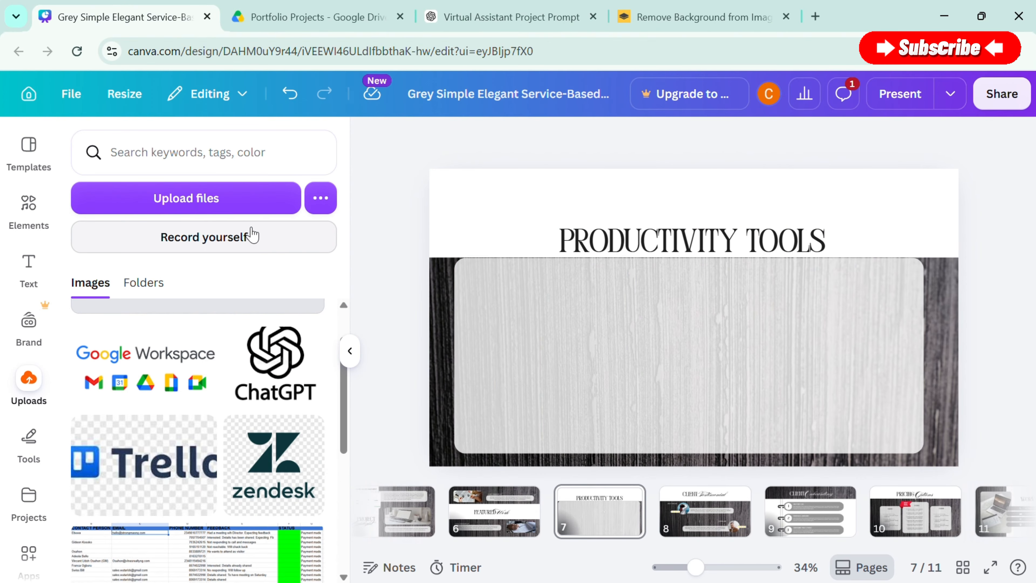
left_click(215, 200)
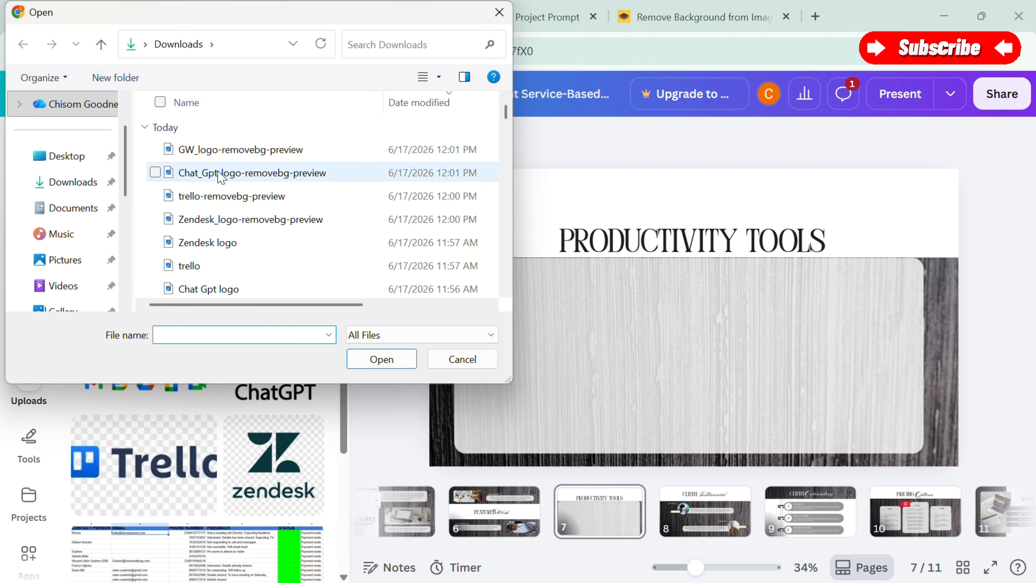
left_click(155, 149)
left_click(155, 172)
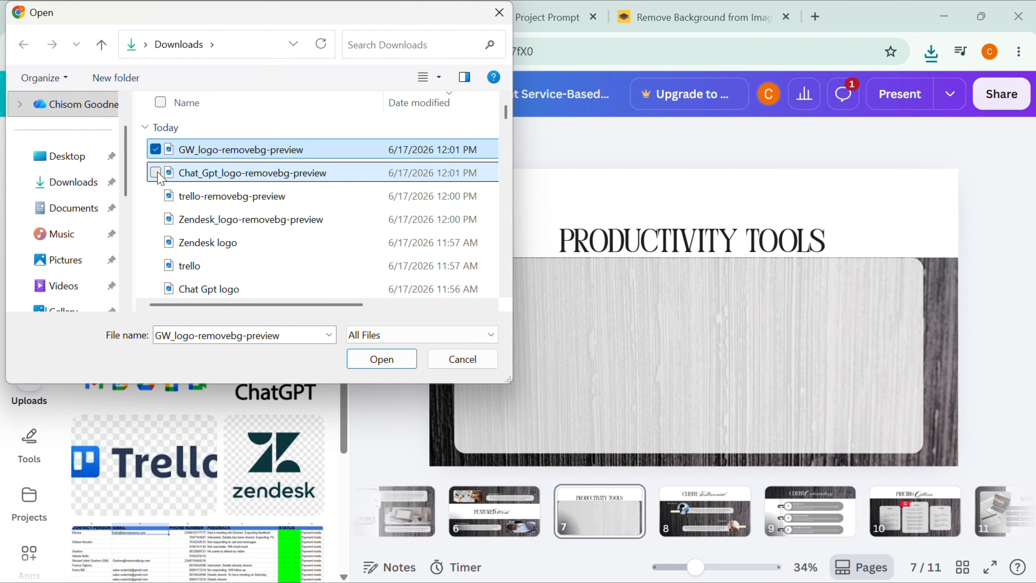
left_click(154, 196)
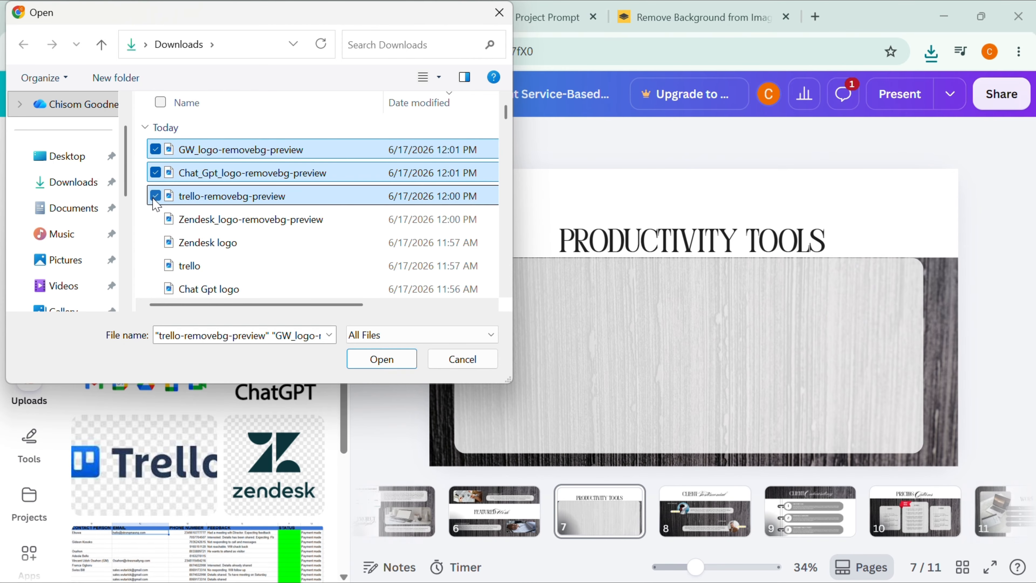
left_click(155, 219)
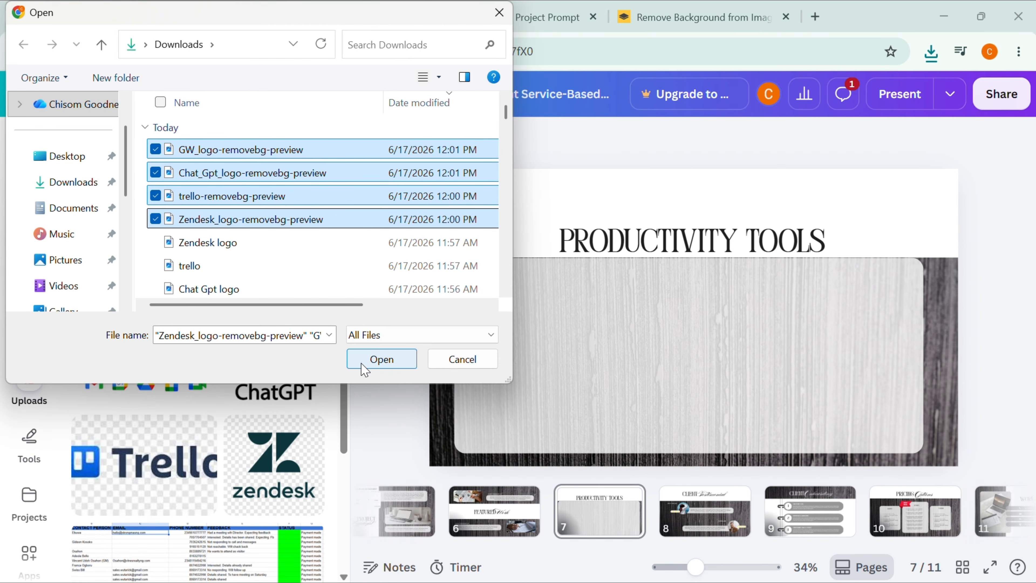
left_click(381, 359)
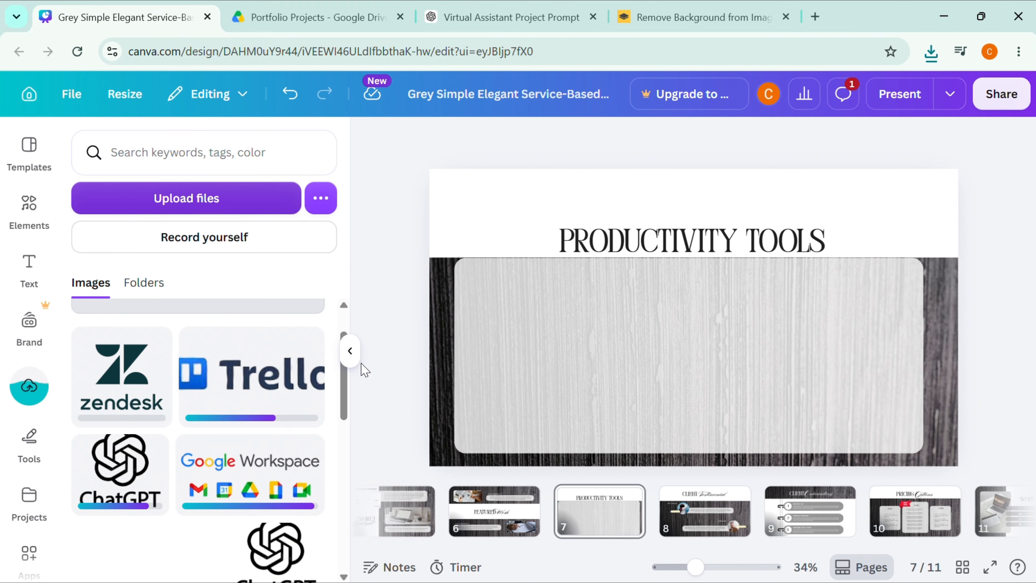
- Add the Trello logo to slide 7, shrunk small on the panel's left side
left_click(209, 396)
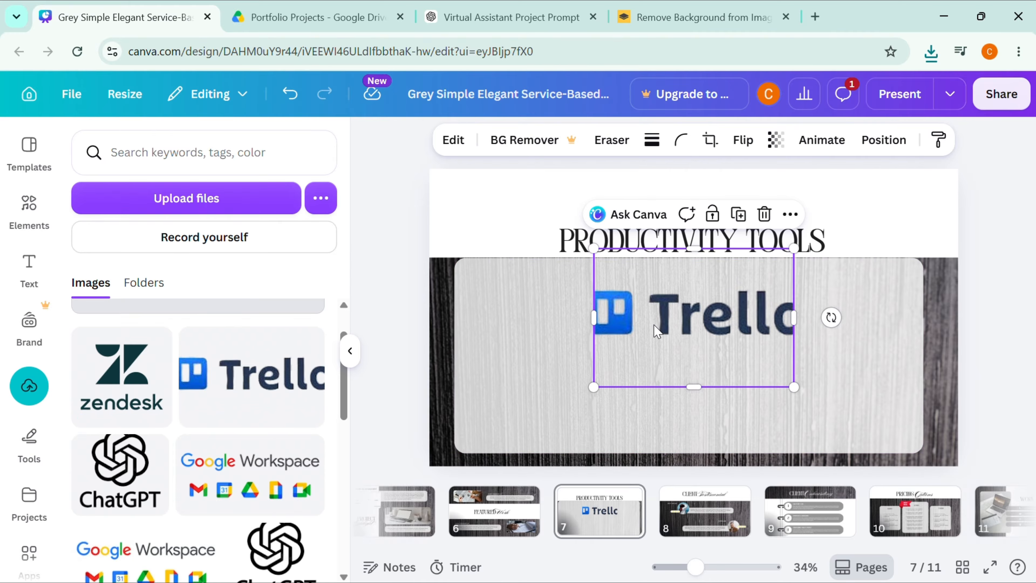
left_click_drag(655, 331, 520, 333)
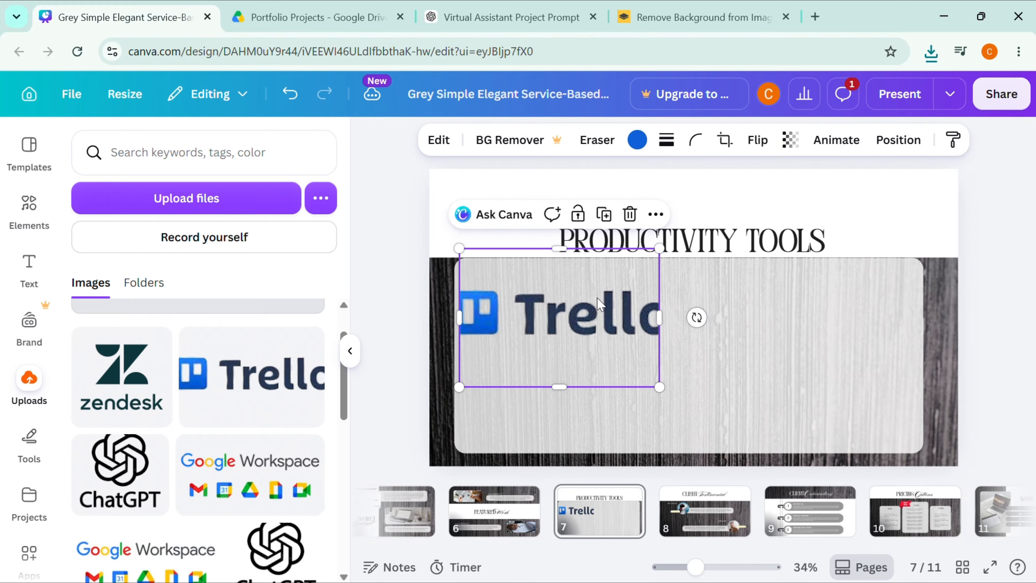
mouse_move(666, 321)
left_mouse_down()
mouse_move(634, 324)
mouse_move(672, 334)
left_mouse_up()
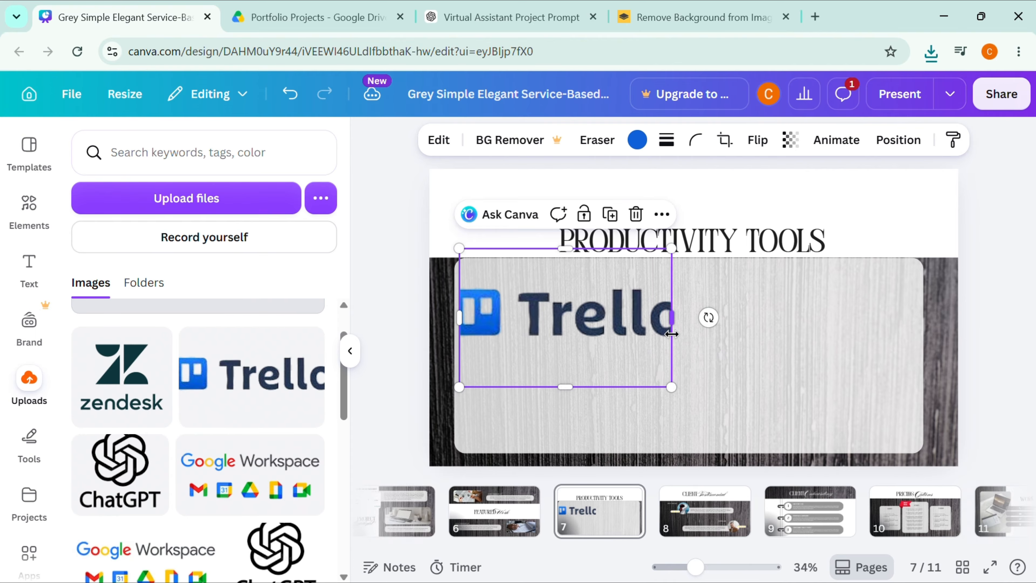
left_click_drag(671, 248, 535, 335)
left_click(607, 344)
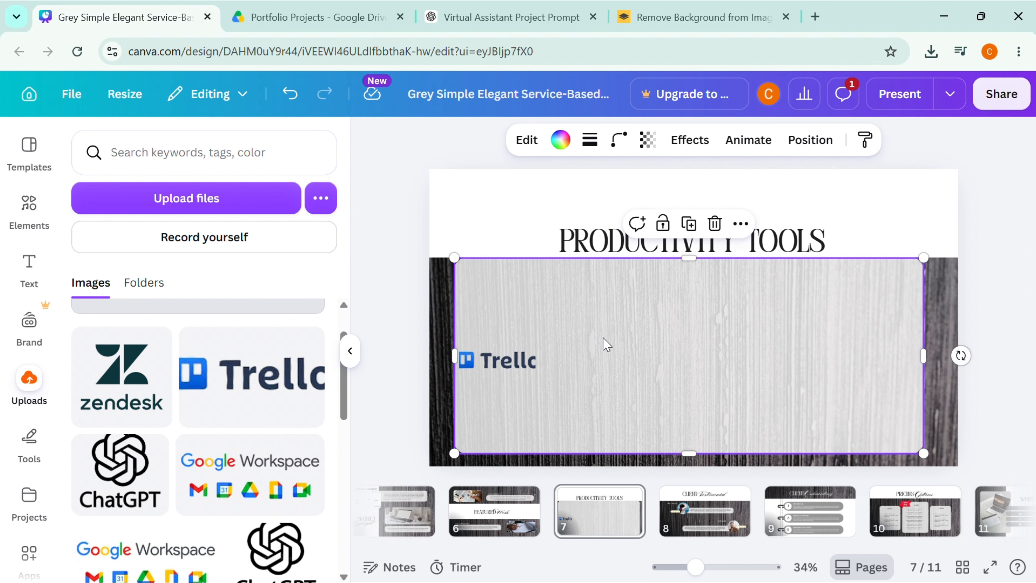
- Add the Zendesk logo at 197×197 and a shrunk Google Workspace logo to its right
left_click(161, 390)
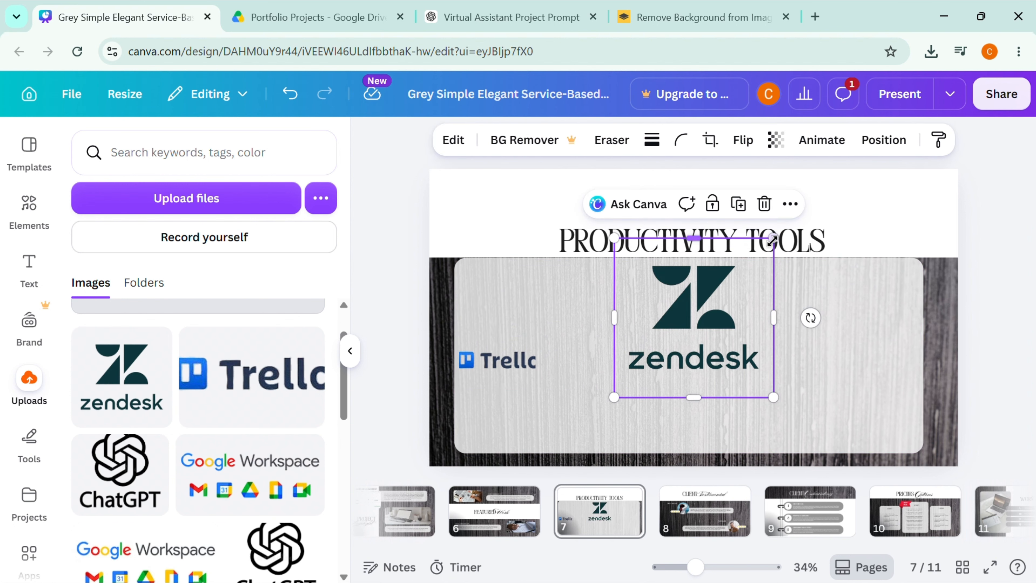
left_click_drag(772, 240, 692, 366)
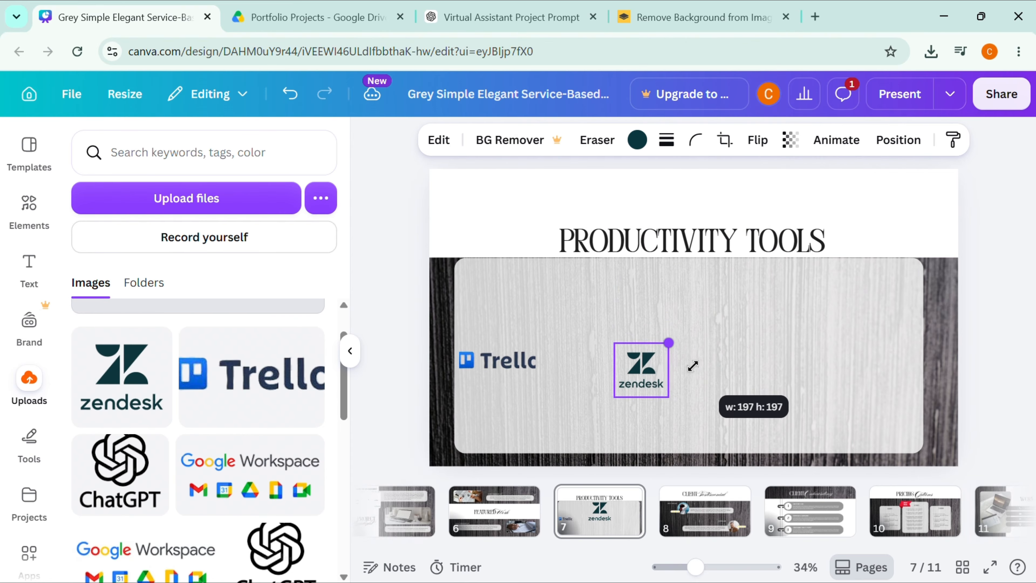
left_click(271, 442)
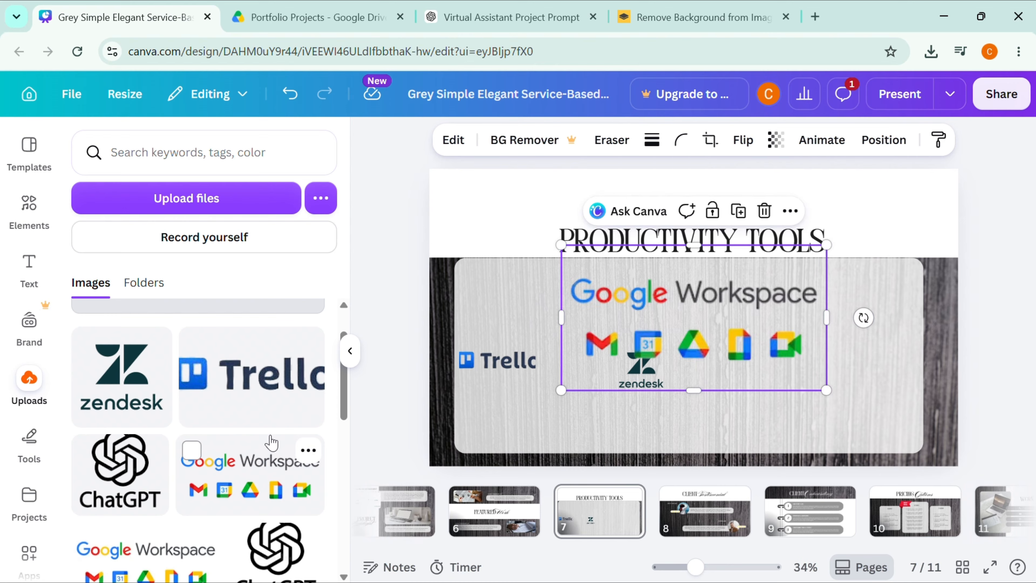
left_click_drag(684, 296, 791, 296)
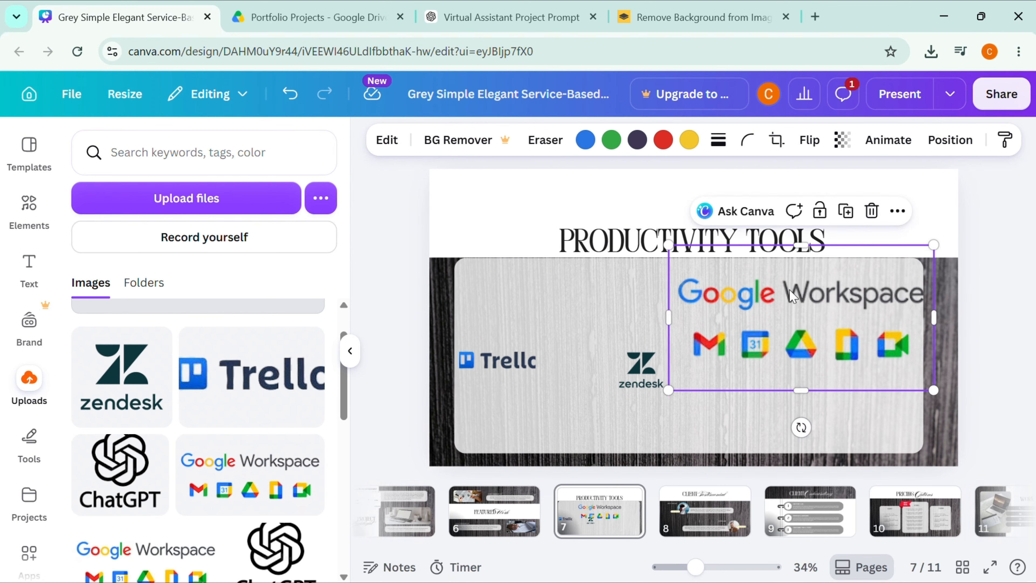
left_click_drag(685, 248, 771, 373)
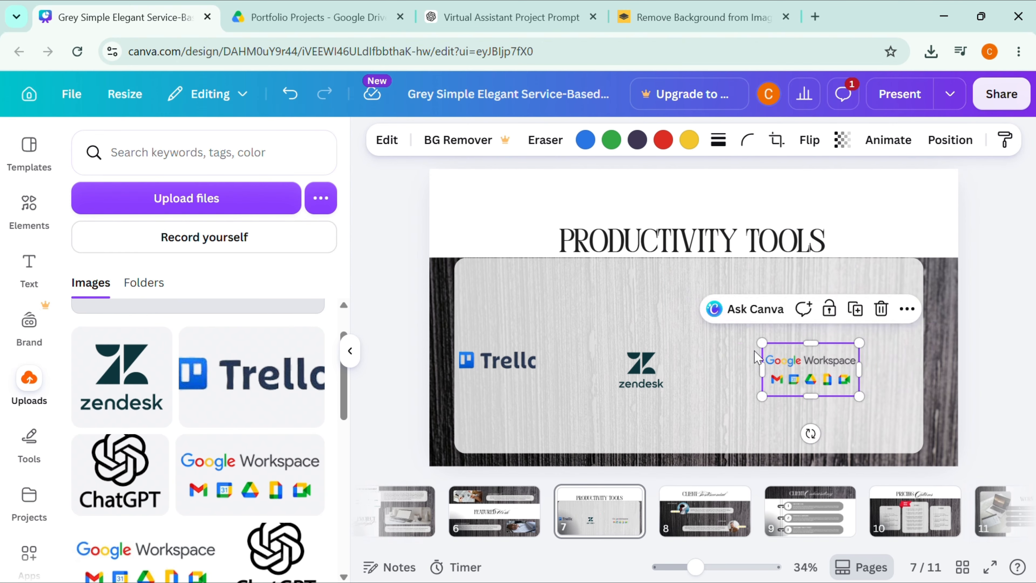
- Add the ChatGPT logo and shrink it to a small size on the panel
left_click(120, 471)
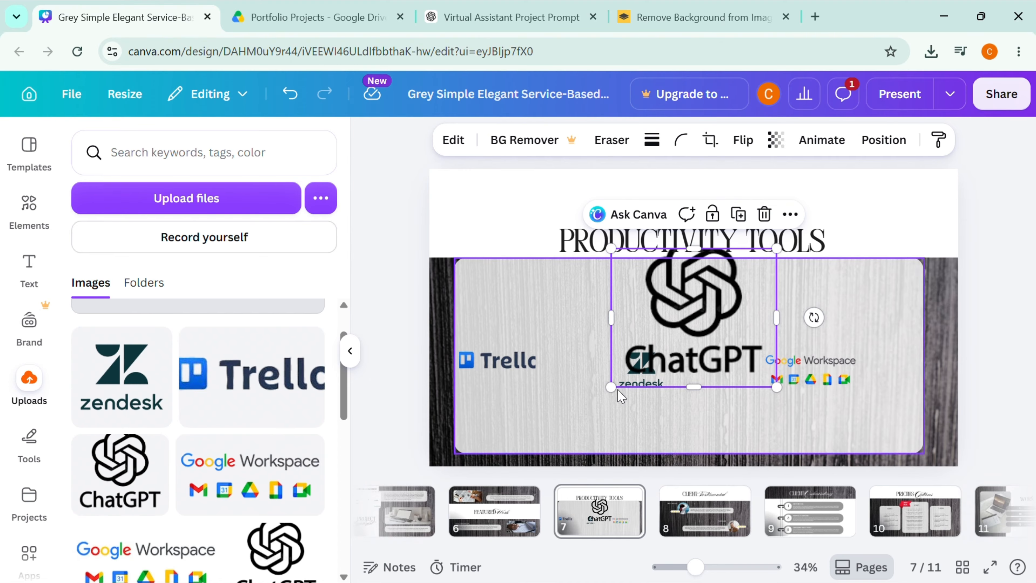
left_click_drag(622, 250, 551, 310)
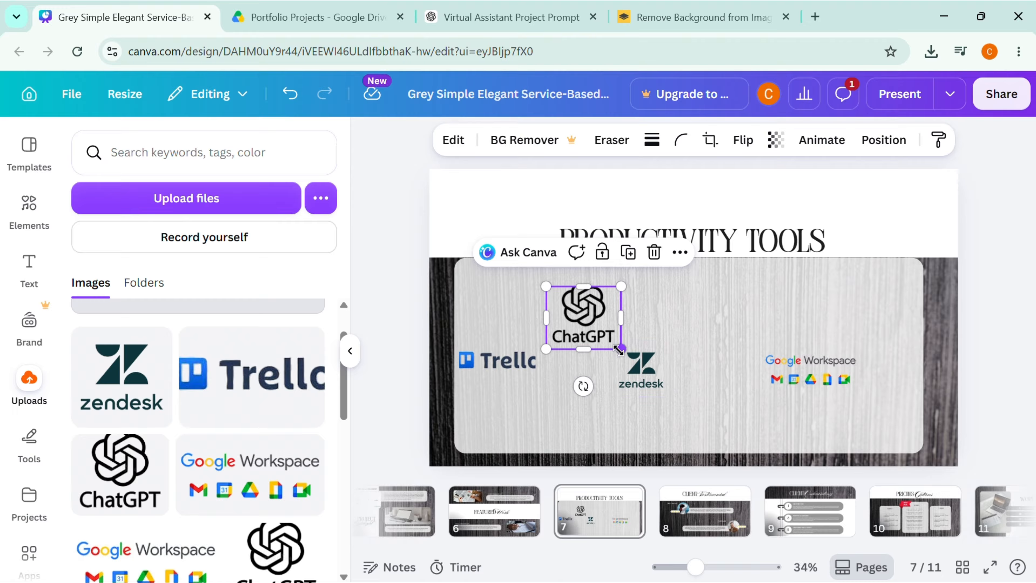
left_click_drag(617, 350, 593, 327)
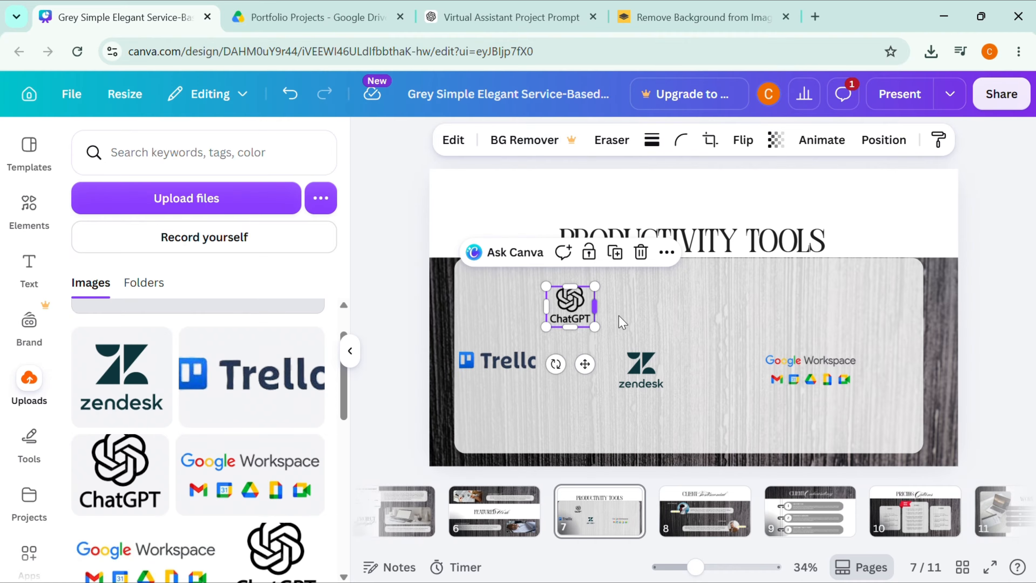
left_click(662, 332)
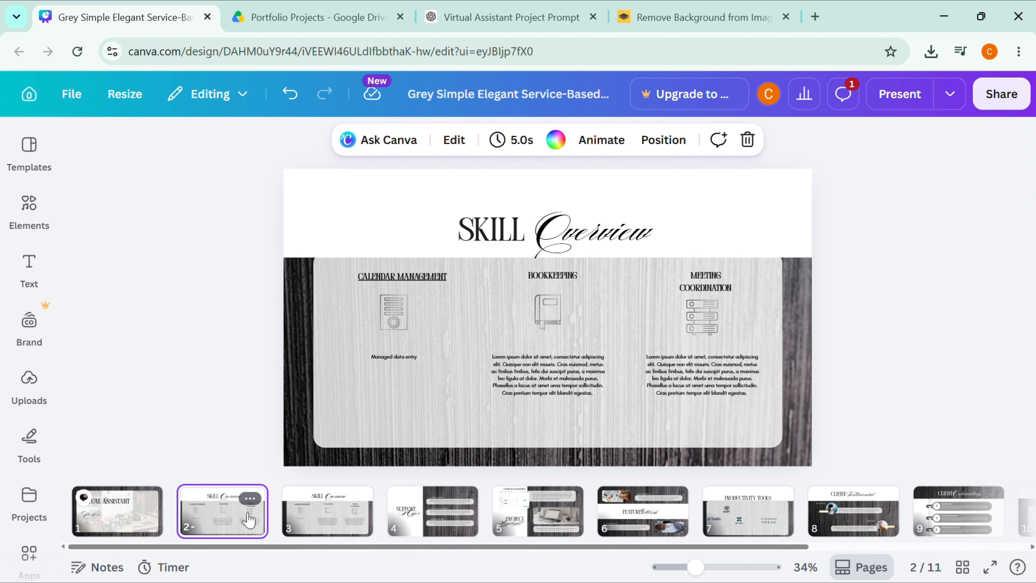
- Duplicate the Project Highlight page and move the copy to second position
left_click(250, 500)
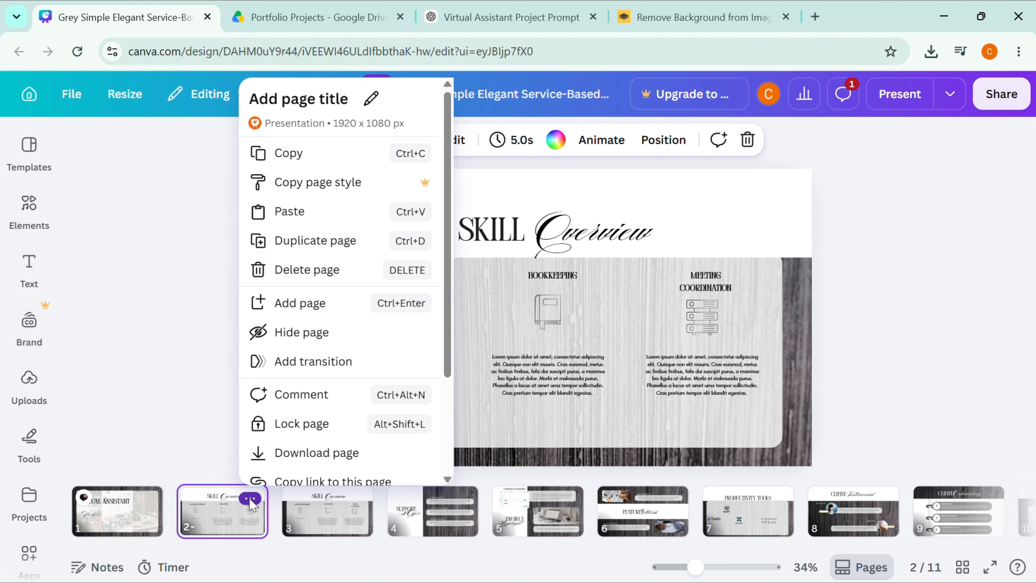
left_click(507, 516)
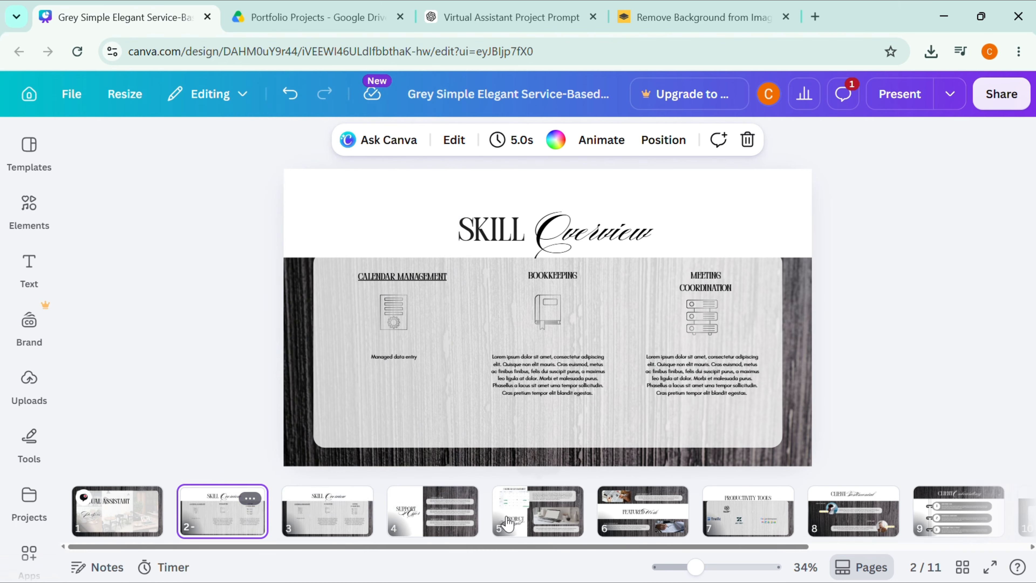
left_click(564, 498)
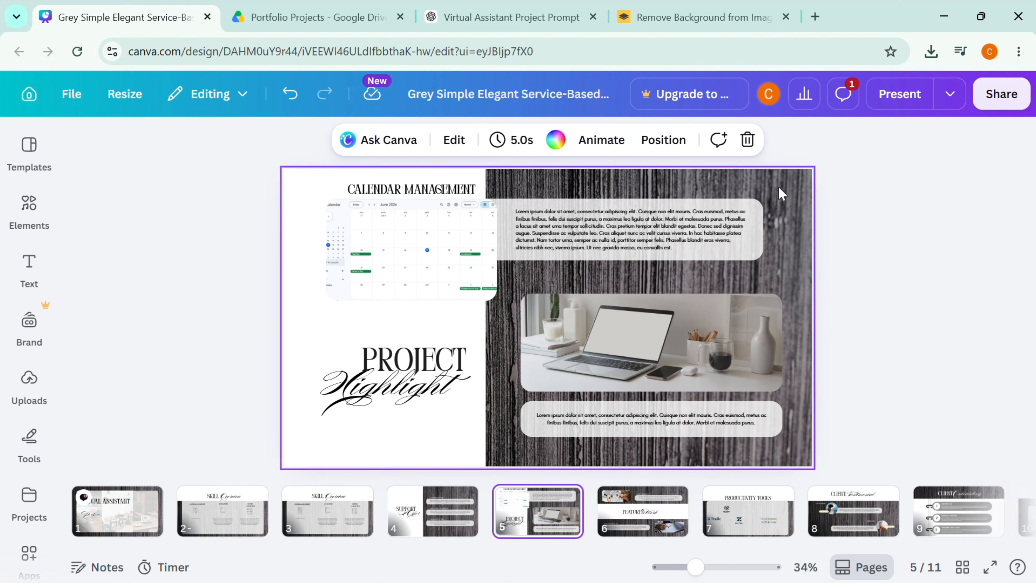
right_click(522, 511)
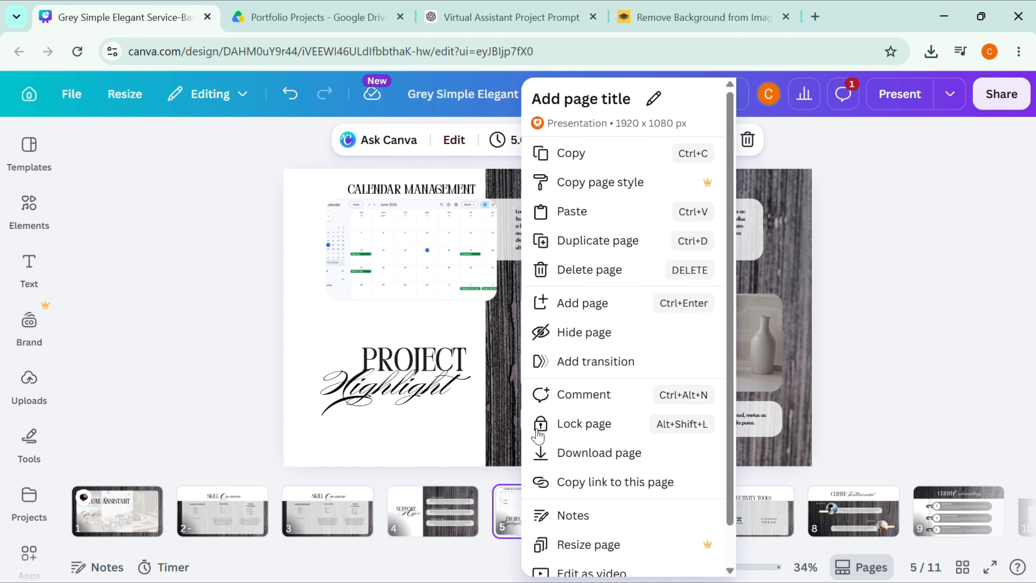
left_click(570, 244)
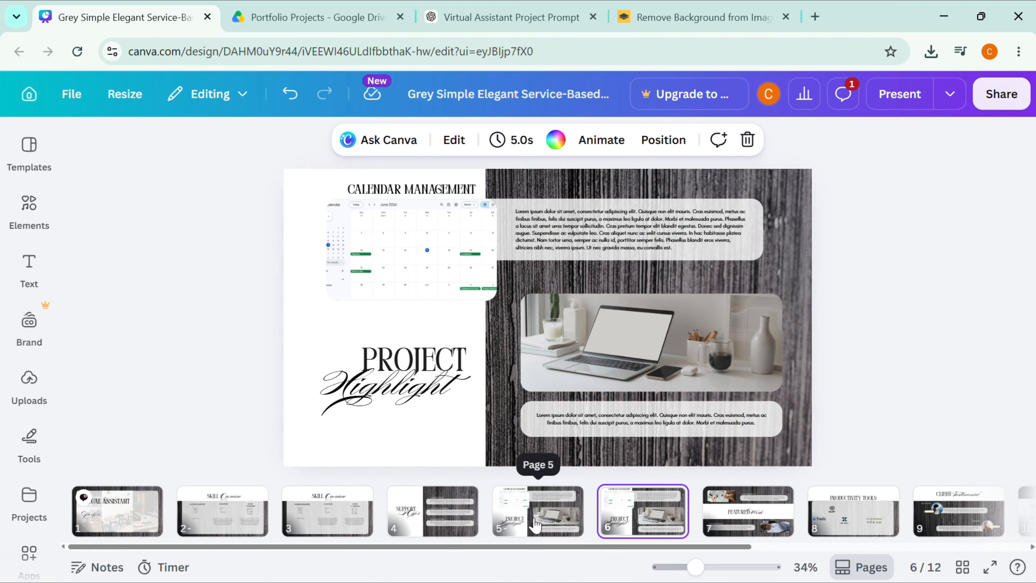
left_click_drag(535, 524, 175, 515)
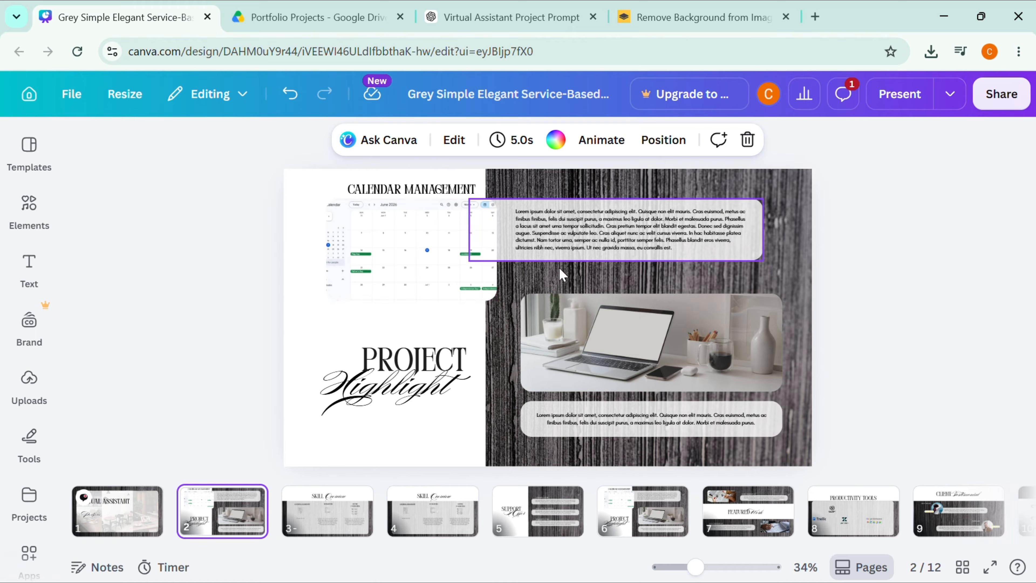
- Delete the calendar screenshot frame and the CALENDAR MANAGEMENT heading from the copied slide
left_click(424, 288)
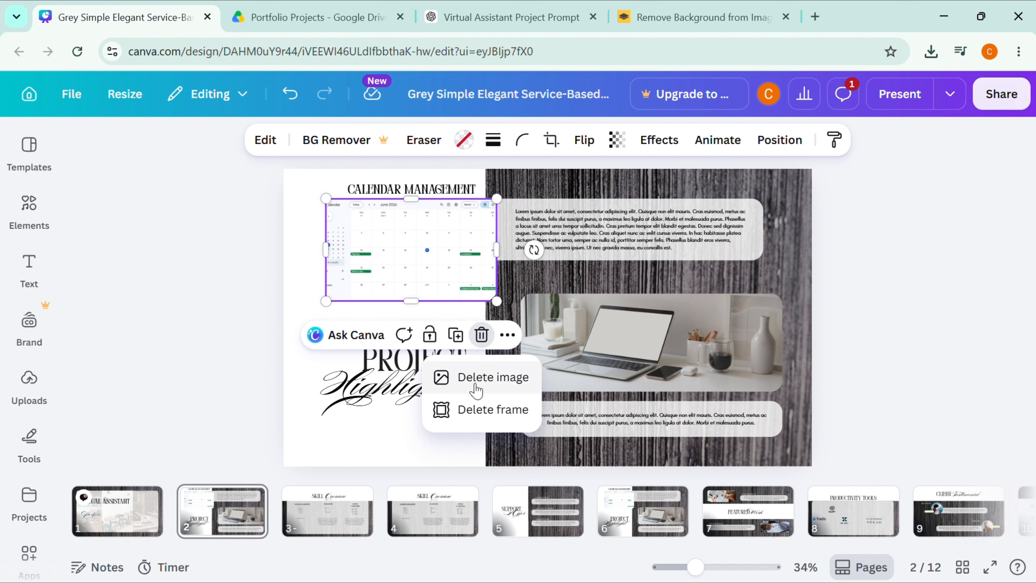
left_click(477, 407)
left_click(452, 190)
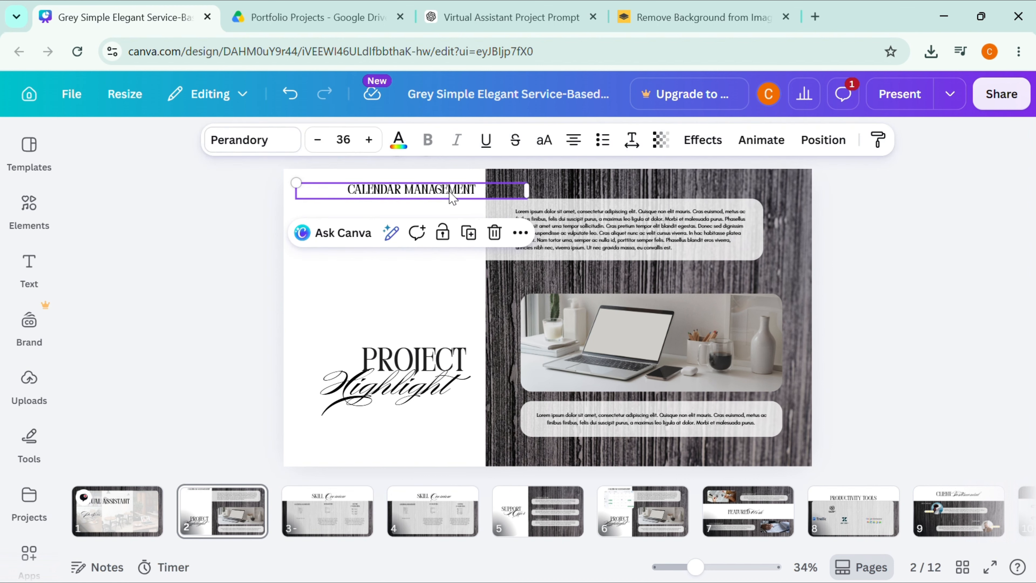
left_click(495, 233)
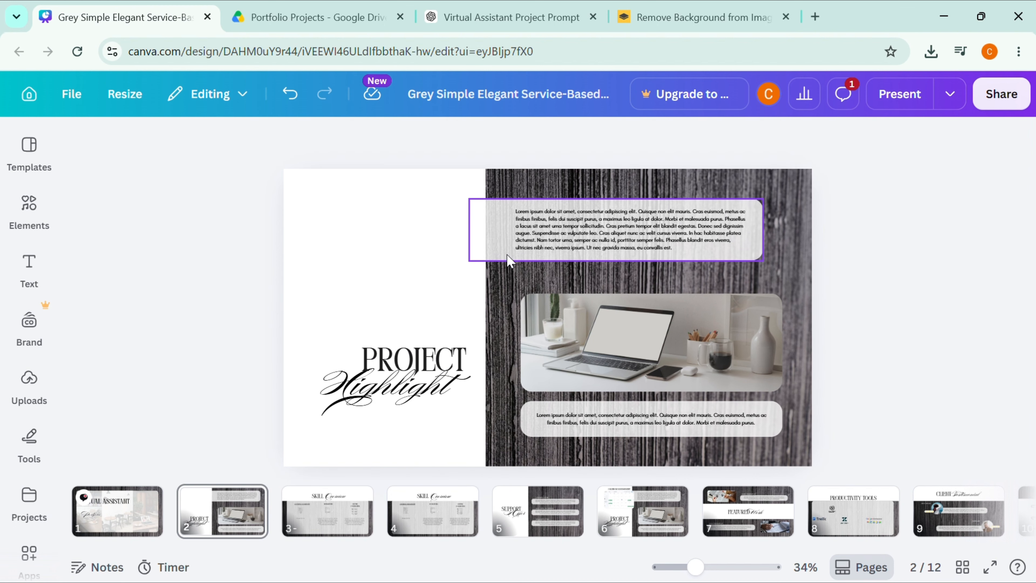
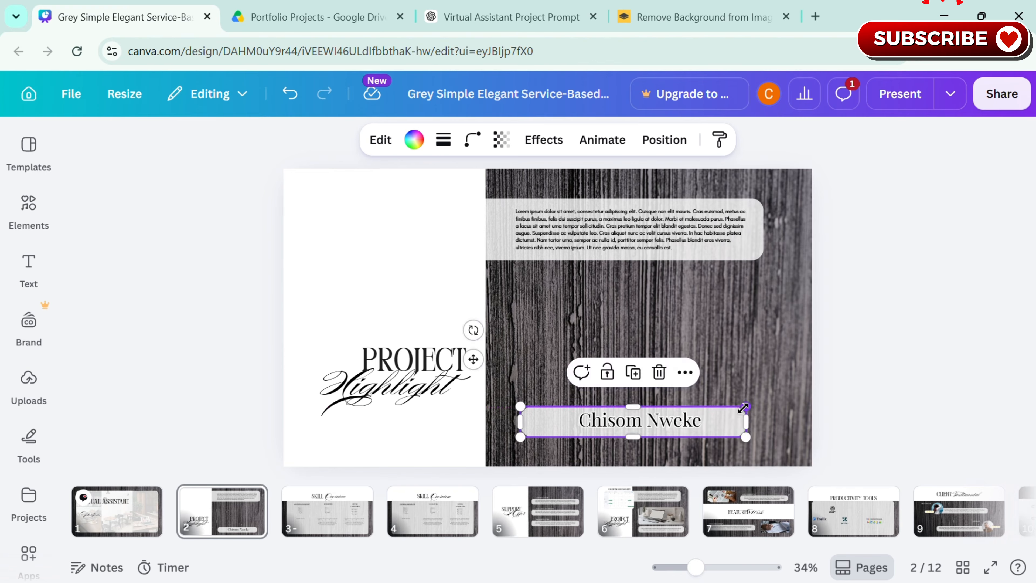
- Narrow the name label box from its left side to 731 × 93
left_click_drag(521, 405, 544, 404)
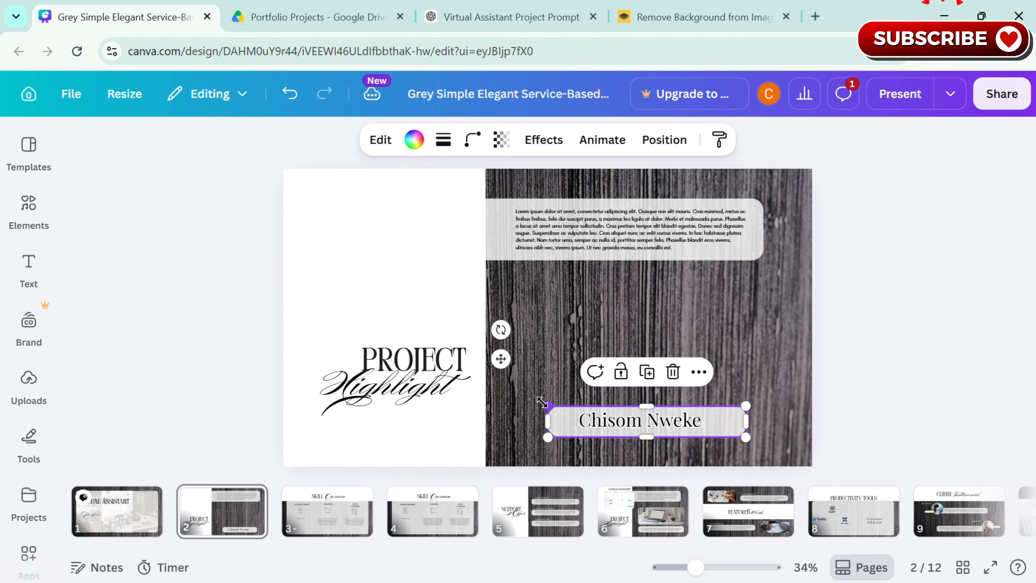
left_click(830, 400)
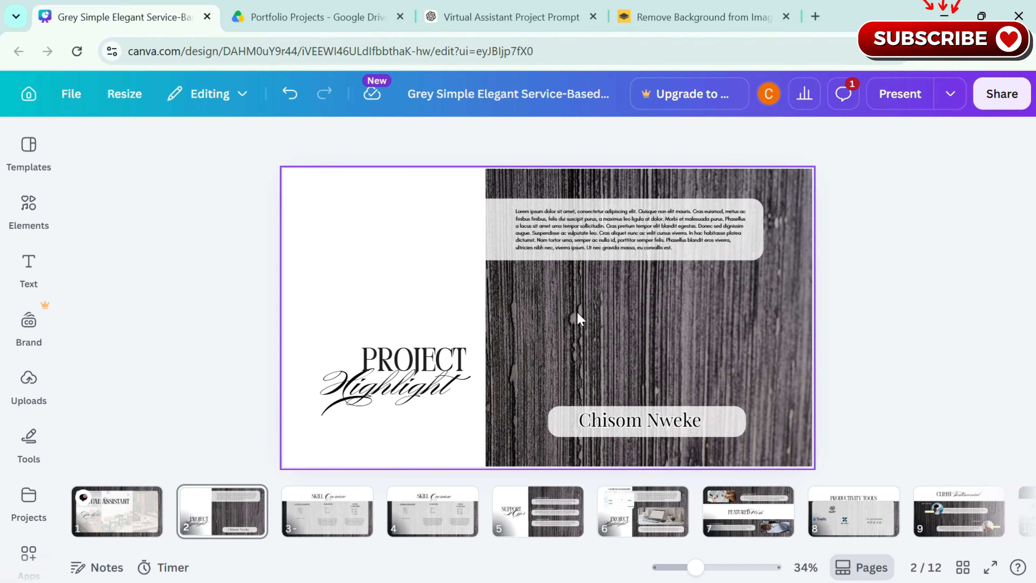
- Enlarge and reposition the grey card, then delete the lorem ipsum placeholder paragraph
left_click(494, 240)
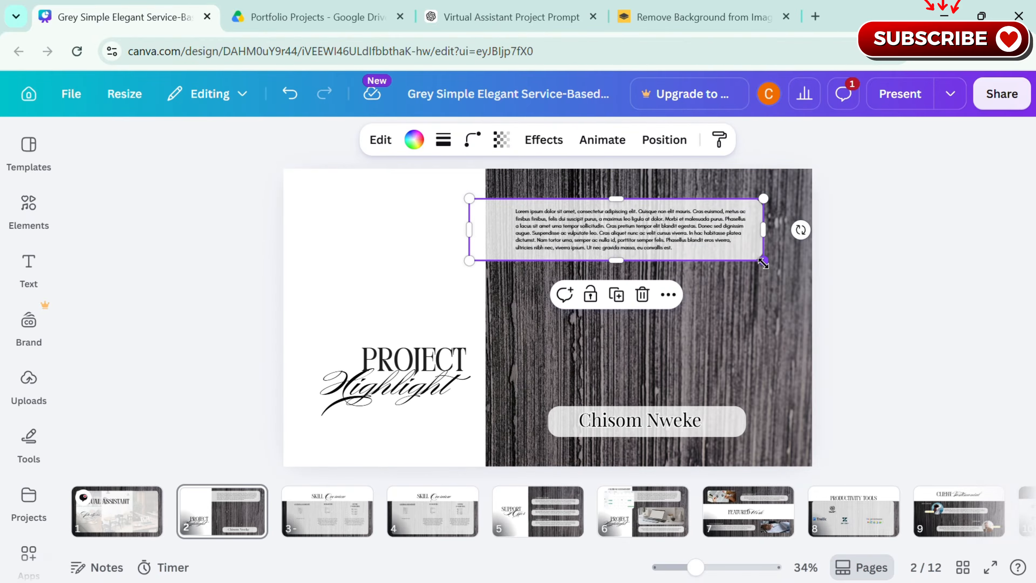
left_click_drag(763, 260, 764, 366)
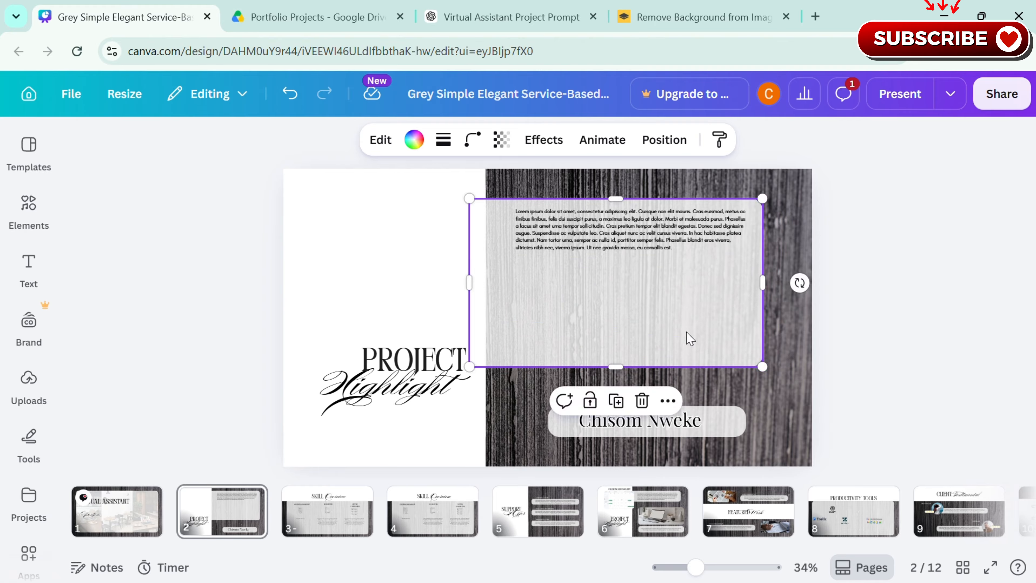
left_click_drag(686, 338, 703, 352)
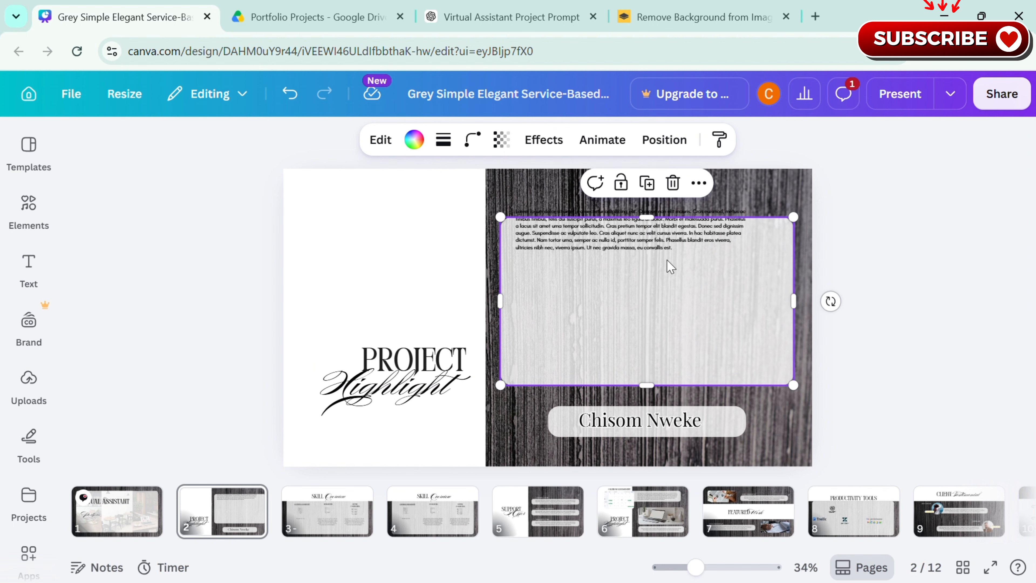
left_click(672, 240)
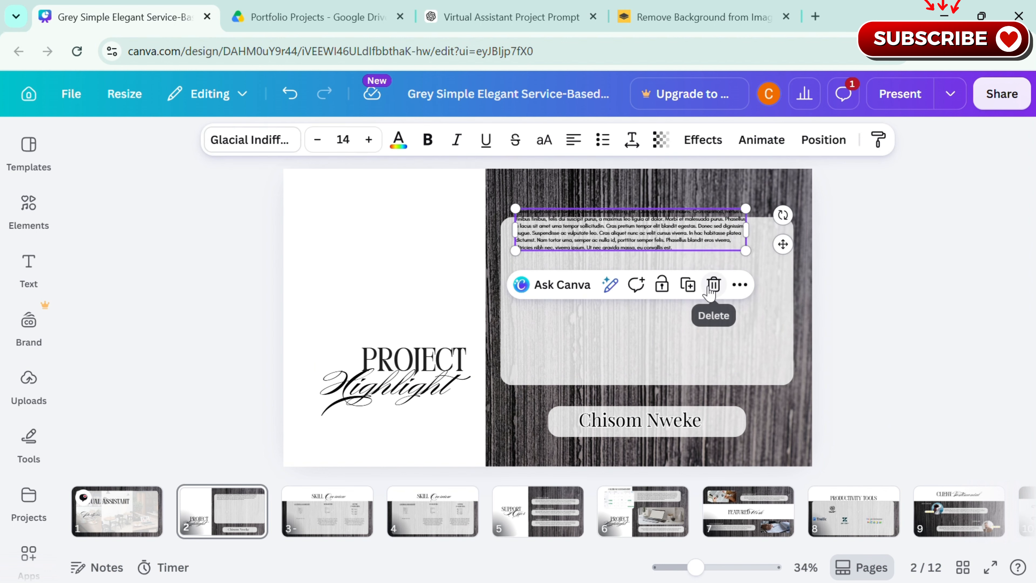
left_click(713, 284)
- Add a body text box at the top of the grey card and type the virtual-assistant bio
left_click(29, 267)
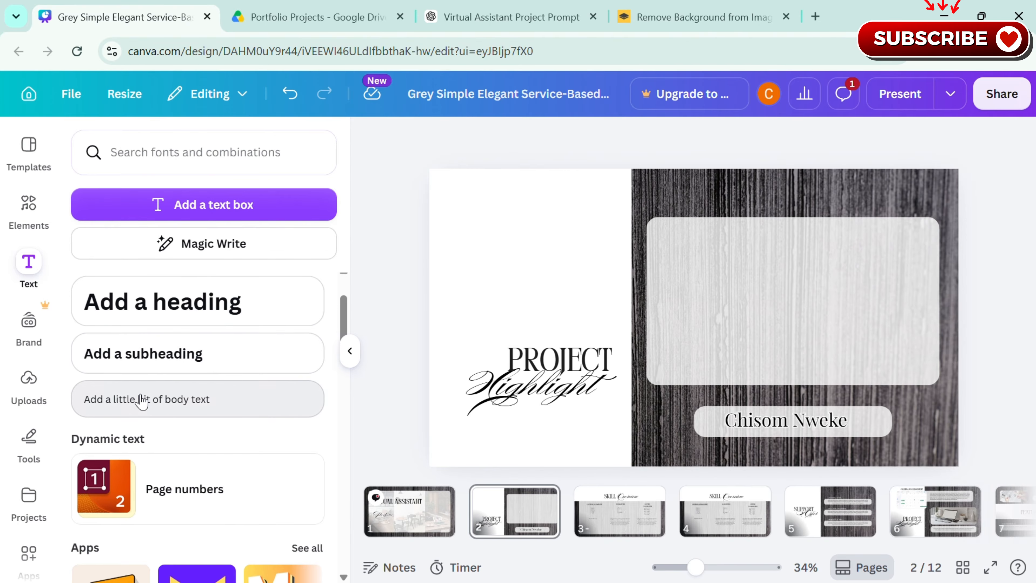
left_click(151, 399)
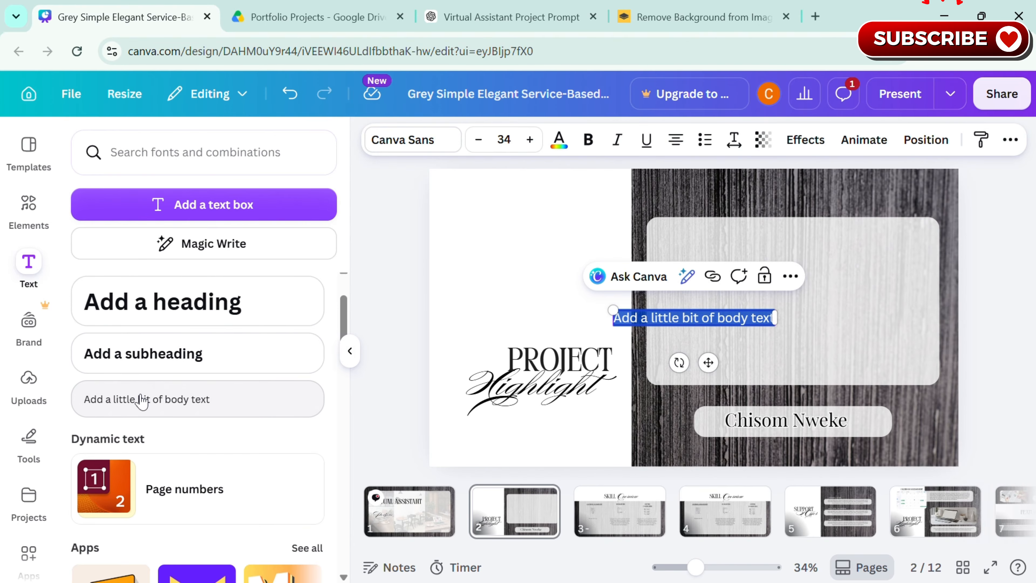
left_click(667, 317)
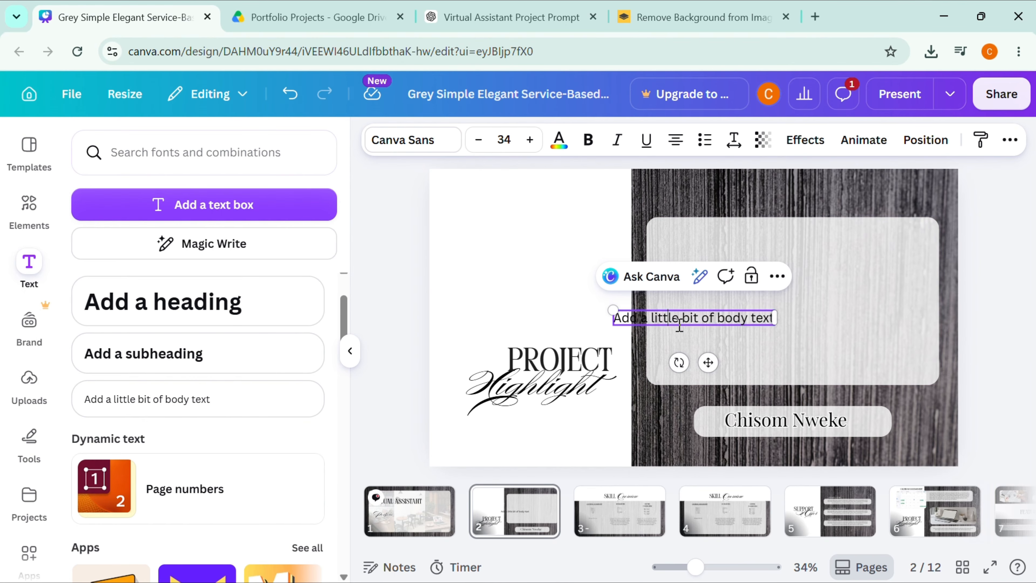
double_click(628, 317)
left_click(555, 321)
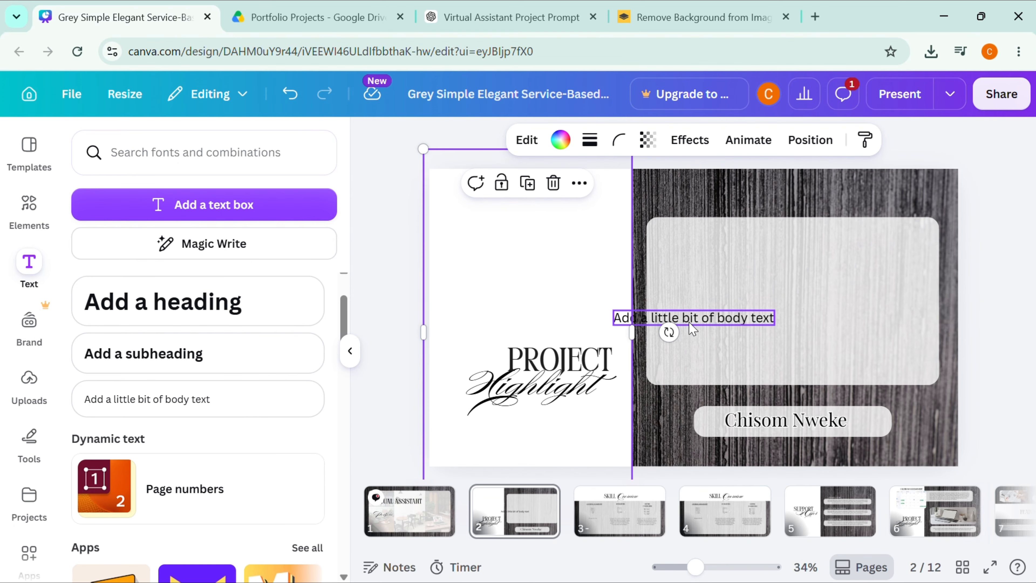
left_click_drag(692, 330, 748, 245)
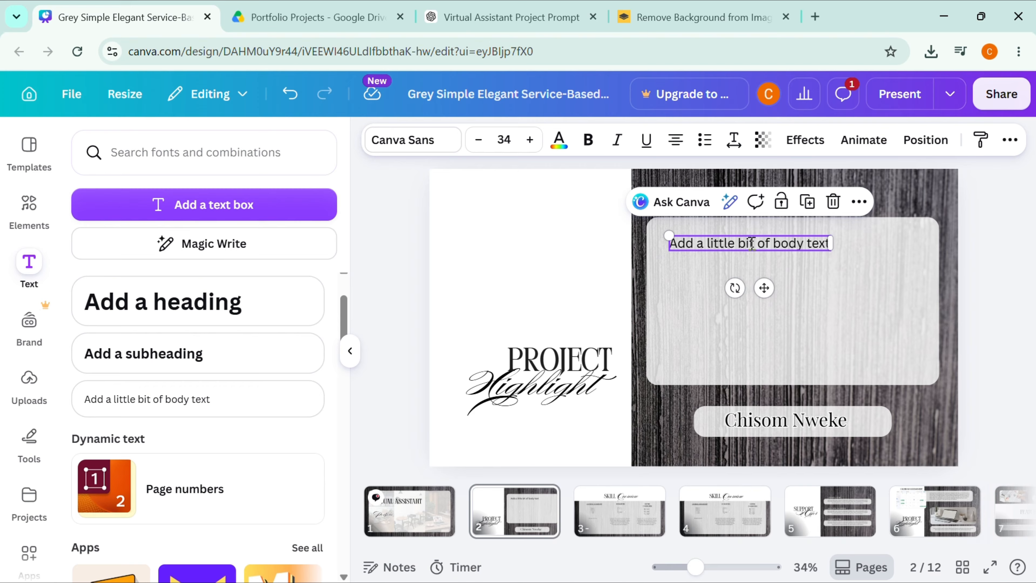
left_click(752, 244)
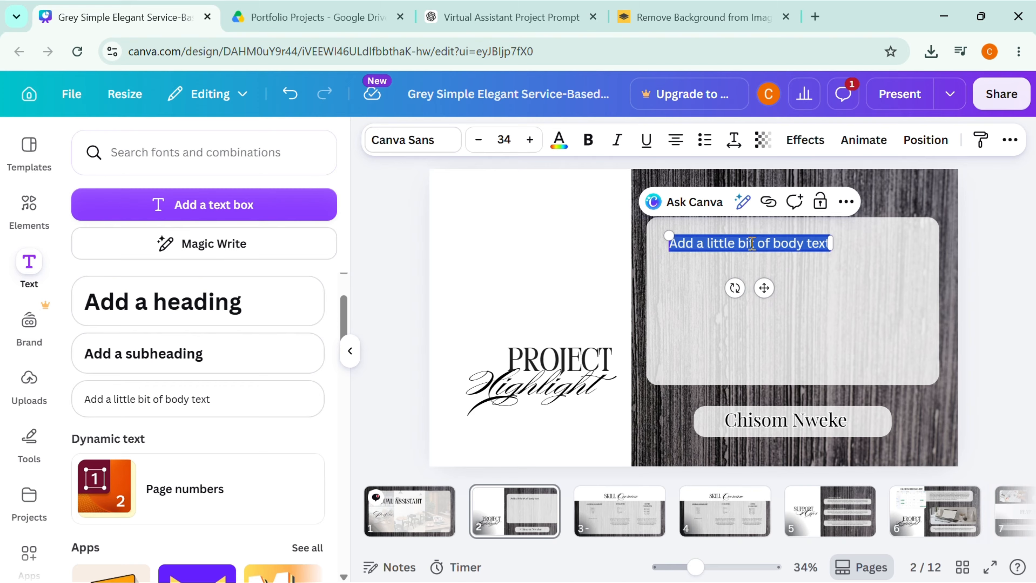
key("BackSpace")
type("A c")
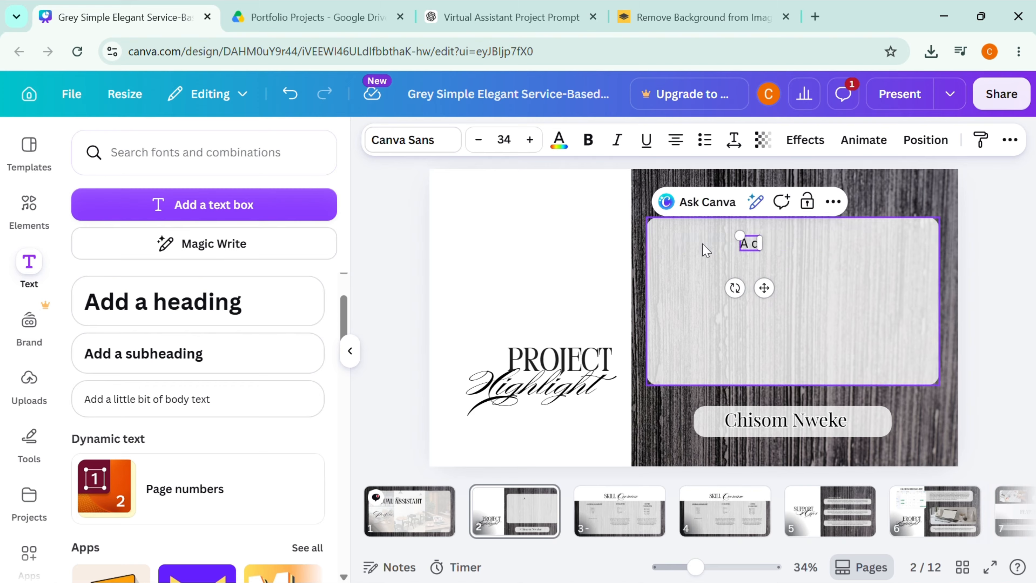
type("edica")
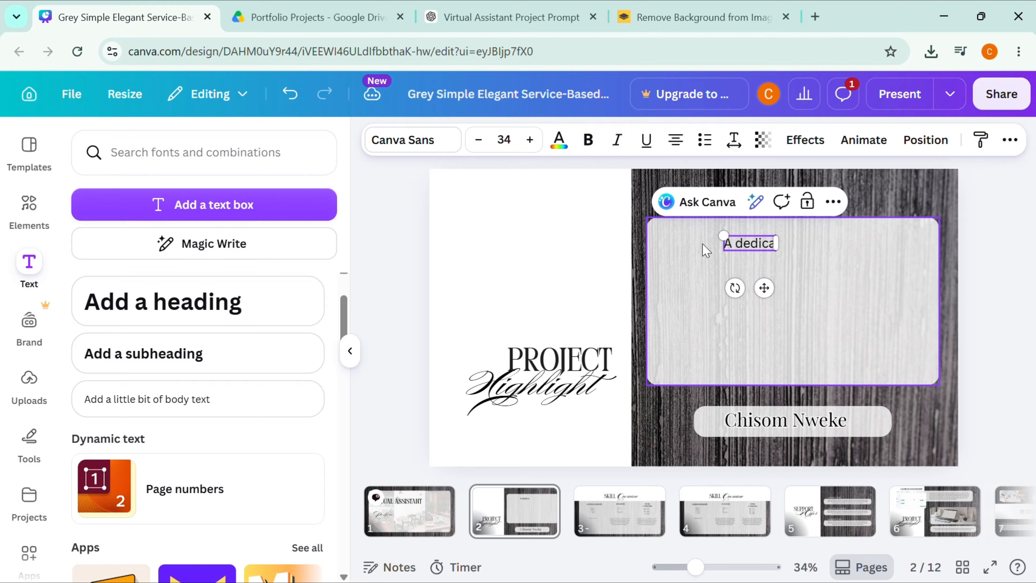
type("ted")
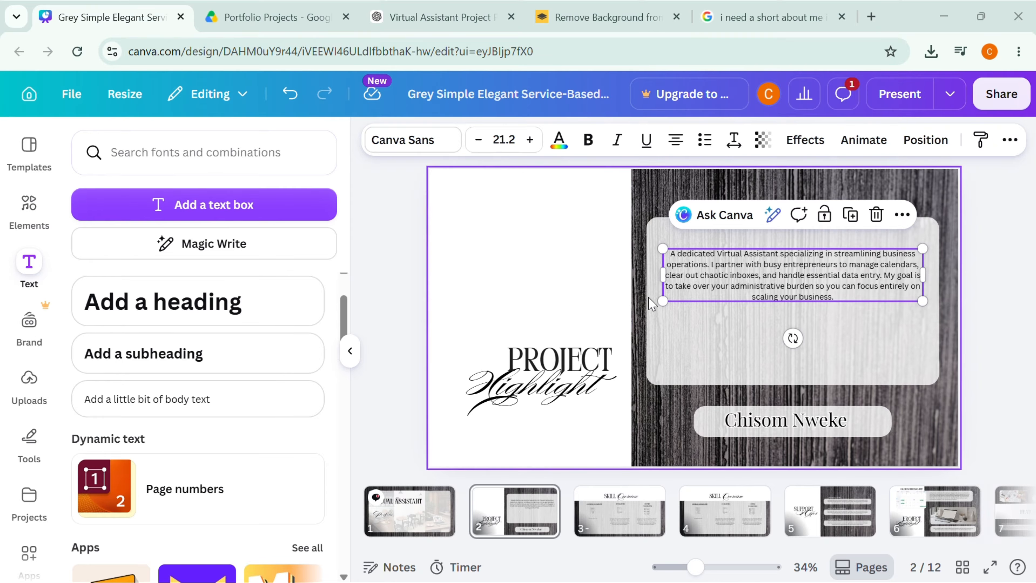
- Shorten the grey card to fit the bio paragraph
left_click(863, 319)
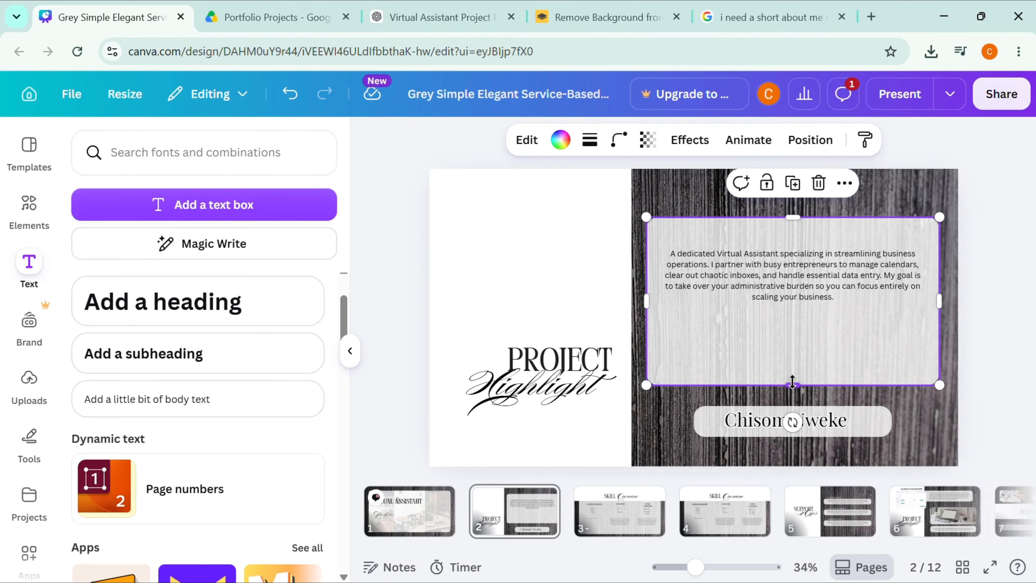
left_click_drag(792, 383, 792, 342)
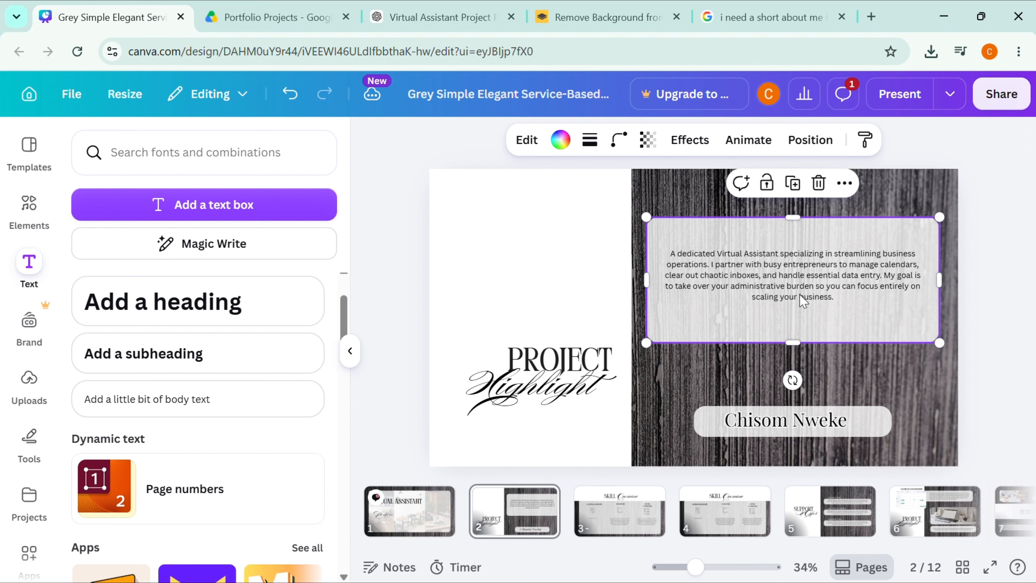
left_click(802, 282)
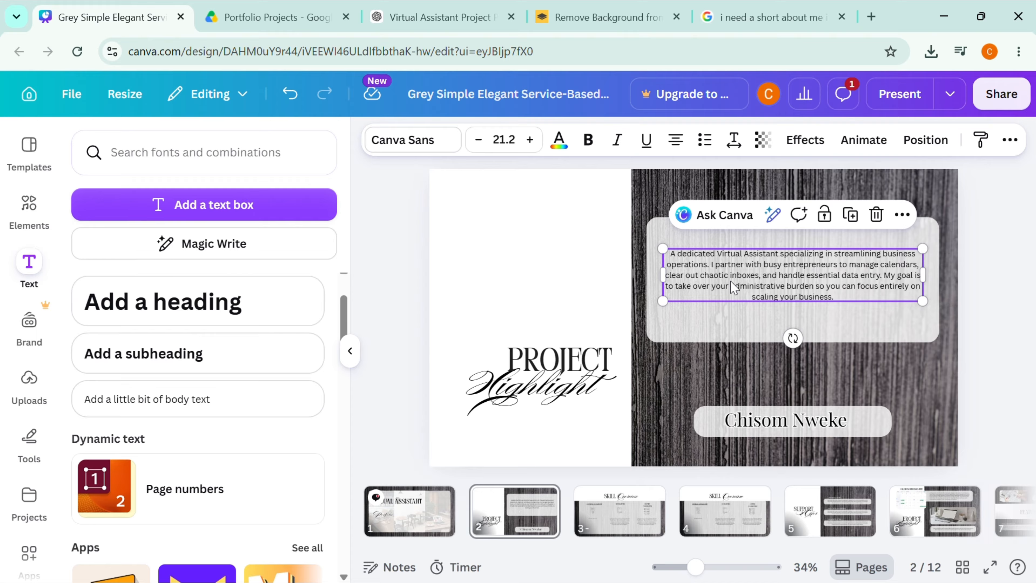
- Replace the heading word PROJECT with ABOUT
double_click(748, 258)
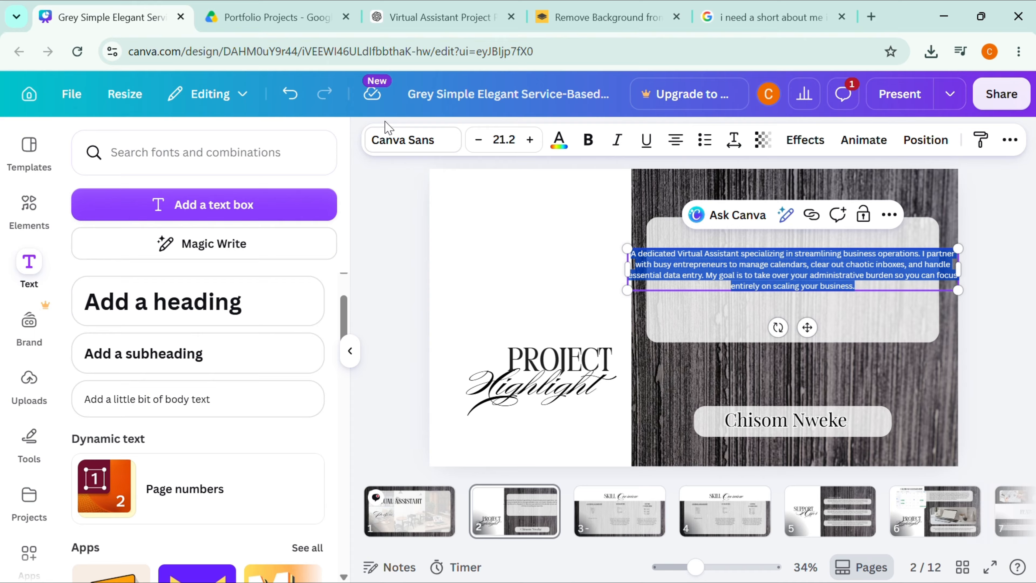
double_click(534, 358)
type("A")
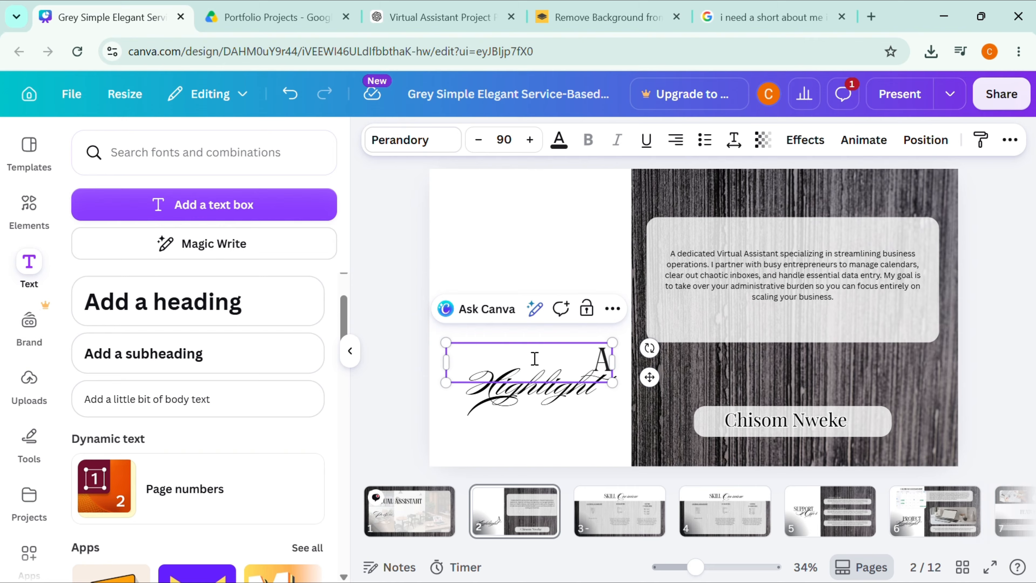
type("BOUT")
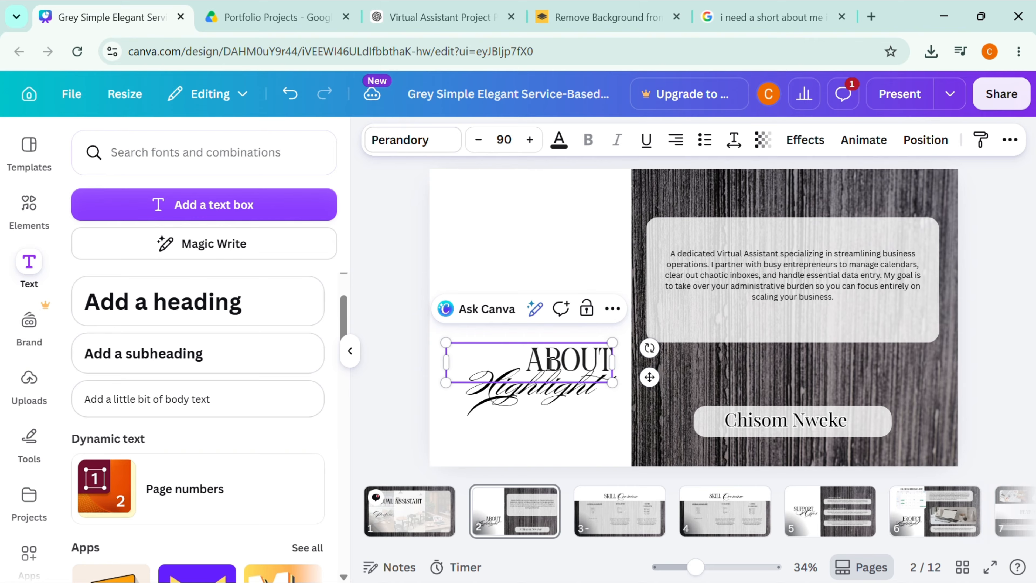
- Replace the script word Highlight with Me and move it right beneath ABOUT
left_click(575, 389)
double_click(583, 398)
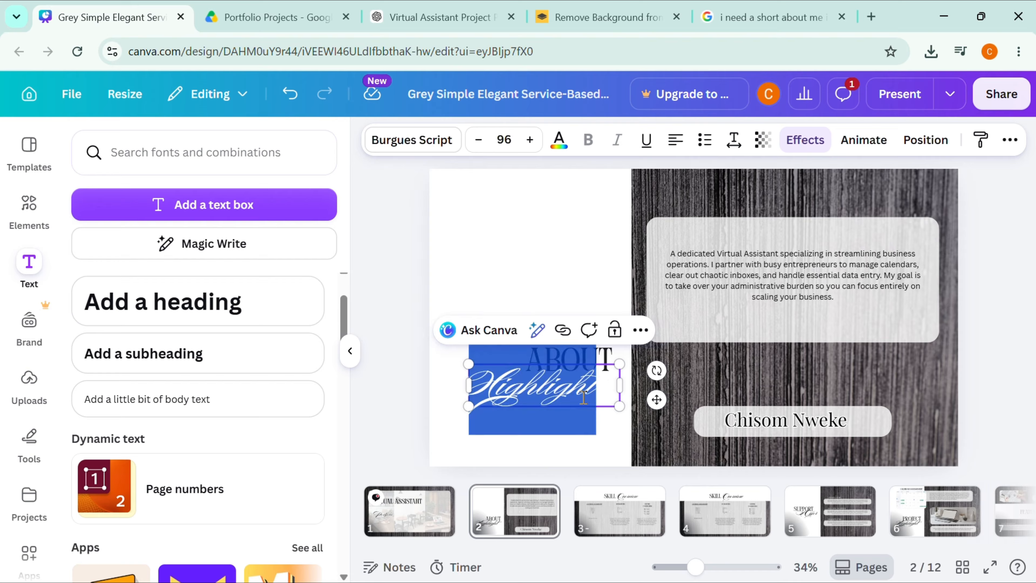
type("me")
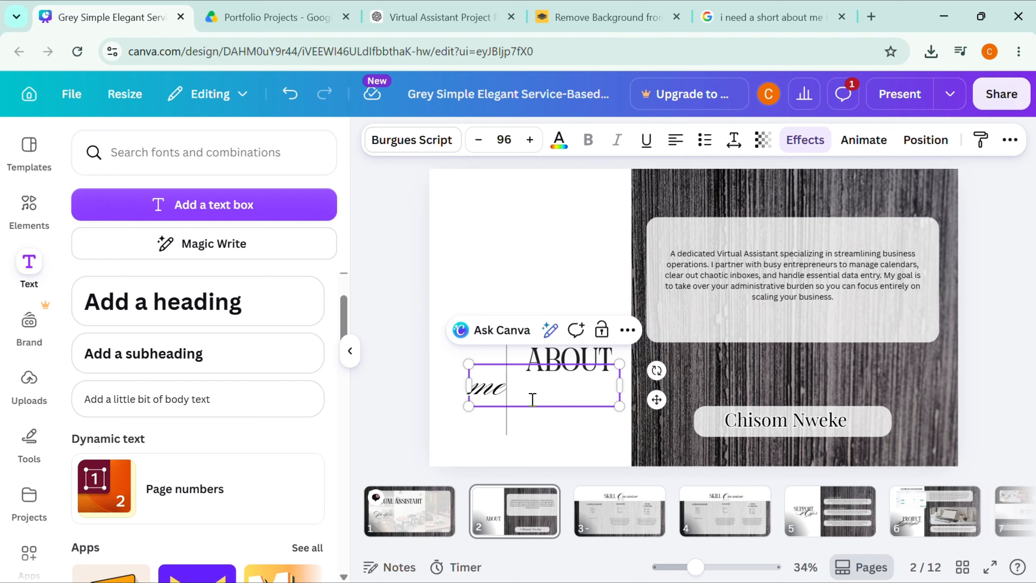
key("BackSpace")
key("BackSpace")
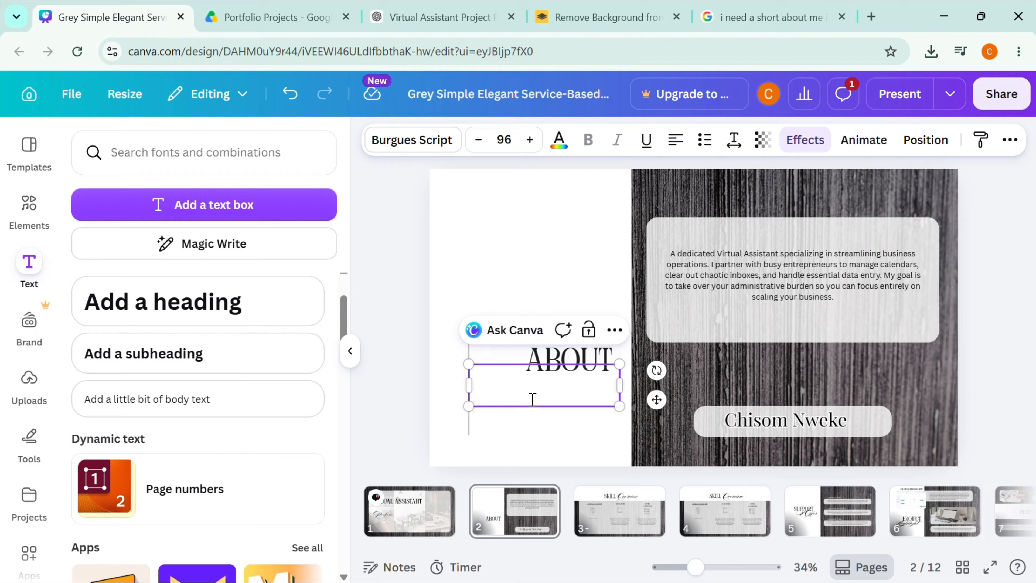
type("MC")
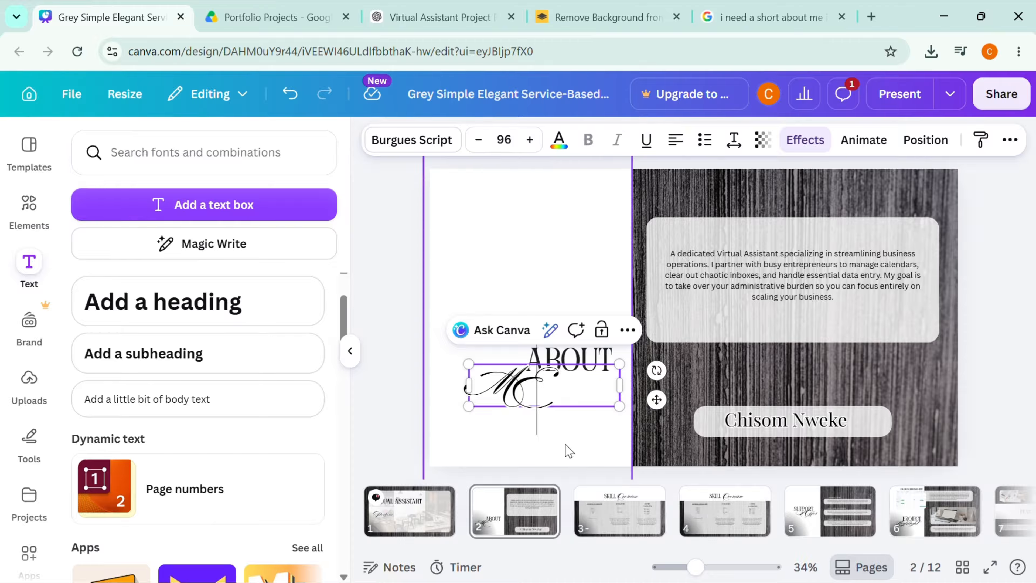
left_click(685, 406)
left_click(549, 398)
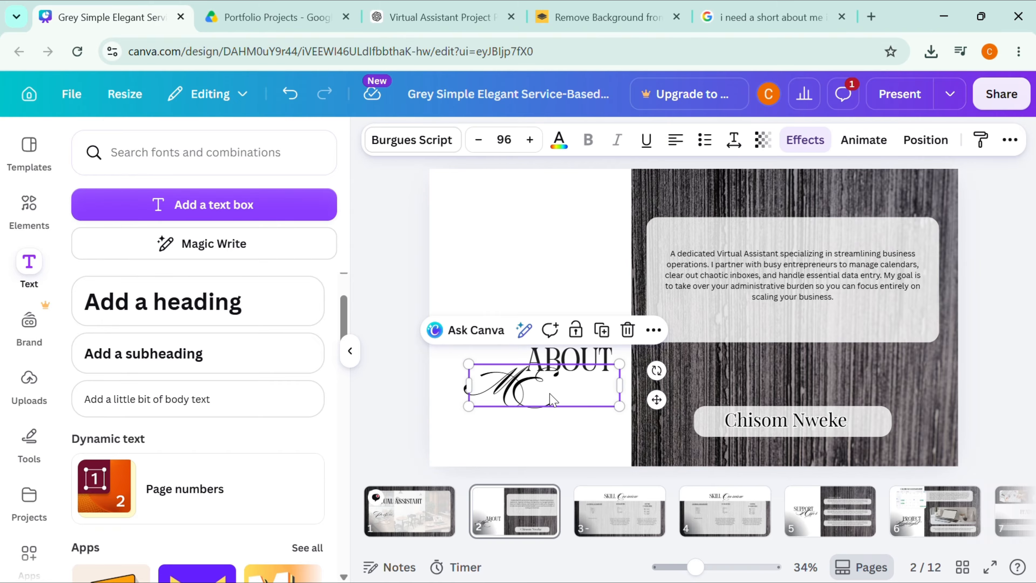
left_click_drag(551, 399, 594, 397)
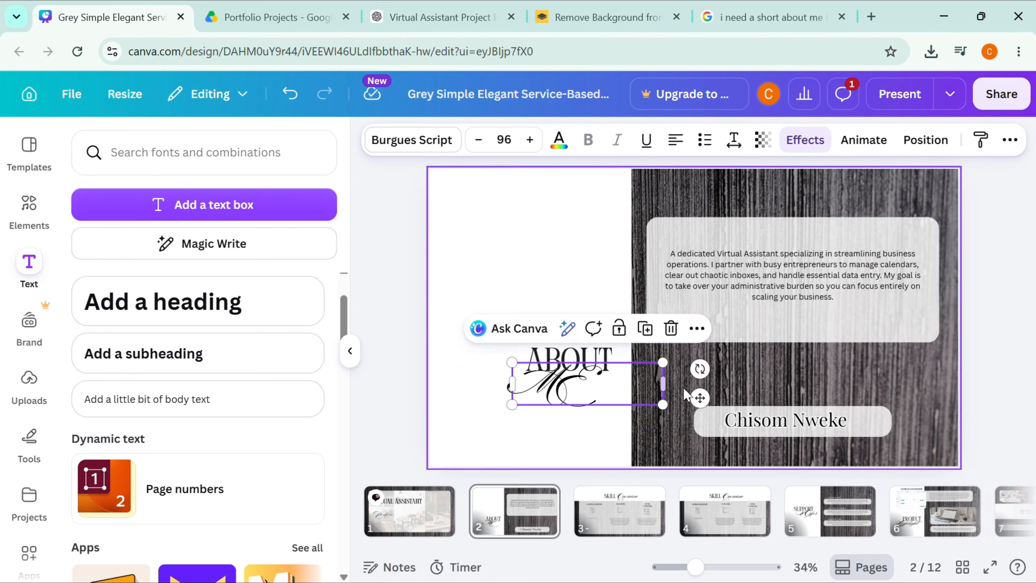
left_click(751, 351)
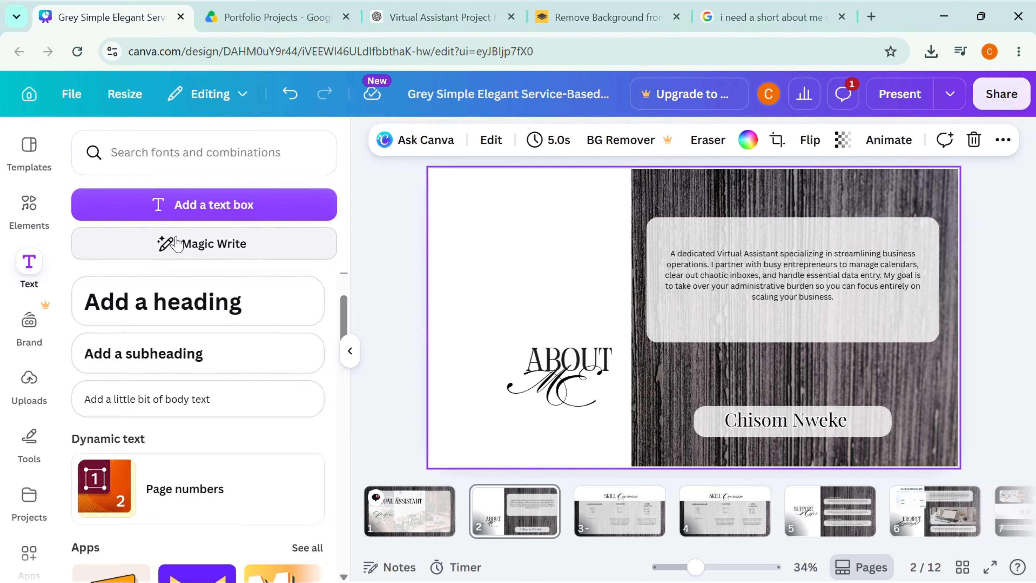
- Upload the grey-background headshot, try it beside the title, then delete it from the slide
left_click(29, 385)
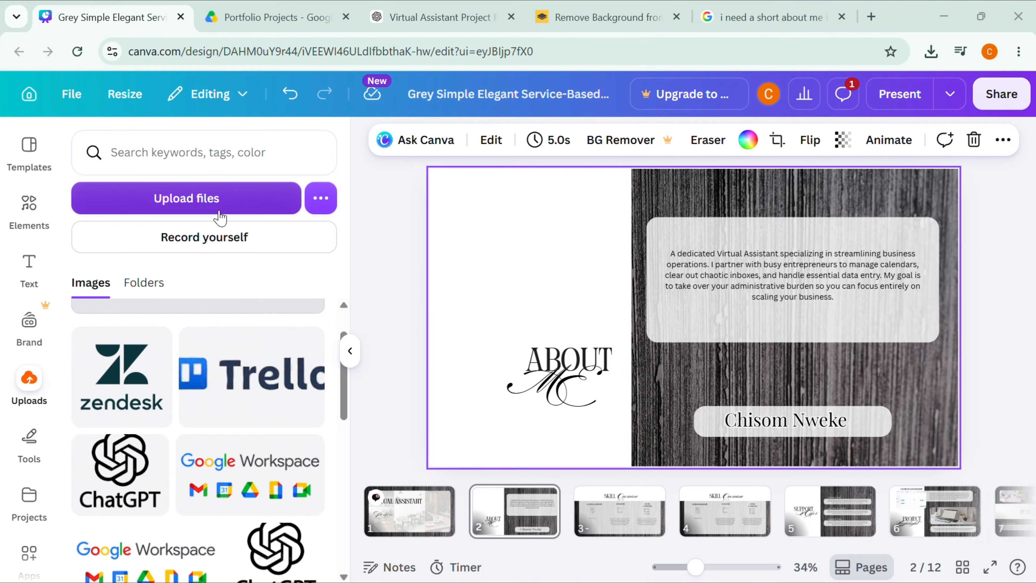
left_click(214, 210)
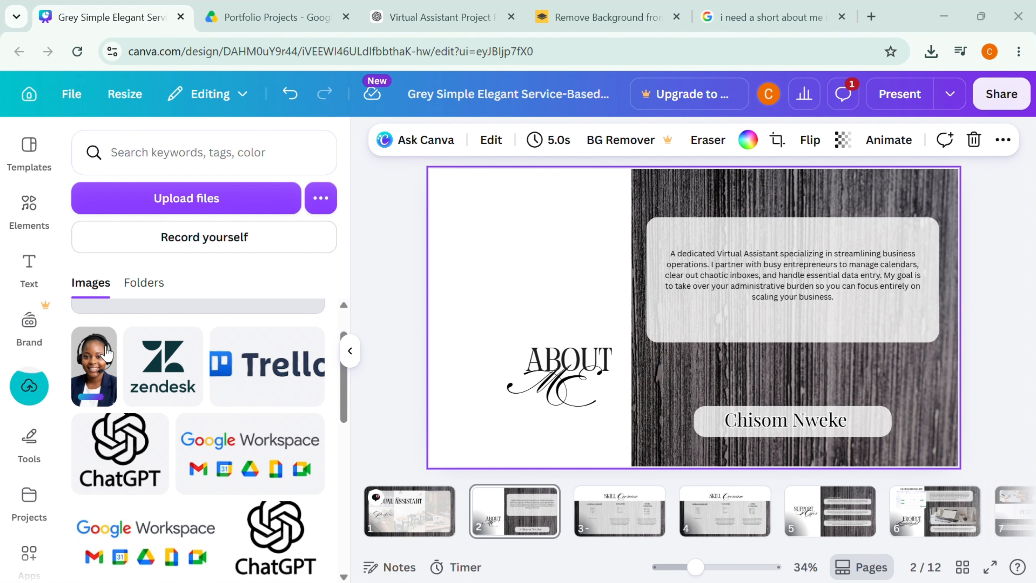
left_click(103, 363)
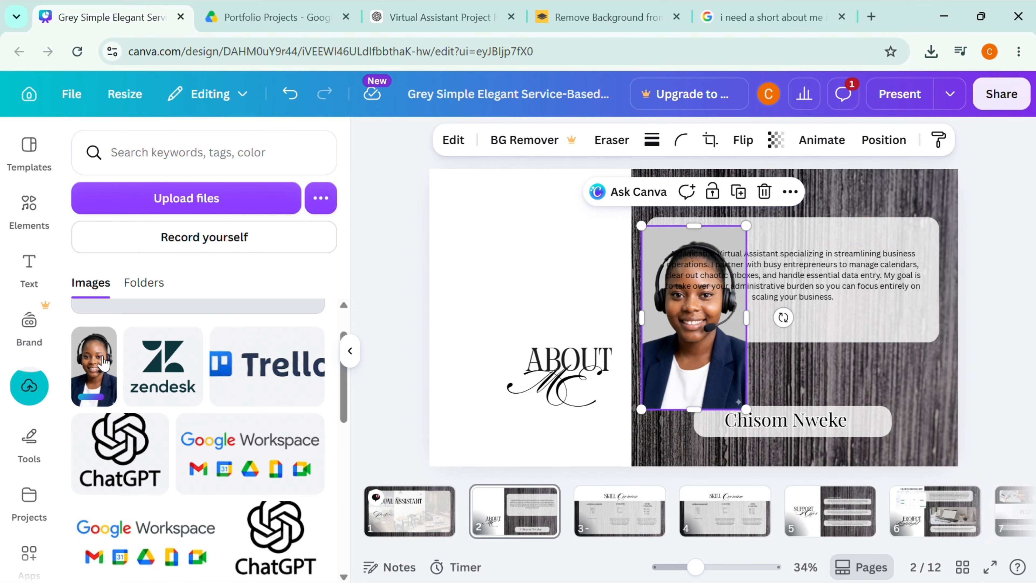
left_click_drag(710, 386, 533, 334)
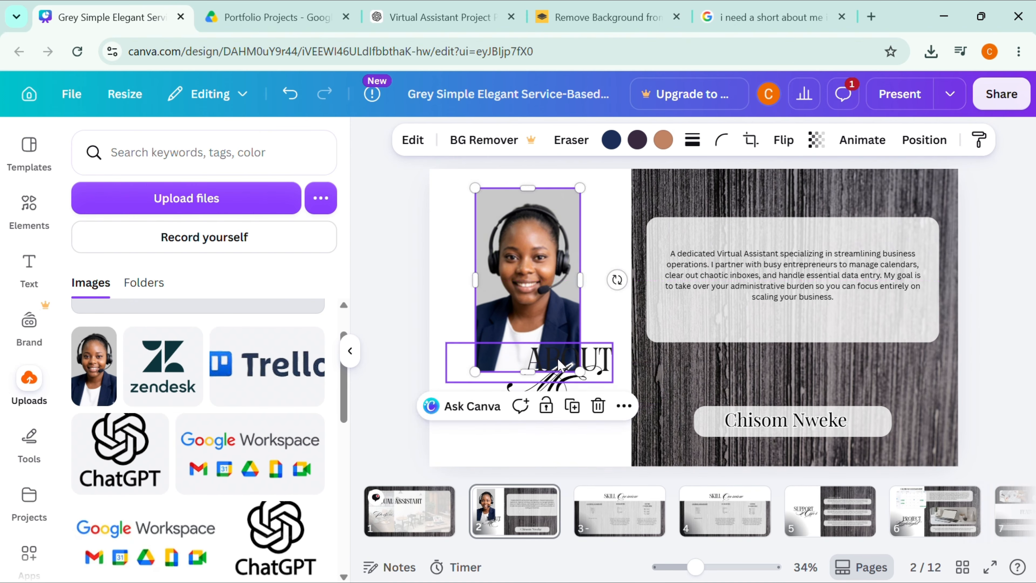
left_click_drag(584, 379, 624, 444)
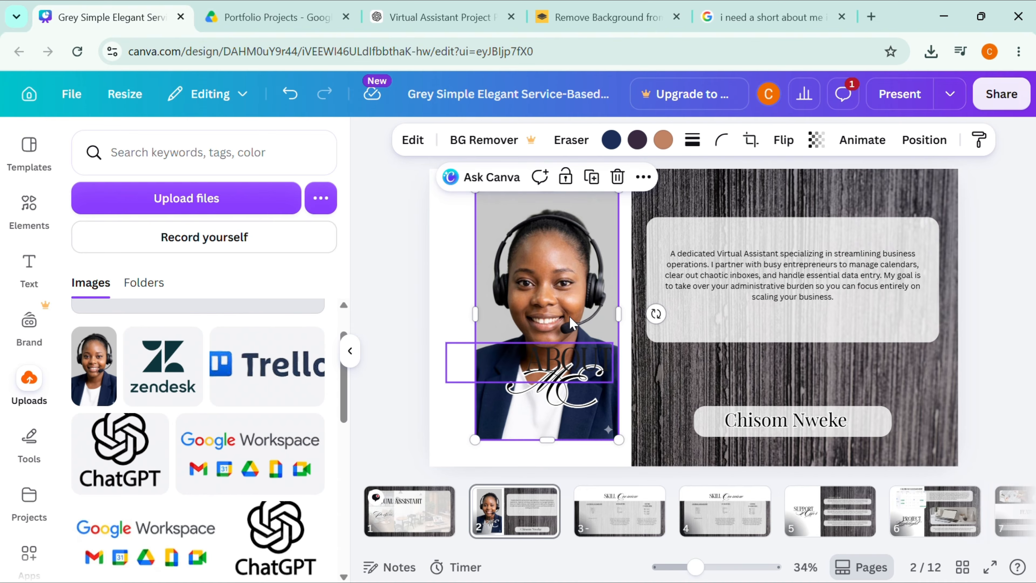
left_click(617, 178)
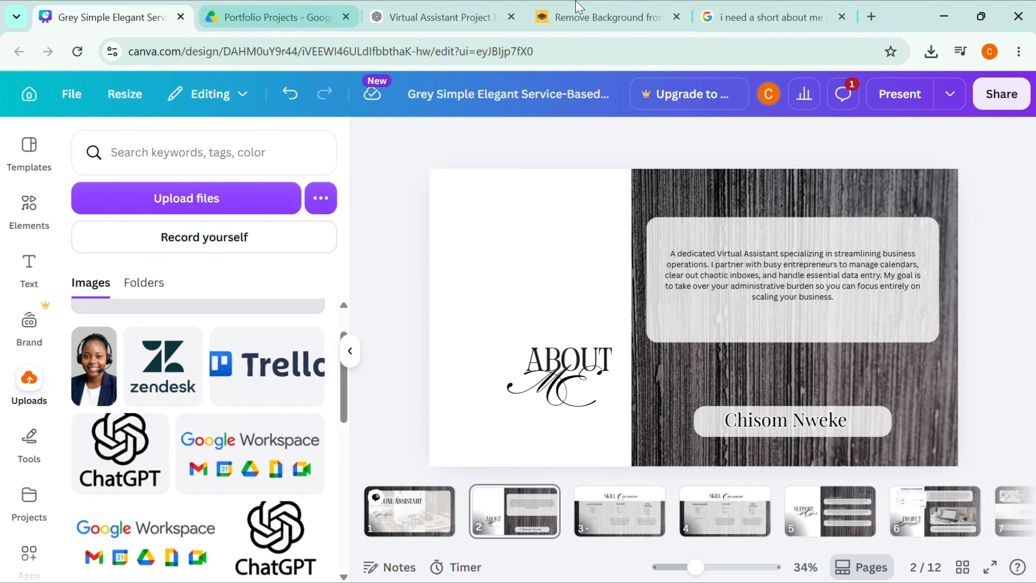
- Upload the Gemini_Generated_Image headshot to remove.bg to strip its grey background
left_click(626, 10)
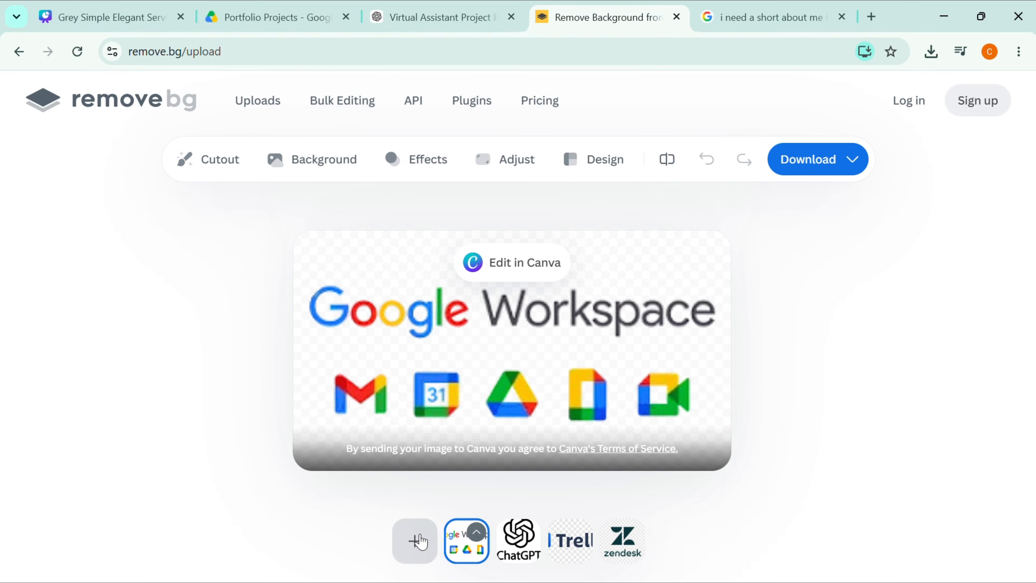
left_click(420, 541)
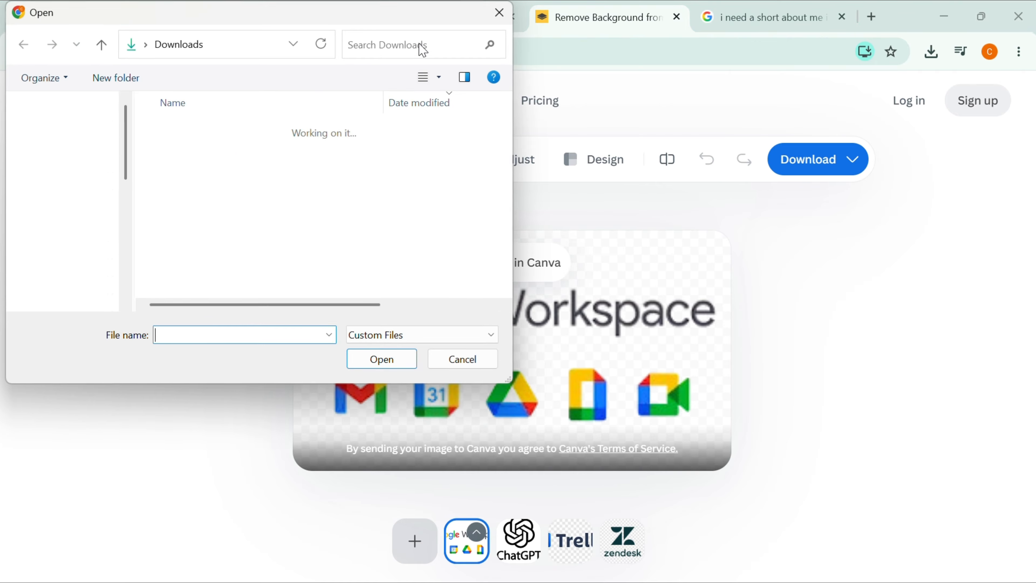
left_click(403, 359)
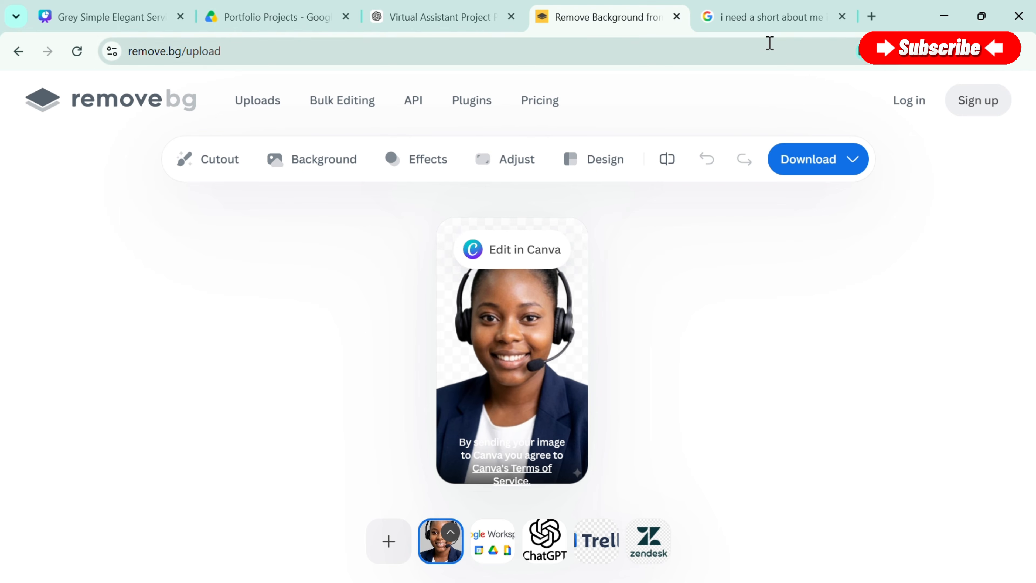
- Search Google for snapseed and open the Snapseed Online result
left_click(882, 18)
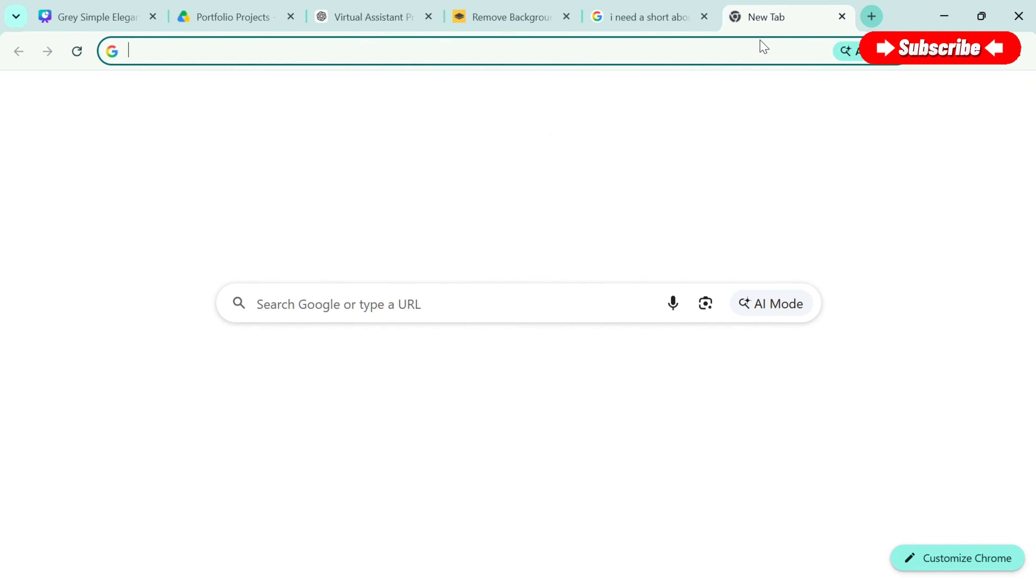
left_click(697, 56)
type("SNAP S")
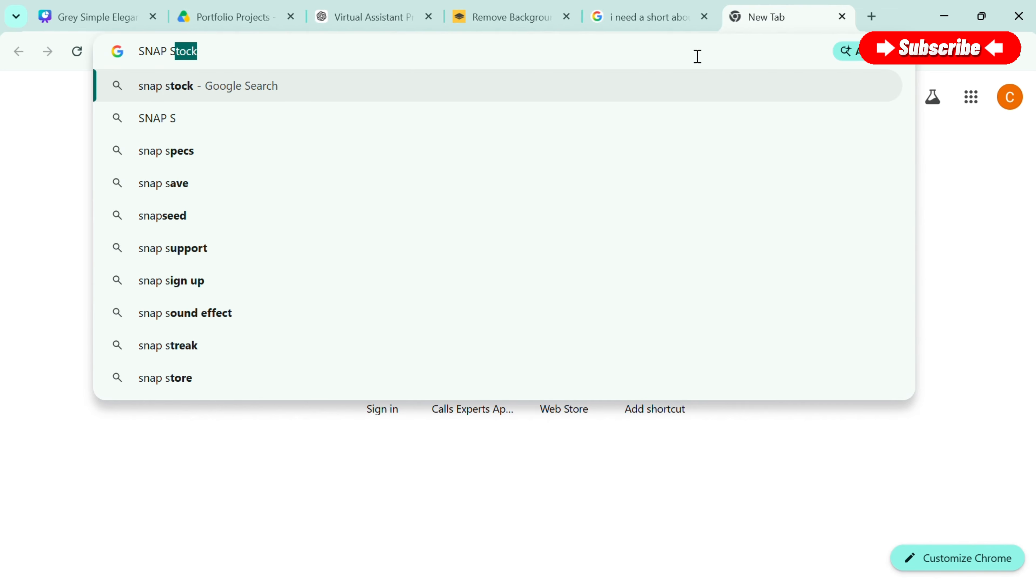
key("BackSpace")
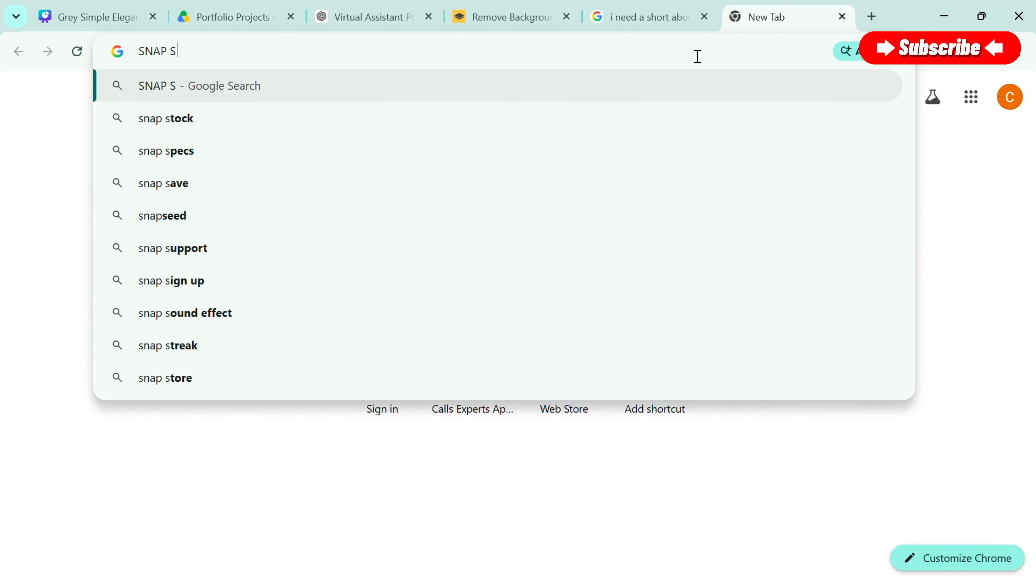
key("BackSpace")
type("SED")
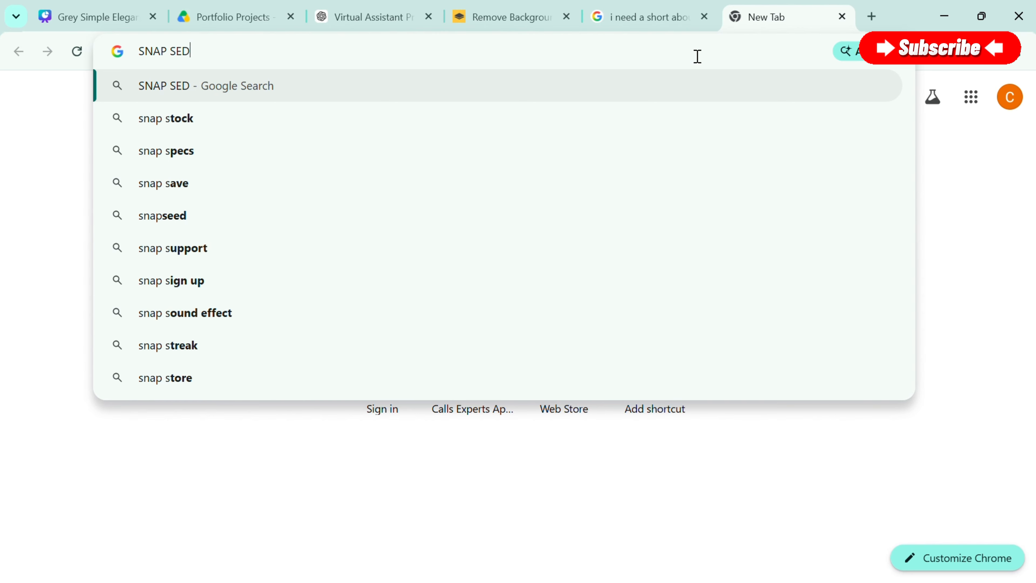
left_click(288, 117)
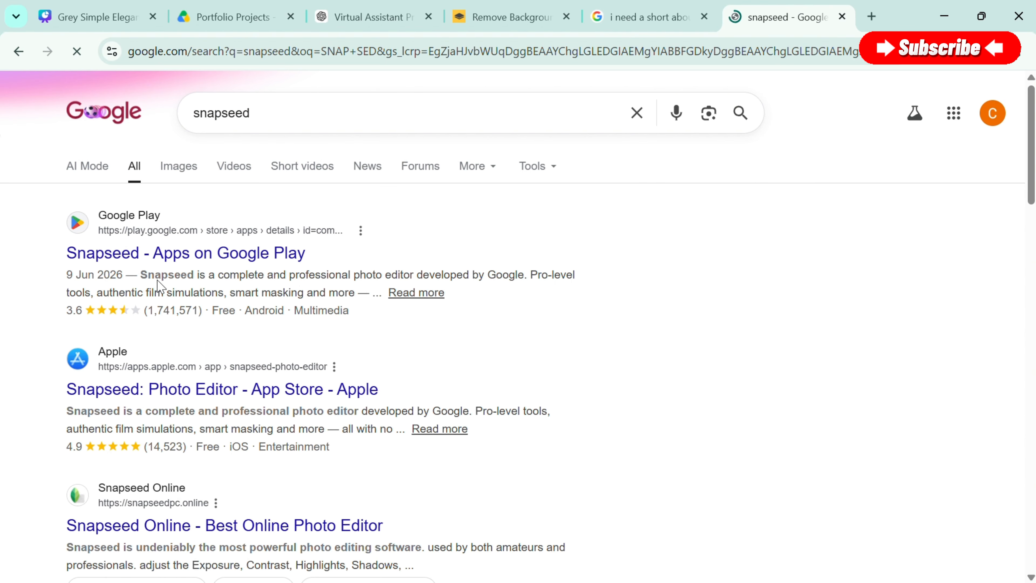
scroll(81, 405, "down", 2)
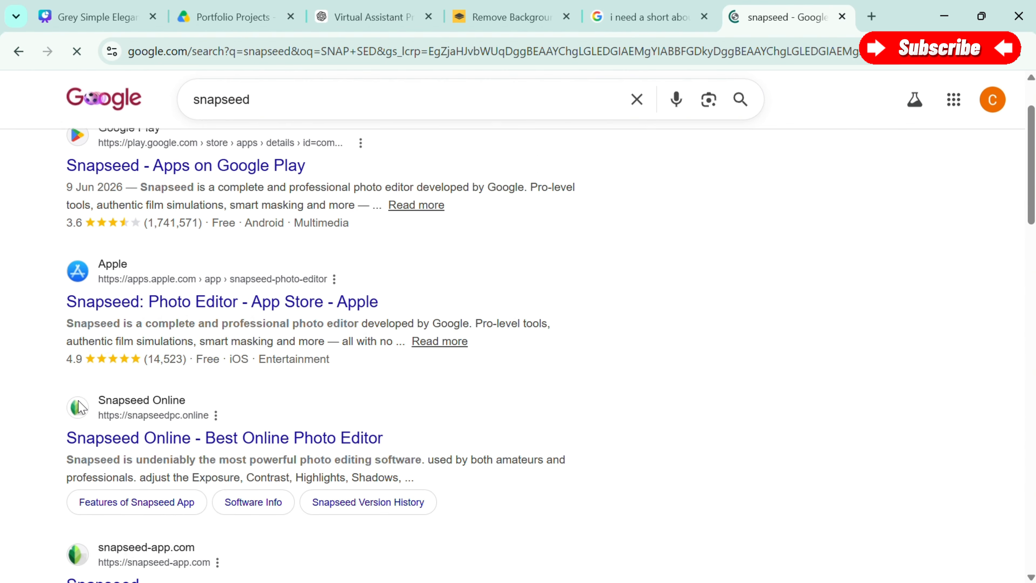
left_click(101, 437)
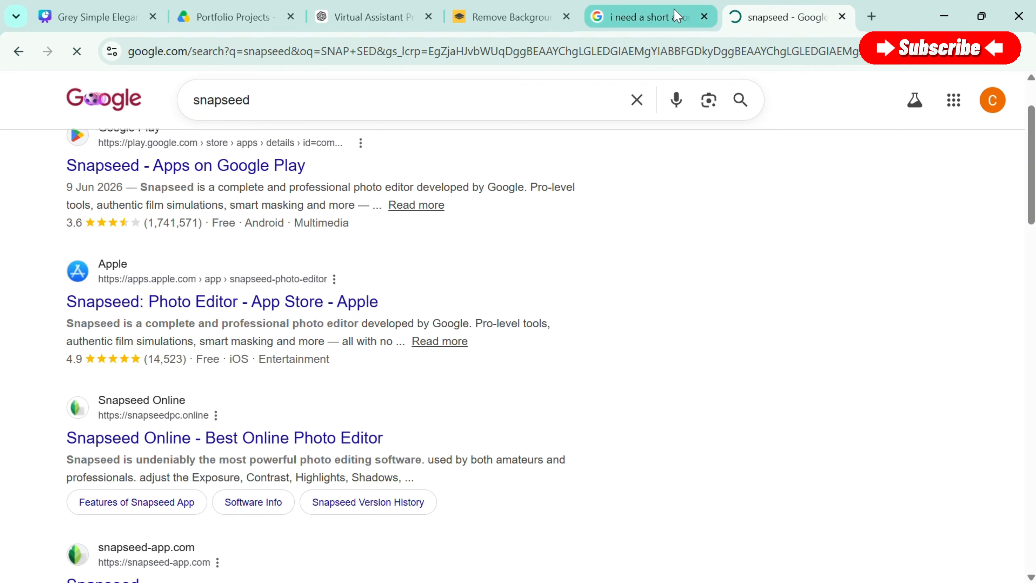
- Close the extra tabs, download the cutout headshot as a 290 KB preview PNG, and return to Canva
left_click(664, 16)
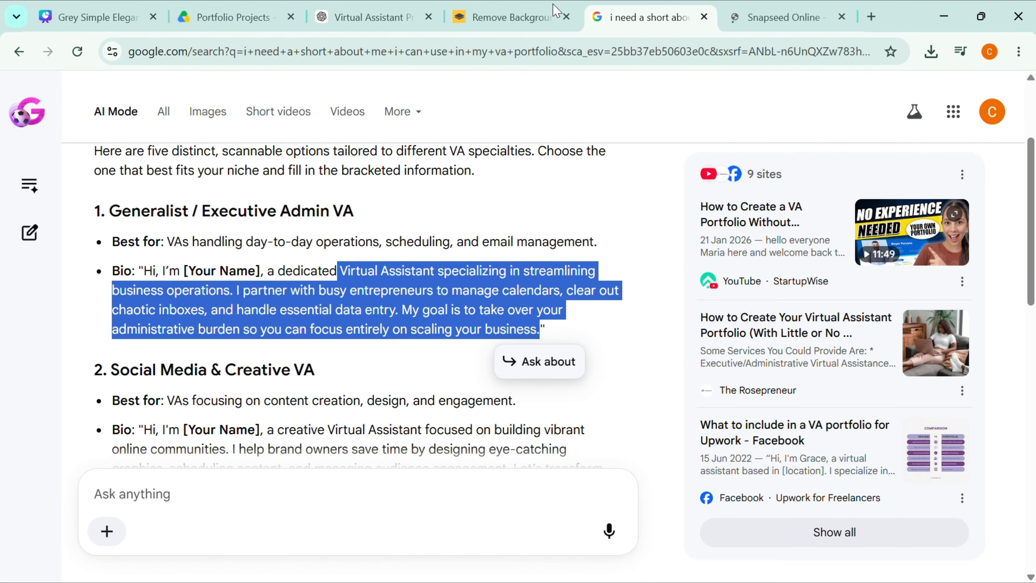
left_click(703, 17)
left_click(841, 17)
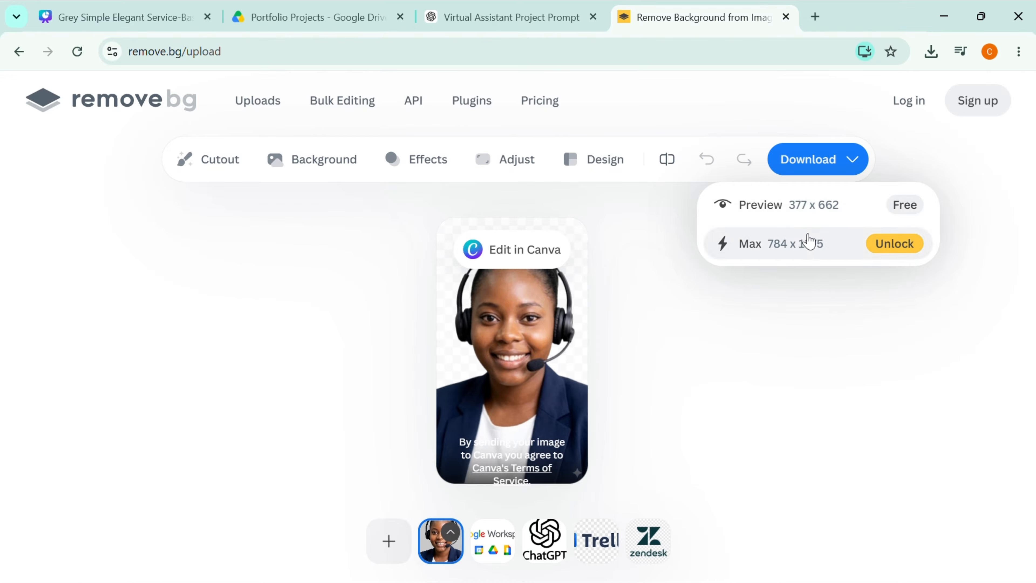
left_click(830, 218)
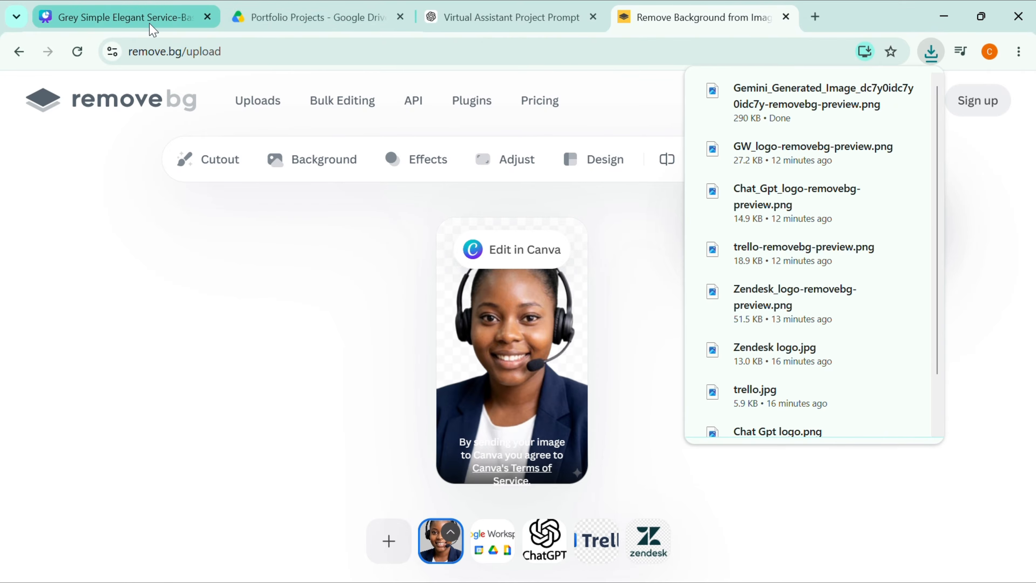
left_click(172, 17)
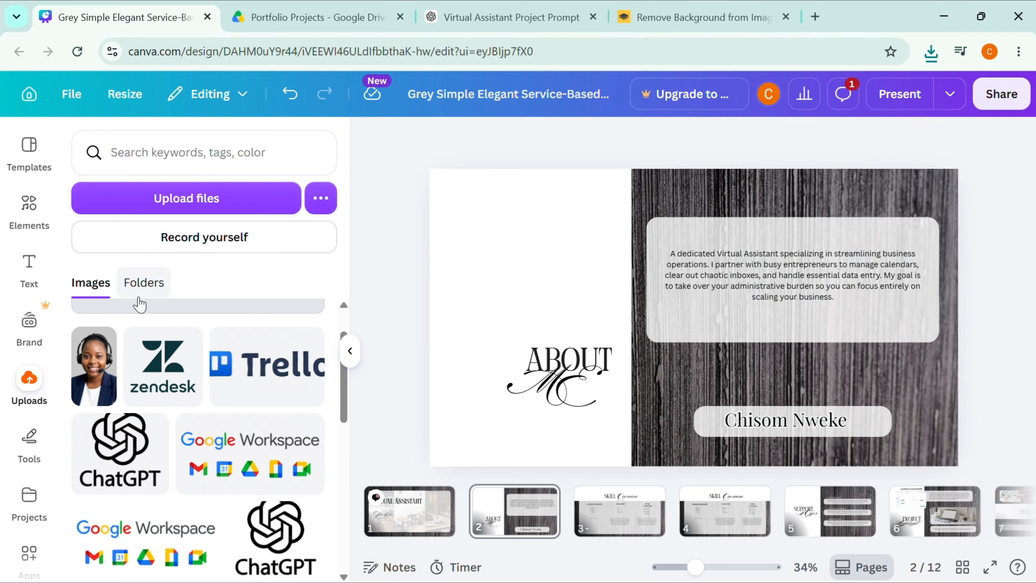
- Upload the Gemini_Generated_Image removebg-preview PNG into Canva's uploads
left_click(174, 195)
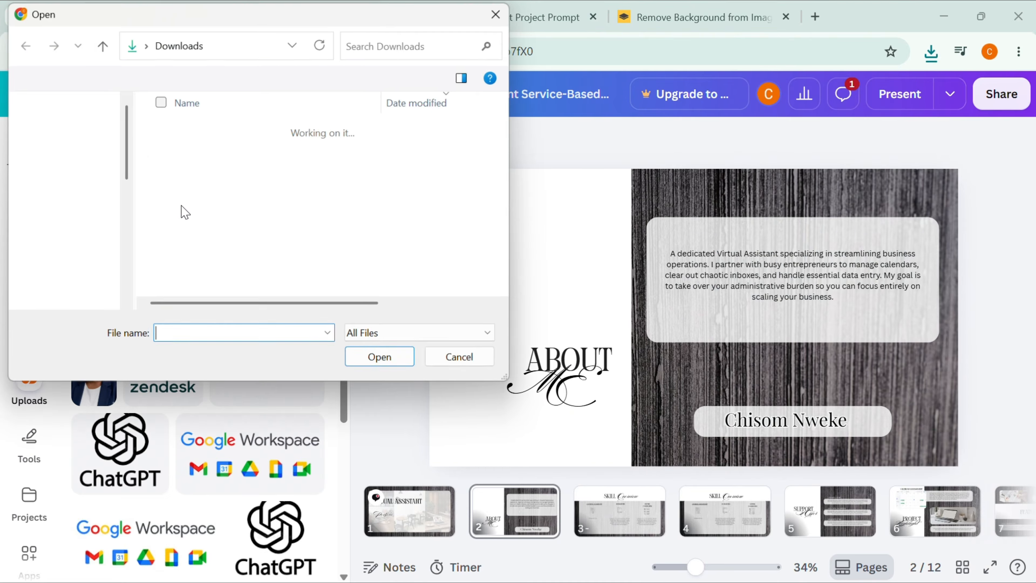
left_click(341, 163)
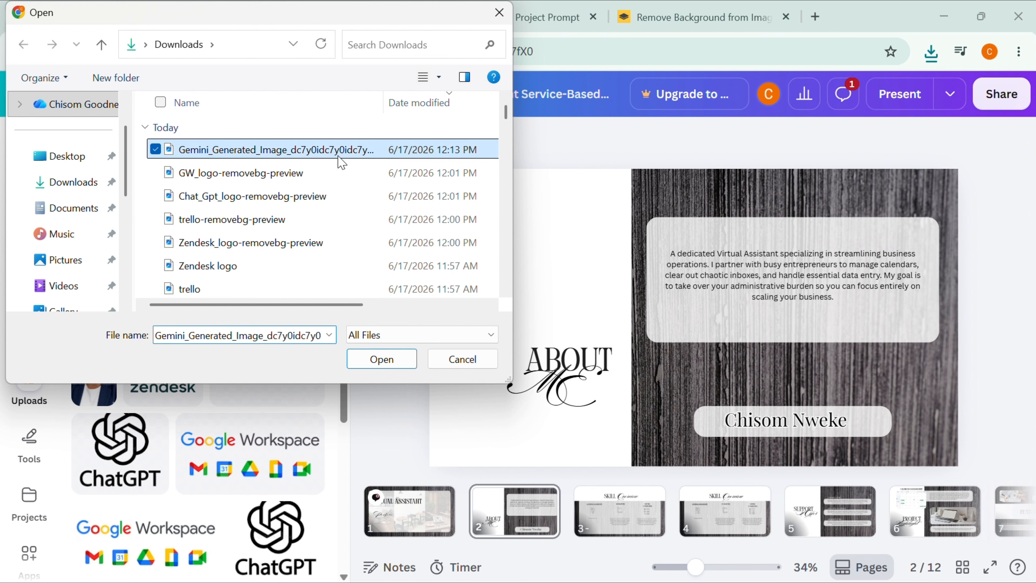
left_click(381, 359)
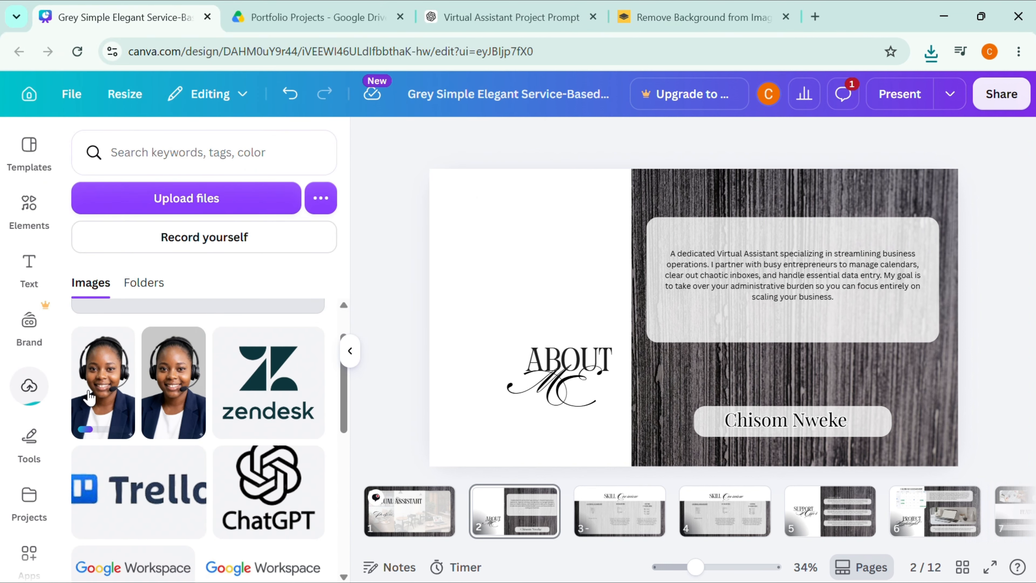
- Add the cutout headshot and enlarge it across the slide's left half
left_click(105, 404)
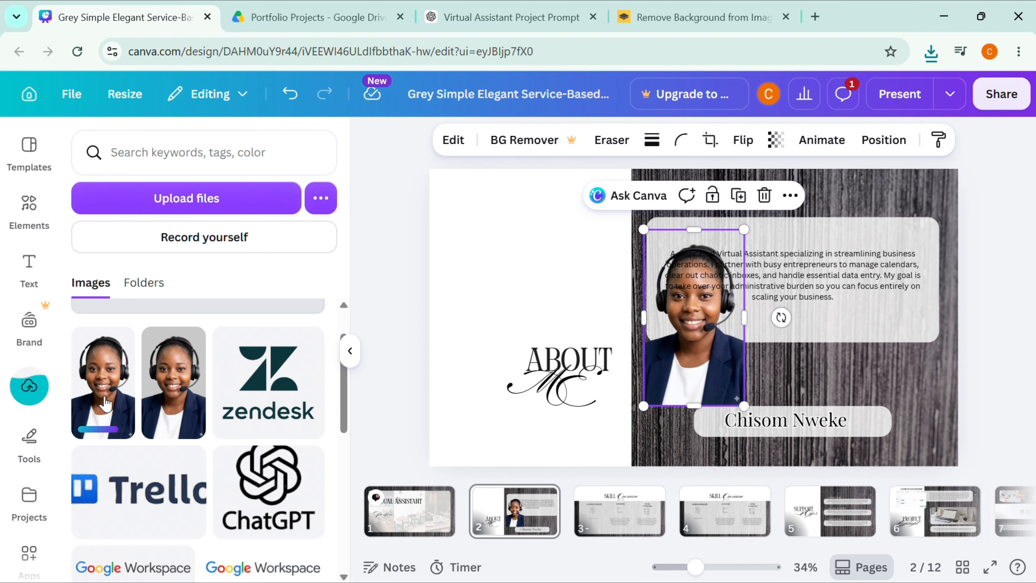
left_click_drag(650, 338, 488, 315)
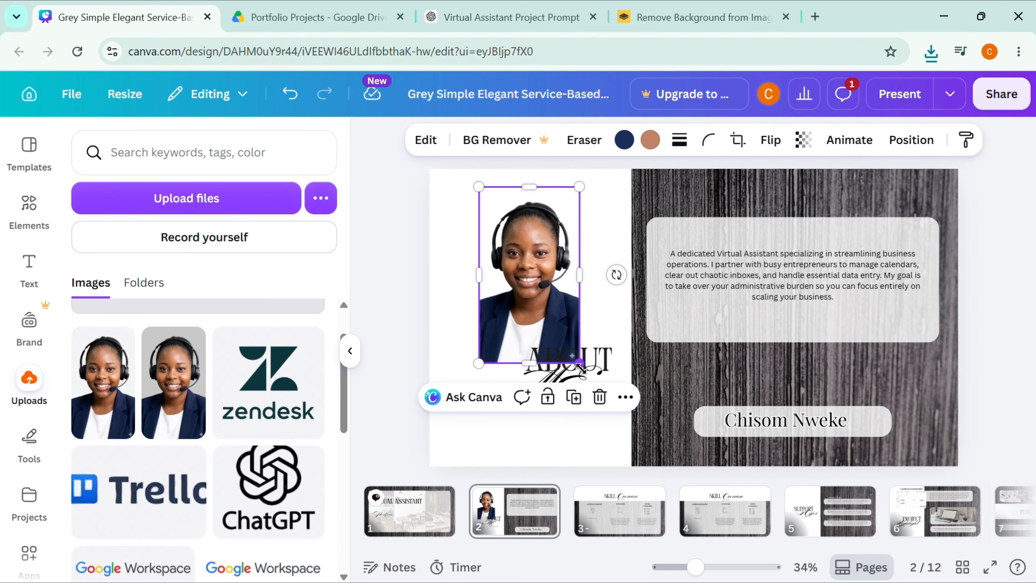
left_click_drag(579, 362, 638, 469)
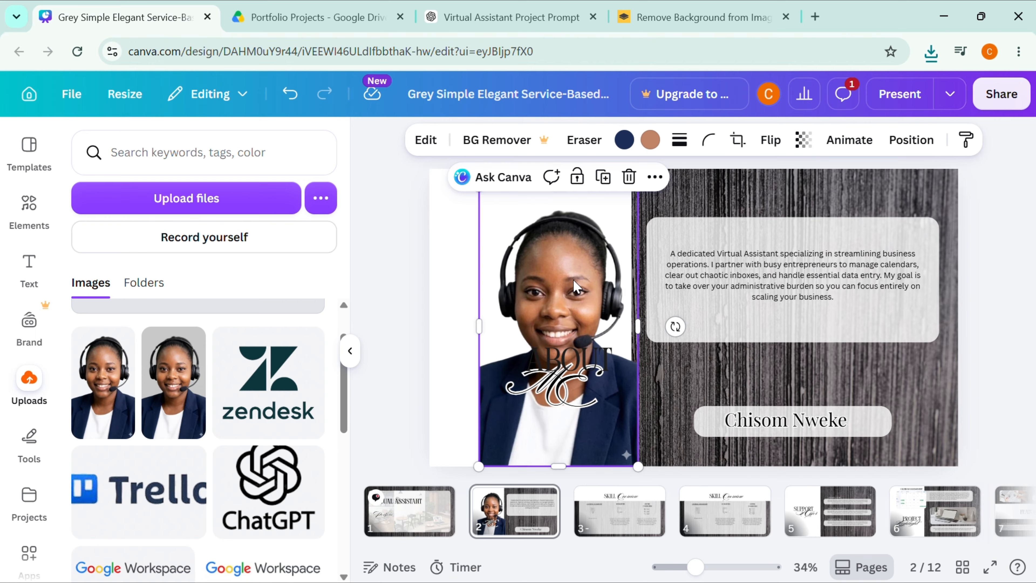
left_click(658, 351)
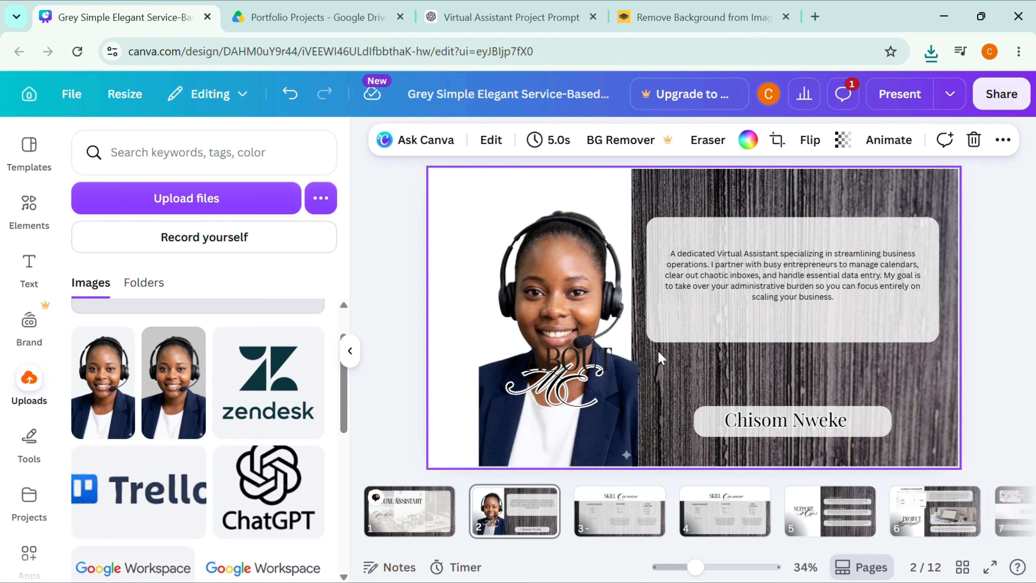
left_click(539, 383)
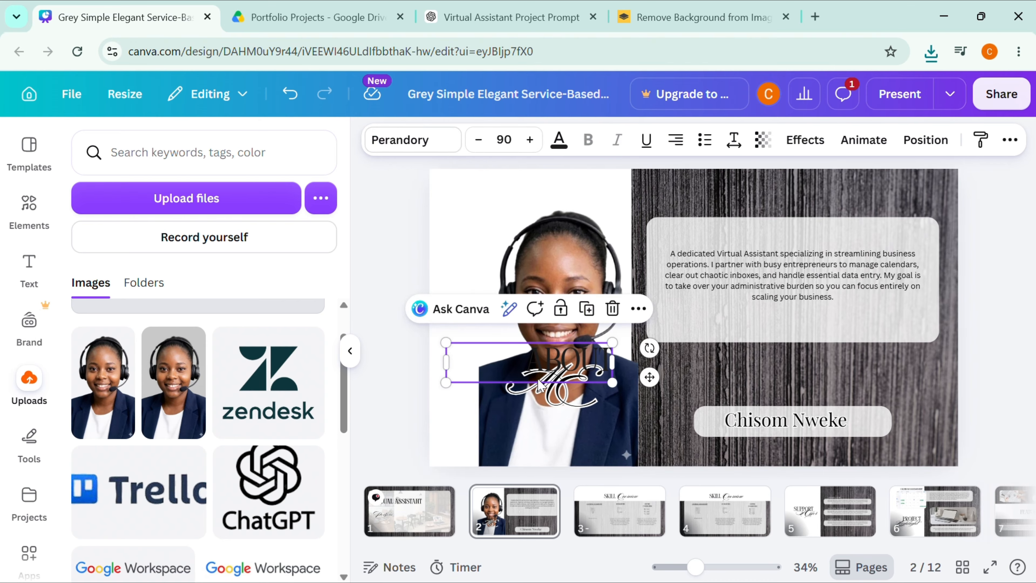
left_click(540, 392)
left_click(519, 441)
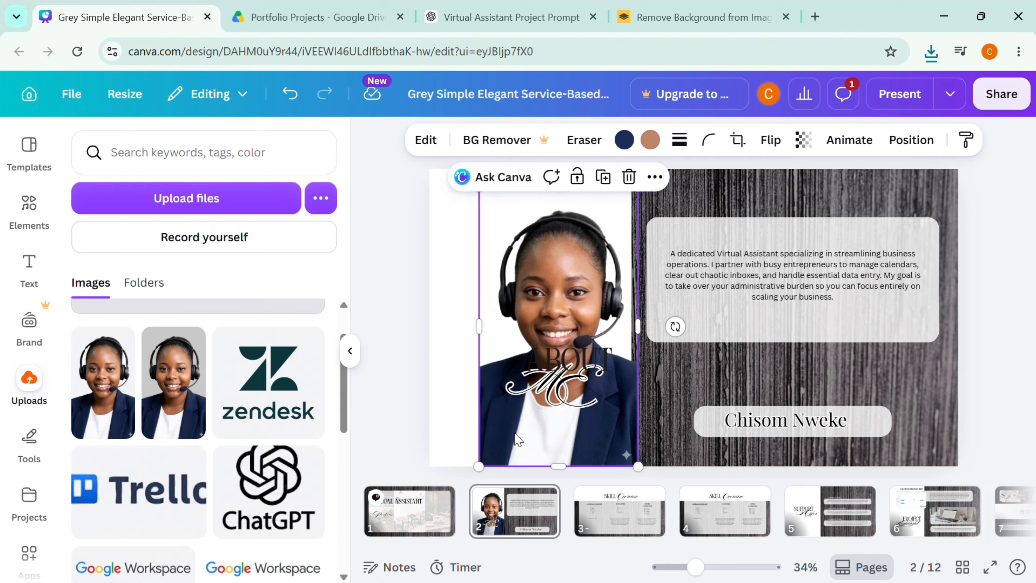
left_click_drag(479, 326, 459, 326)
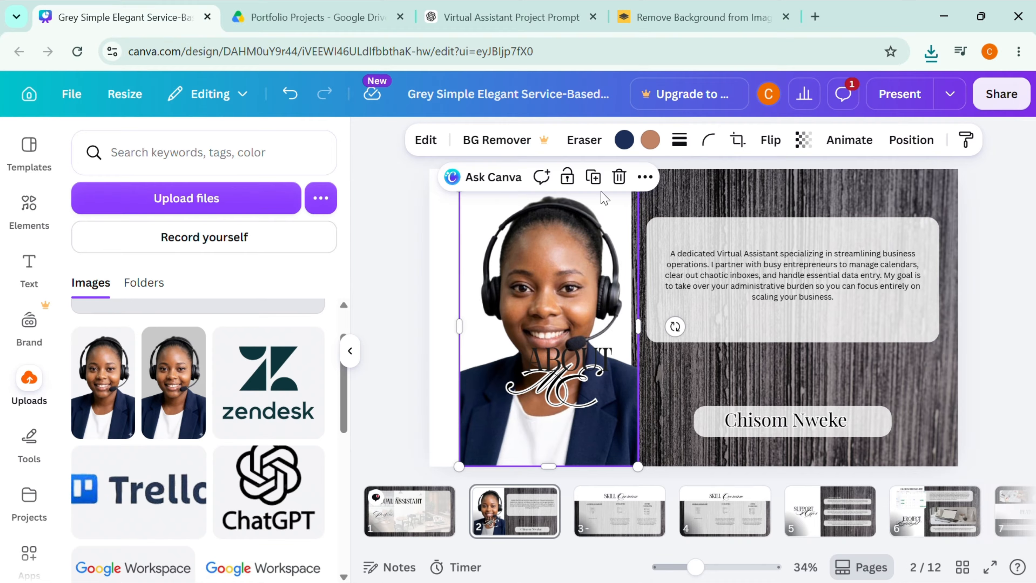
- Flip the headshot horizontally
left_click(770, 139)
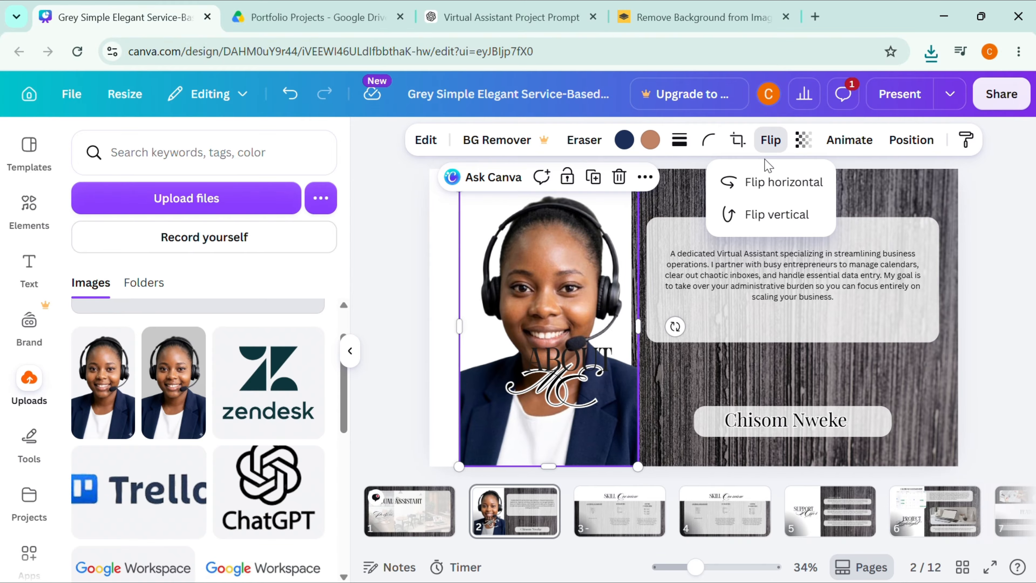
left_click(763, 184)
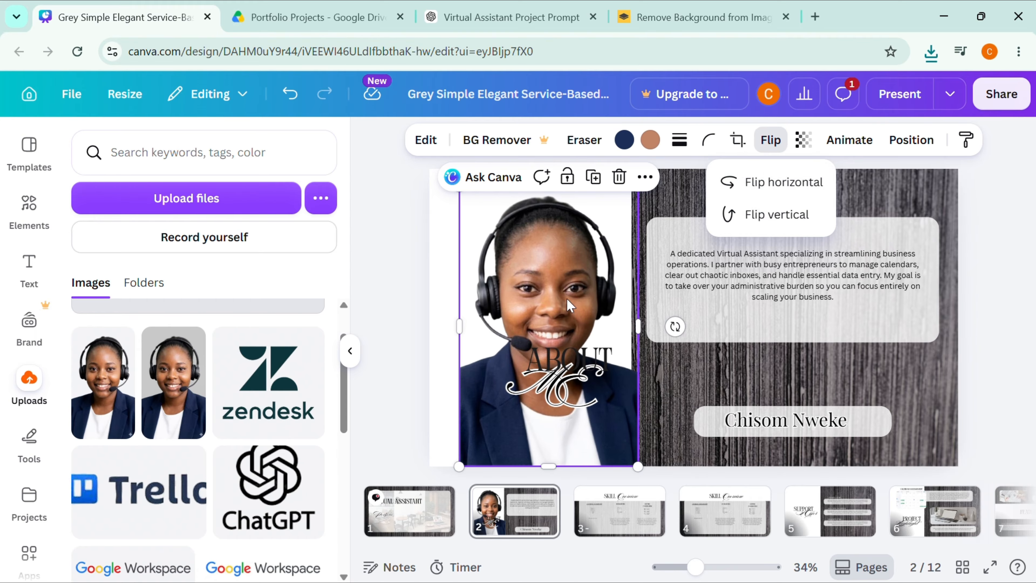
left_click(741, 370)
left_click(740, 368)
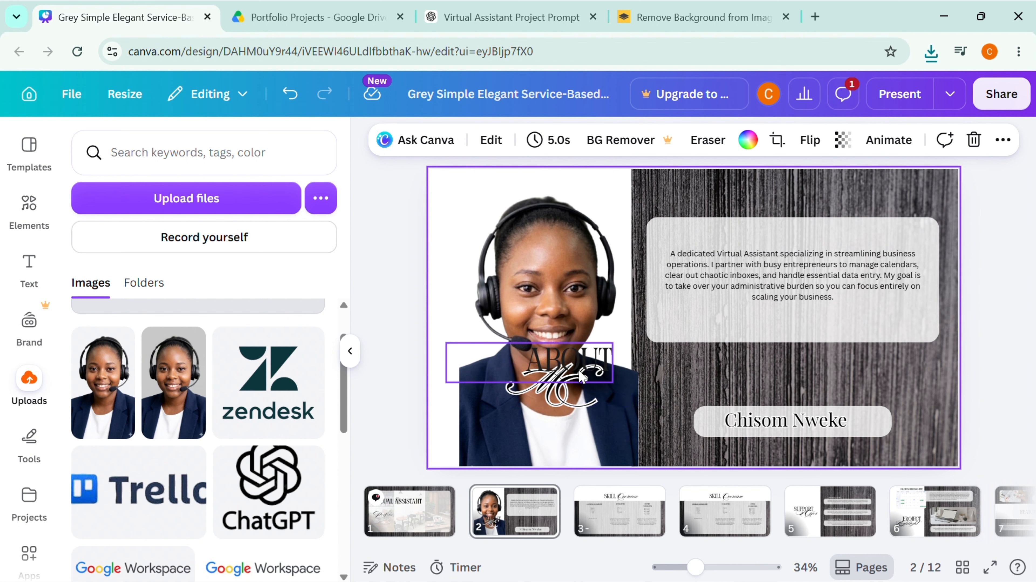
- Move the grey card down and centre the bio paragraph inside it
left_click_drag(786, 325, 779, 364)
left_click(803, 269)
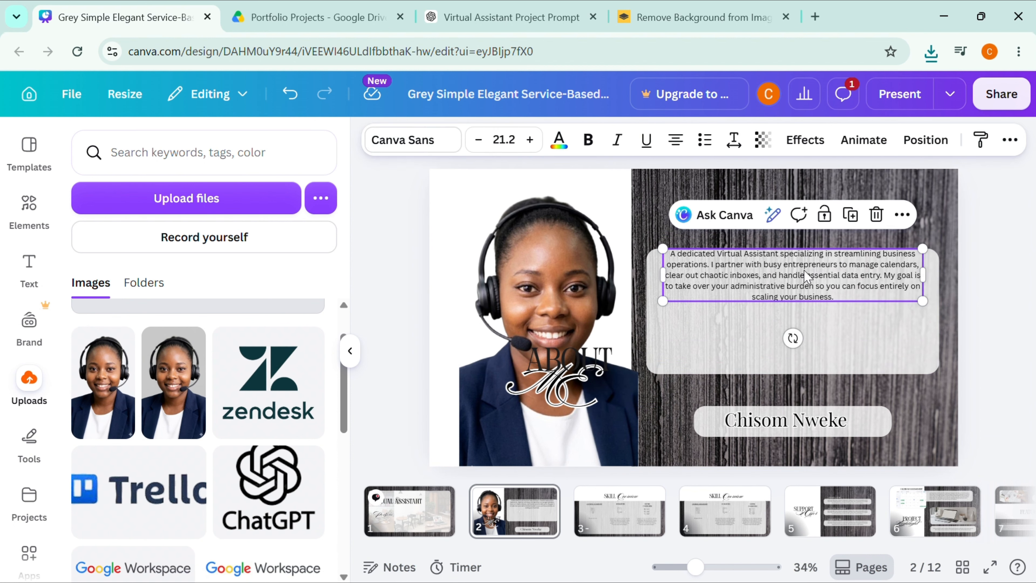
left_click_drag(803, 270, 803, 305)
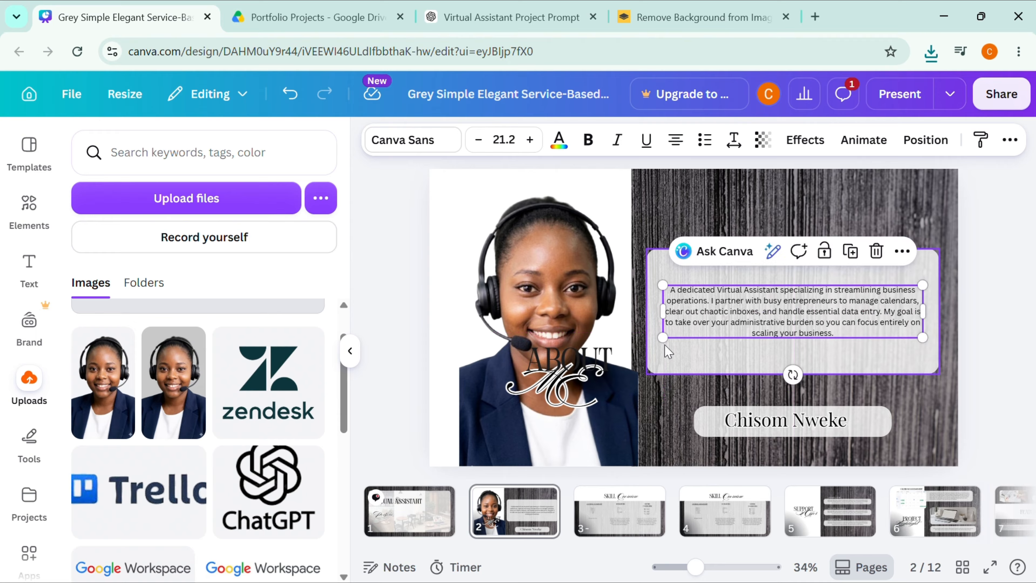
- Move ABOUT and the script ME from the photo to the top of the right panel
left_click(584, 376)
left_click_drag(594, 367, 782, 221)
left_click(583, 367)
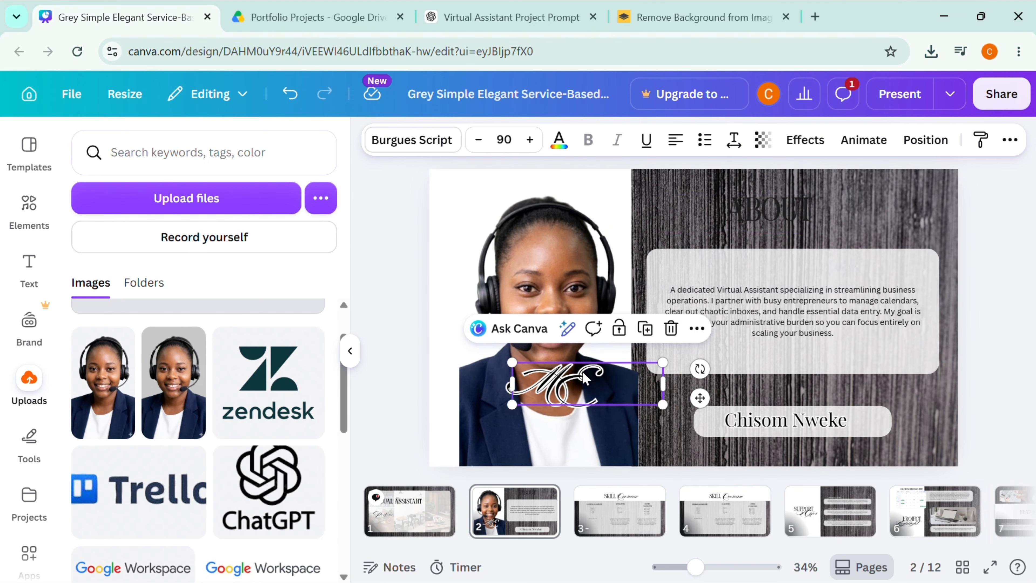
left_click_drag(583, 367, 802, 226)
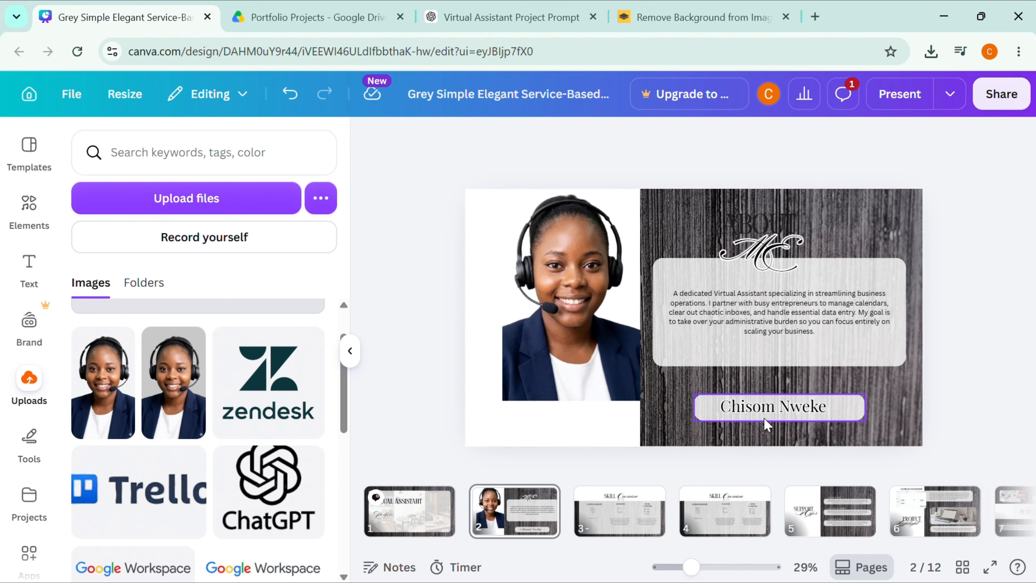
- Move the name's white box under the headshot, narrow it, and shrink the name to size 43
left_click(766, 424)
left_click(765, 425)
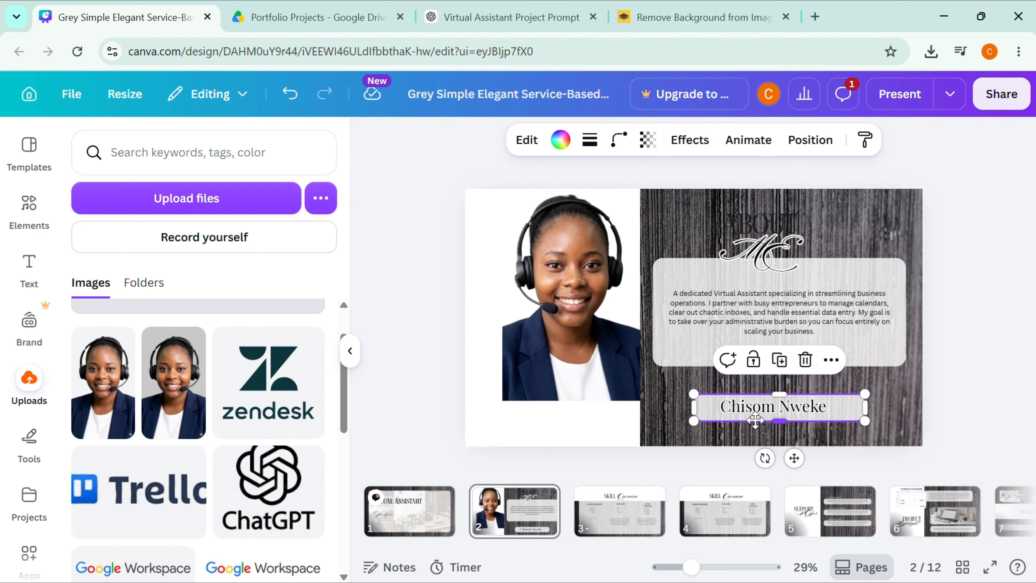
left_click_drag(766, 425, 573, 423)
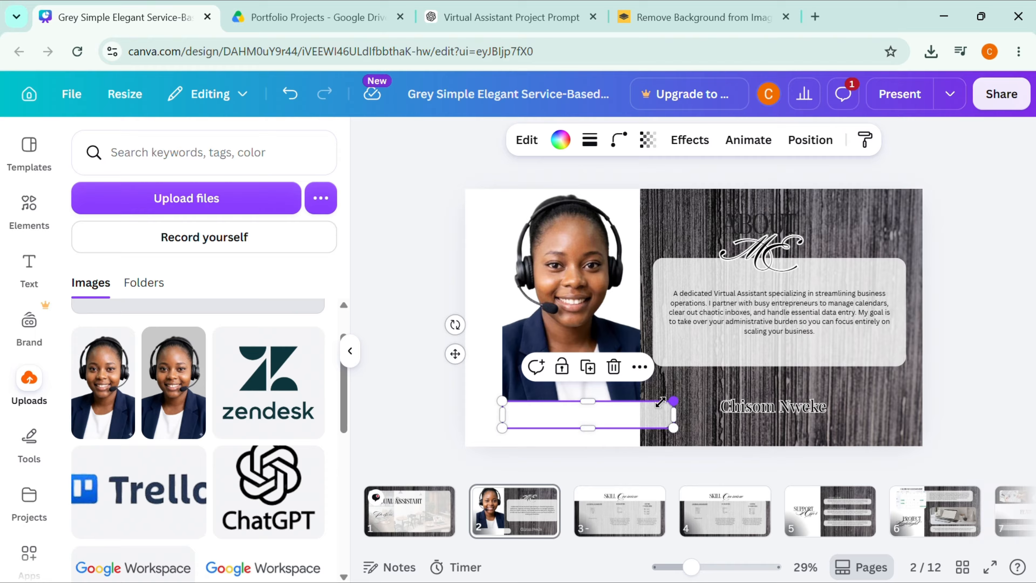
left_click_drag(660, 402, 643, 398)
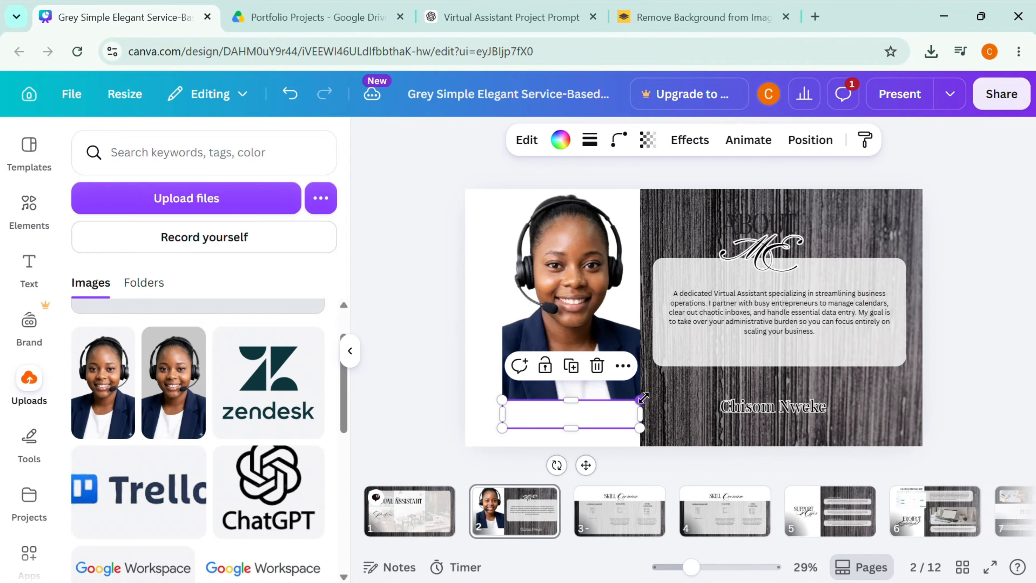
left_click(750, 404)
left_click_drag(751, 404, 539, 412)
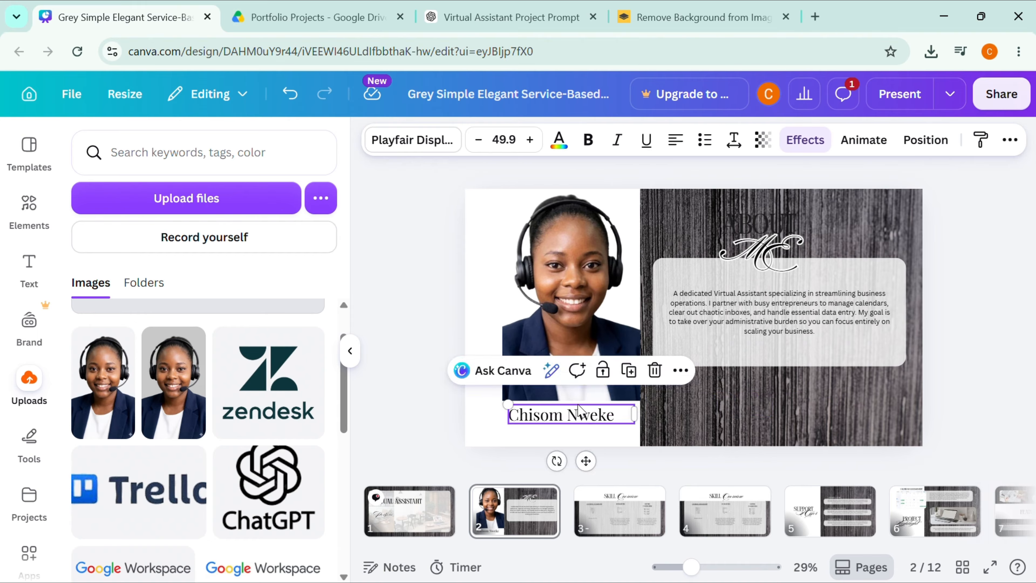
left_click(973, 407)
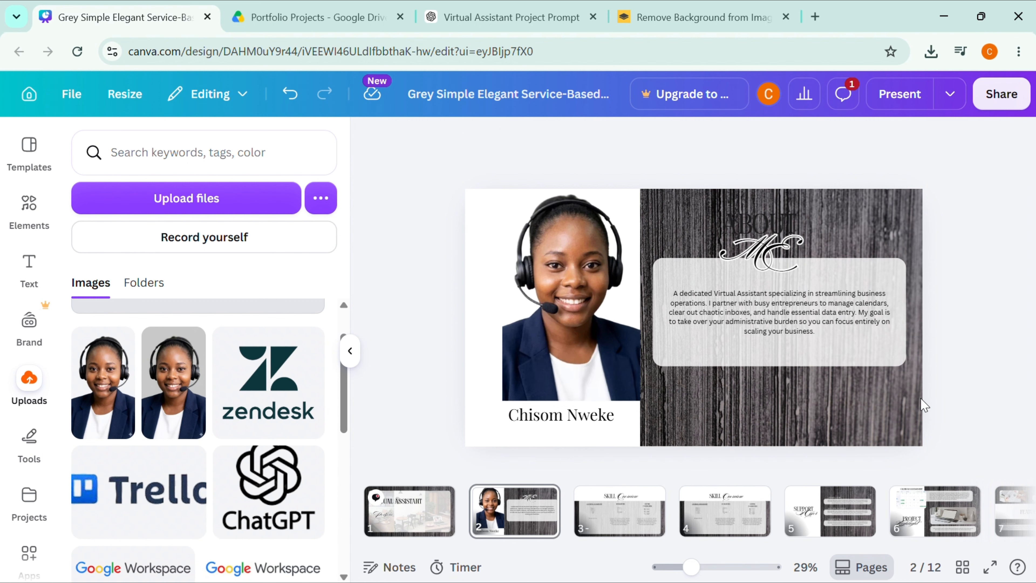
left_click(576, 416)
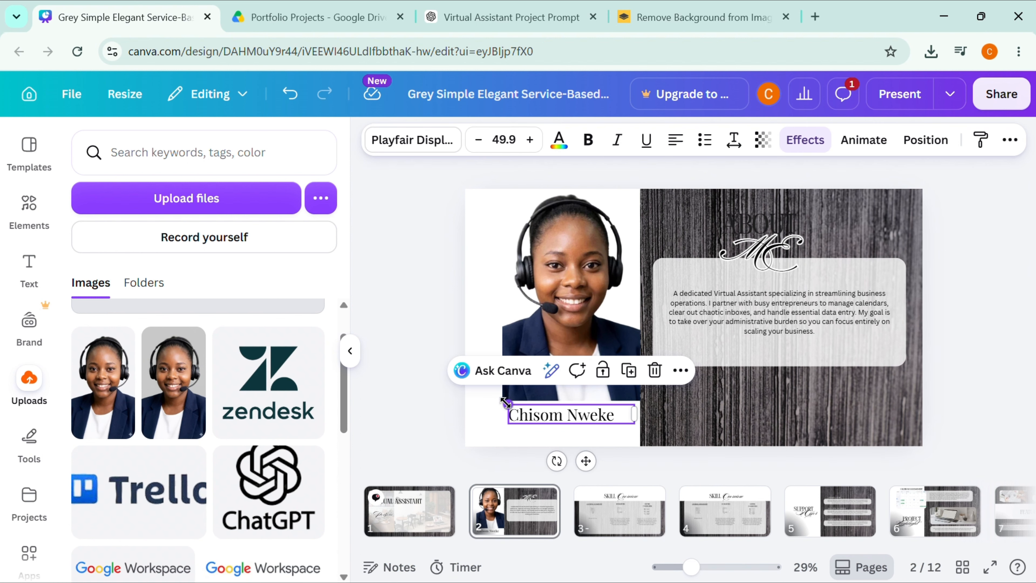
left_click_drag(507, 402, 525, 406)
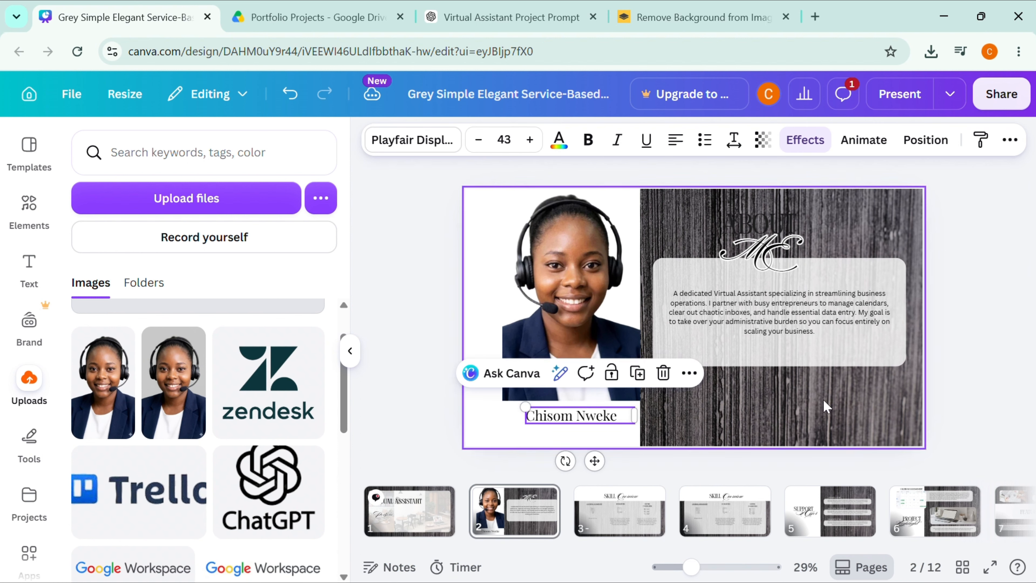
left_click(938, 412)
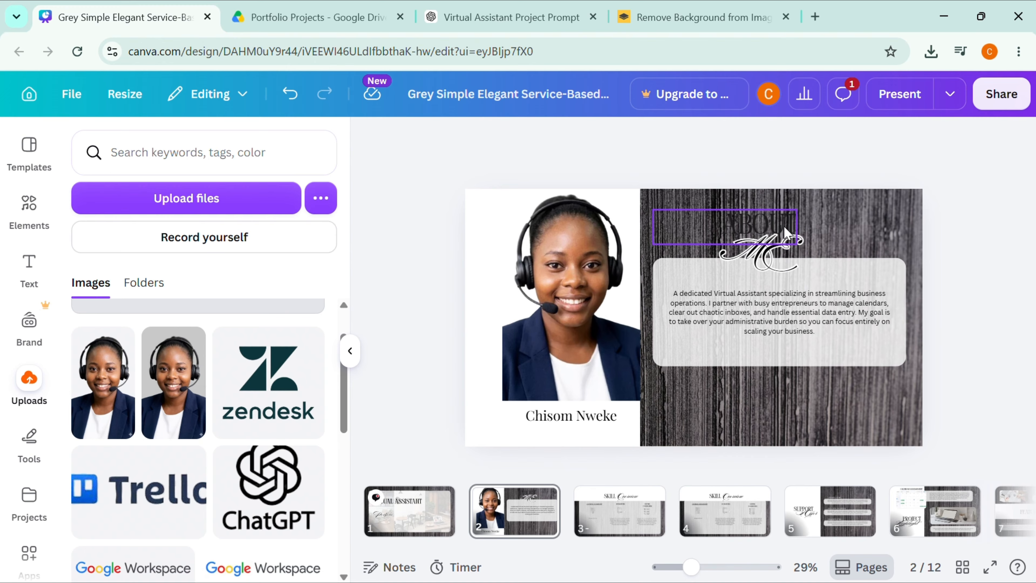
left_click(785, 232)
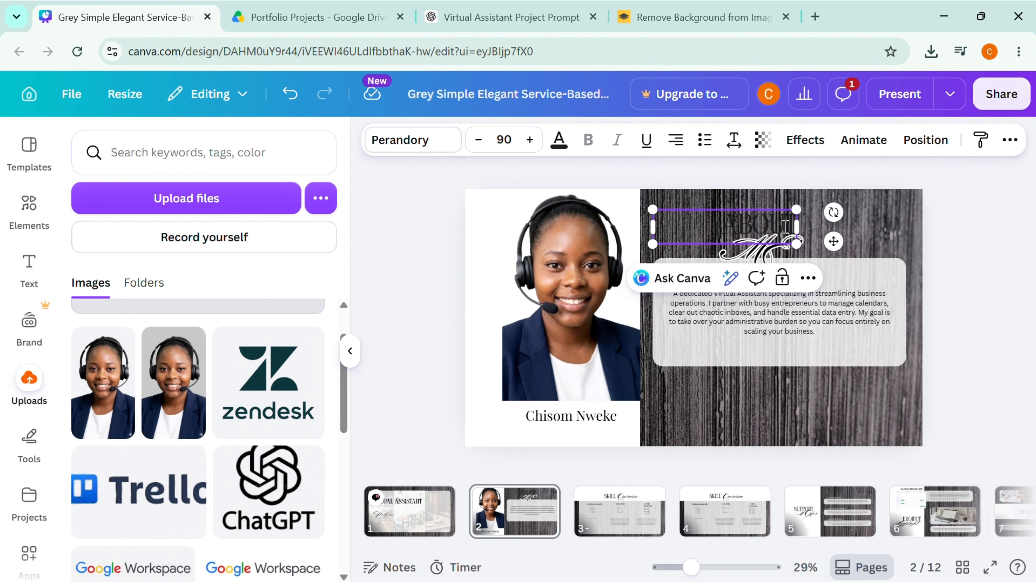
double_click(785, 227)
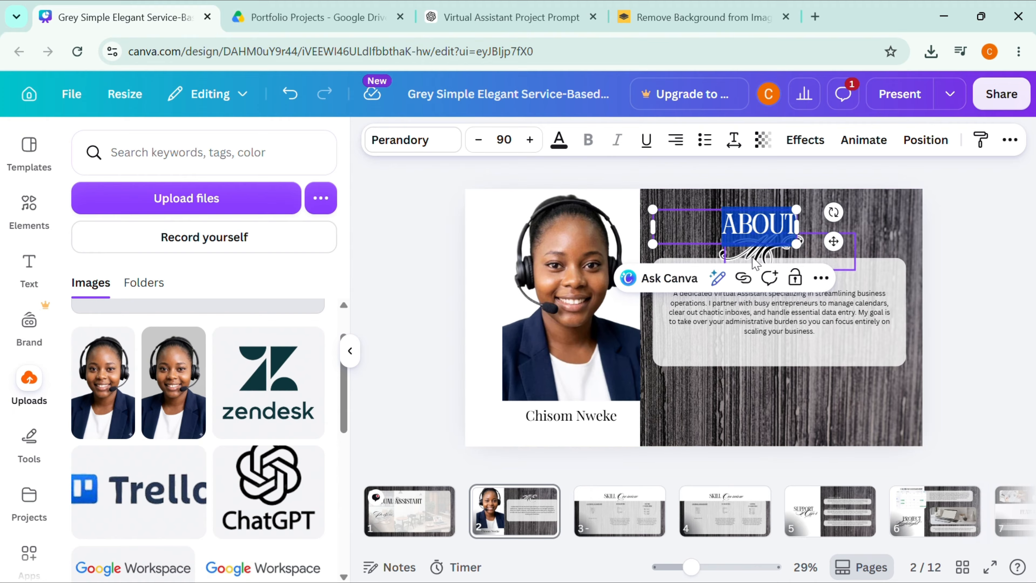
left_click(918, 331)
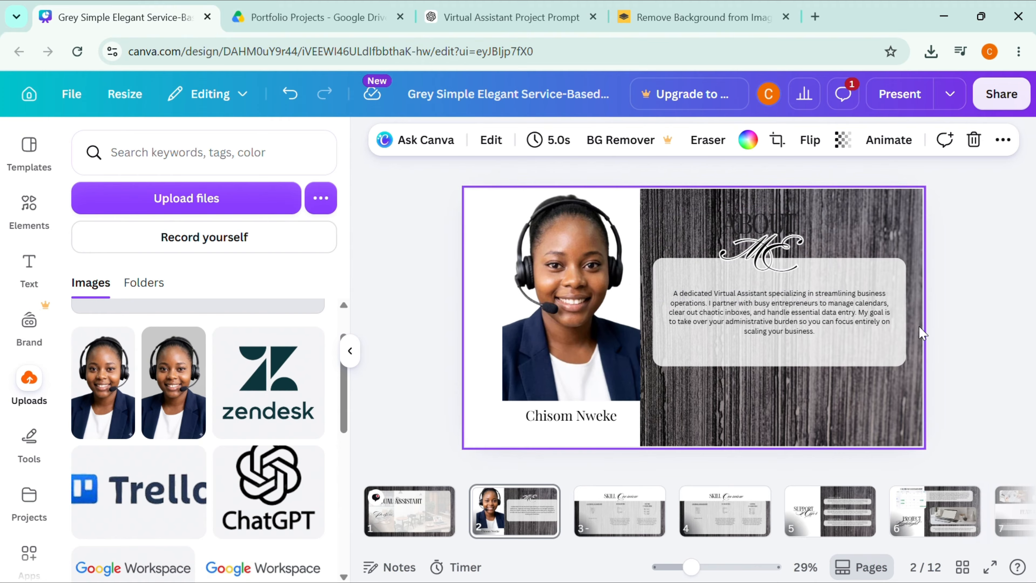
left_click(630, 423)
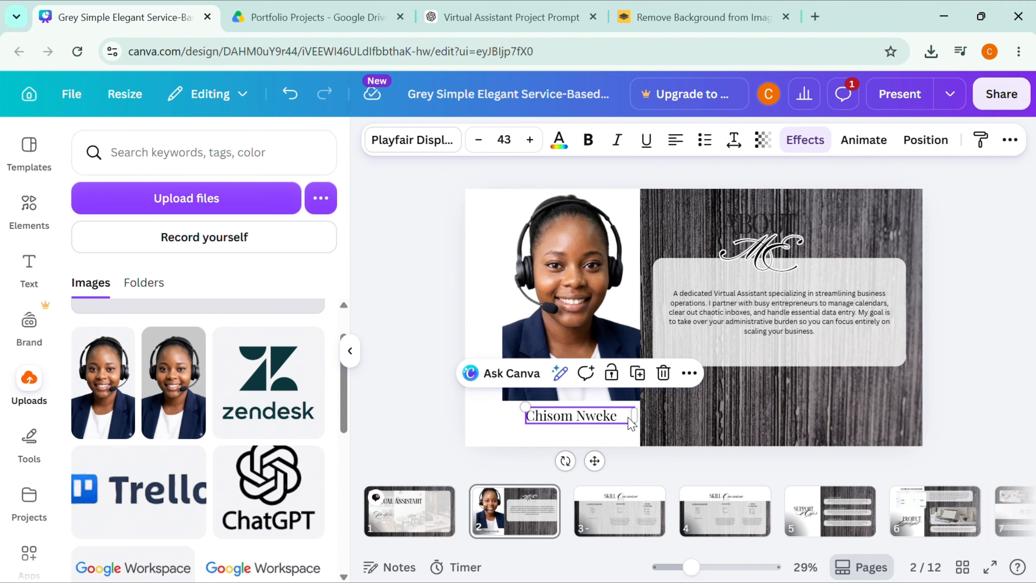
left_click(642, 377)
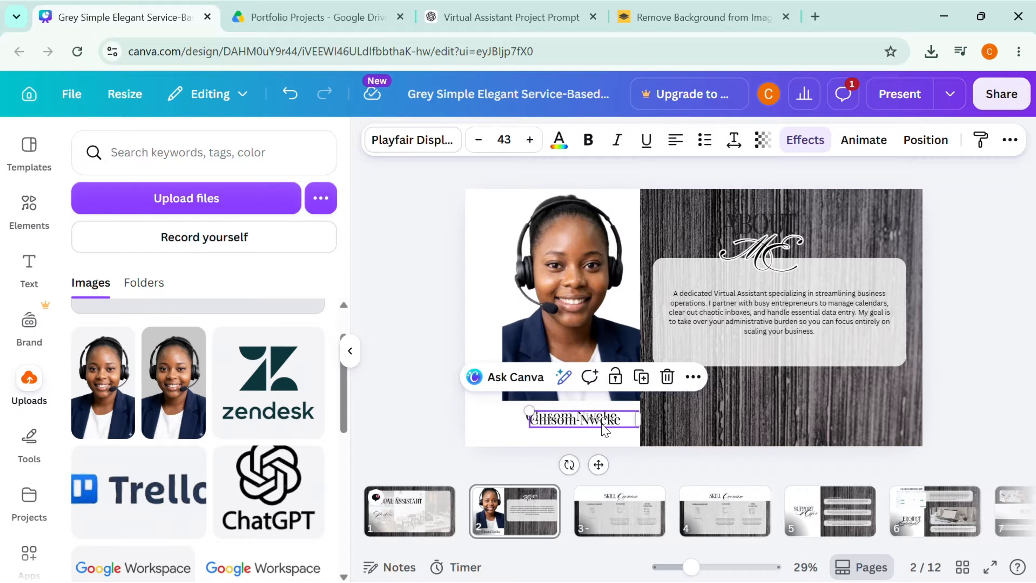
left_click(665, 378)
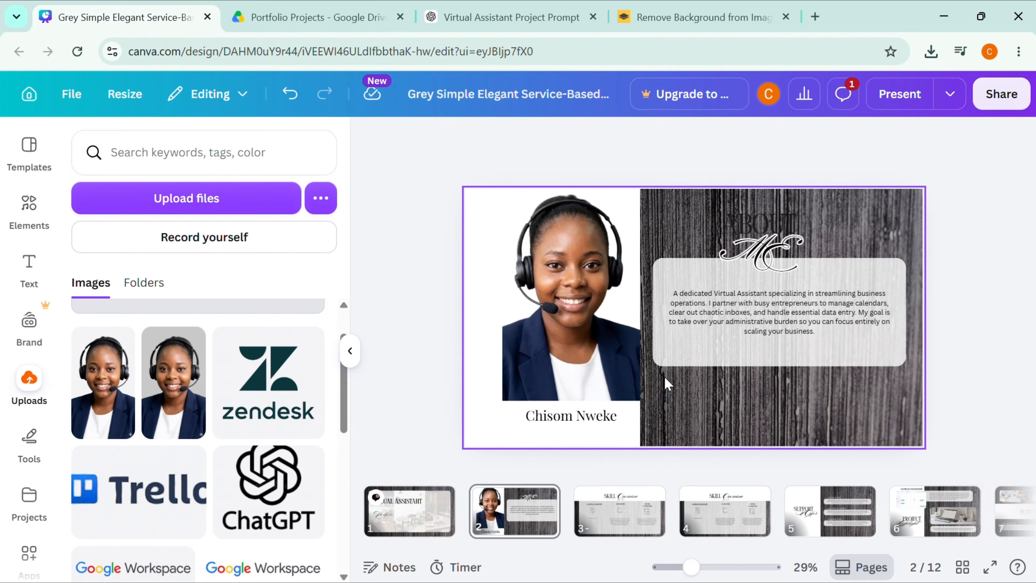
left_click(635, 416)
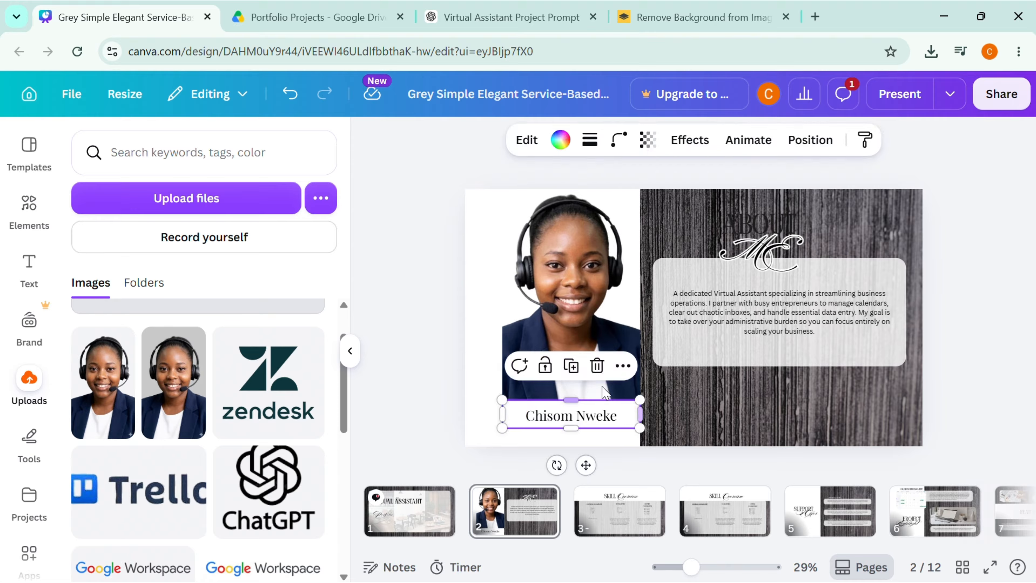
- Duplicate the grey name box and centre the About paragraph lower inside its grey box
left_click(571, 366)
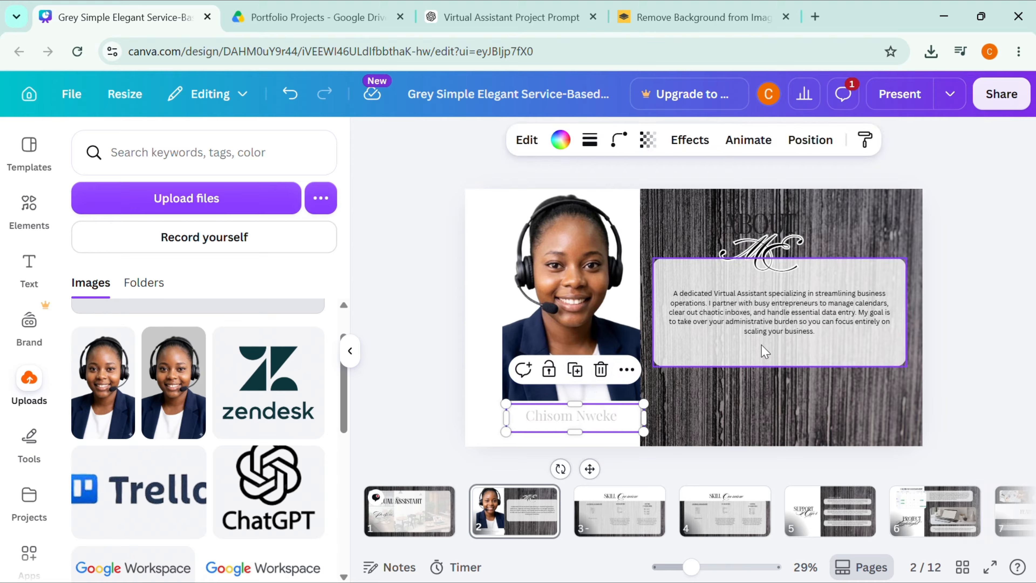
left_click_drag(760, 351, 766, 383)
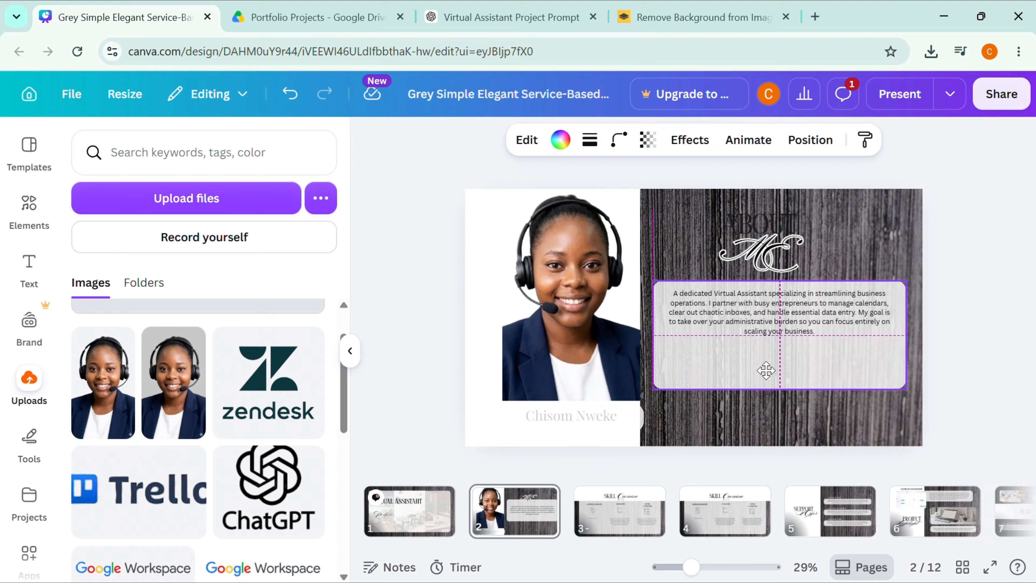
left_click(781, 334)
left_click_drag(791, 315, 797, 346)
- Move the duplicate grey box above the paragraph and send it behind the ABOUT ME heading
left_click(636, 424)
left_click_drag(636, 424, 832, 281)
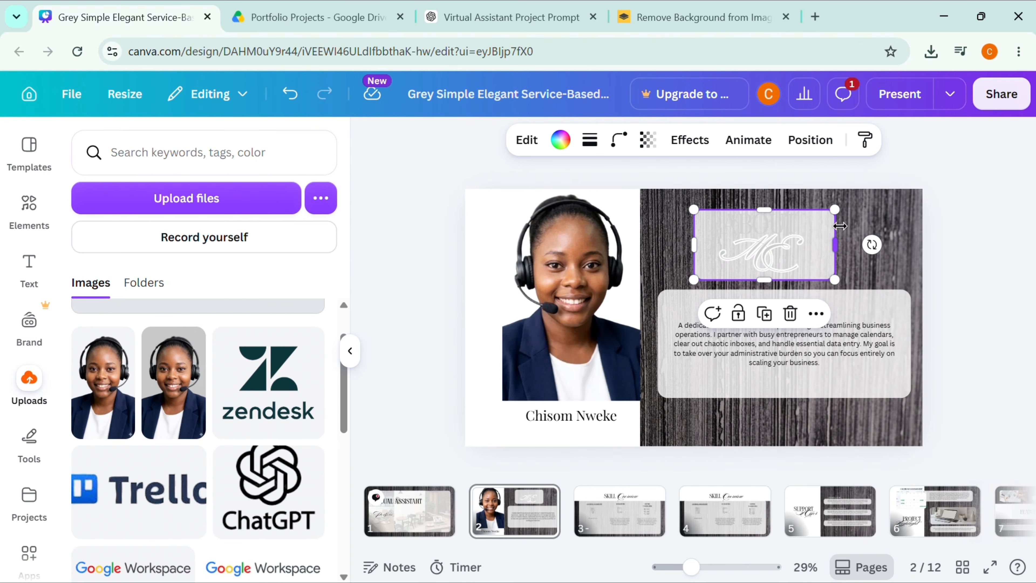
left_click(809, 140)
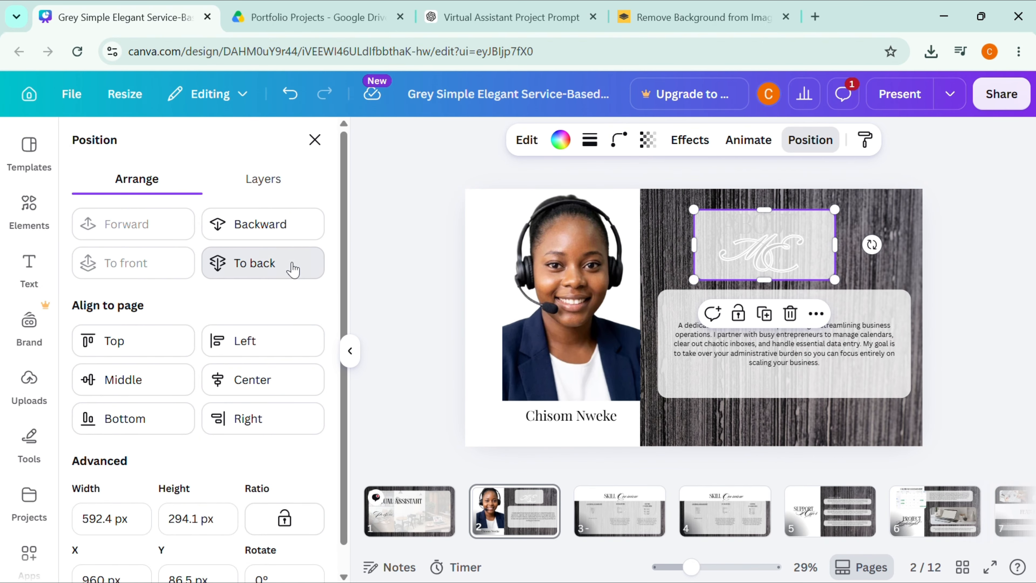
left_click(245, 262)
left_click(979, 299)
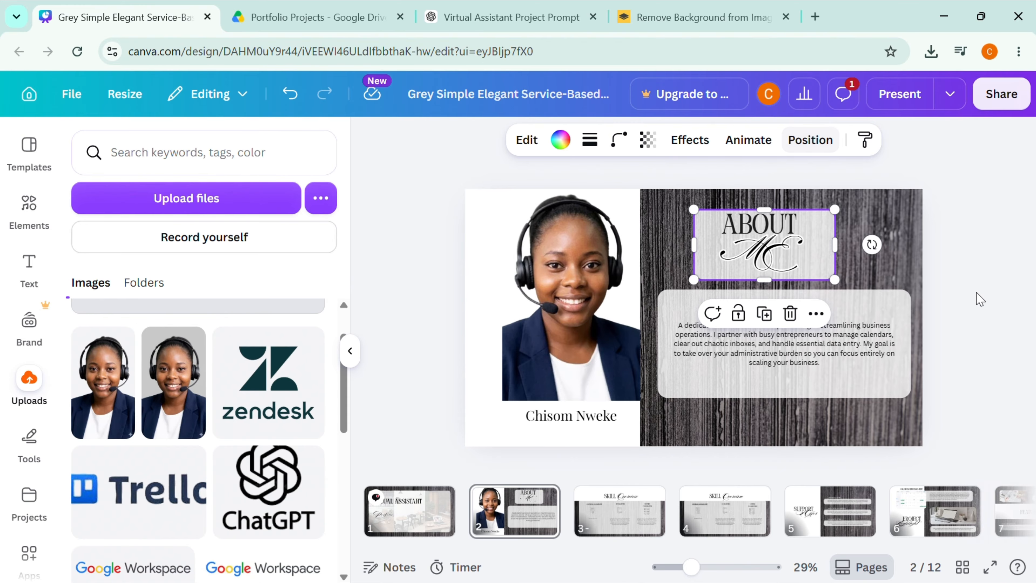
- Centre the ABOUT word and script ME on the new grey heading box
left_click(815, 274)
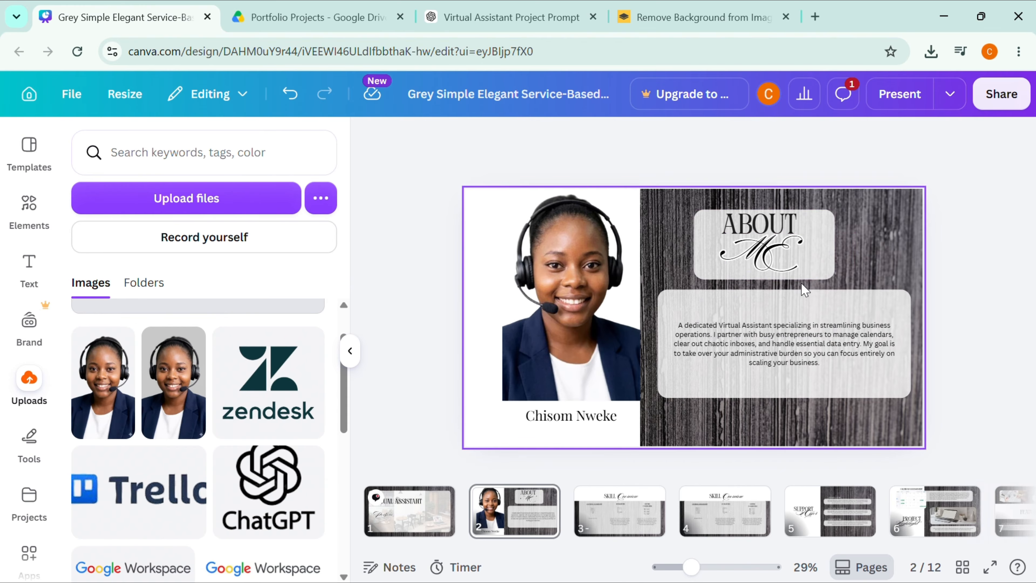
left_click(815, 284)
left_click(814, 274)
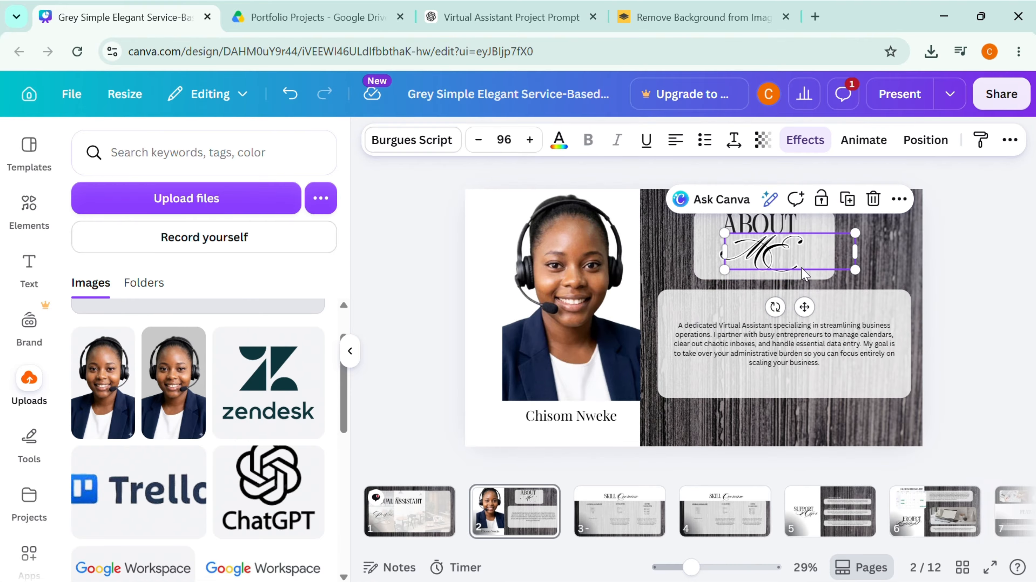
left_click(710, 275)
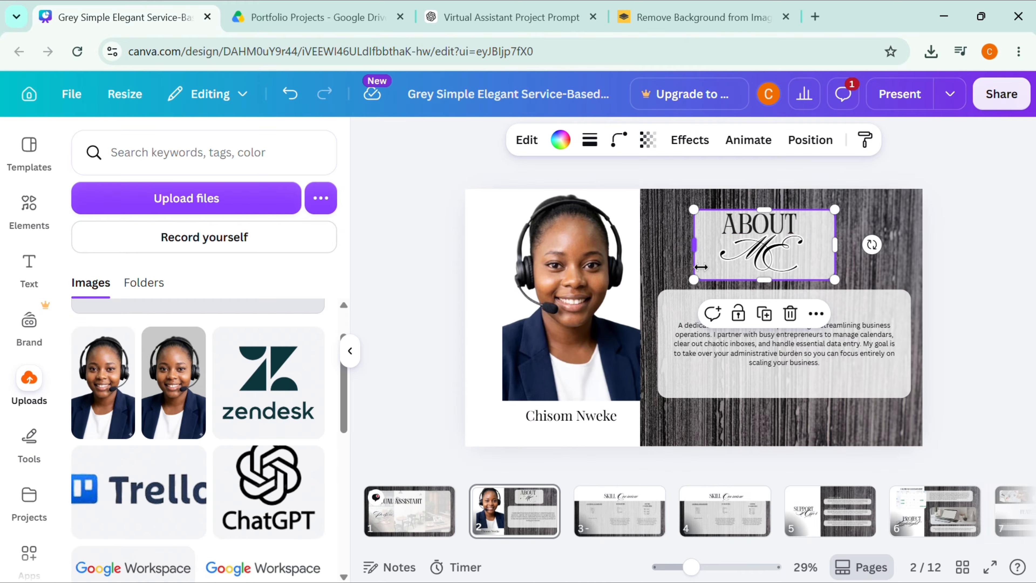
mouse_move(720, 278)
left_mouse_down()
mouse_move(706, 270)
mouse_move(736, 278)
left_mouse_up()
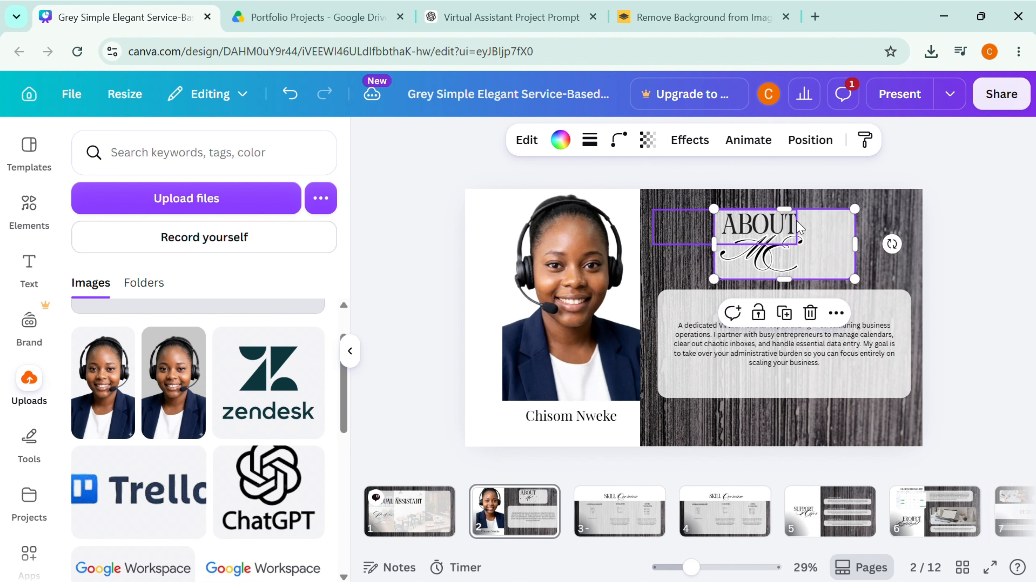
left_click(779, 232)
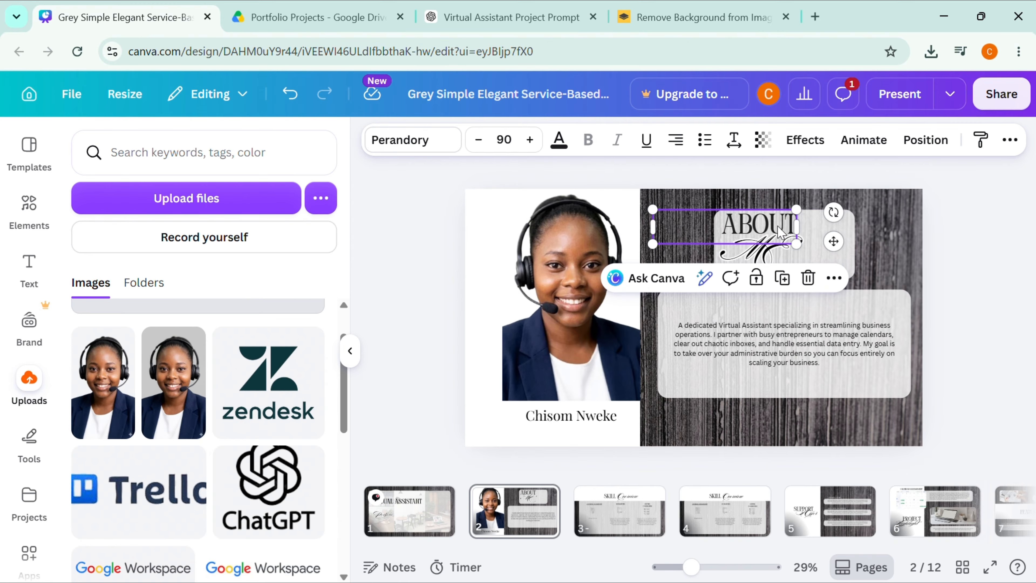
left_click_drag(781, 226, 805, 234)
left_click(767, 267)
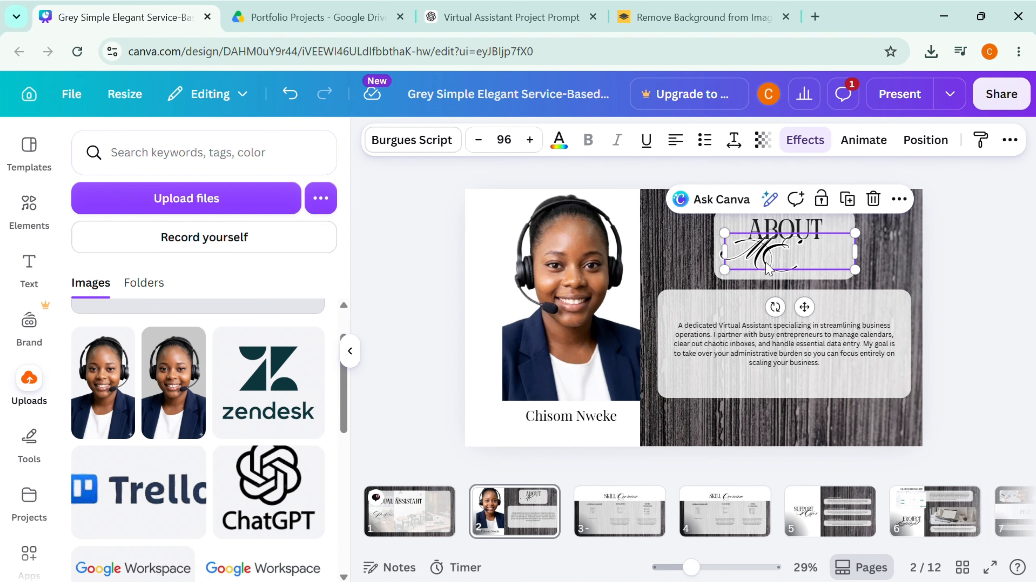
left_click_drag(767, 265, 781, 270)
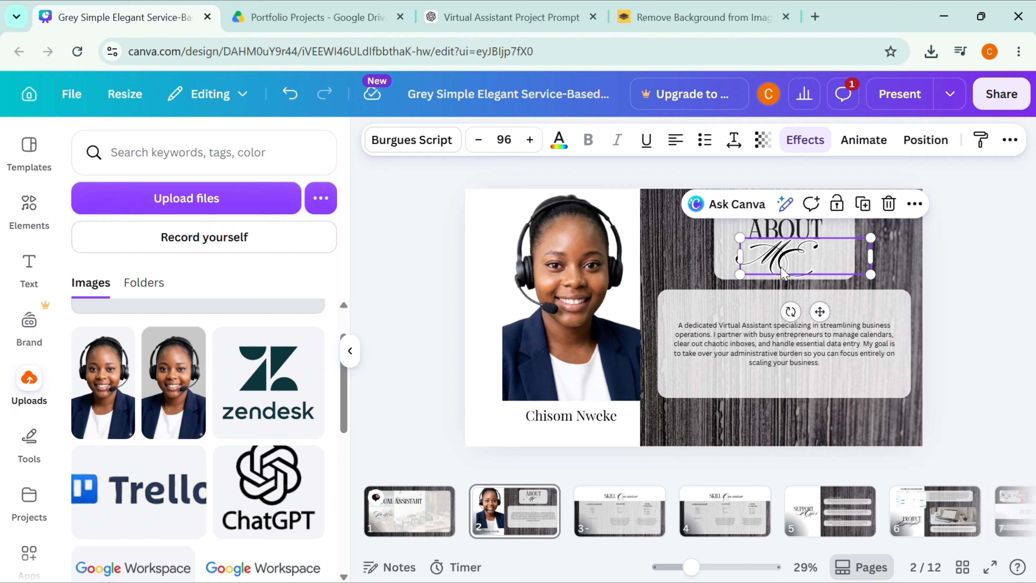
left_click(957, 301)
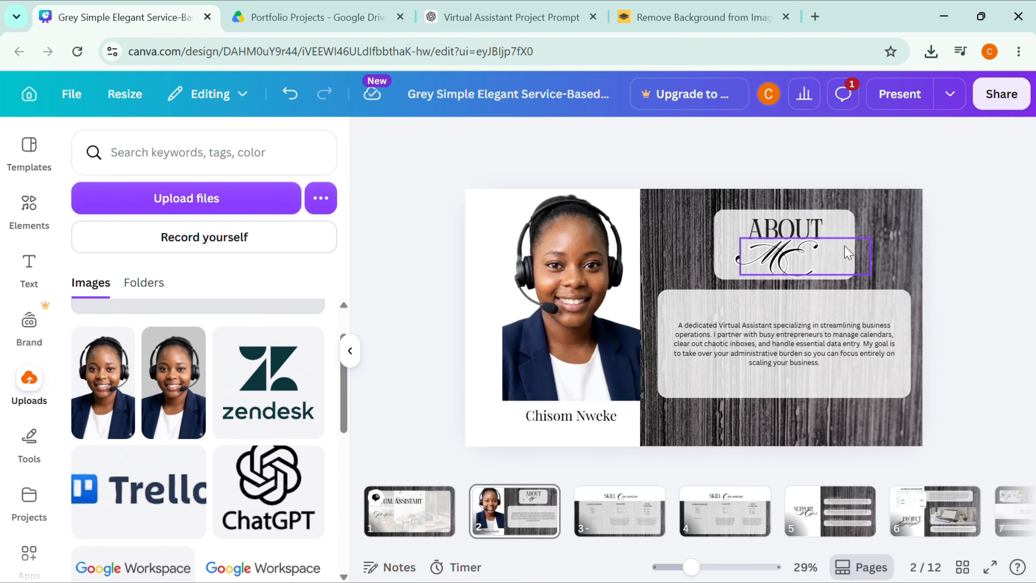
left_click(849, 225)
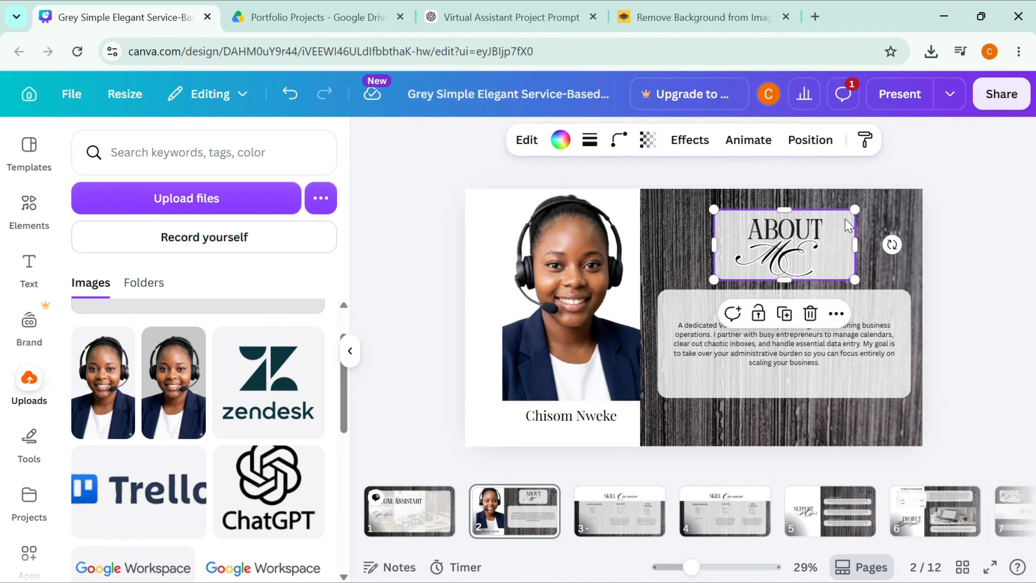
- Make the ABOUT ME heading box an oval with corner rounding 100 and 18 sides
left_click(619, 140)
left_click_drag(588, 209, 680, 211)
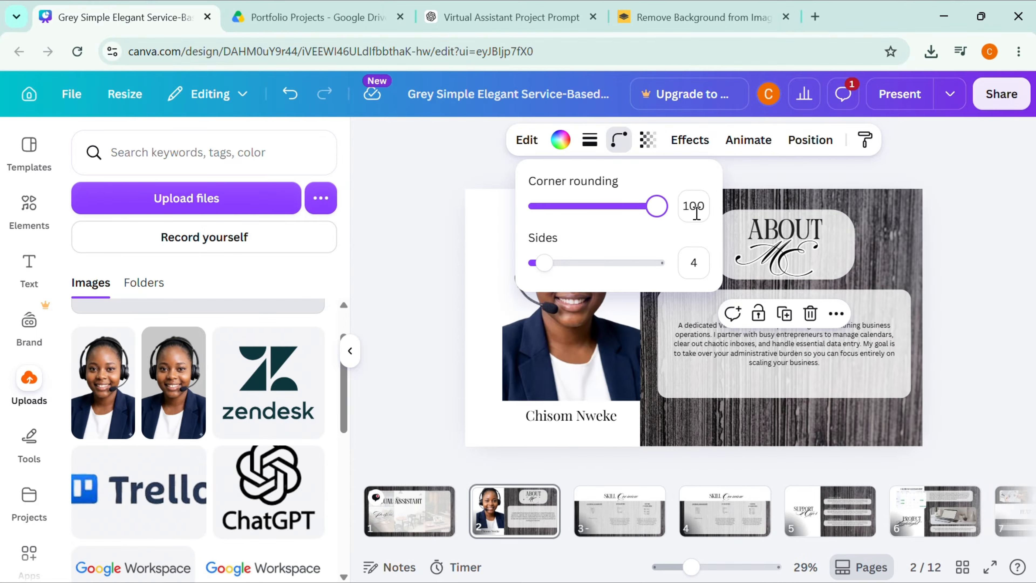
left_click_drag(546, 264, 665, 260)
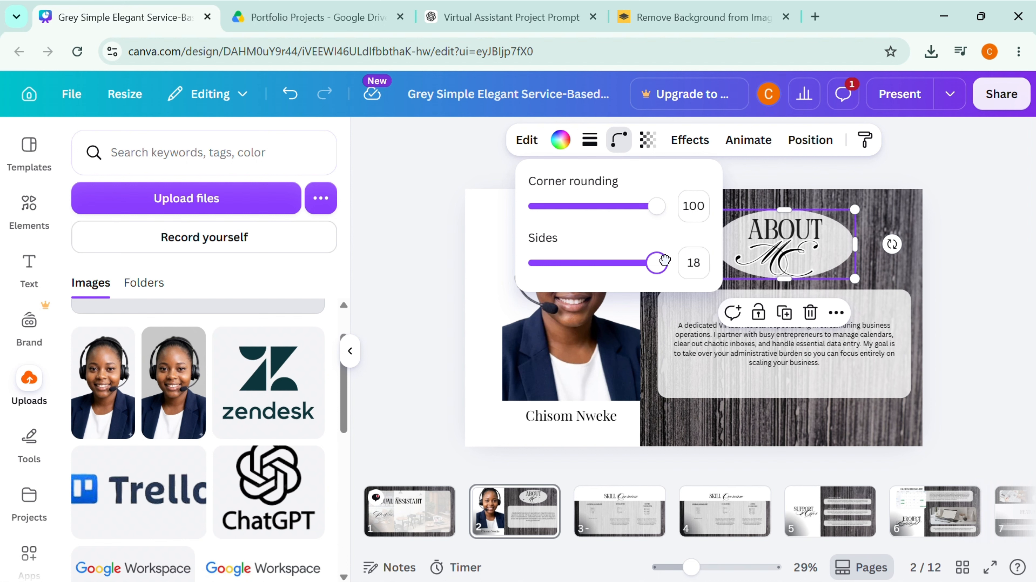
left_click(932, 282)
left_click(932, 282)
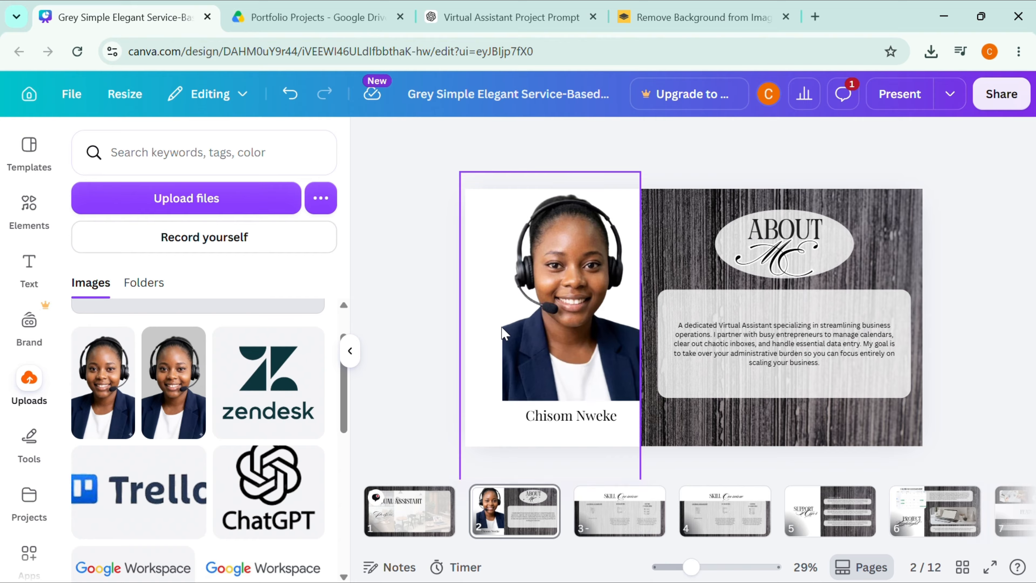
- Move the headshot left and centre the name caption directly beneath it
left_click_drag(504, 322, 483, 328)
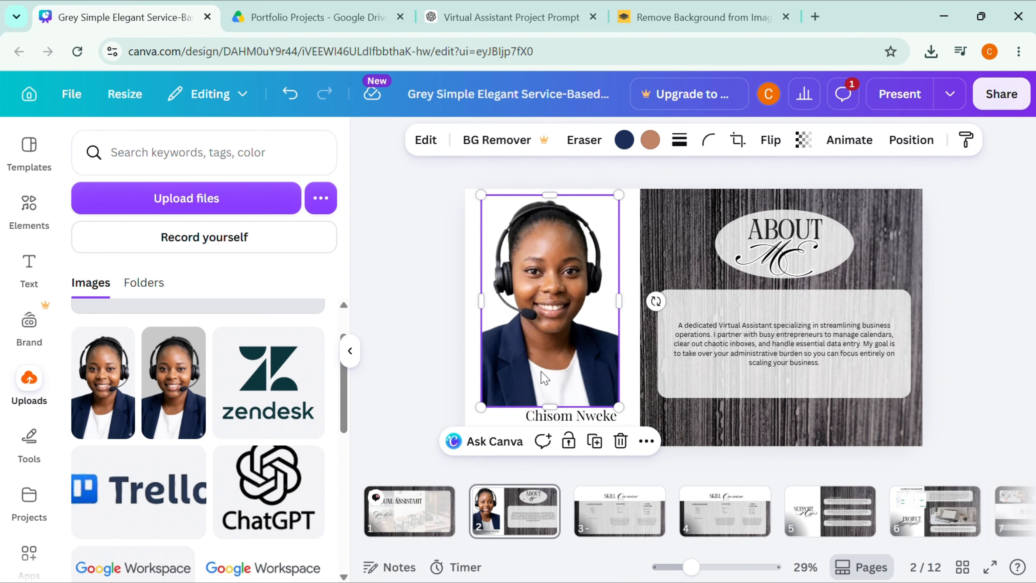
left_click(966, 435)
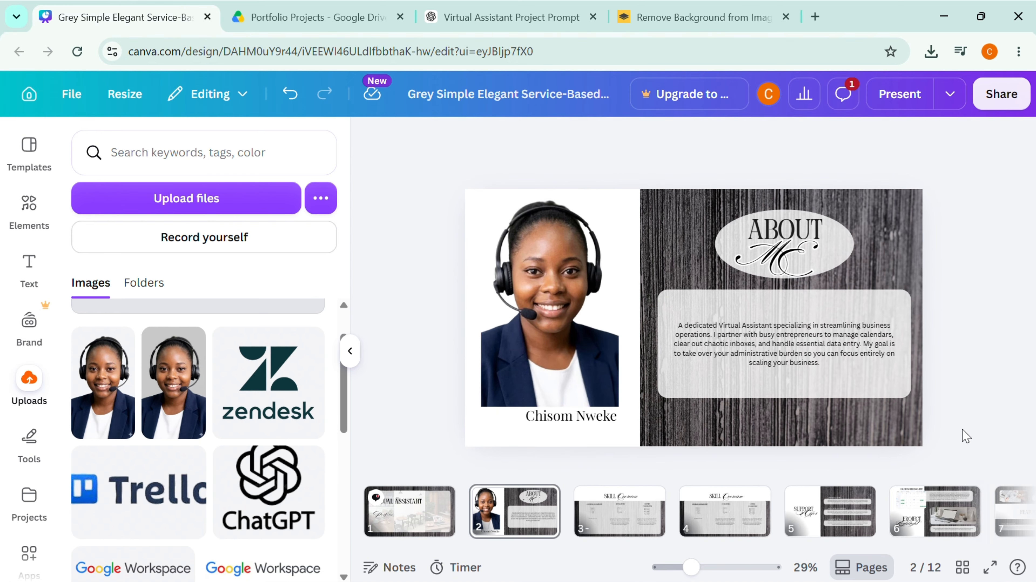
left_click(587, 417)
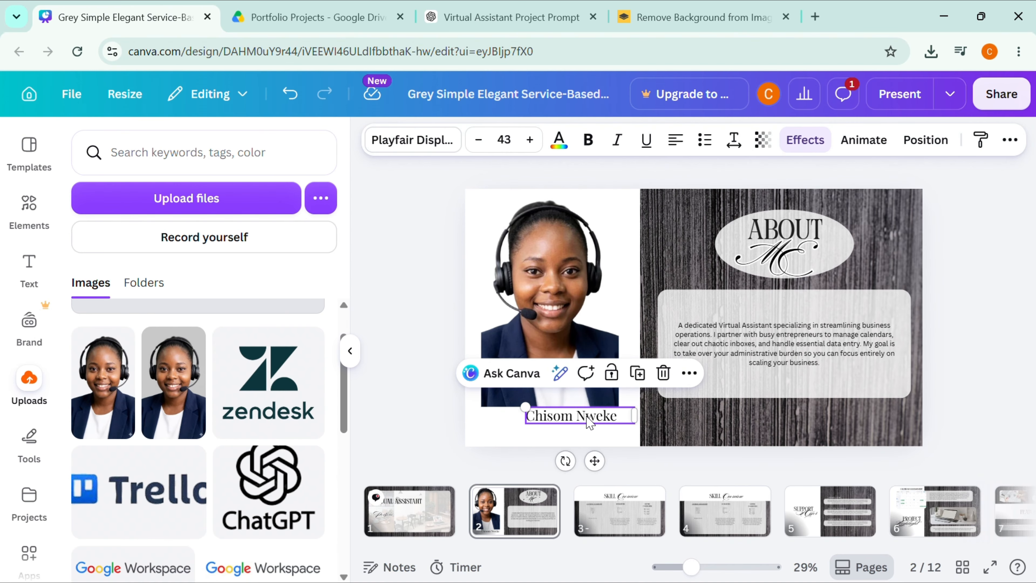
mouse_move(579, 416)
left_mouse_down()
mouse_move(558, 415)
mouse_move(596, 426)
left_mouse_up()
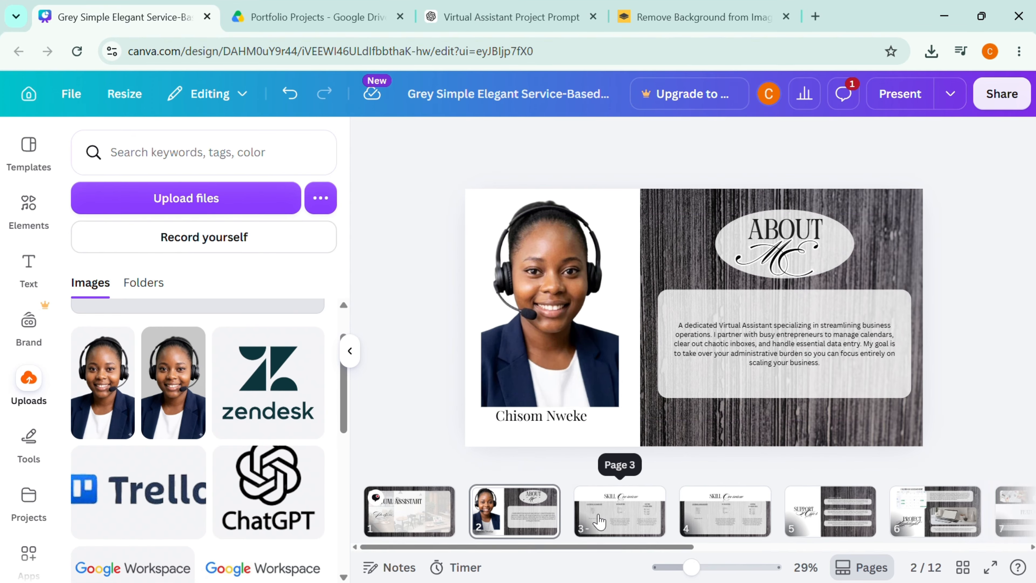
scroll(598, 517, "right", 1)
scroll(599, 521, "right", 2)
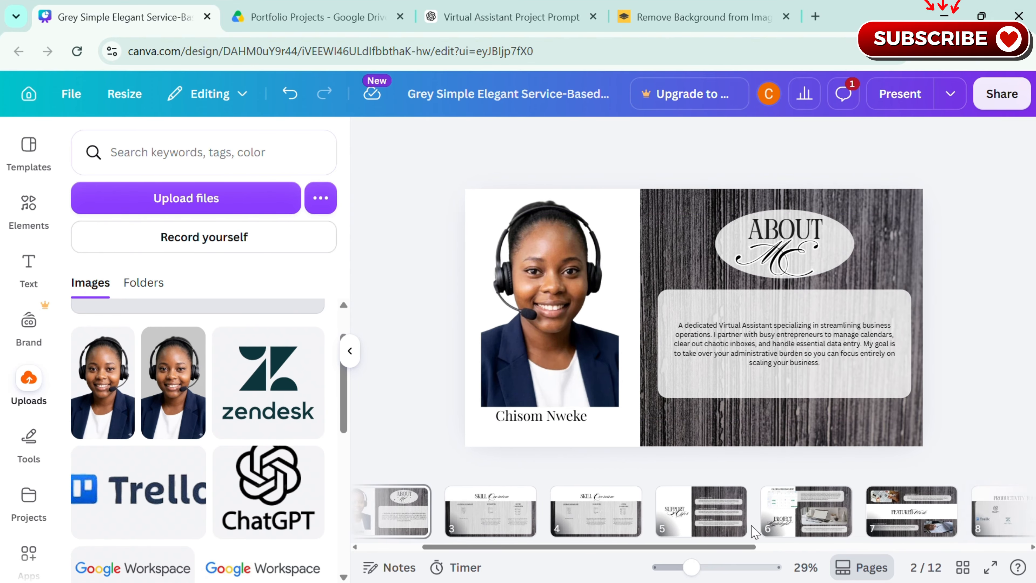
scroll(652, 524, "right", 4)
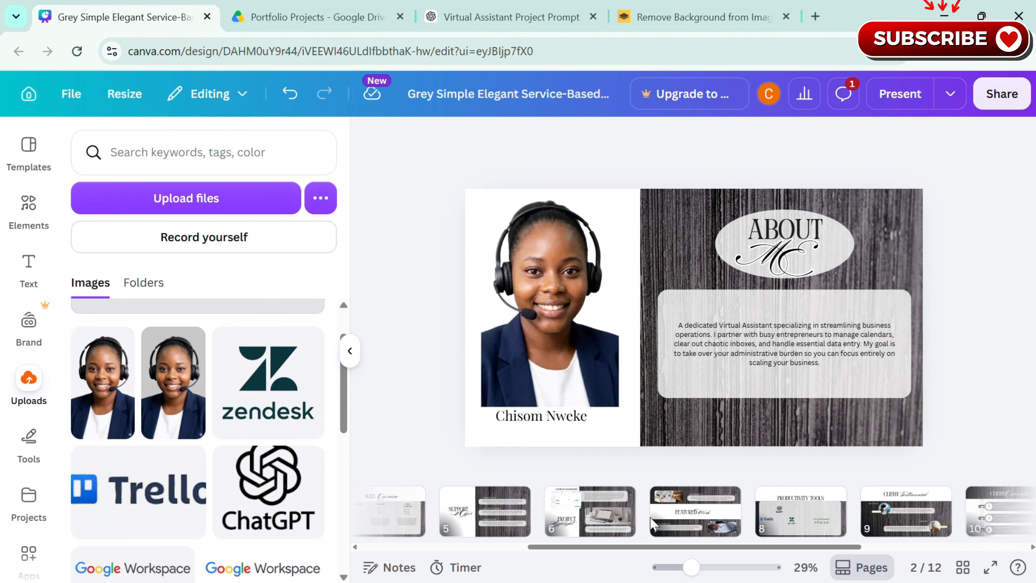
scroll(652, 525, "right", 6)
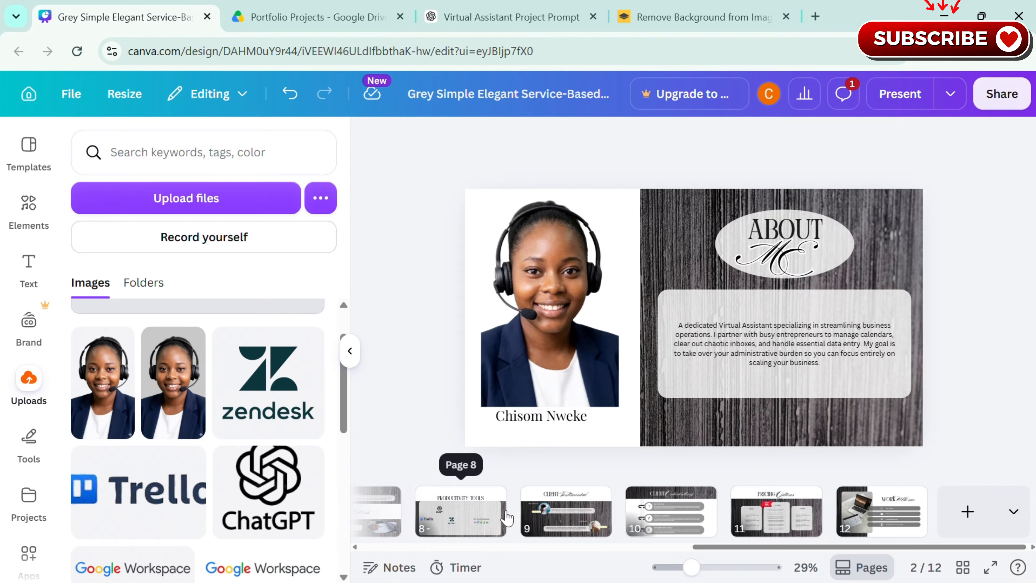
- Delete the Client Onboarding and Pricing Options pages, leaving Work With Me as page 10
left_click(492, 522)
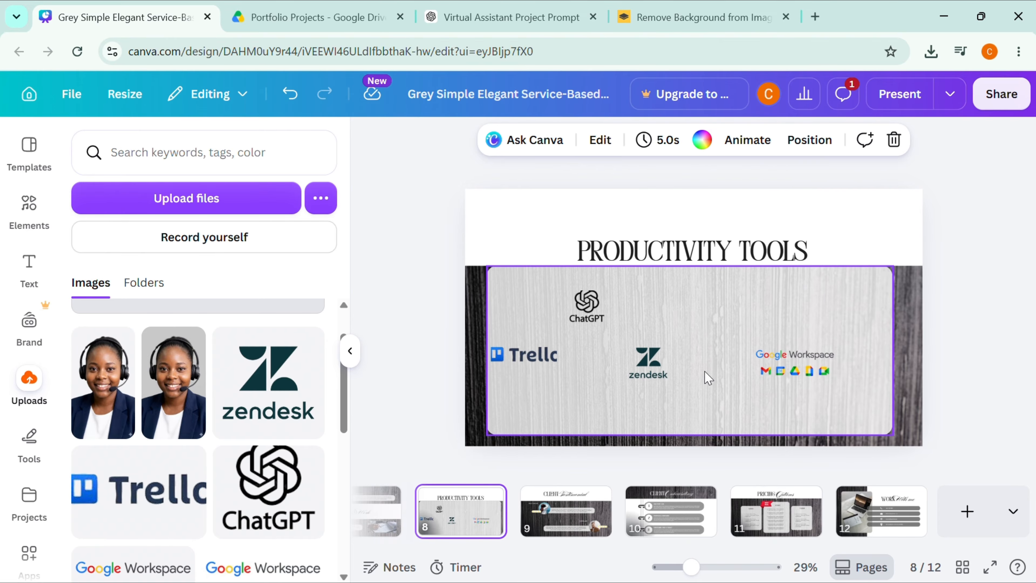
left_click(683, 534)
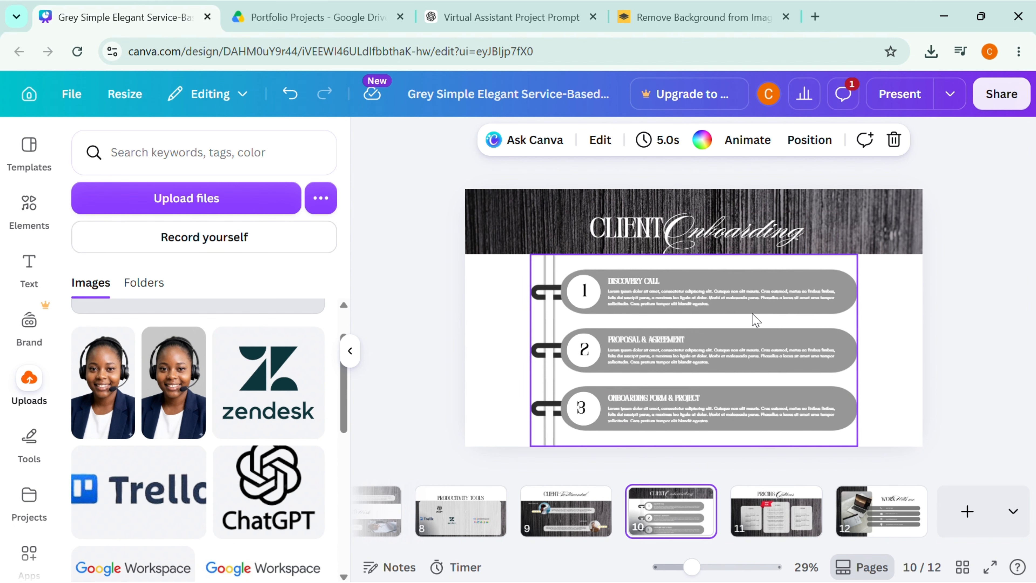
left_click_drag(799, 239, 717, 398)
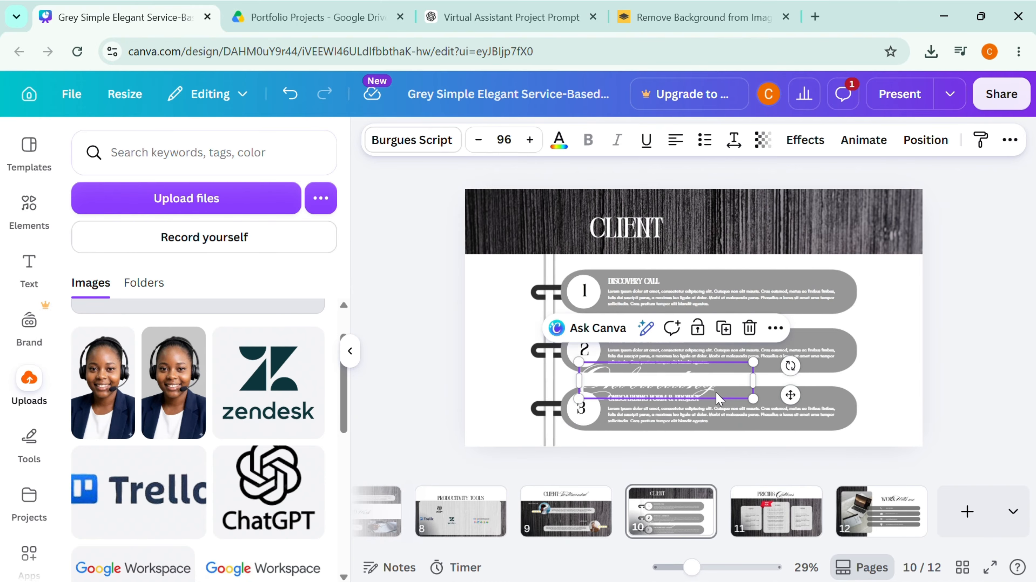
double_click(734, 373)
left_click(877, 317)
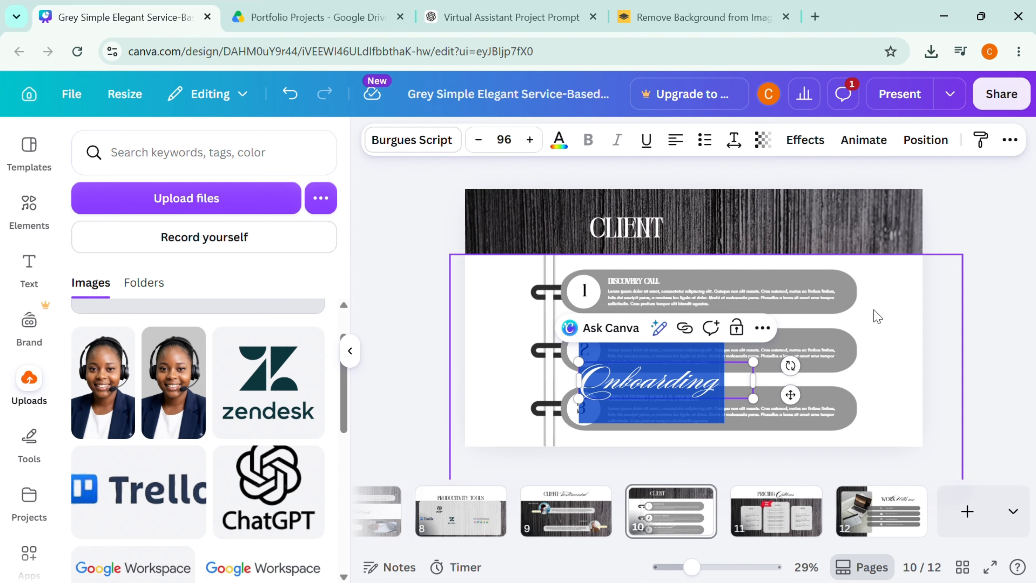
left_click(895, 231)
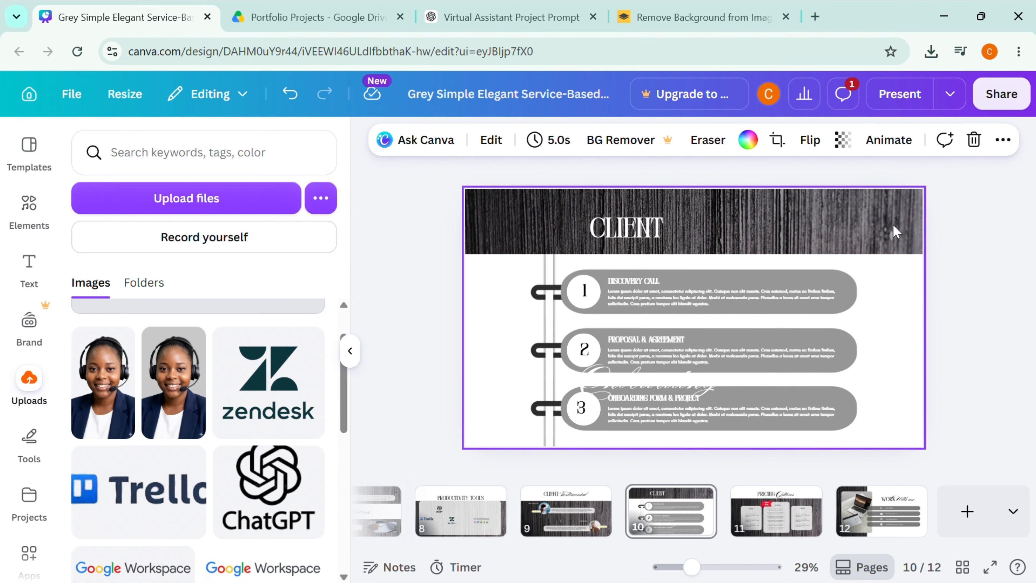
right_click(895, 231)
left_click(746, 269)
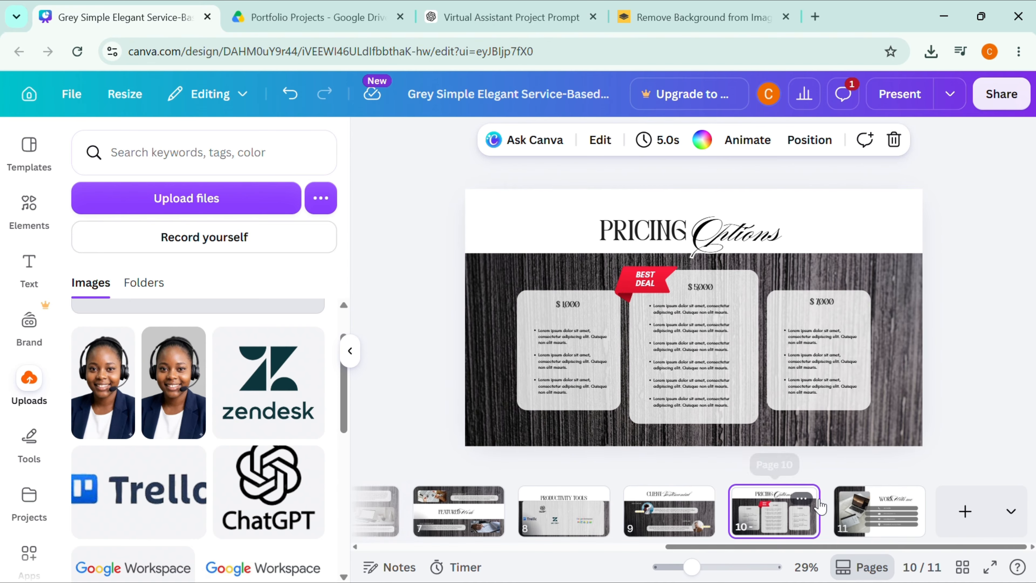
left_click(802, 498)
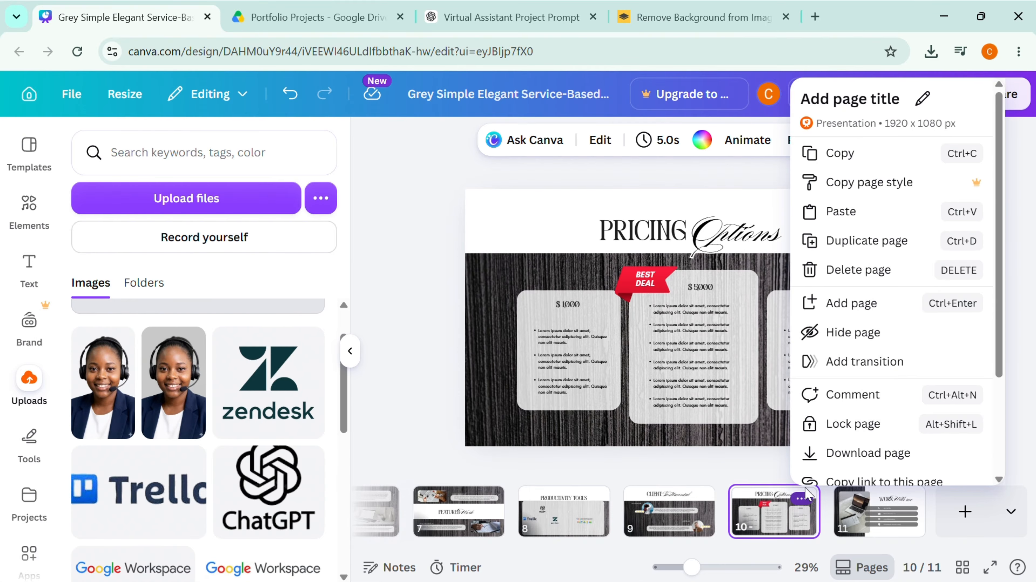
left_click(881, 271)
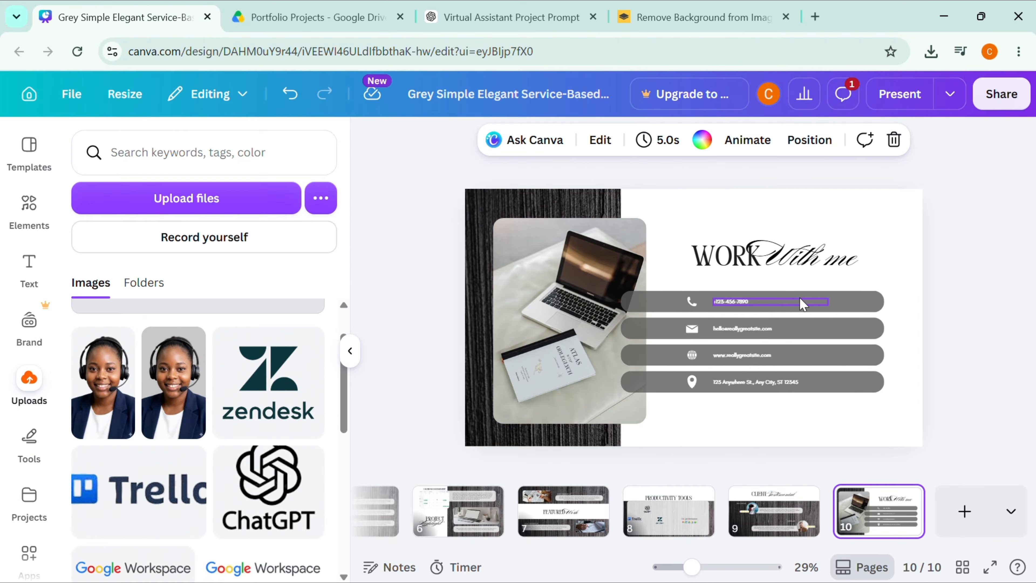
- Replace the laptop photo with the headset headshot, placed on the wood panel and flipped horizontally
left_click(605, 357)
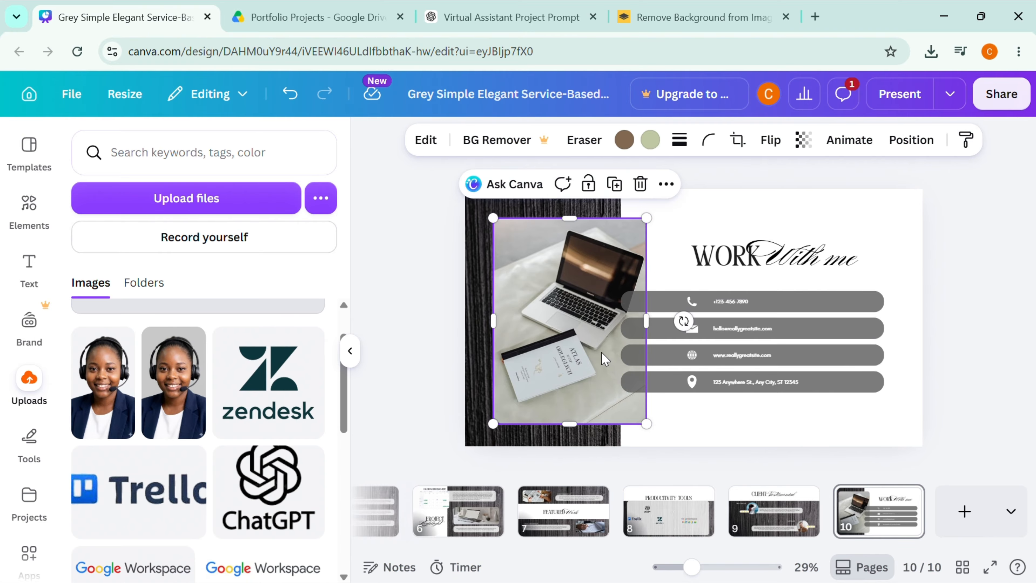
left_click(649, 186)
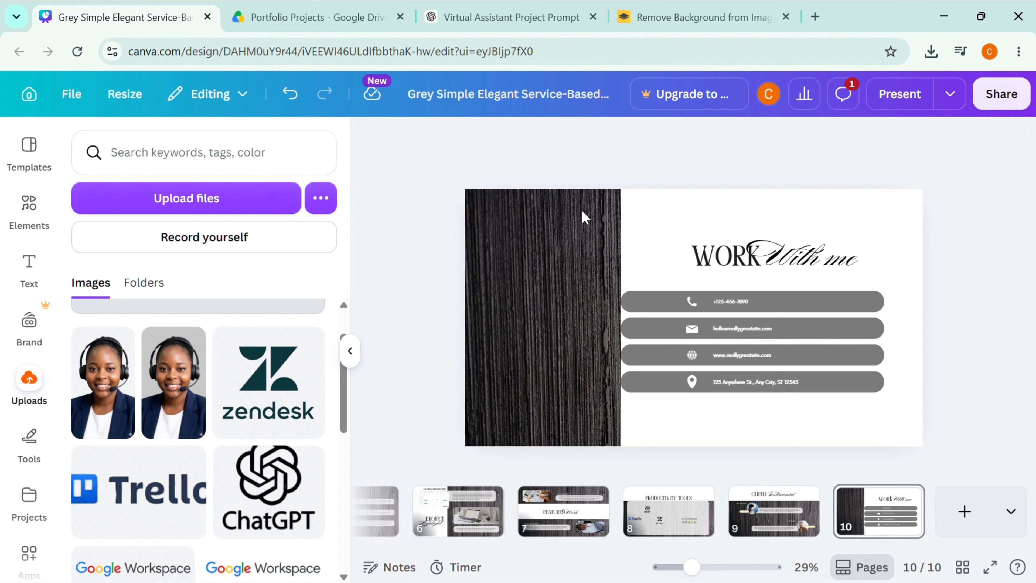
left_click(102, 380)
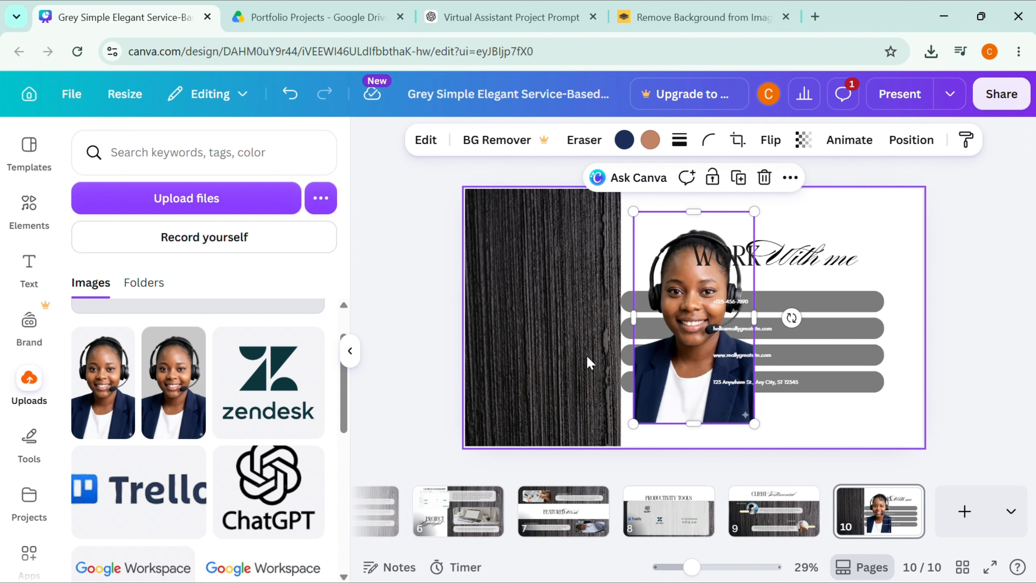
left_click(663, 248)
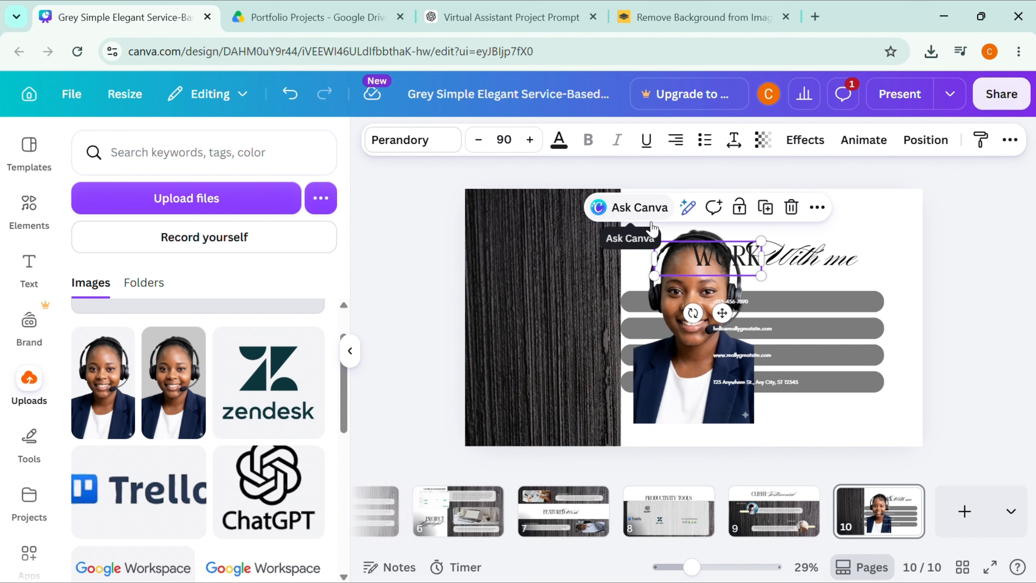
left_click(680, 232)
left_click_drag(680, 232, 540, 234)
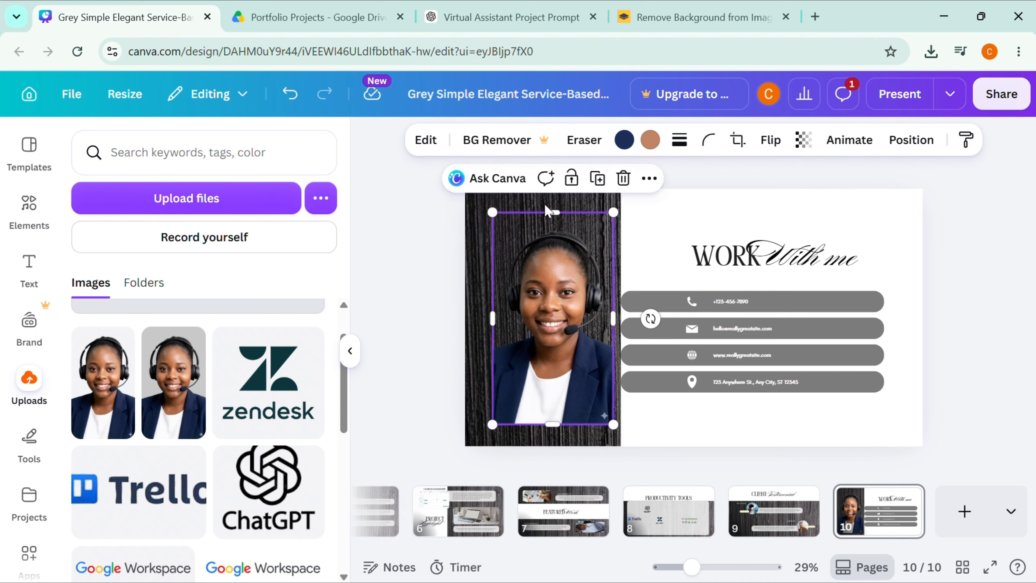
left_click(777, 142)
left_click(780, 185)
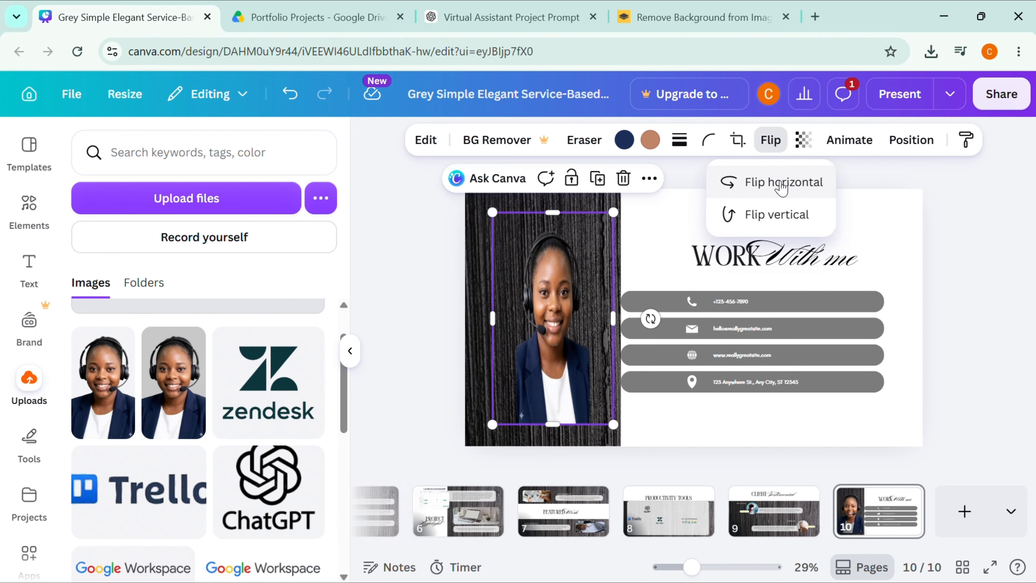
left_click(978, 281)
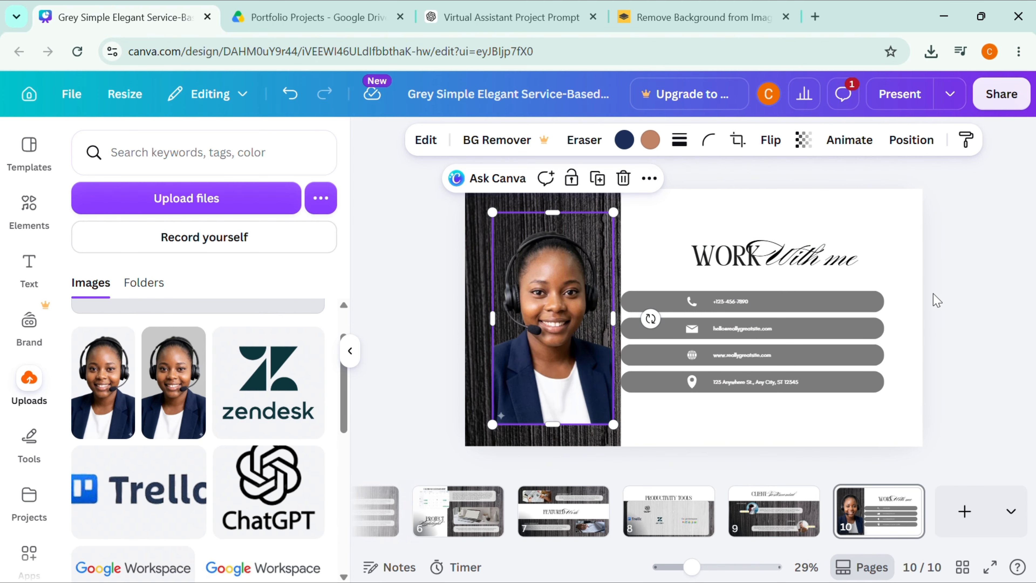
left_click(844, 305)
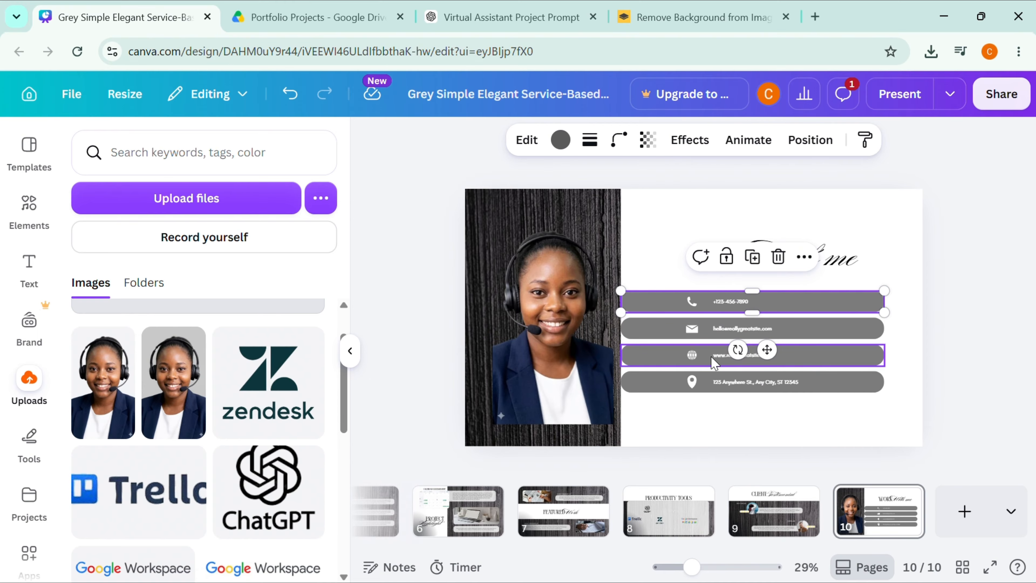
left_click(814, 358)
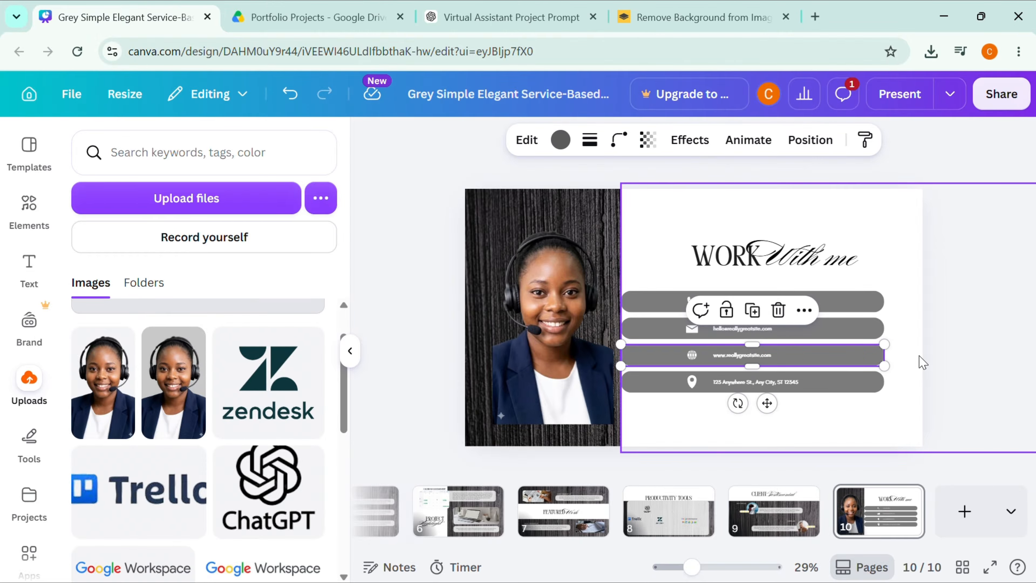
key("Delete")
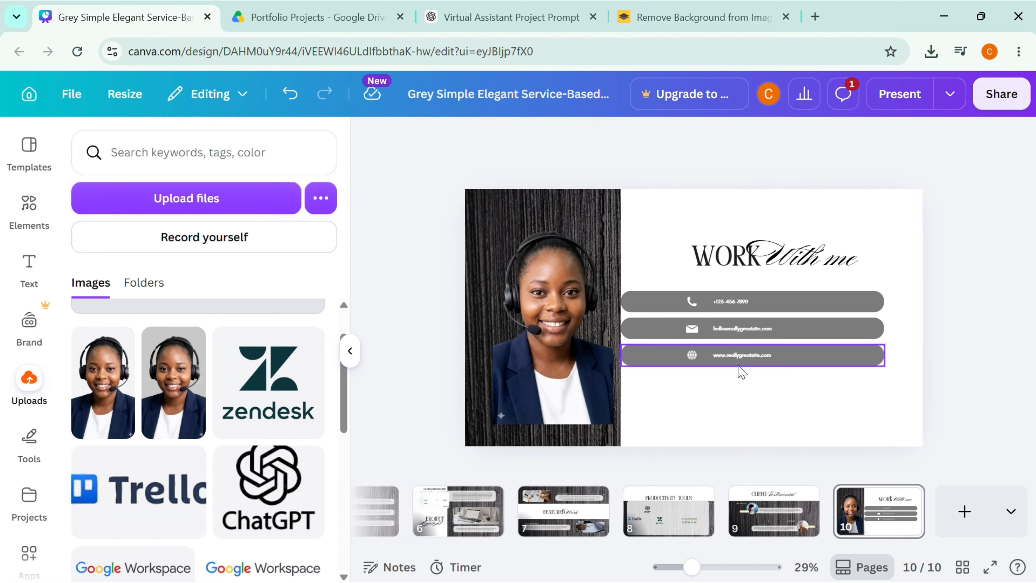
left_click(290, 95)
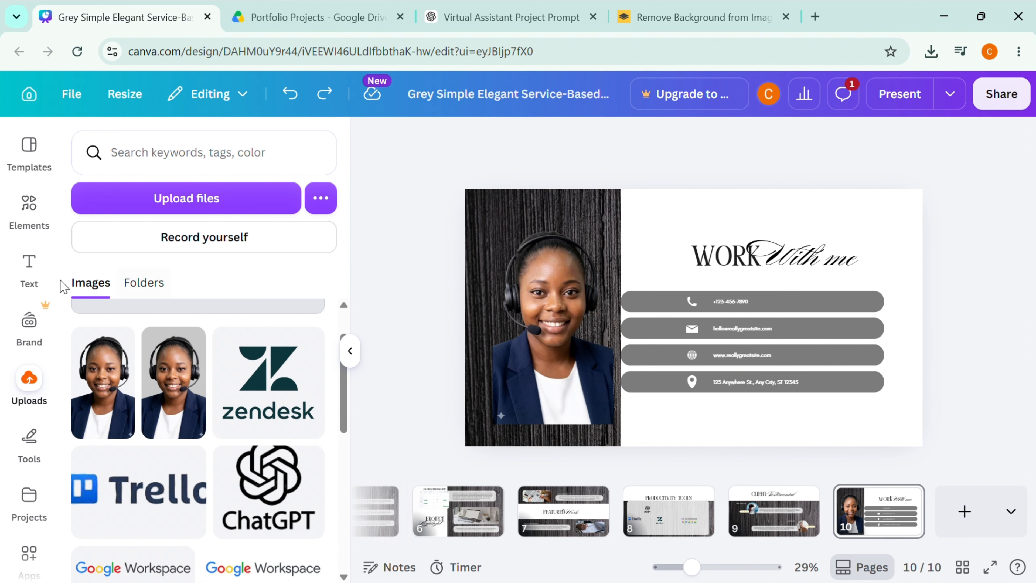
- Search Elements for 'LINKED' and add a LinkedIn logo graphic to the page
left_click(35, 226)
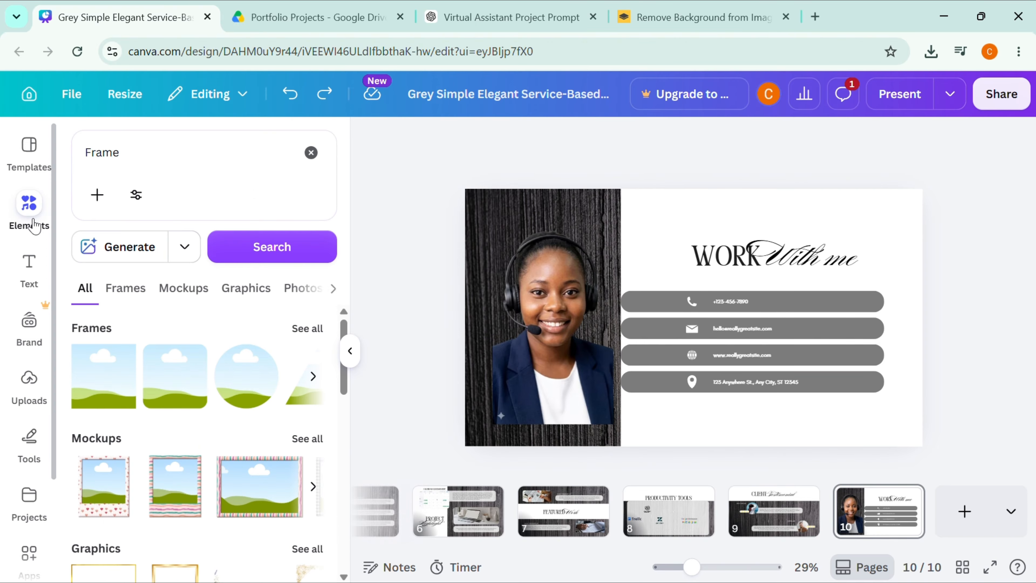
left_click(172, 160)
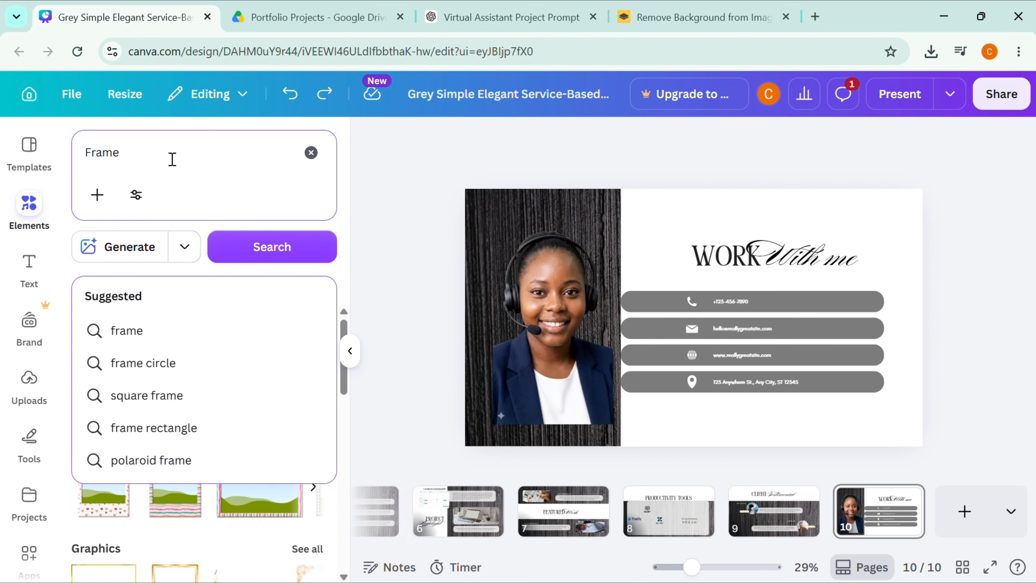
key("BackSpace")
key("BackSpace")
key("BackSpace")
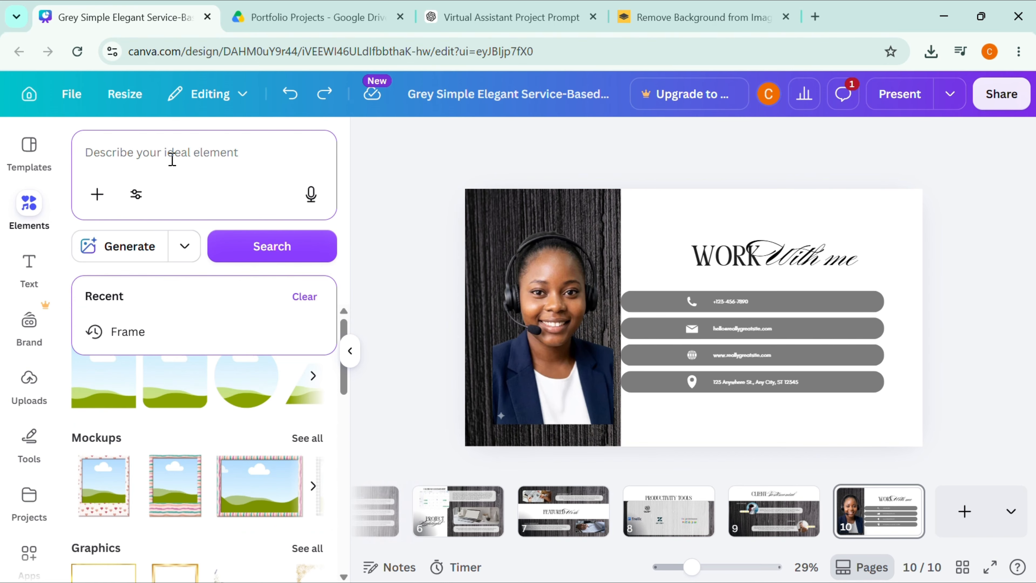
type("LINKED")
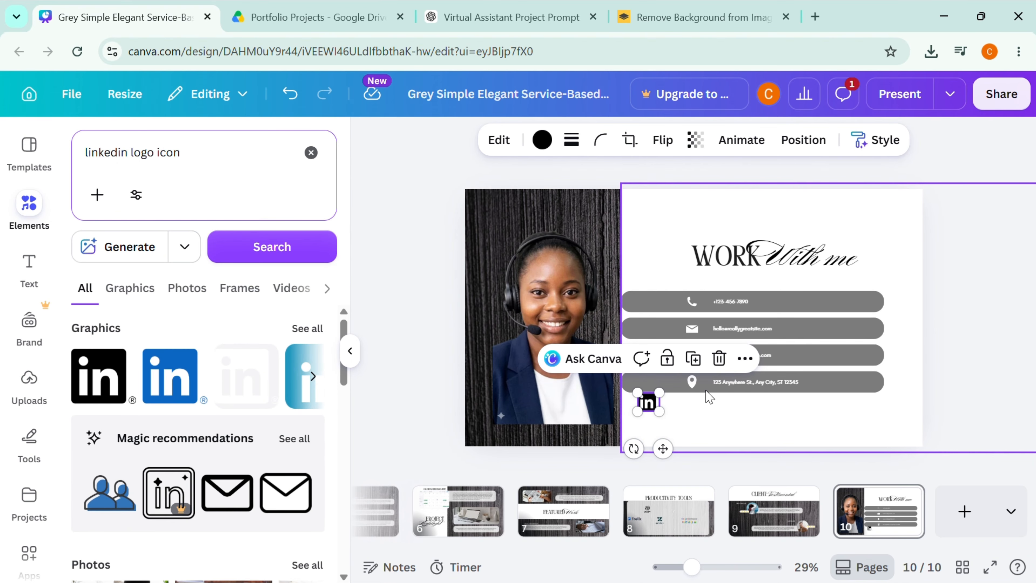
left_click(719, 358)
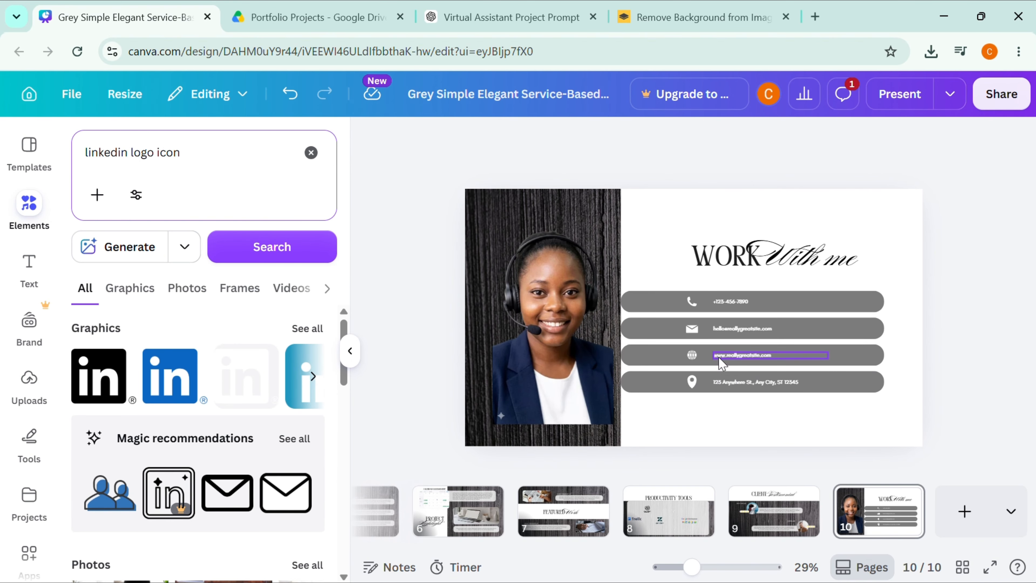
left_click(260, 389)
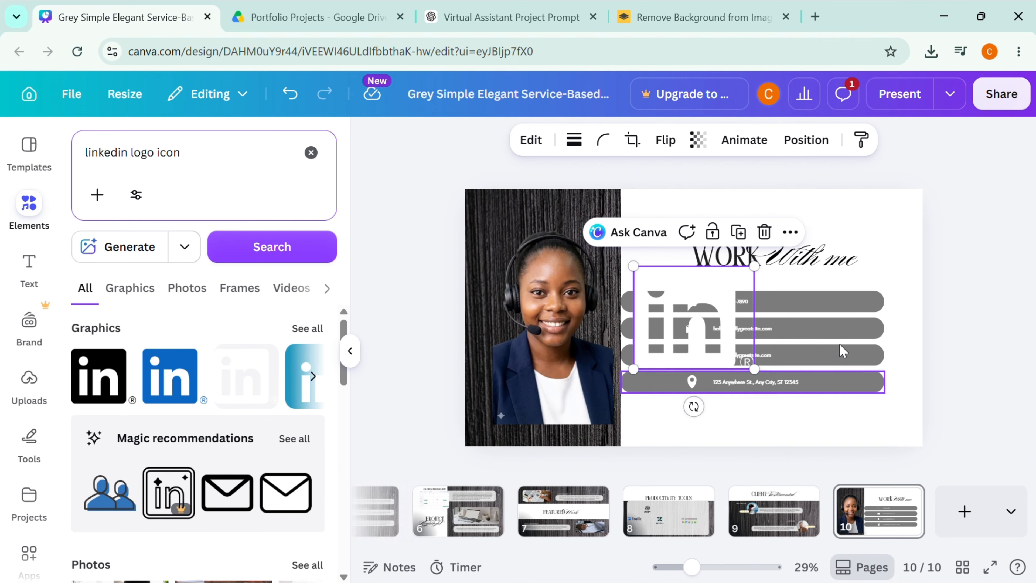
- Shrink the LinkedIn logo onto the last contact row, replacing the location pin icon
left_click_drag(756, 267, 689, 395)
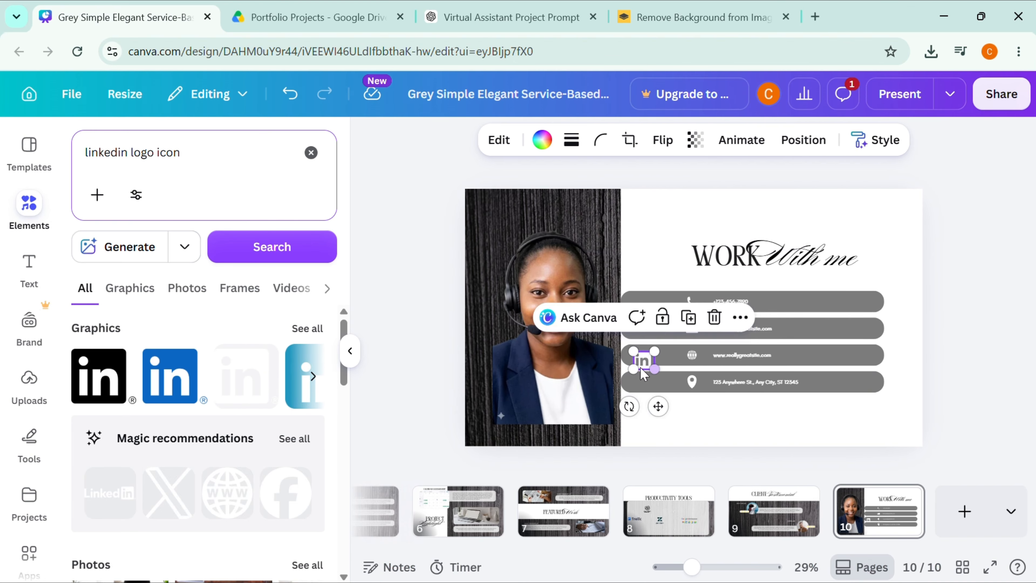
left_click_drag(644, 362, 693, 384)
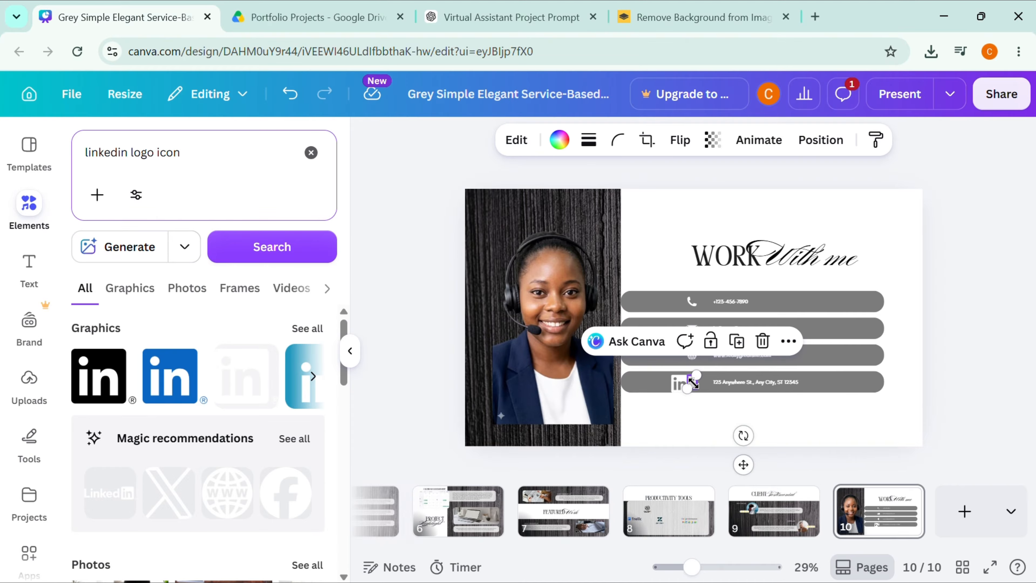
left_click(763, 342)
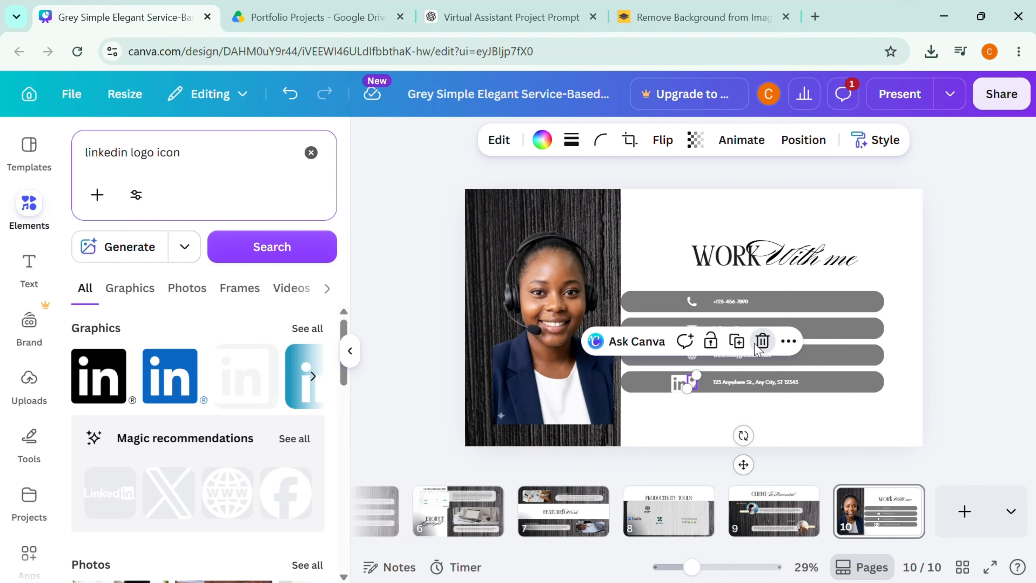
left_click(678, 385)
left_click_drag(670, 394, 672, 398)
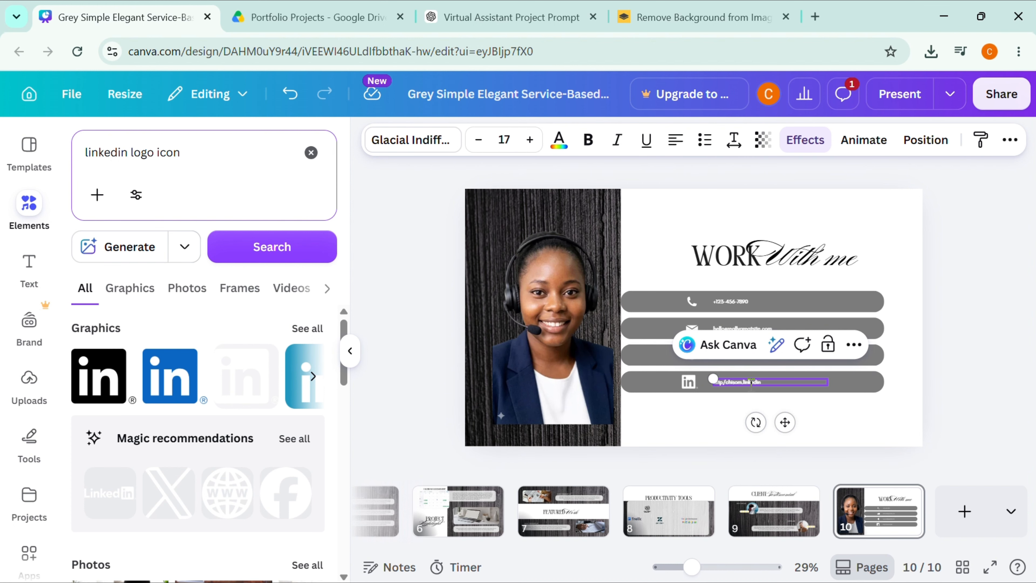
left_click(869, 388)
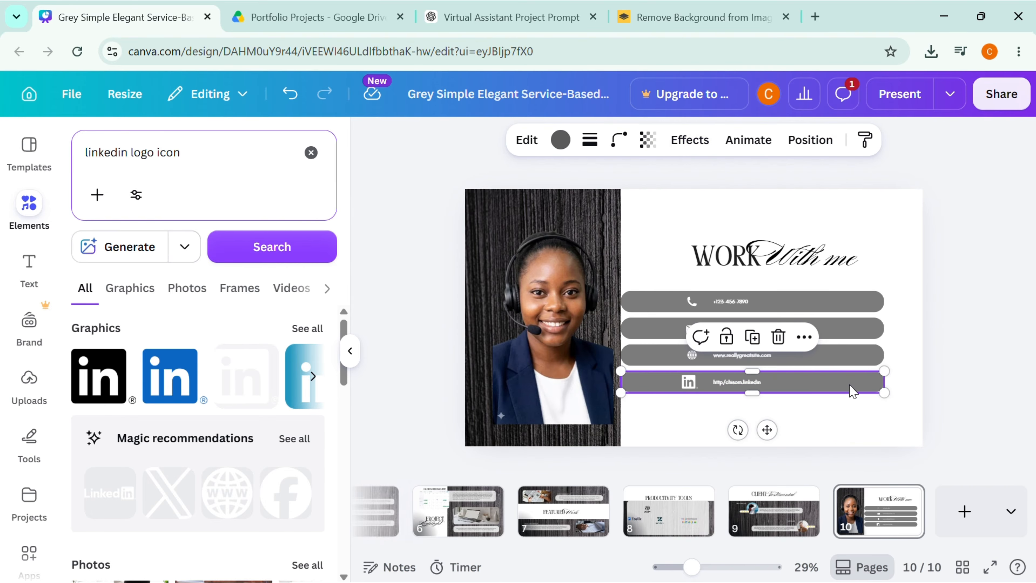
- Attach the LinkedIn profile URL as a link on the LinkedIn contact bar
right_click(819, 385)
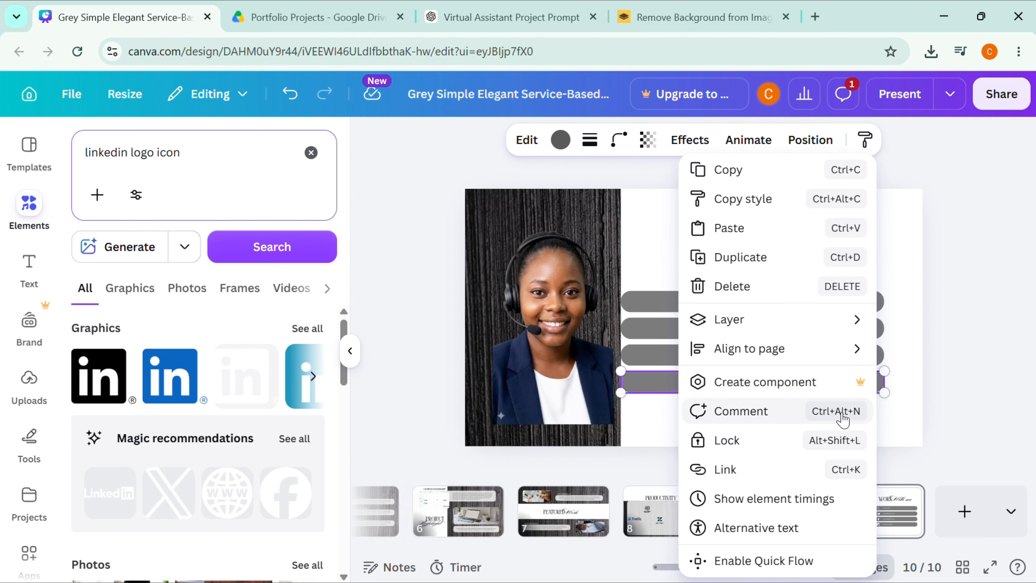
left_click(782, 470)
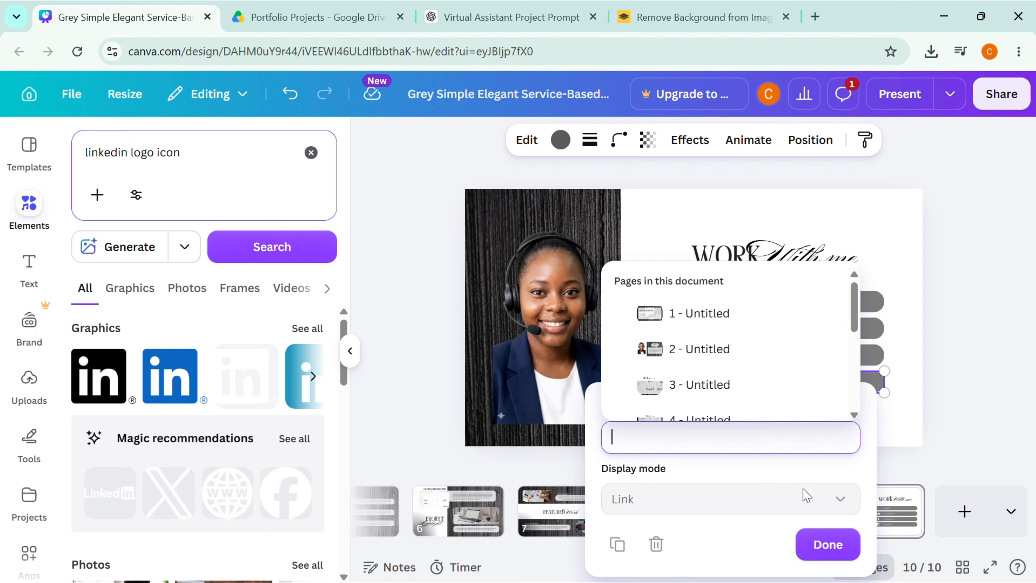
left_click(825, 544)
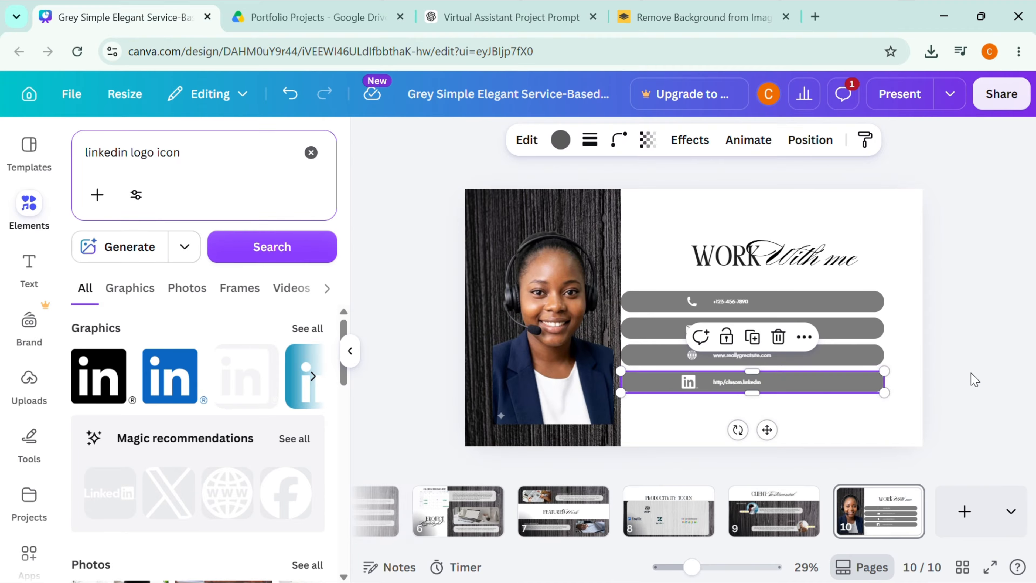
left_click(963, 379)
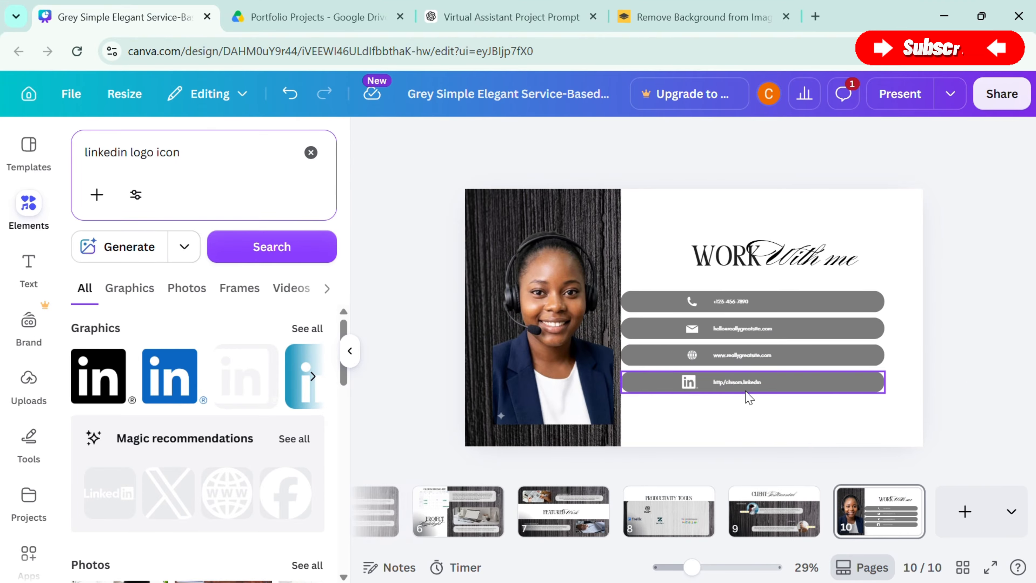
- Review the page strip, then collapse the Elements side panel for a full-width view
left_click(812, 300)
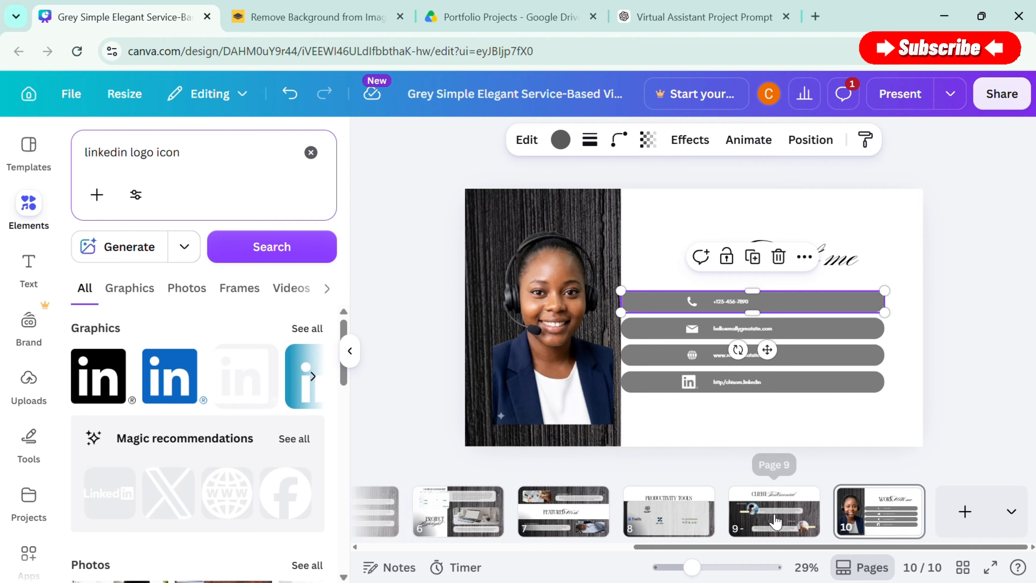
scroll(775, 521, "up", 10)
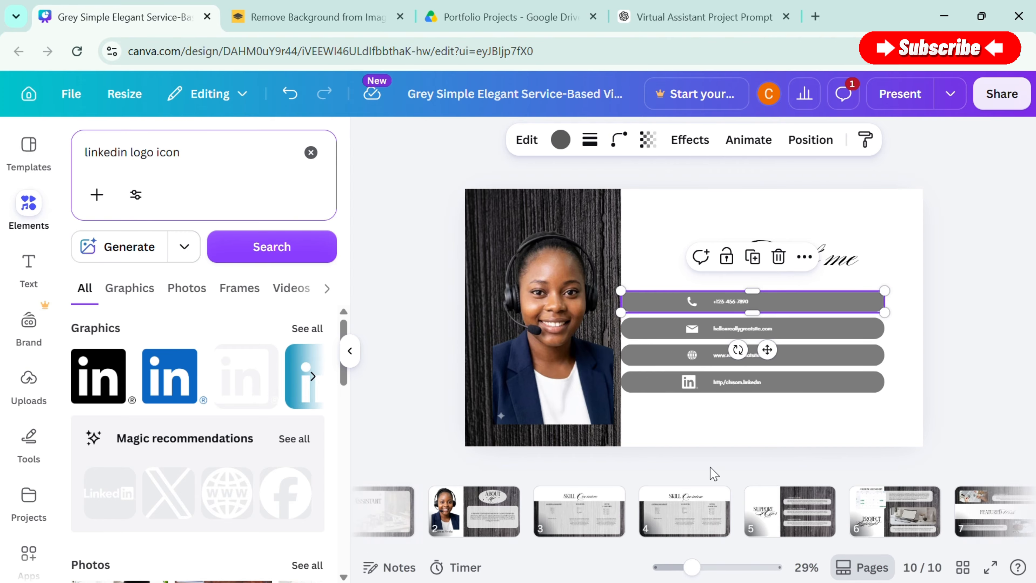
scroll(530, 510, "left", 2)
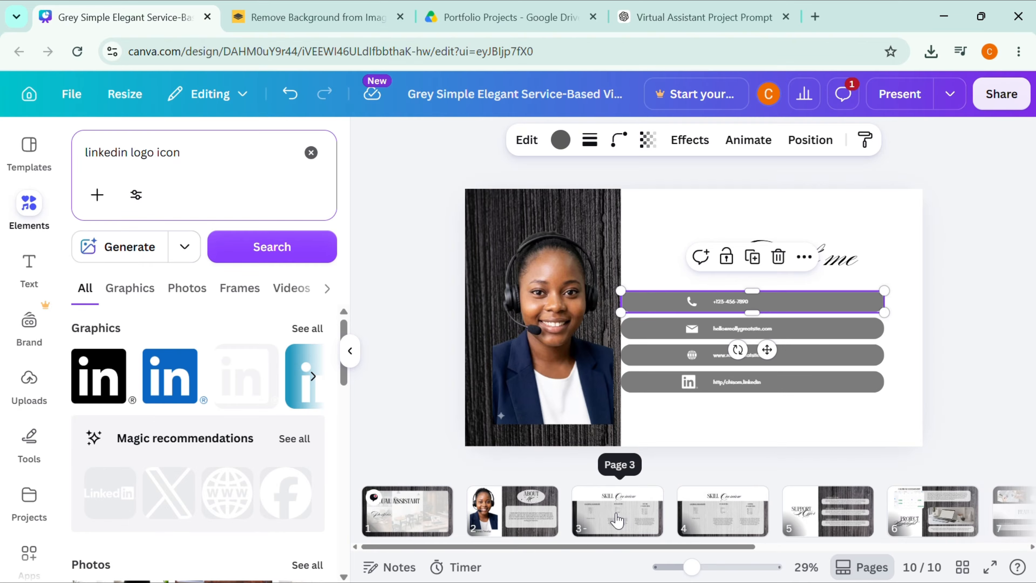
scroll(617, 520, "right", 3)
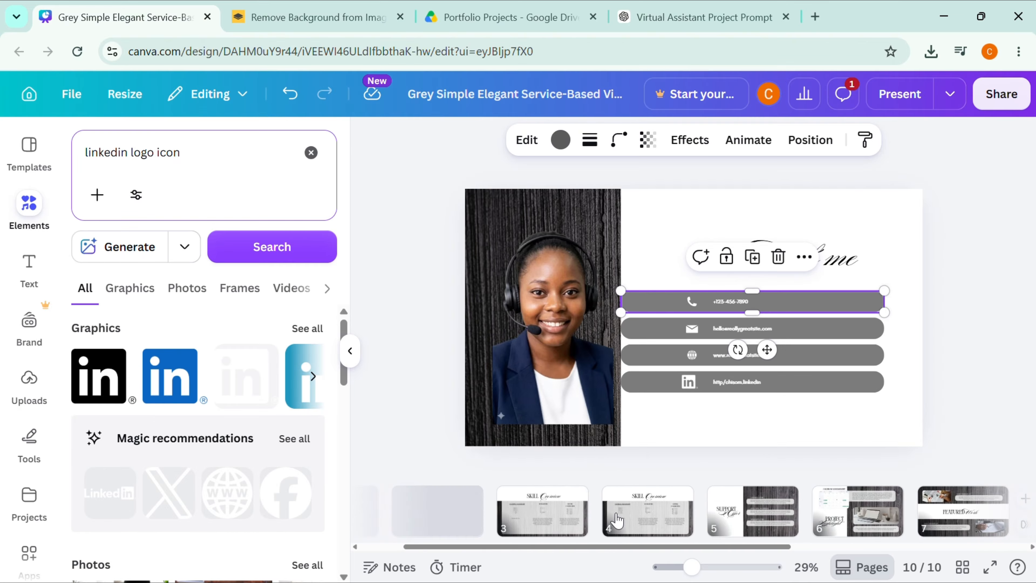
scroll(616, 521, "left", 3)
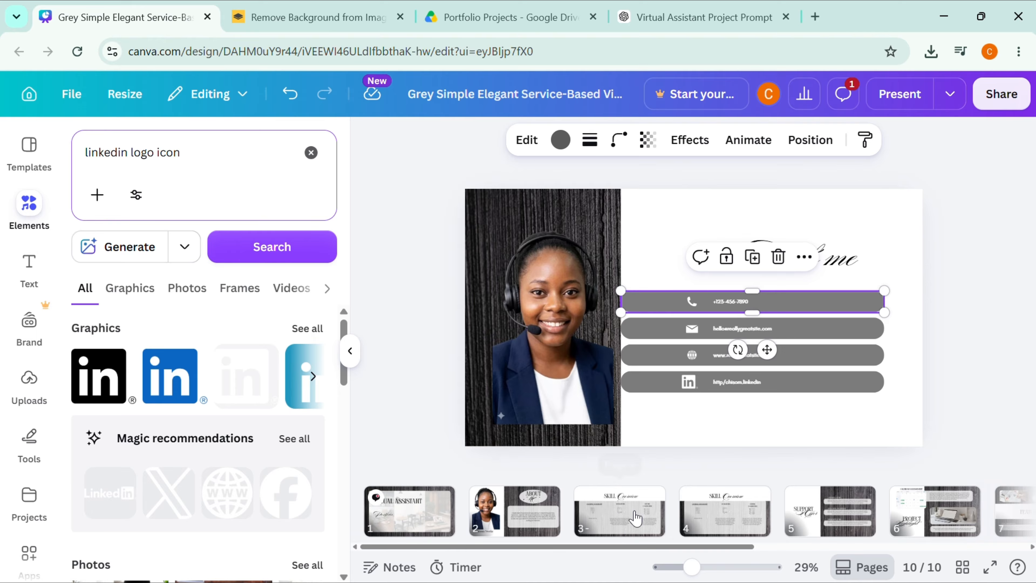
scroll(724, 514, "right", 1)
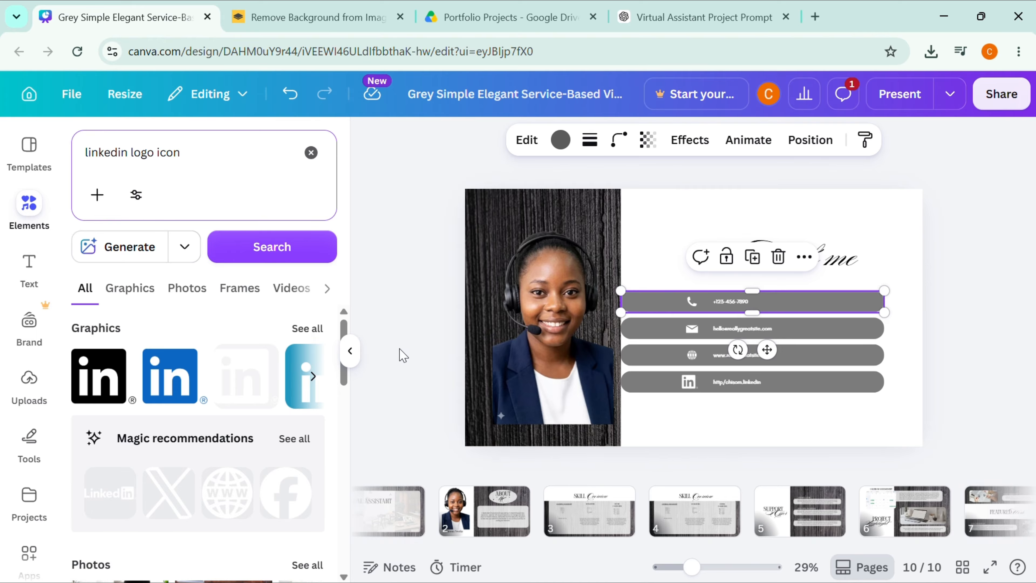
left_click(350, 351)
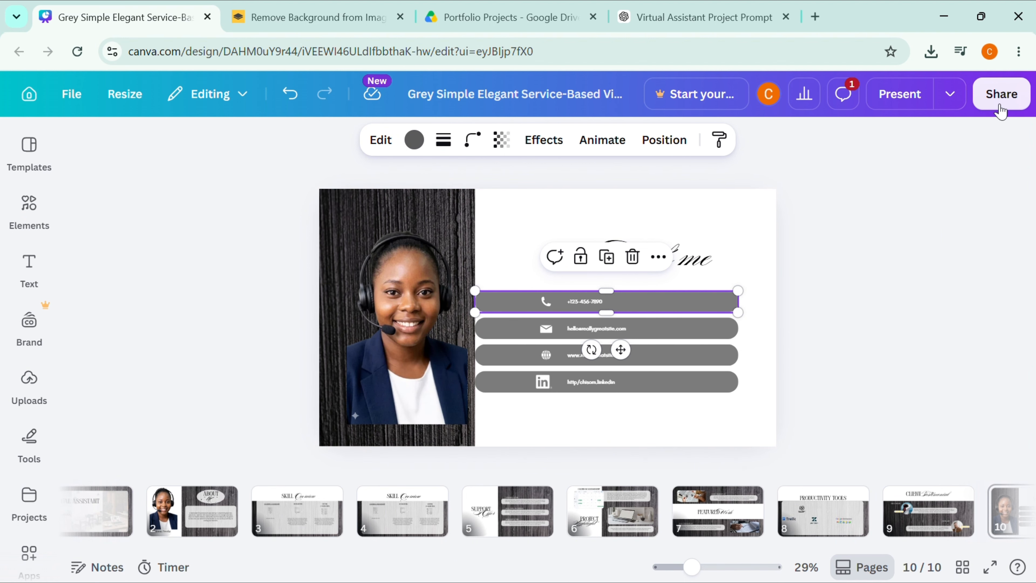
- Download all ten pages as a PDF, then reopen the Share menu
left_click(1001, 94)
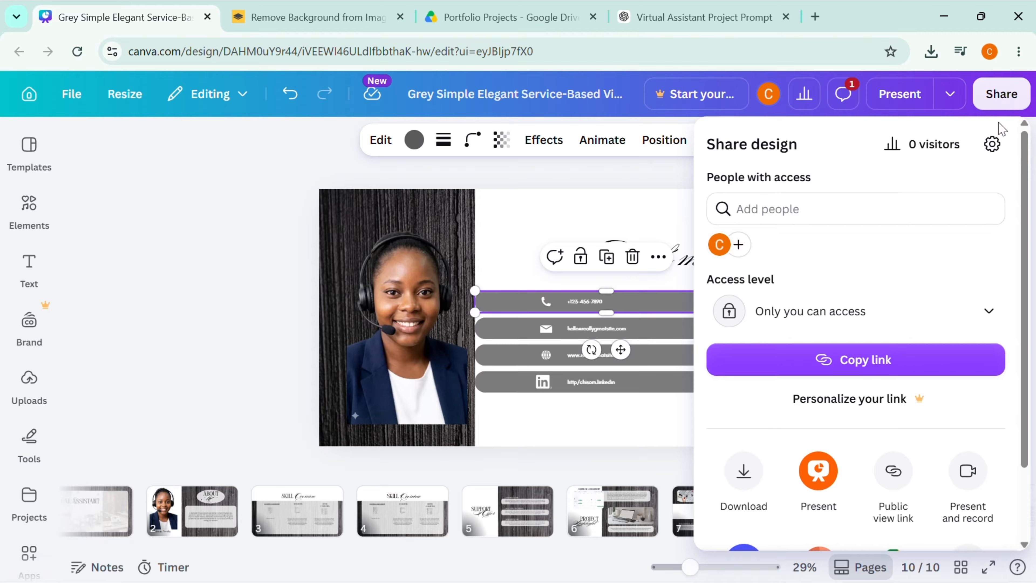
left_click(741, 485)
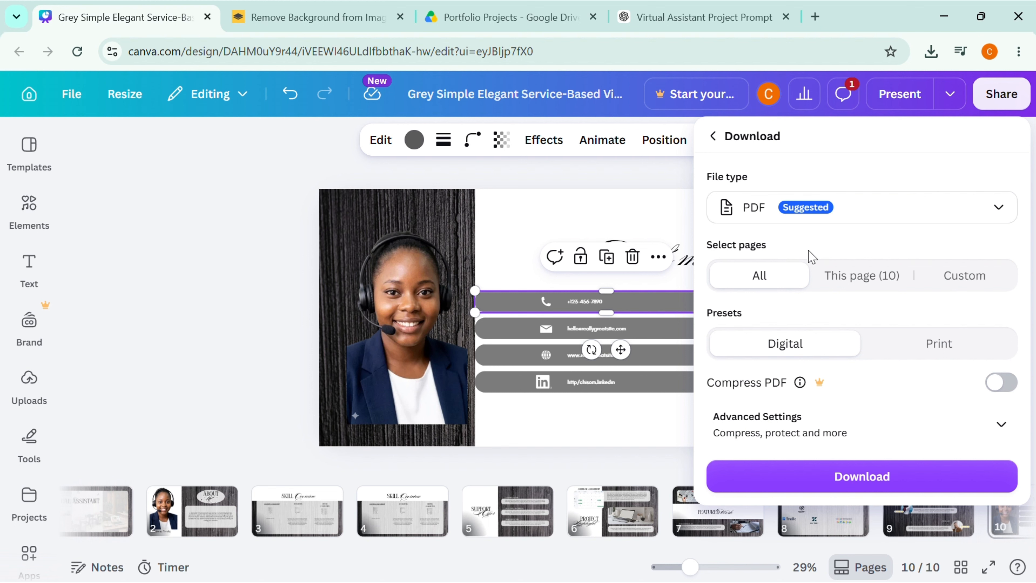
left_click(804, 487)
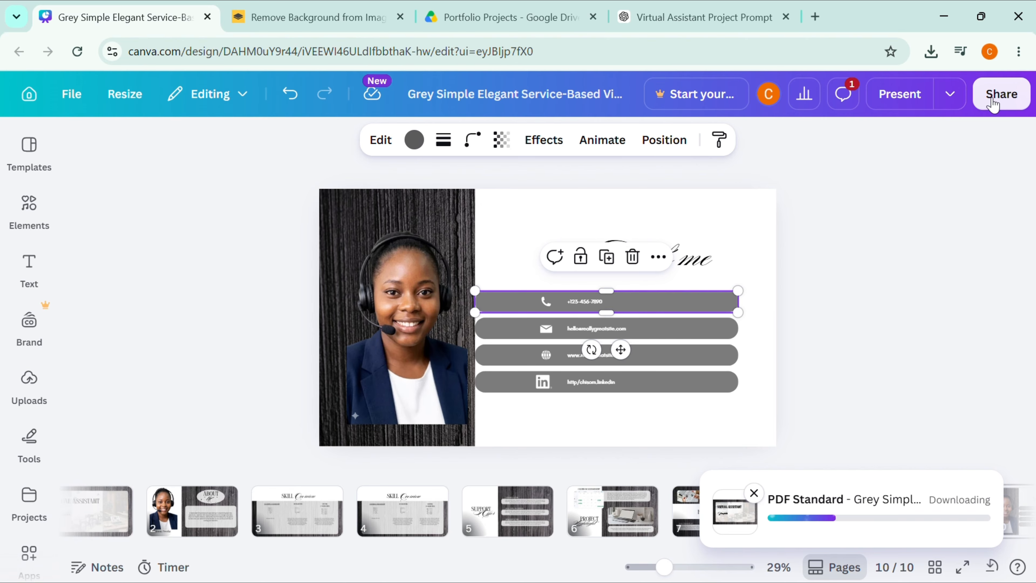
left_click(1001, 96)
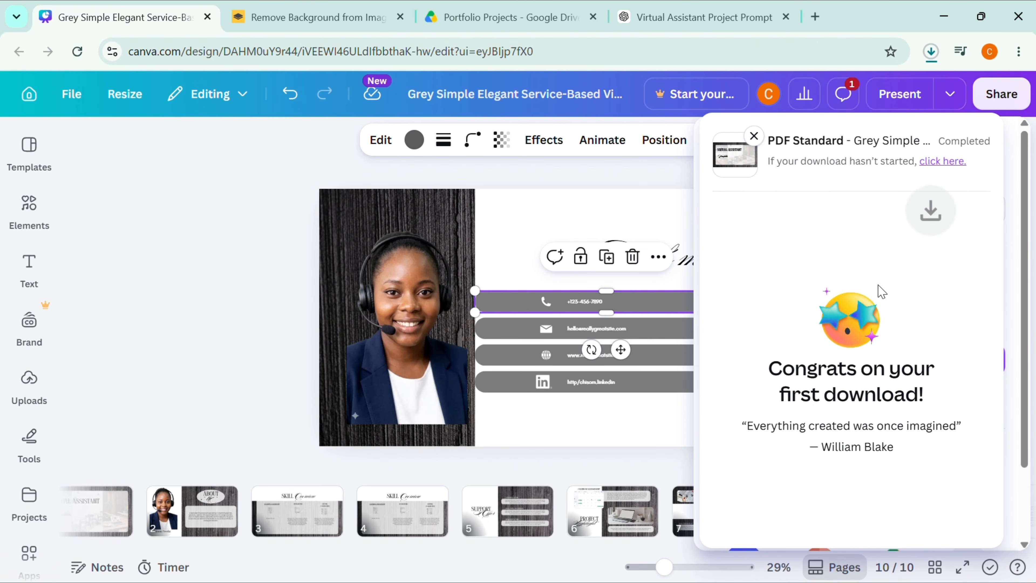
left_click(754, 136)
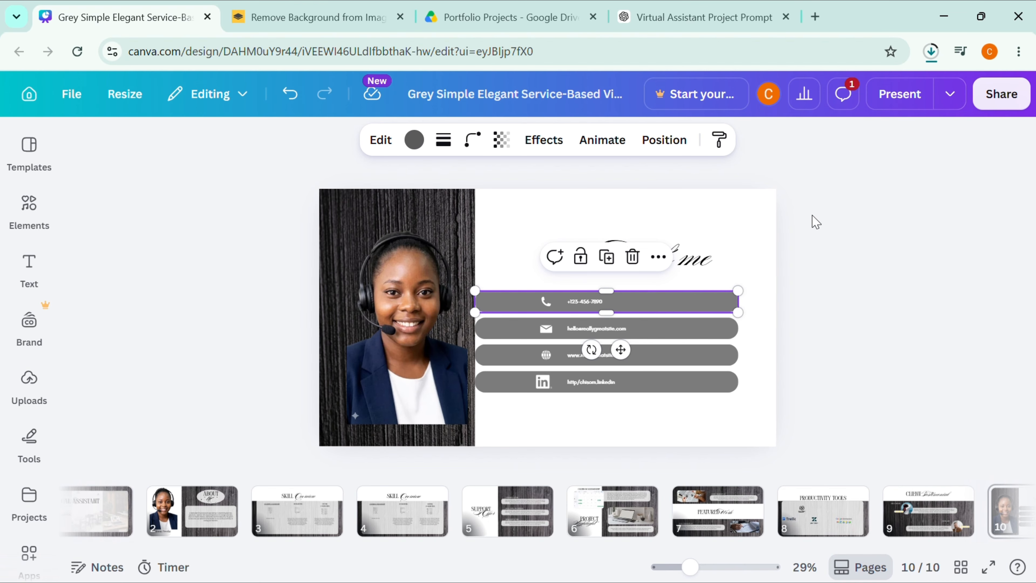
- Publish the portfolio as a website, entering a custom my.canva.site address
left_click(996, 111)
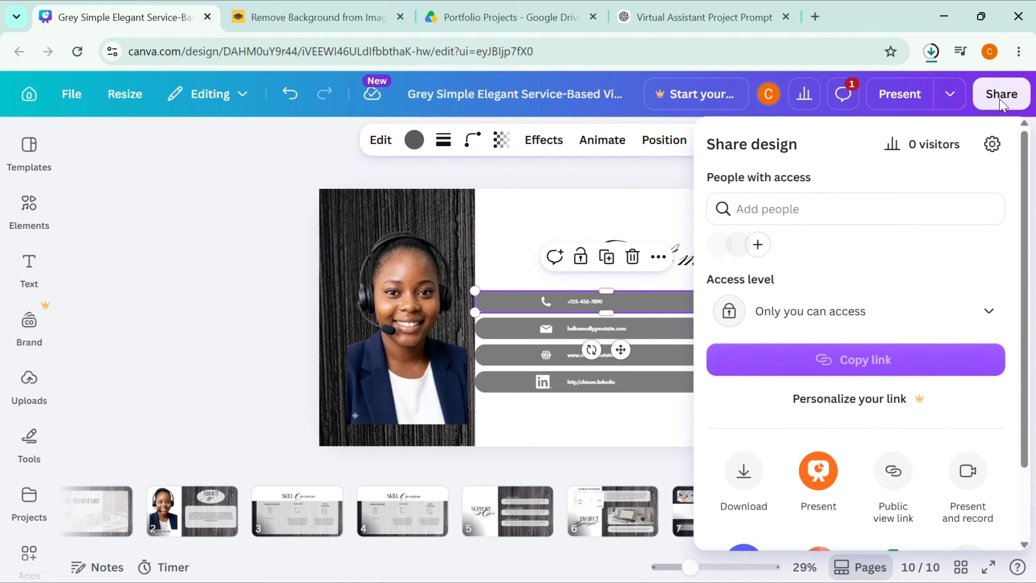
scroll(936, 258, "down", 2)
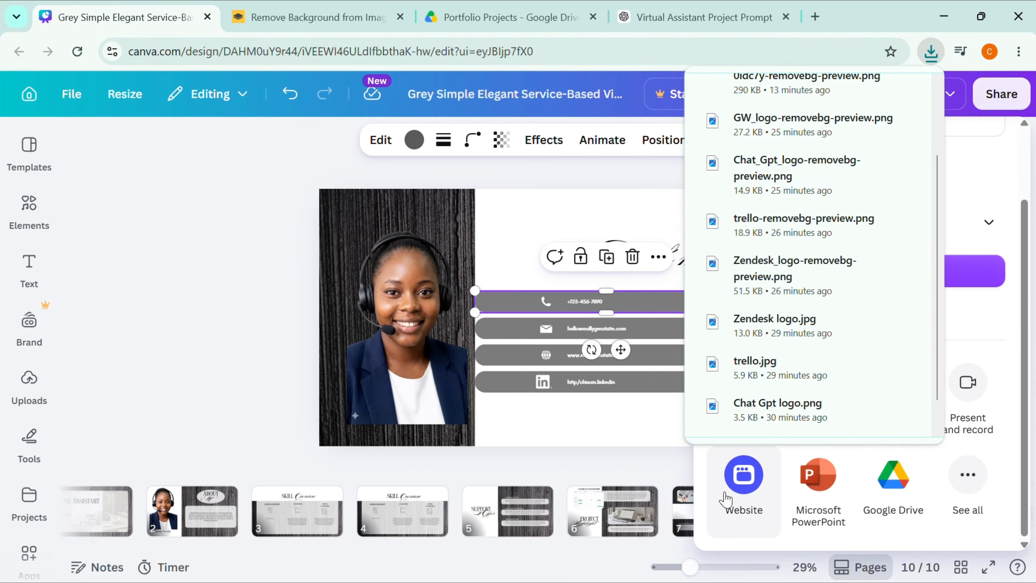
left_click(743, 474)
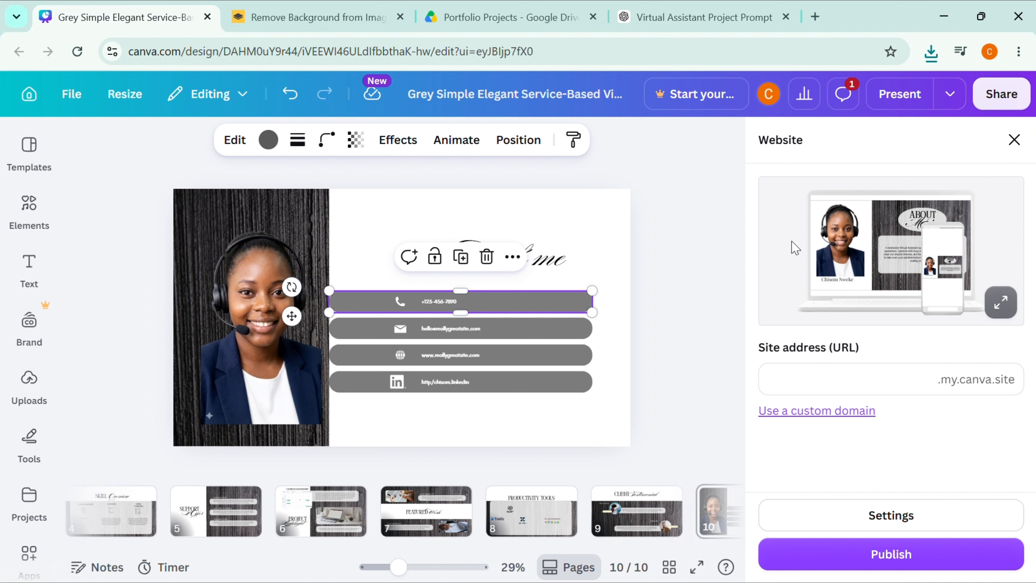
left_click(828, 379)
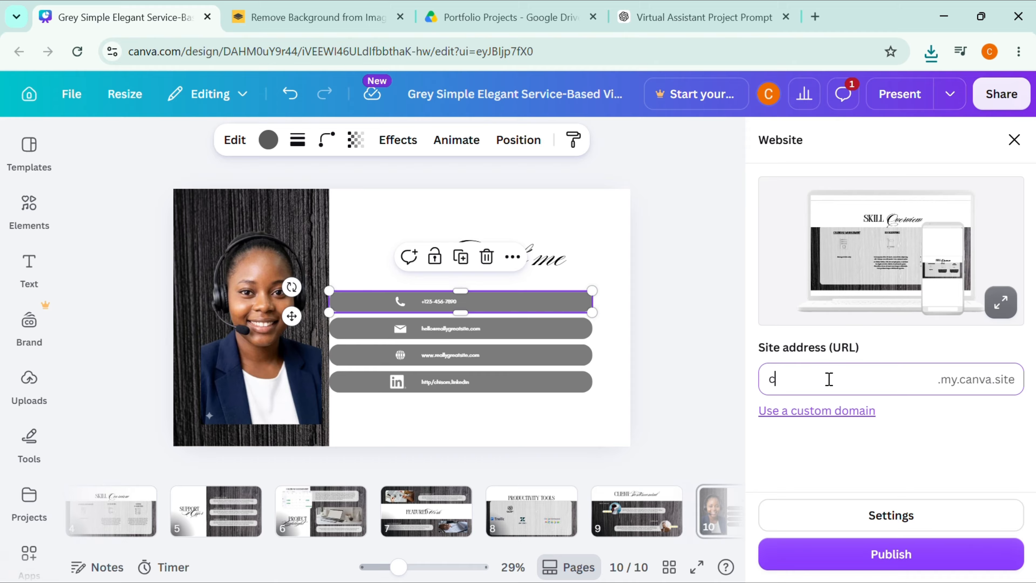
type("chisom")
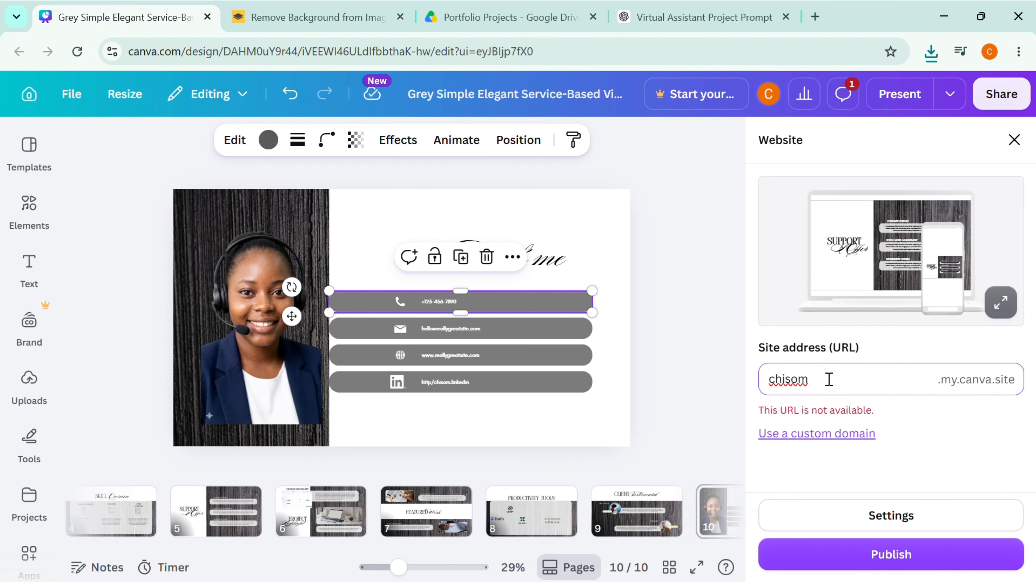
type("nweke")
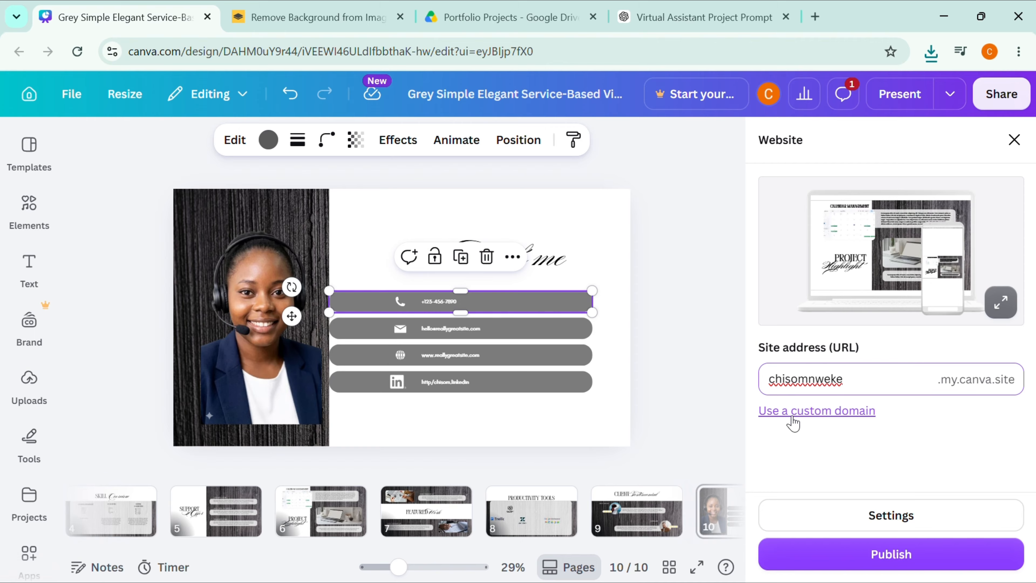
left_click(847, 563)
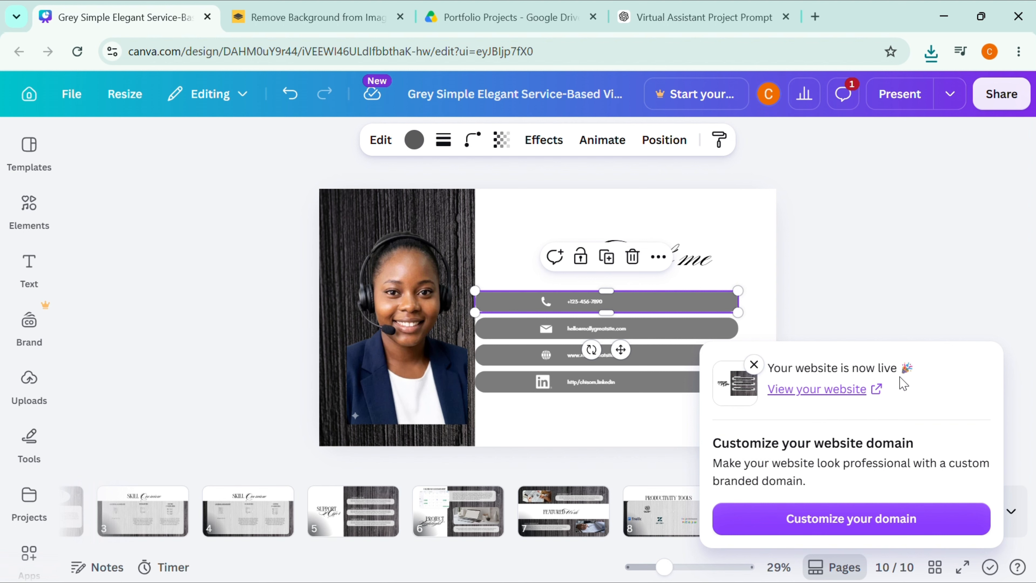
- Open the newly published portfolio website in its own browser tab
left_click(814, 391)
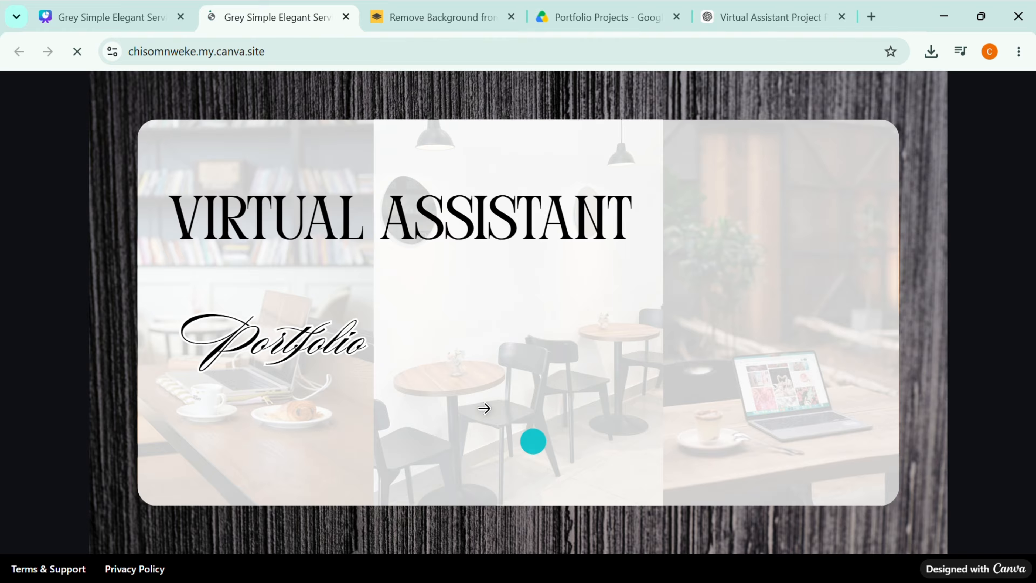
- Replace the template title with the owner's name followed by '_portfolio' and commit it
left_click(95, 5)
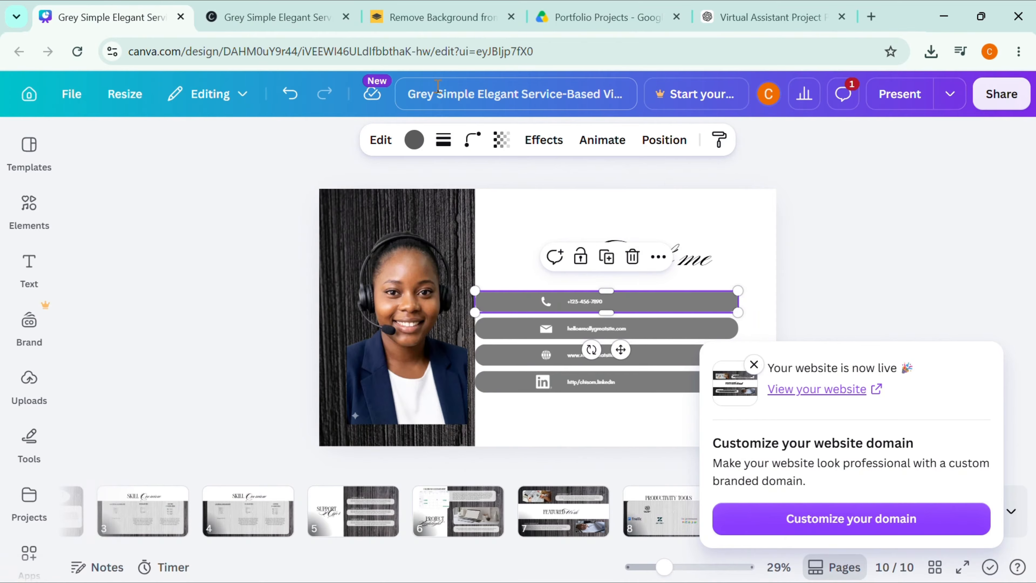
left_click(437, 87)
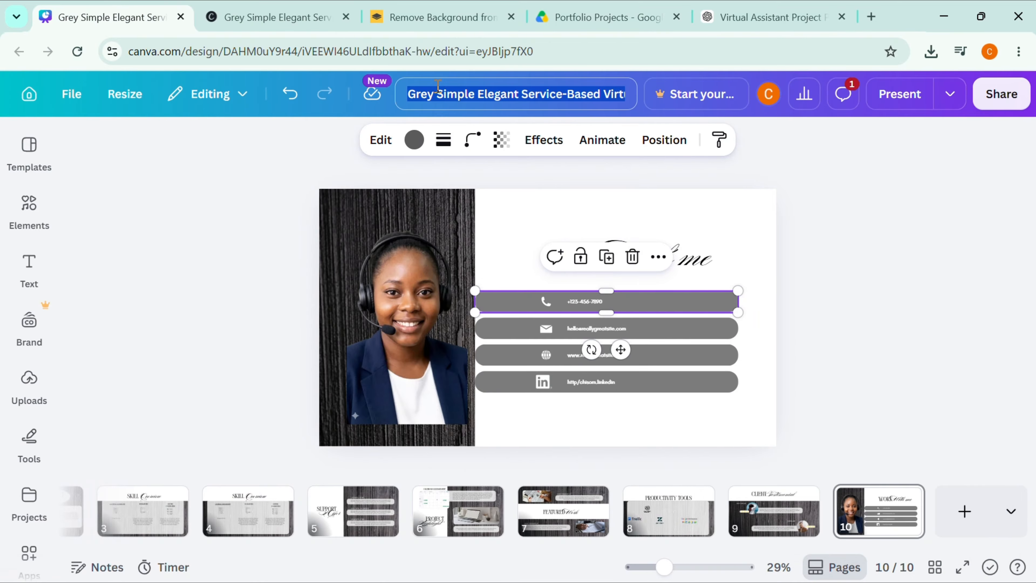
key("BackSpace")
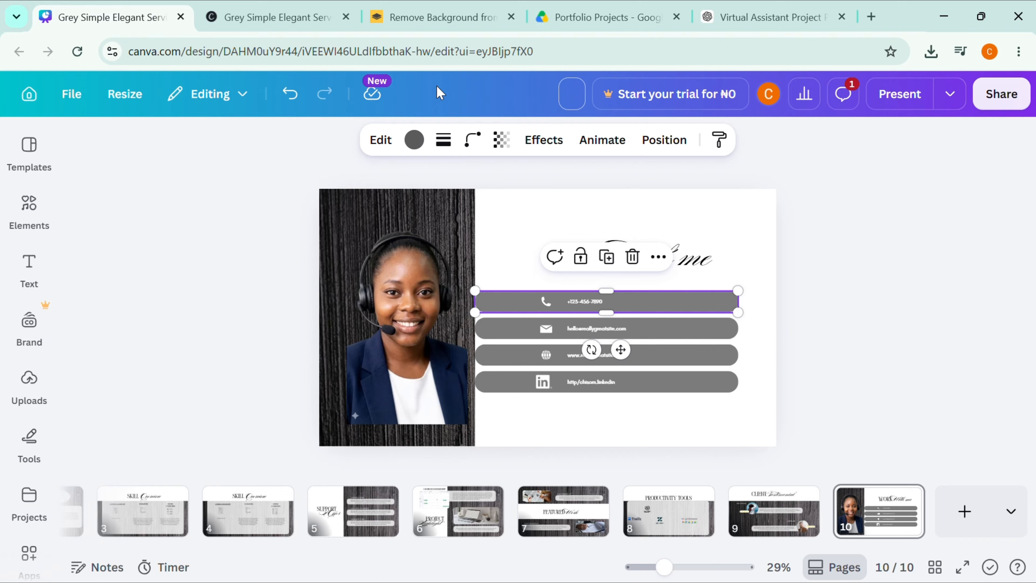
type("Chisomnweke_port")
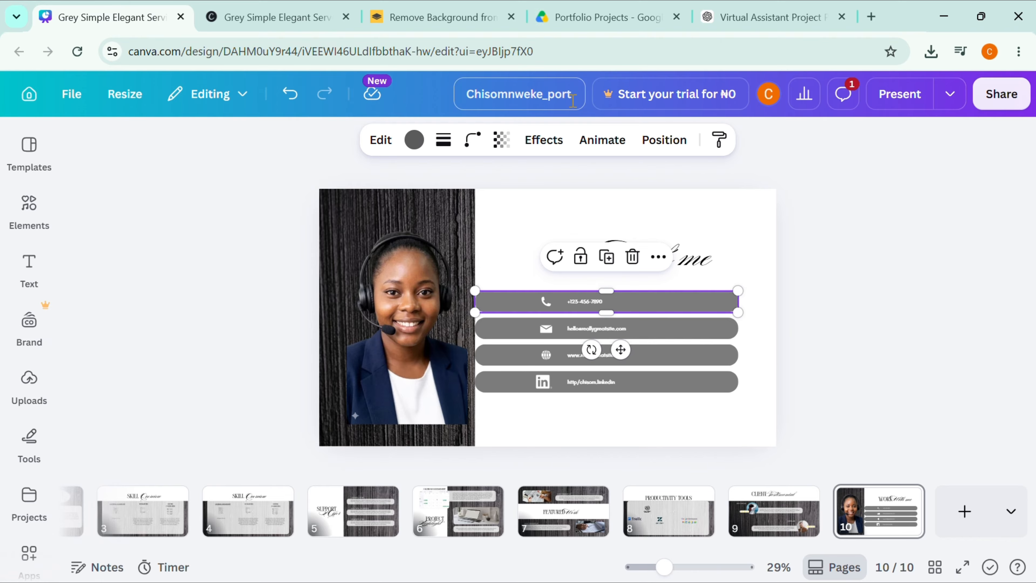
type("folio")
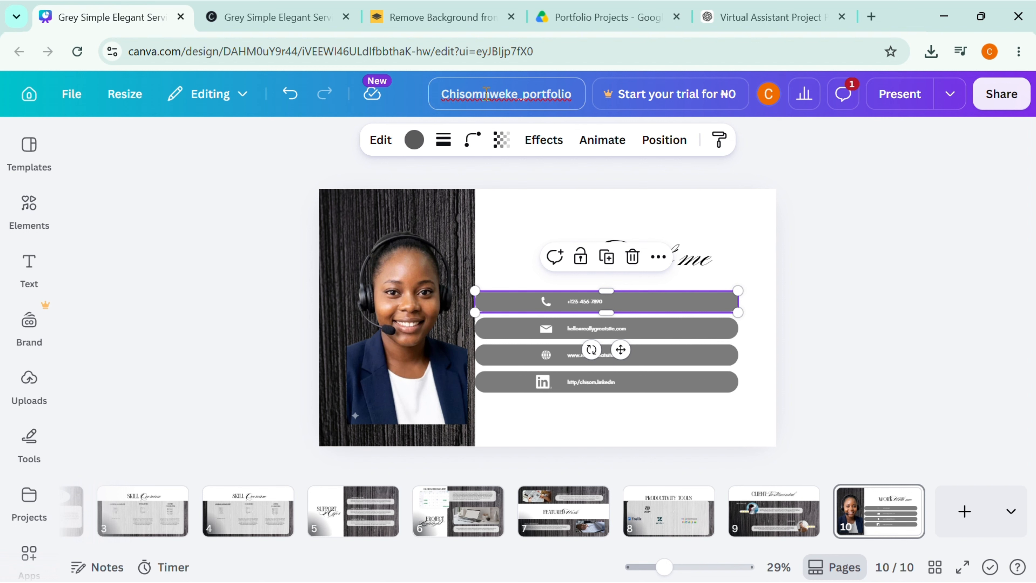
type("_")
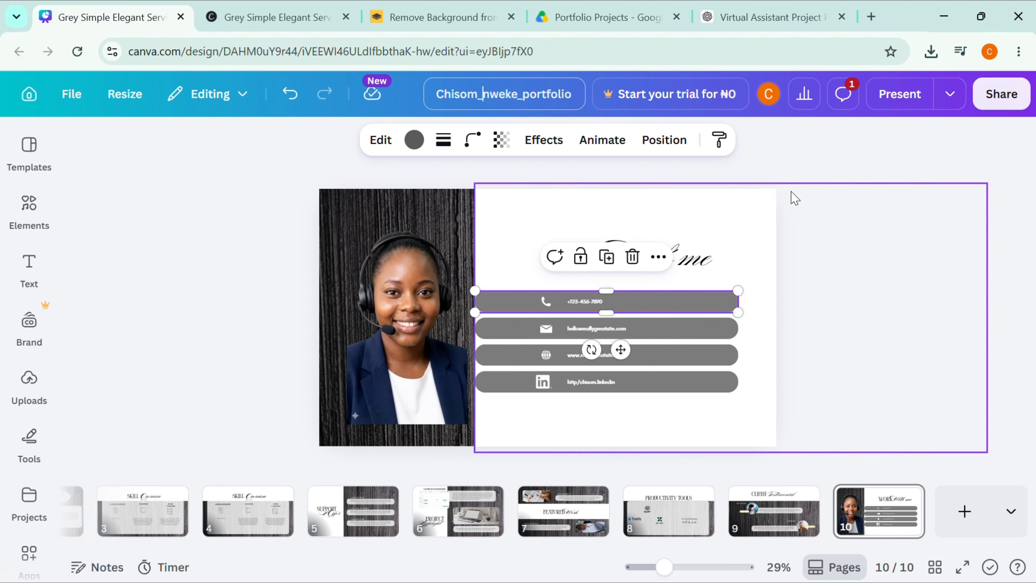
left_click(991, 104)
- Download all pages of the renamed design as a standard PDF, then dismiss the notifications
left_click(991, 107)
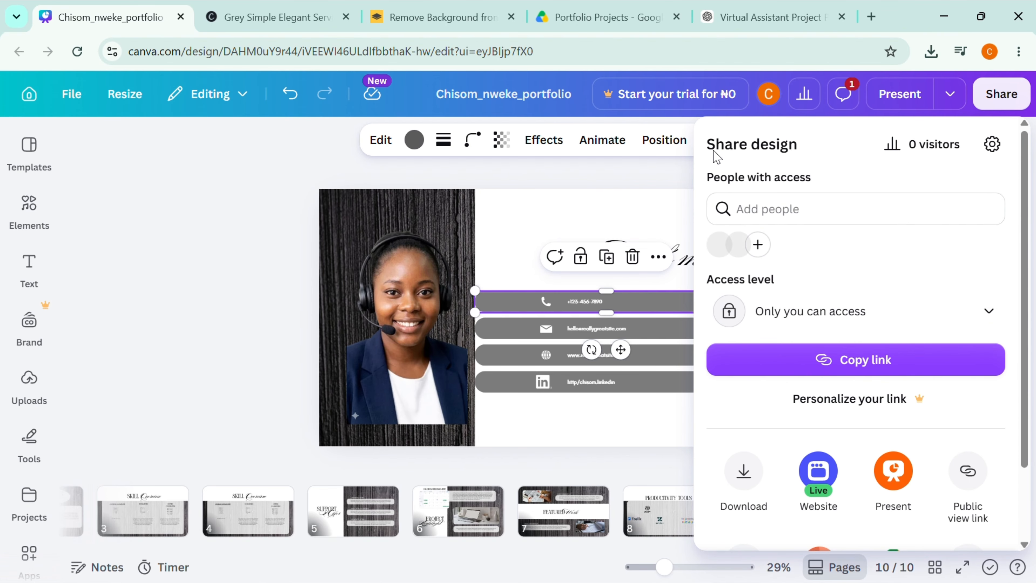
left_click(743, 473)
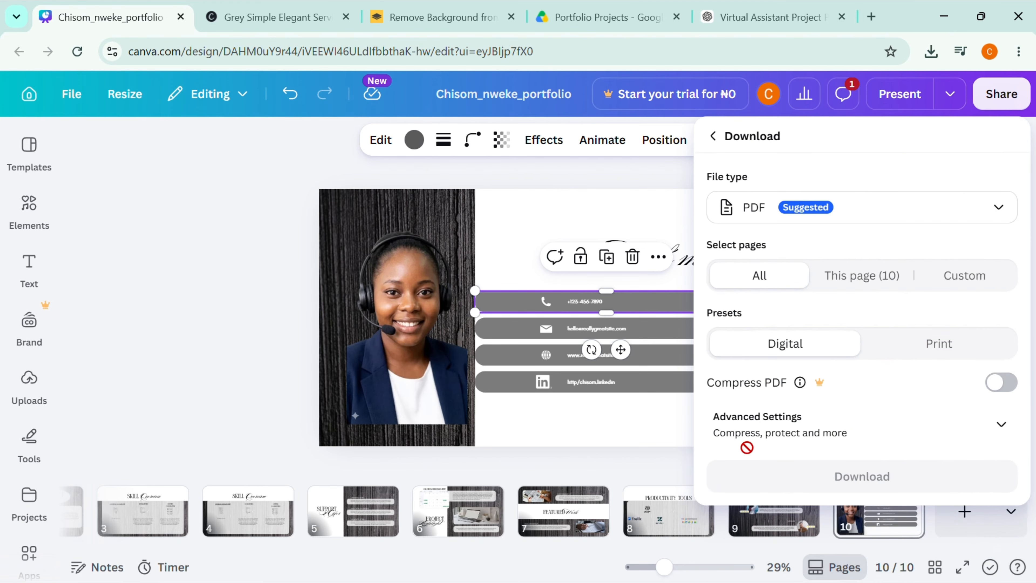
left_click(763, 478)
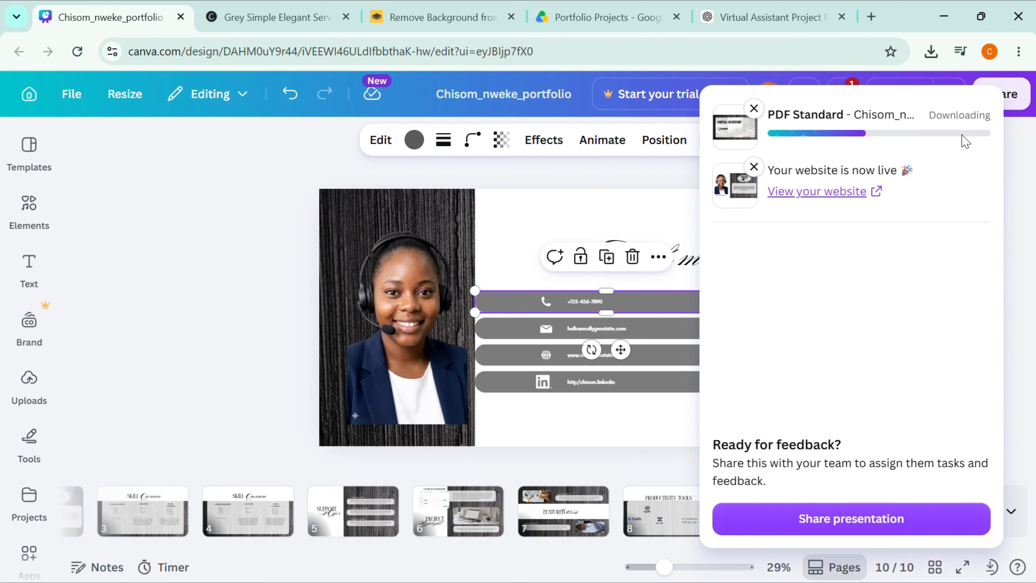
left_click(678, 174)
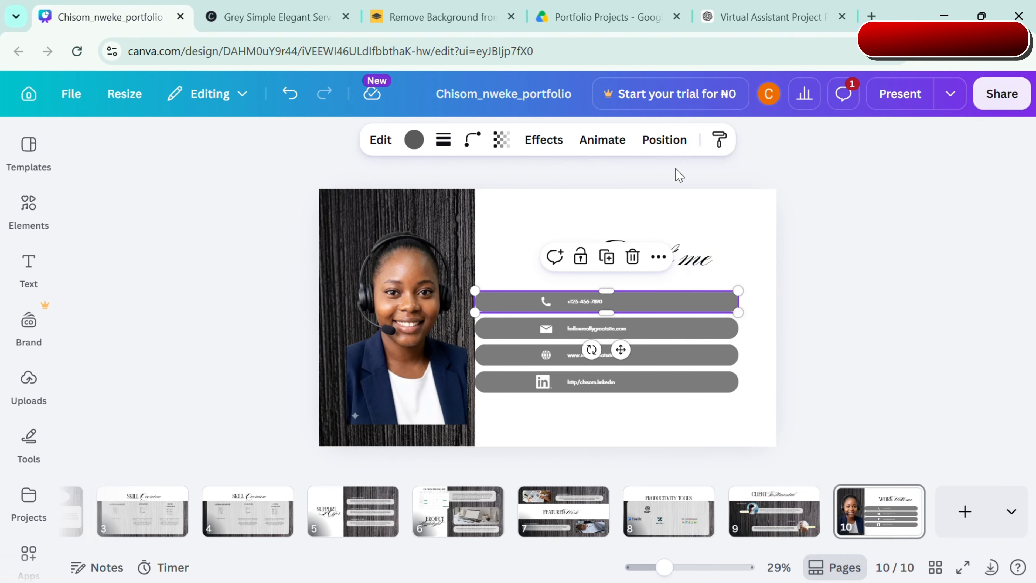
- On the published site, advance to Skill Overview and test the Calendar Management link
left_click(307, 13)
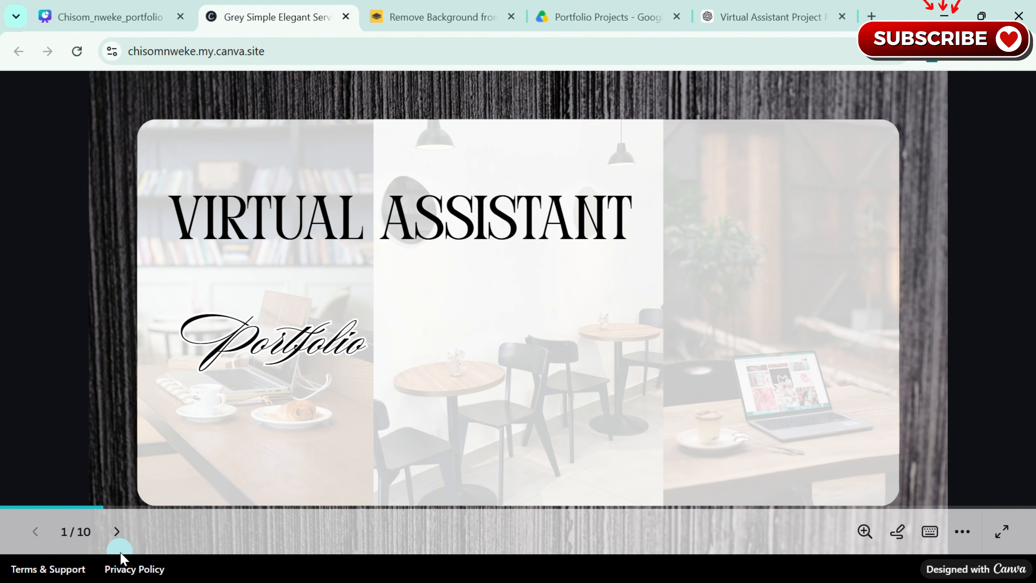
left_click(118, 531)
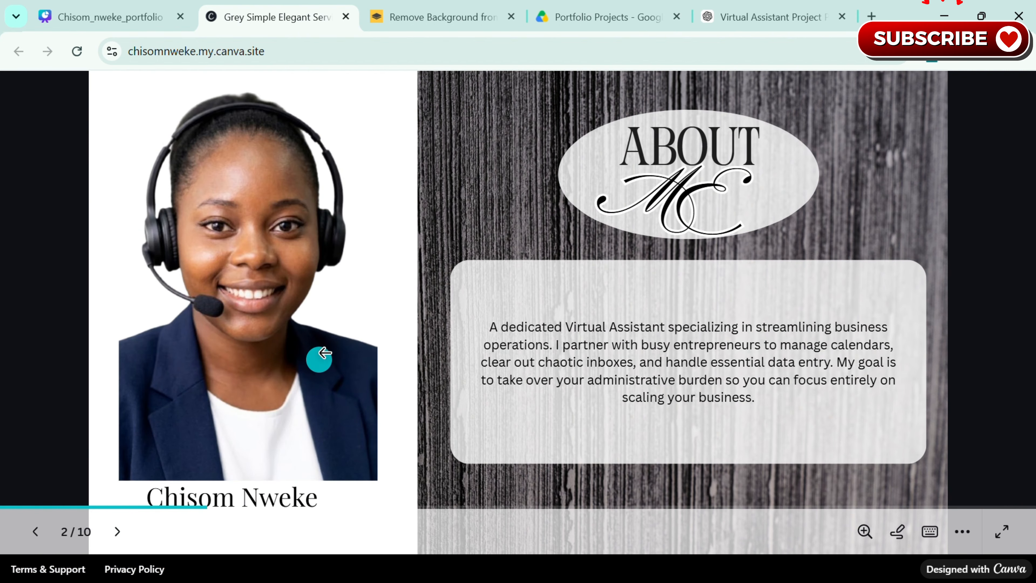
left_click(117, 532)
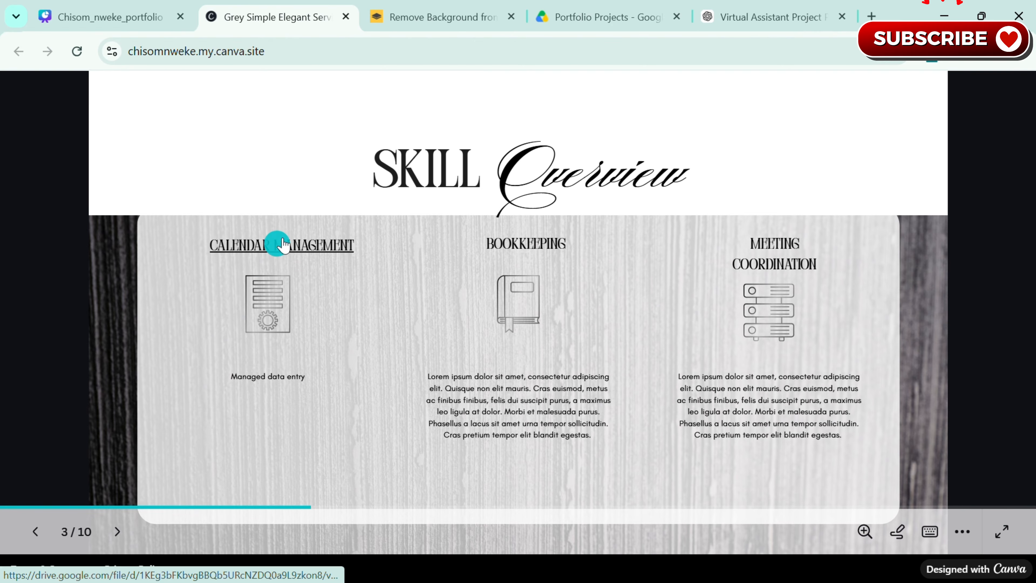
left_click(287, 250)
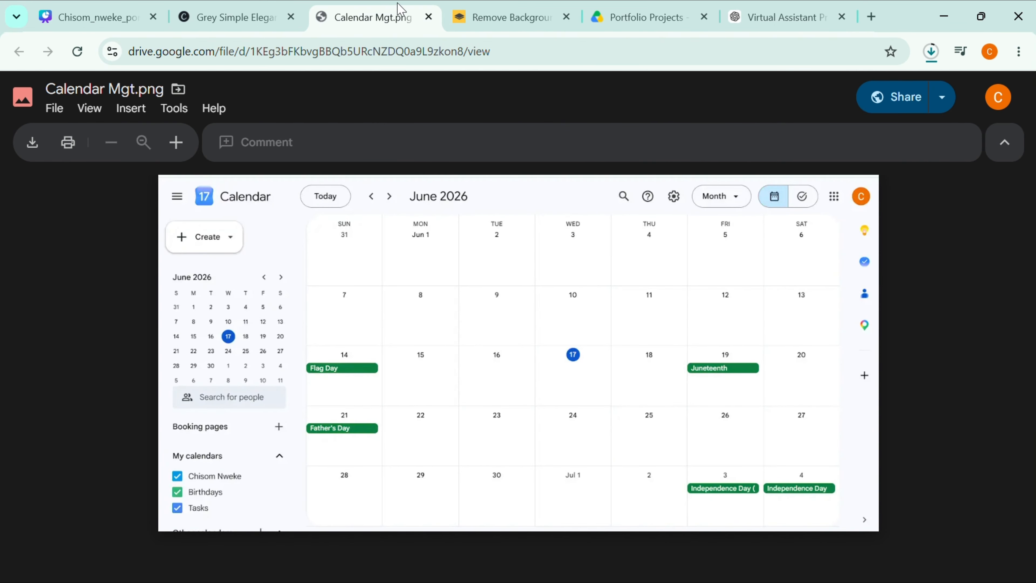
left_click(244, 17)
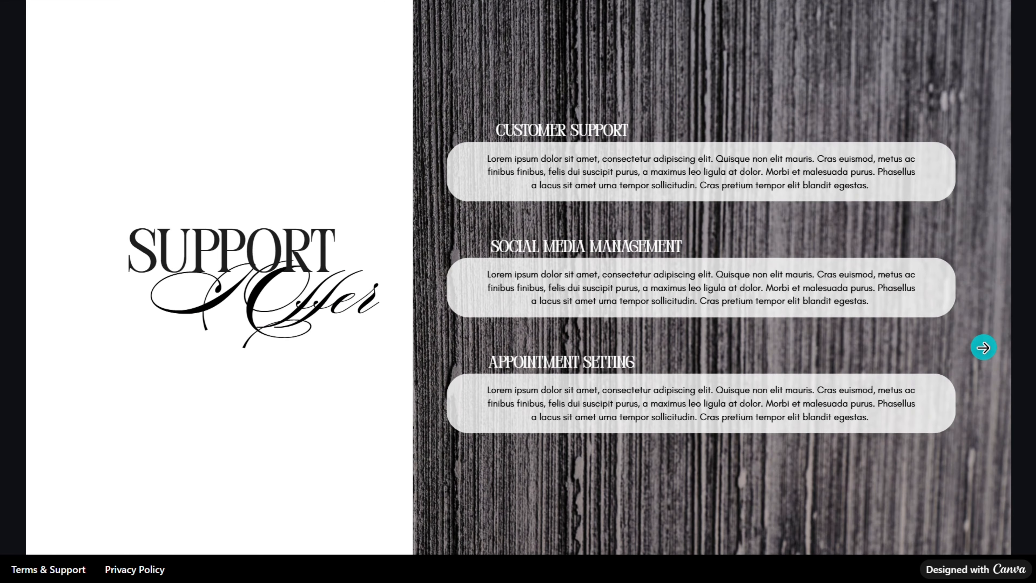
- Page through Project Highlight, Featured Work, Productivity Tools and Client Testimonial to the final Work With Me page
left_click(978, 346)
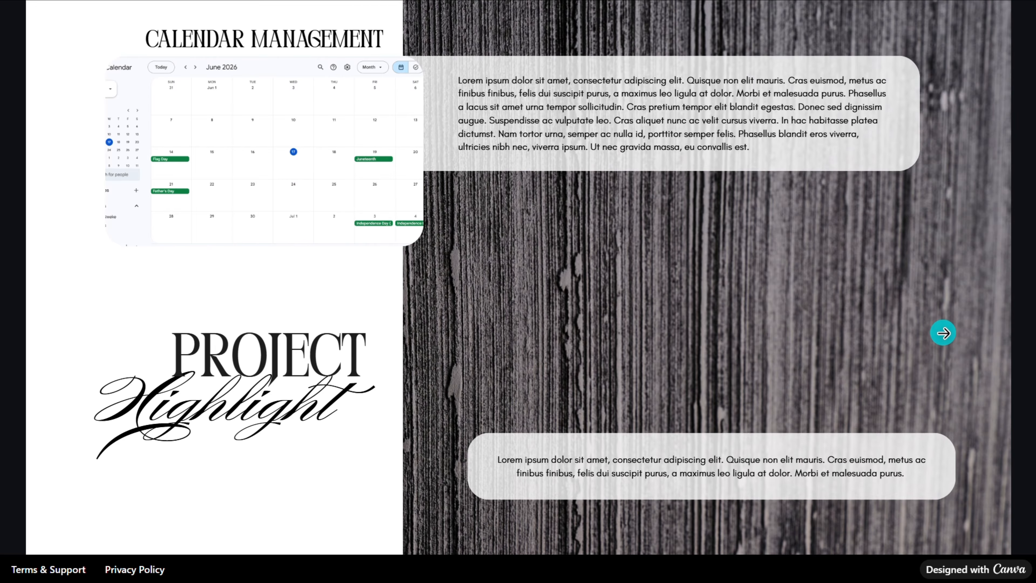
left_click(942, 332)
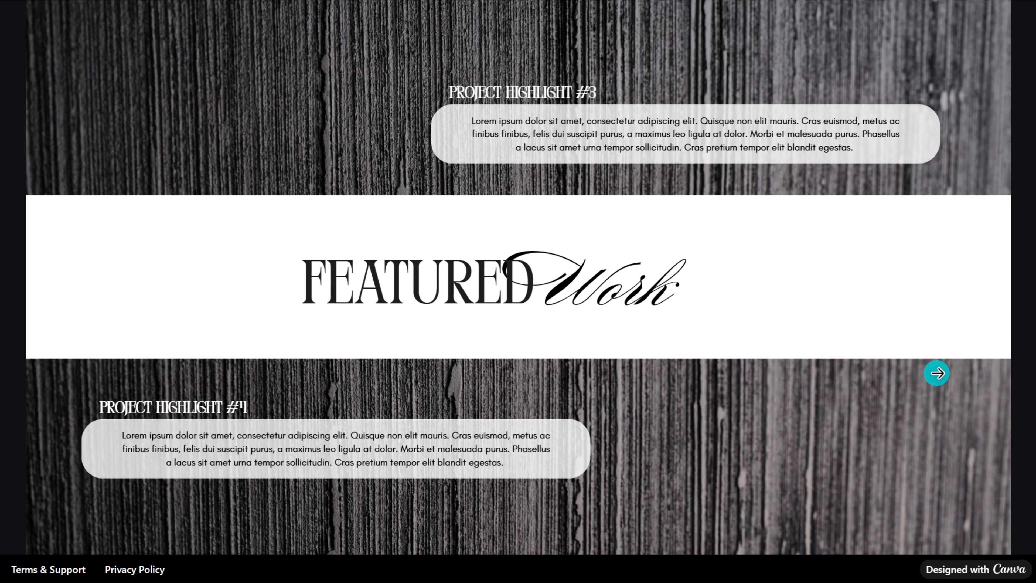
left_click(937, 373)
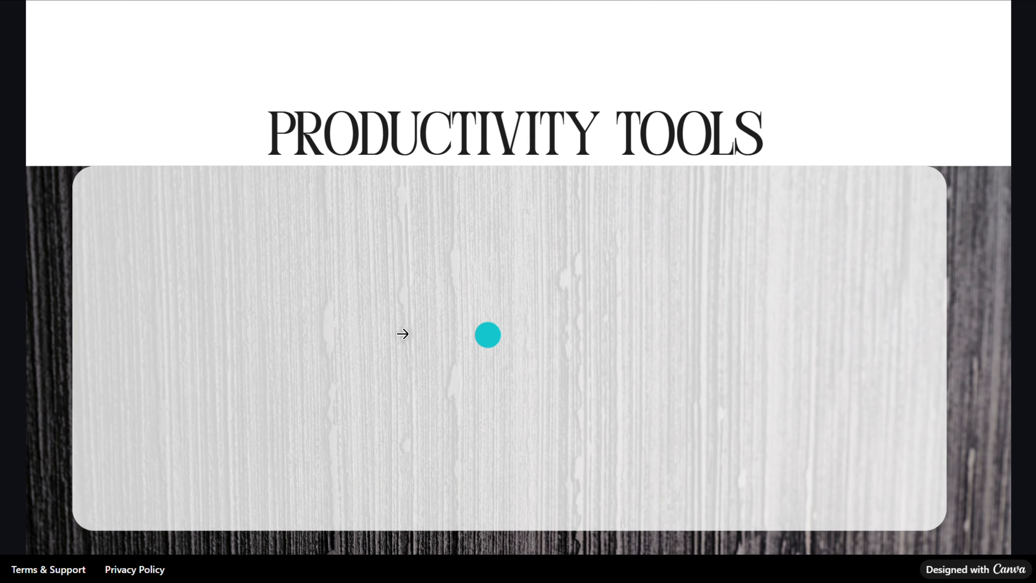
left_click(419, 389)
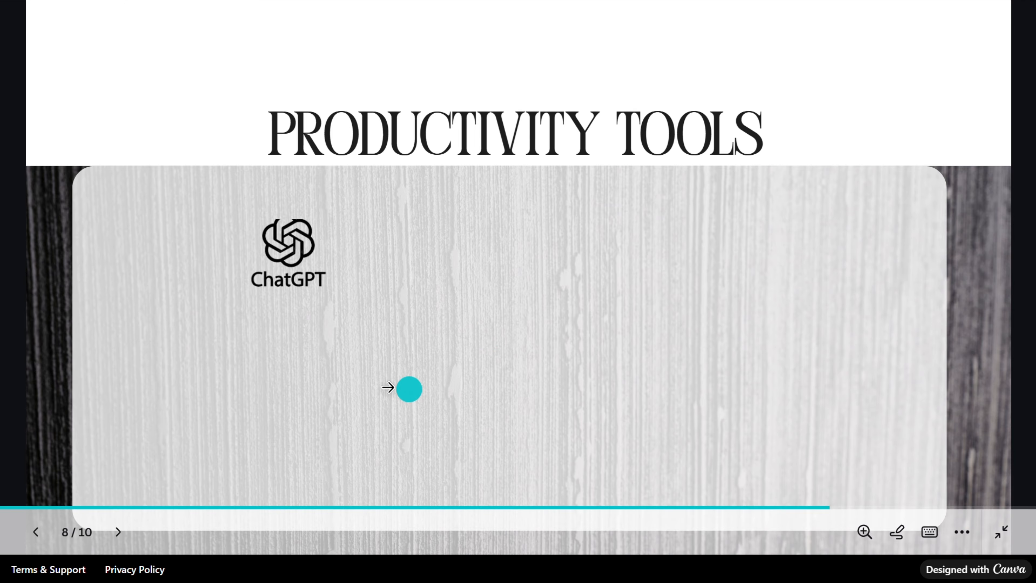
left_click(117, 531)
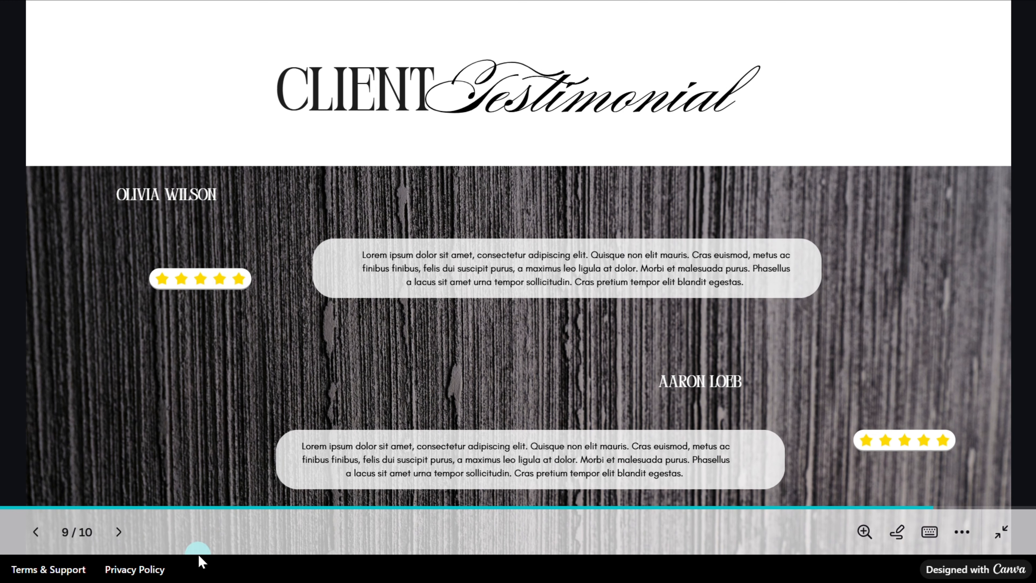
left_click(118, 531)
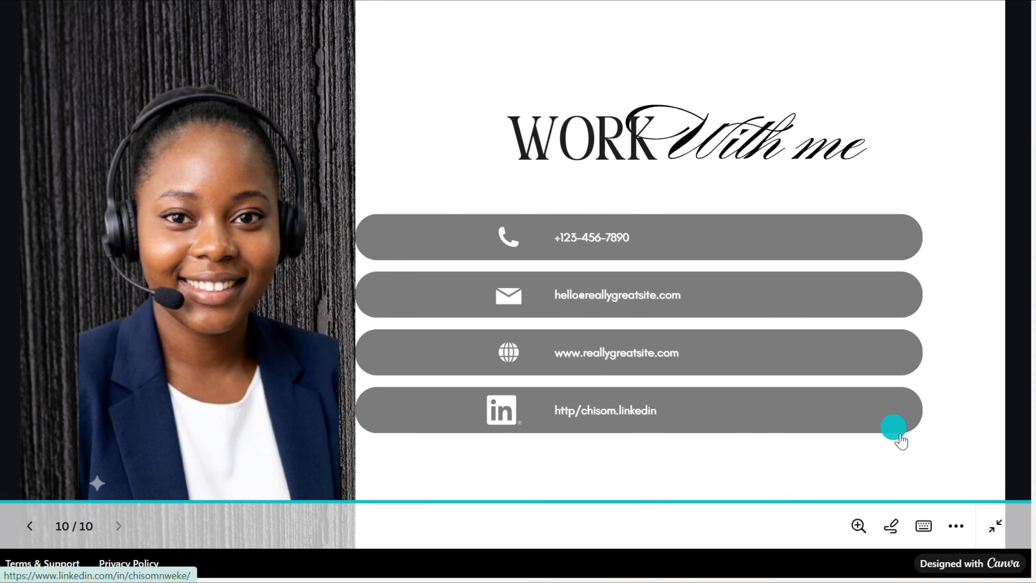
- Test the Work With Me LinkedIn link, dismiss the popups, and close the LinkedIn tab
left_click(897, 430)
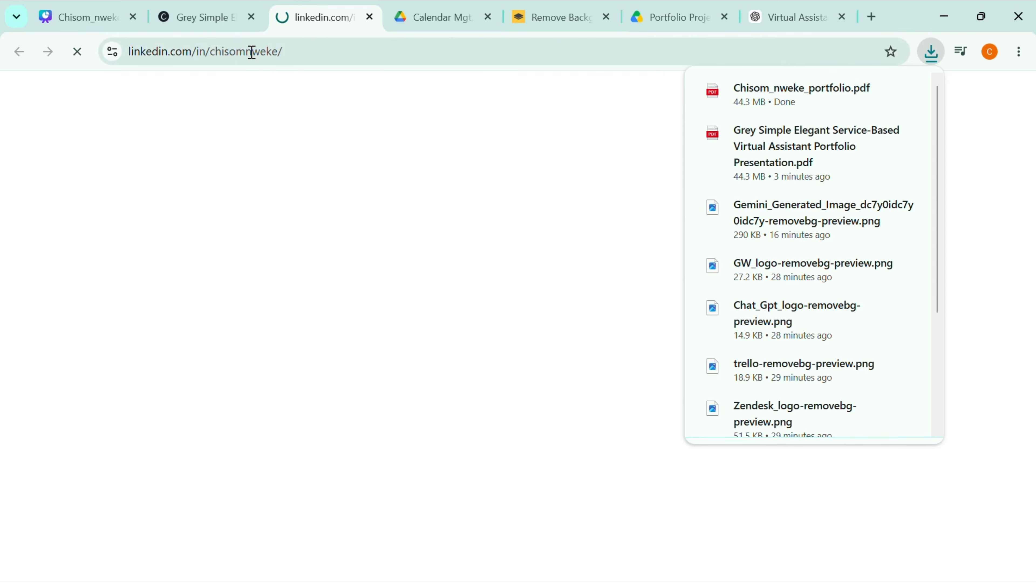
left_click(931, 53)
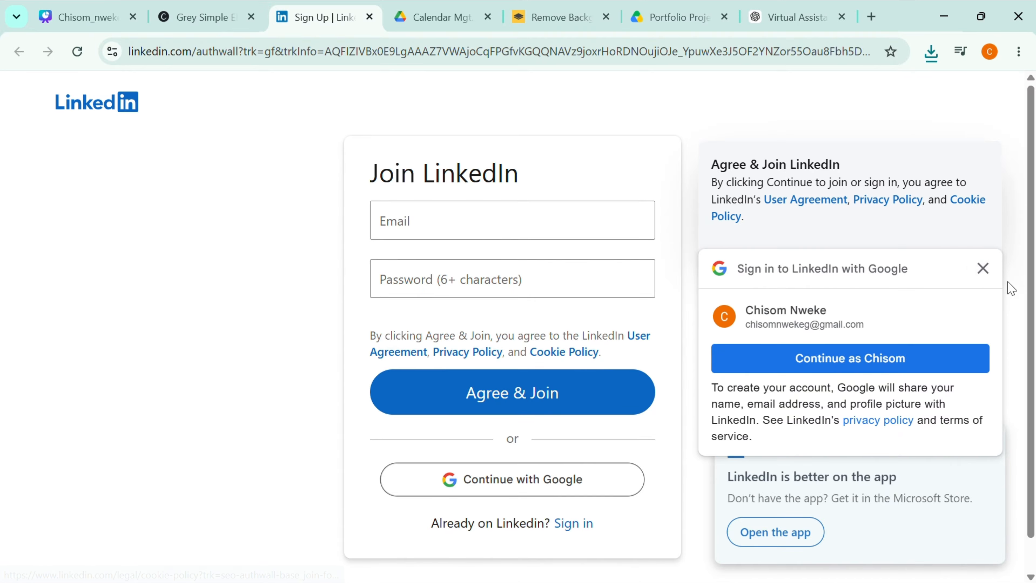
left_click(983, 269)
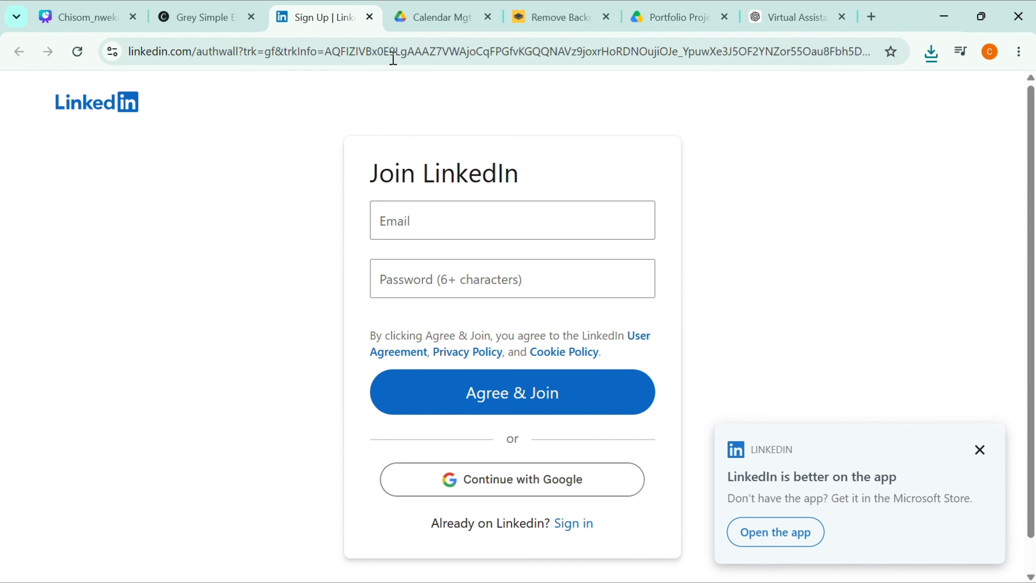
left_click(371, 17)
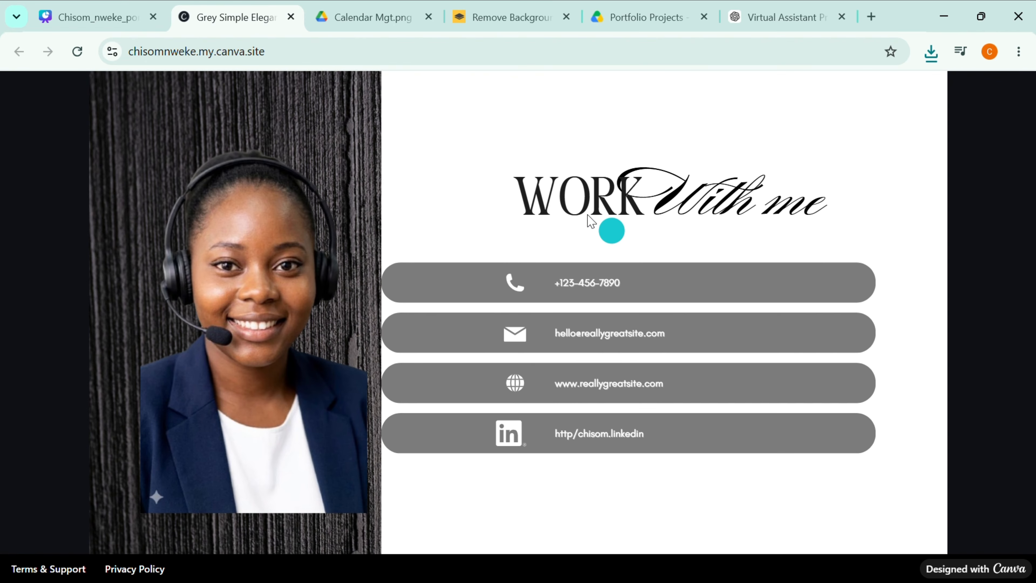
- Locate the downloaded portfolio PDF in the Downloads folder via Show in folder and open it
left_click(301, 45)
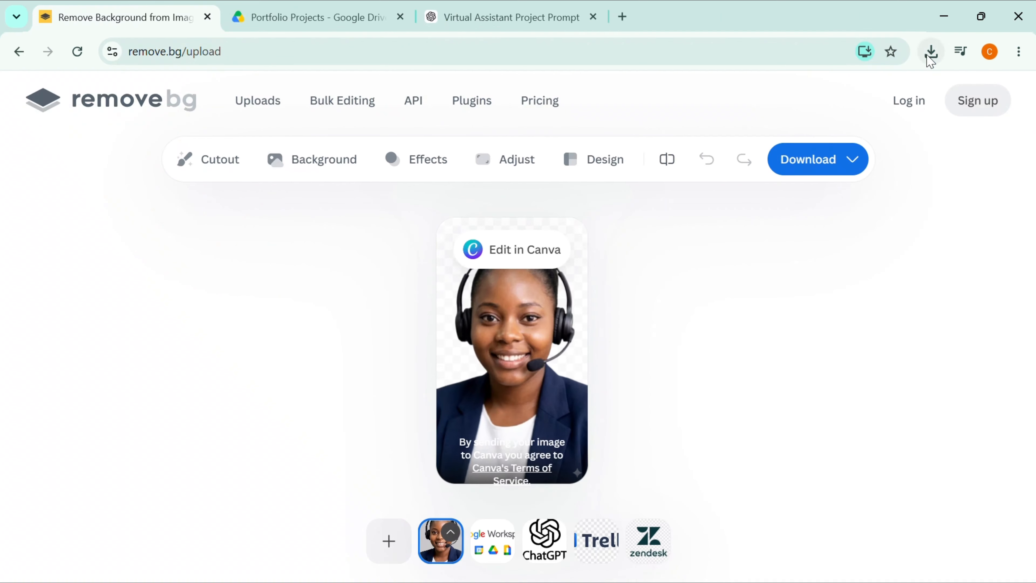
left_click(931, 51)
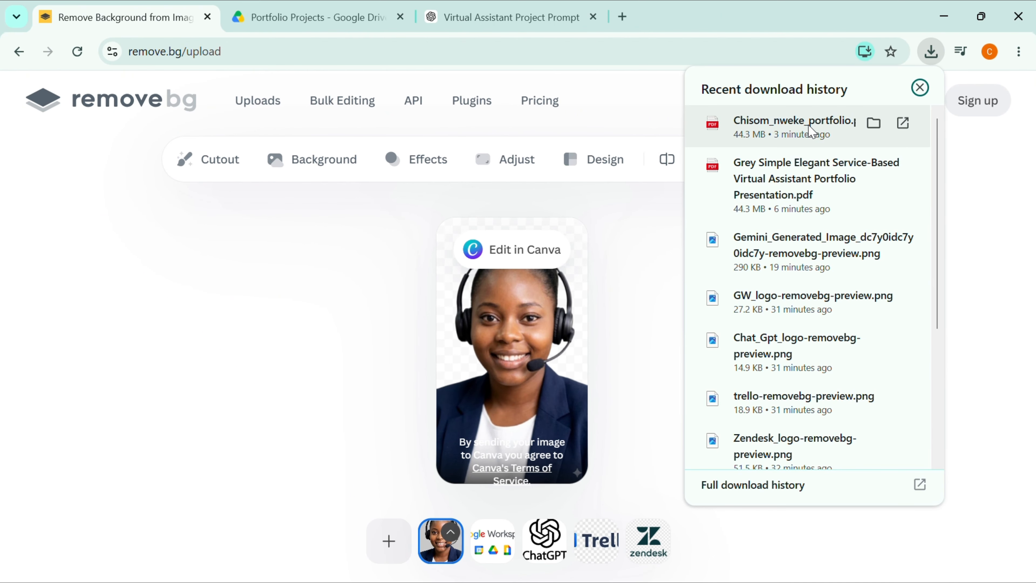
left_click(876, 126)
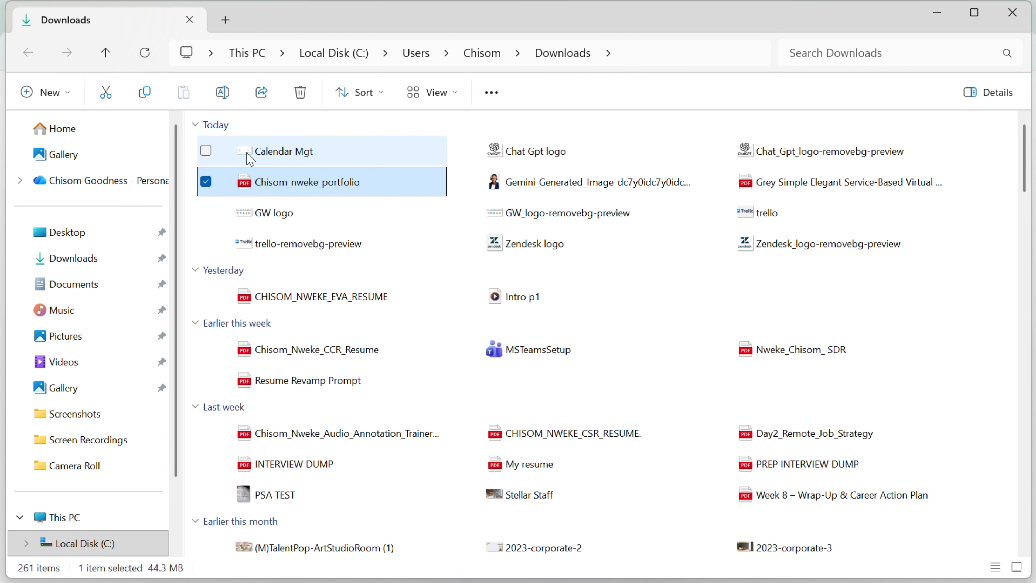
double_click(302, 183)
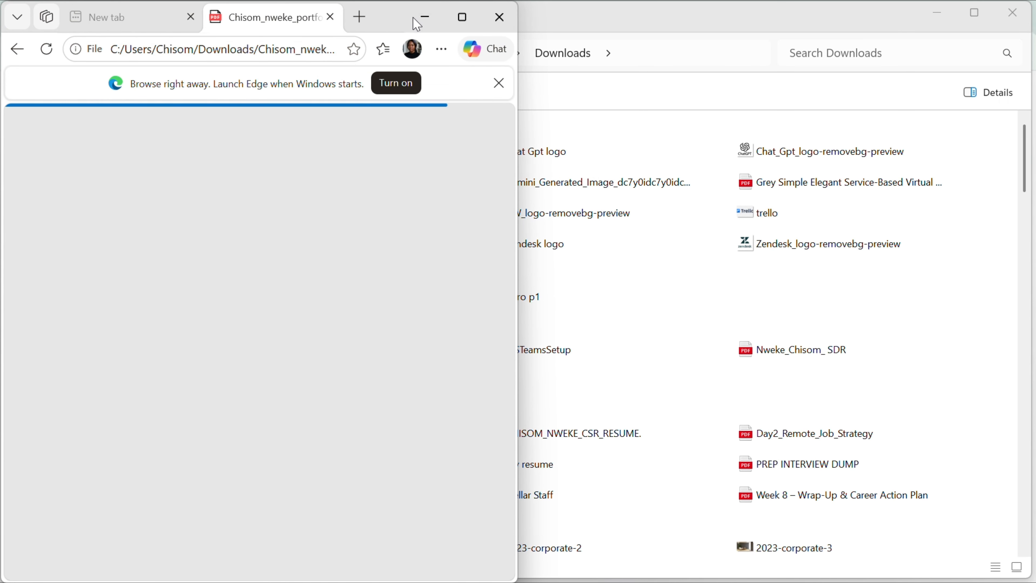
- Maximize the portfolio PDF in Edge and scroll through all 10 pages to Work With Me
left_click_drag(388, 30, 387, 69)
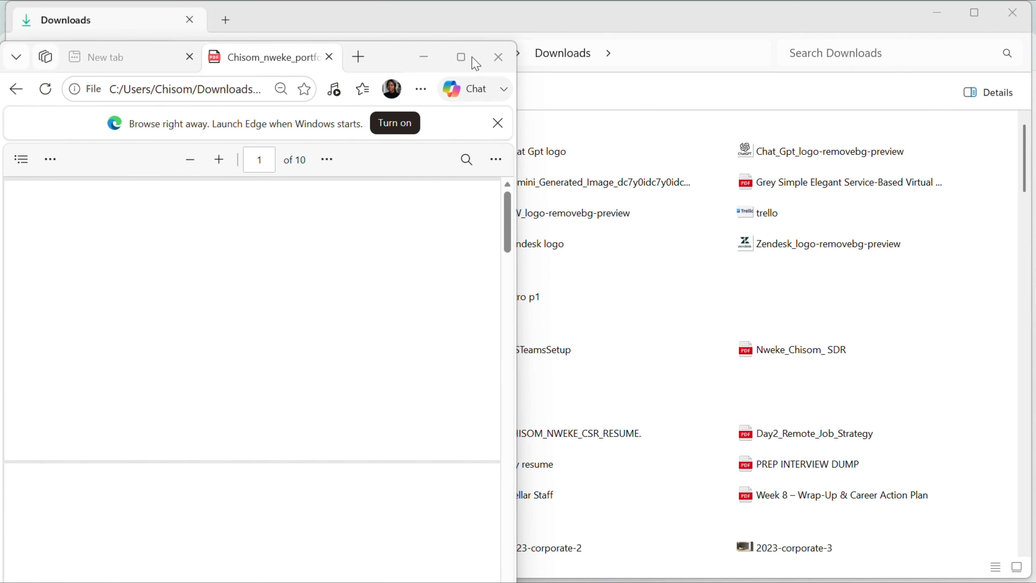
left_click(461, 59)
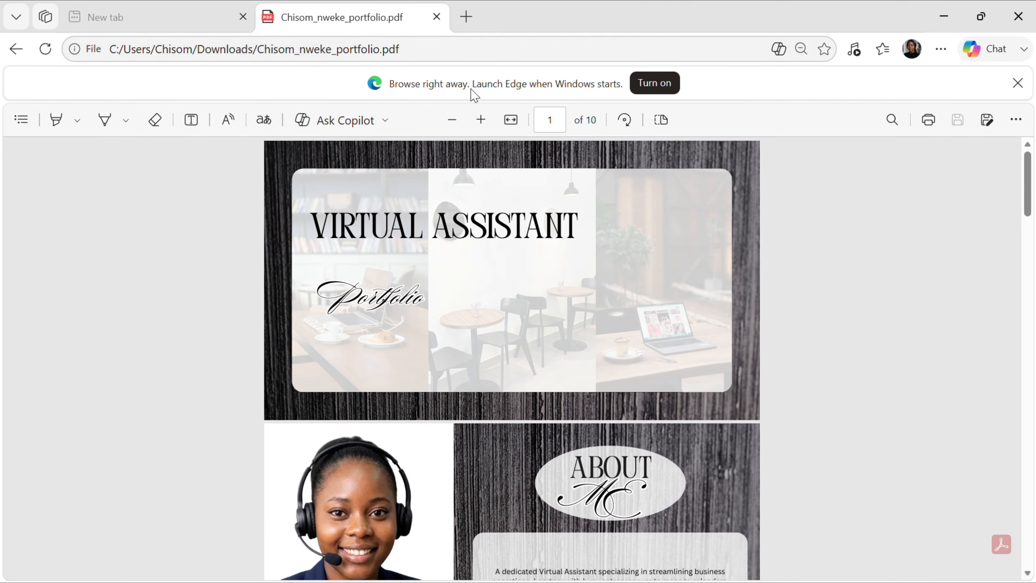
scroll(566, 307, "down", 10)
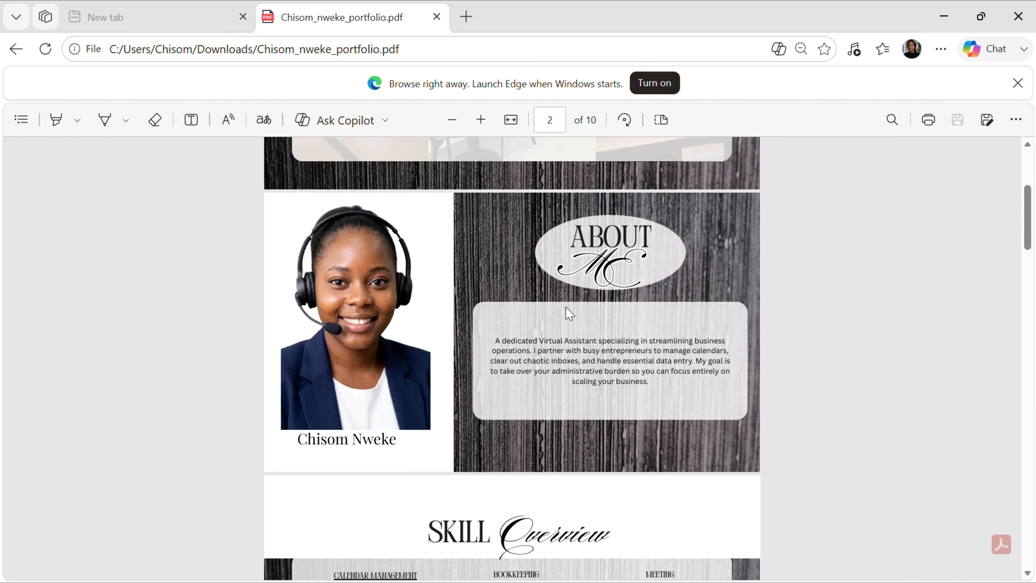
scroll(566, 306, "down", 15)
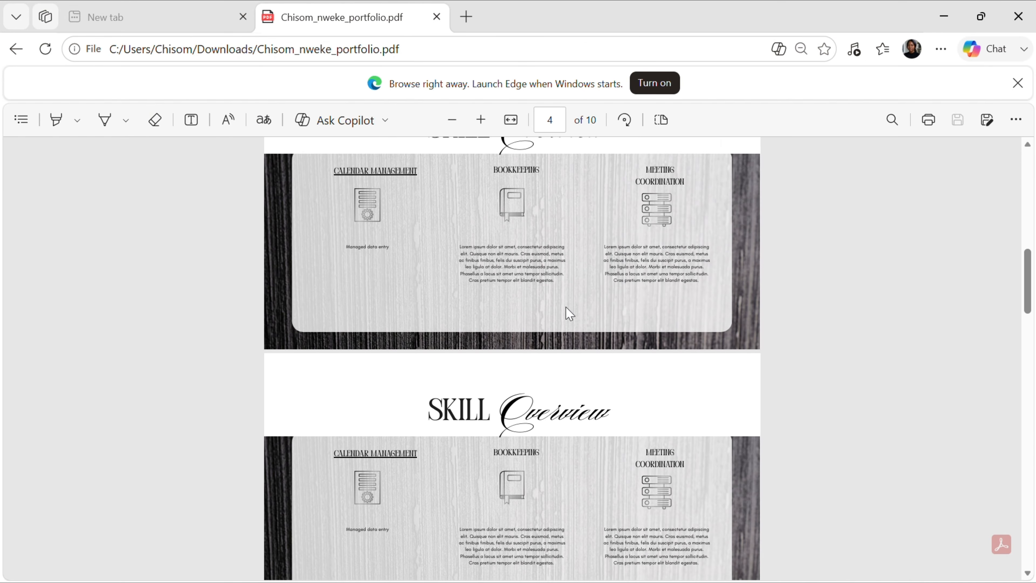
scroll(566, 310, "down", 15)
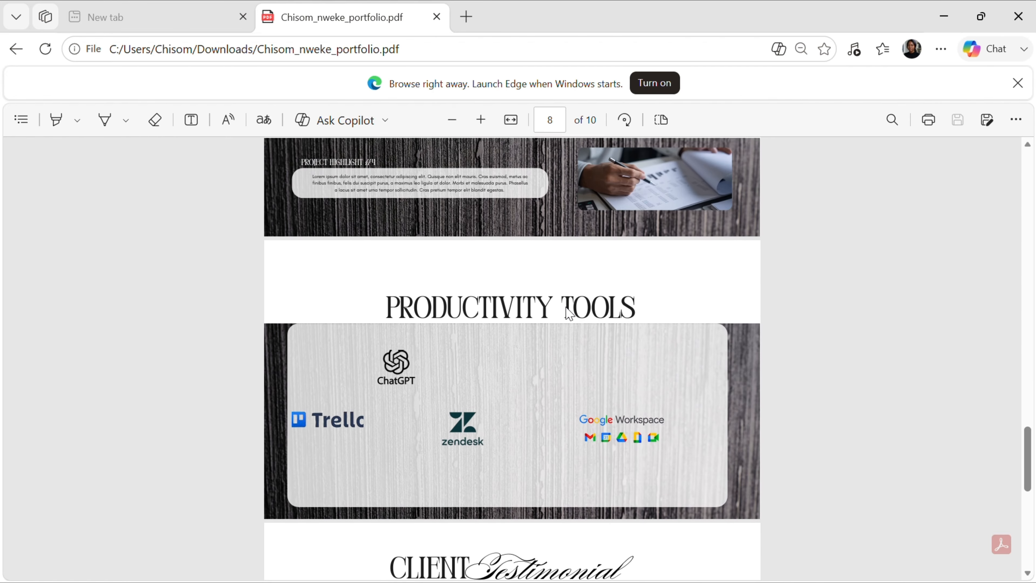
scroll(569, 313, "down", 5)
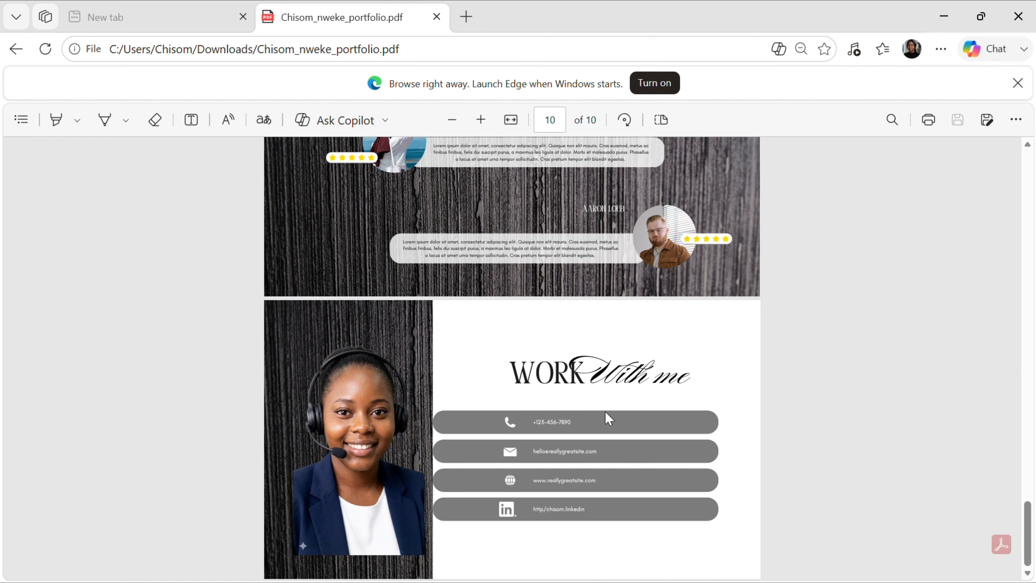
scroll(591, 387, "up", 10)
scroll(576, 361, "up", 20)
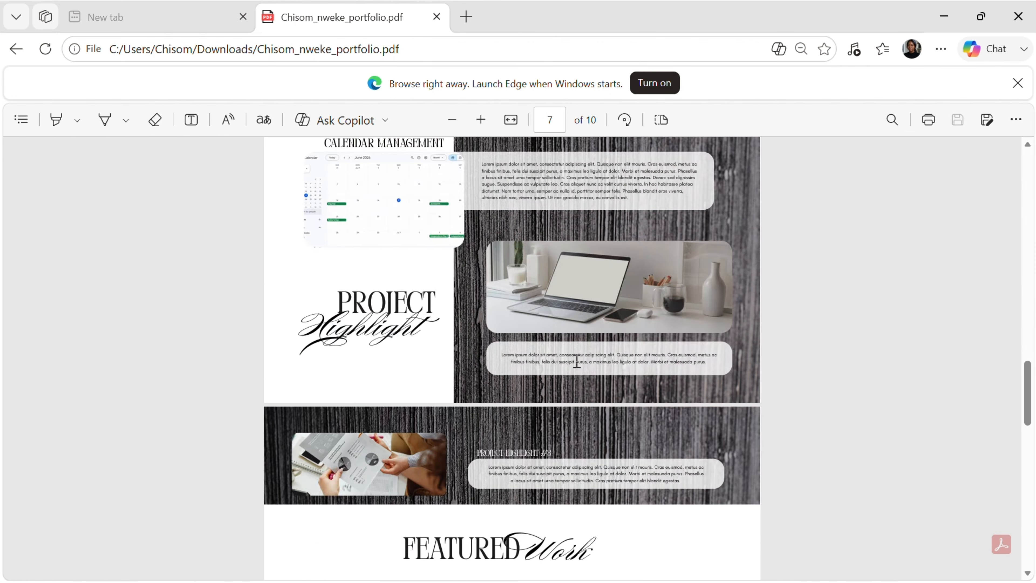
scroll(576, 360, "up", 5)
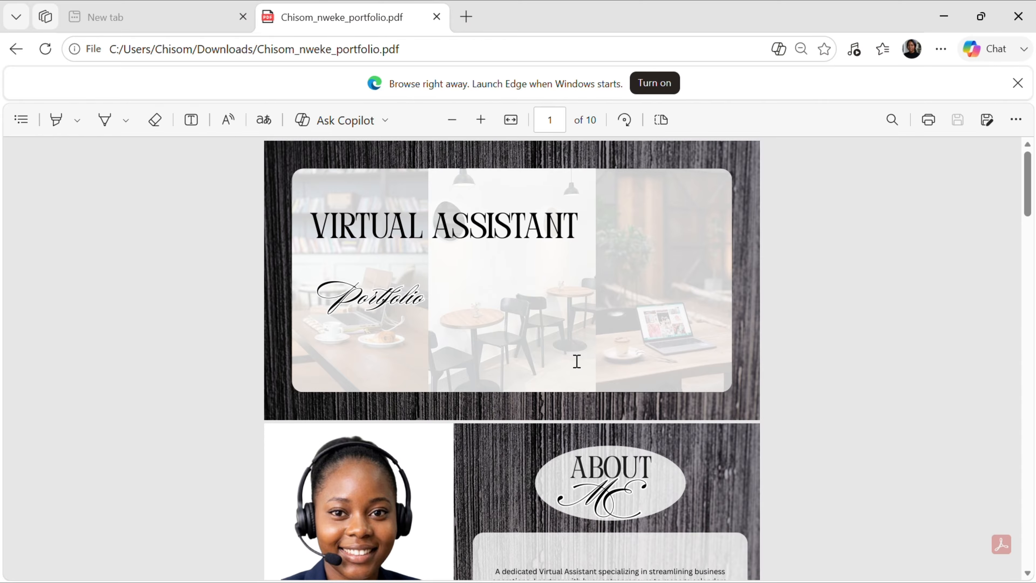
scroll(576, 360, "down", 11)
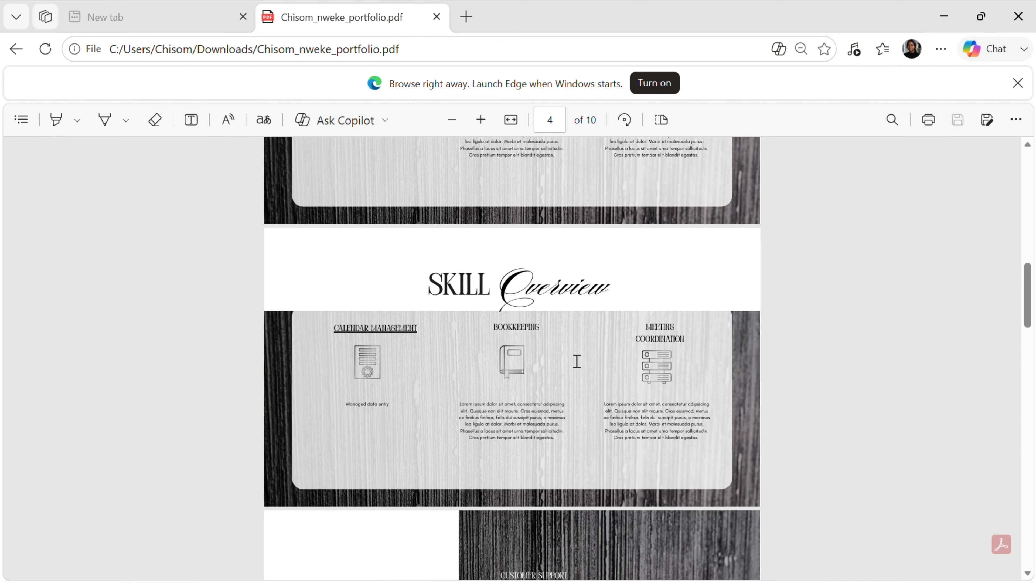
scroll(577, 361, "down", 1)
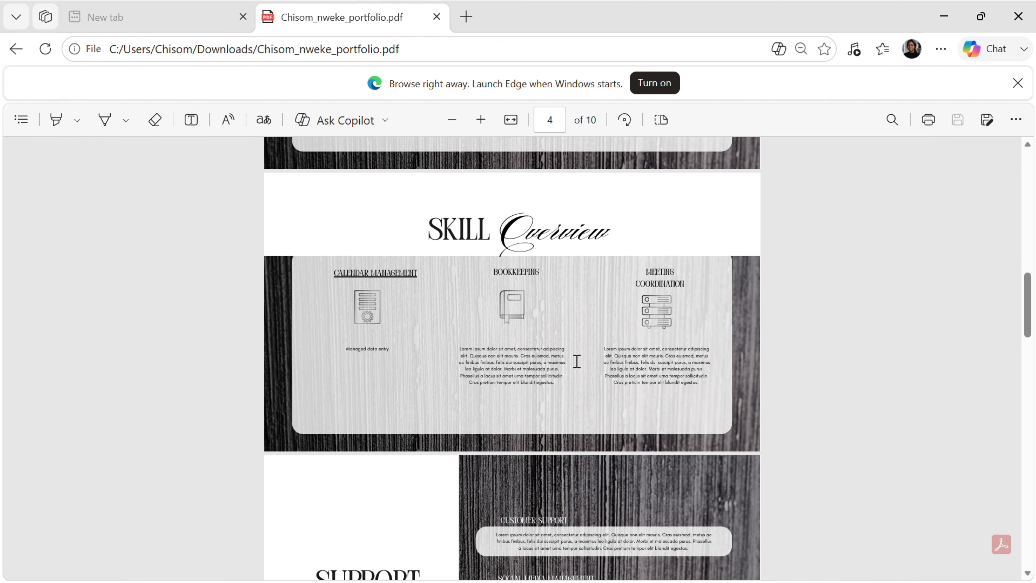
scroll(576, 361, "down", 11)
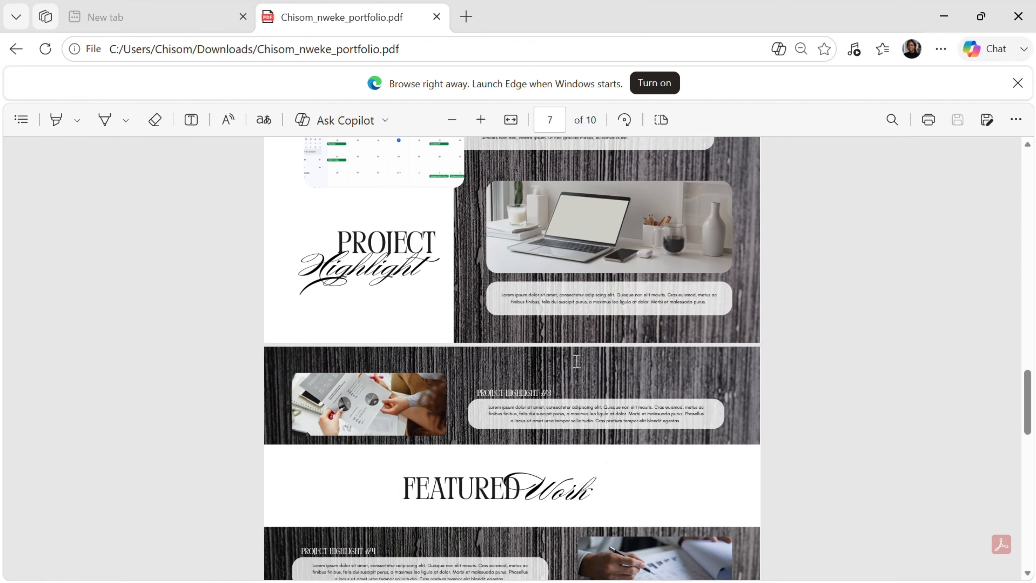
scroll(576, 361, "down", 12)
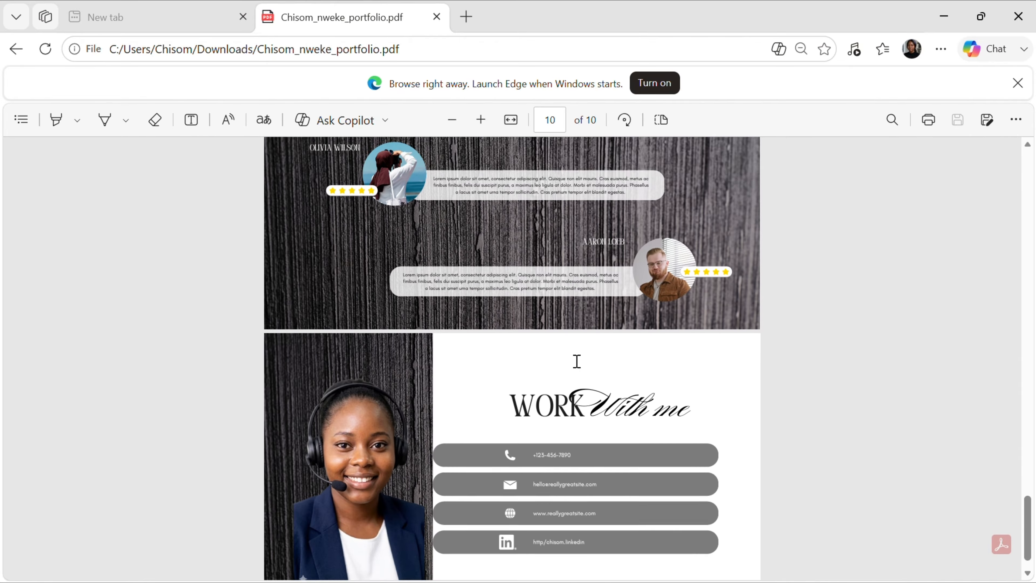
scroll(577, 361, "down", 1)
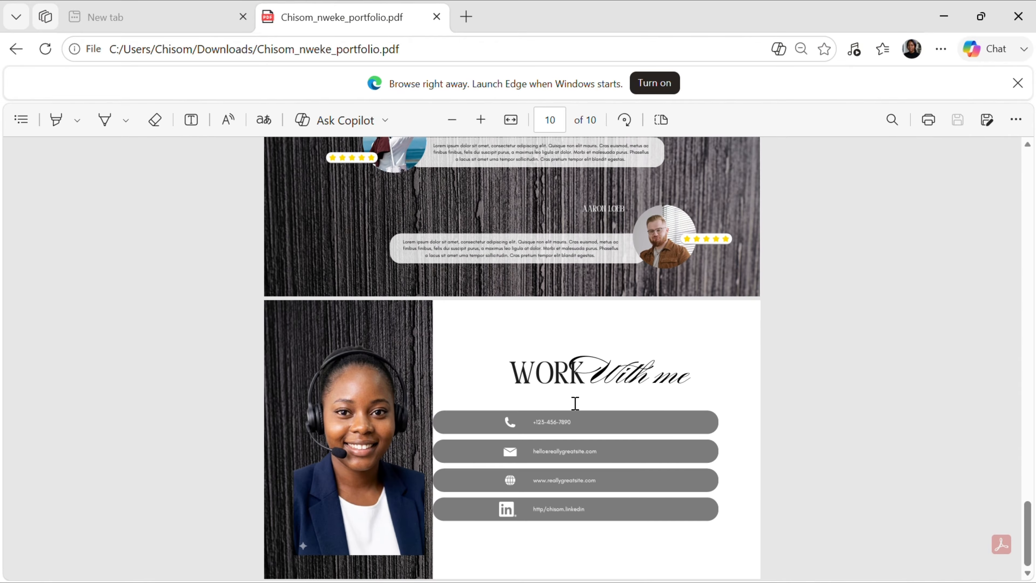
- Follow the PDF's LinkedIn link to the LinkedIn sign-up page, then return to the PDF
left_click(568, 514)
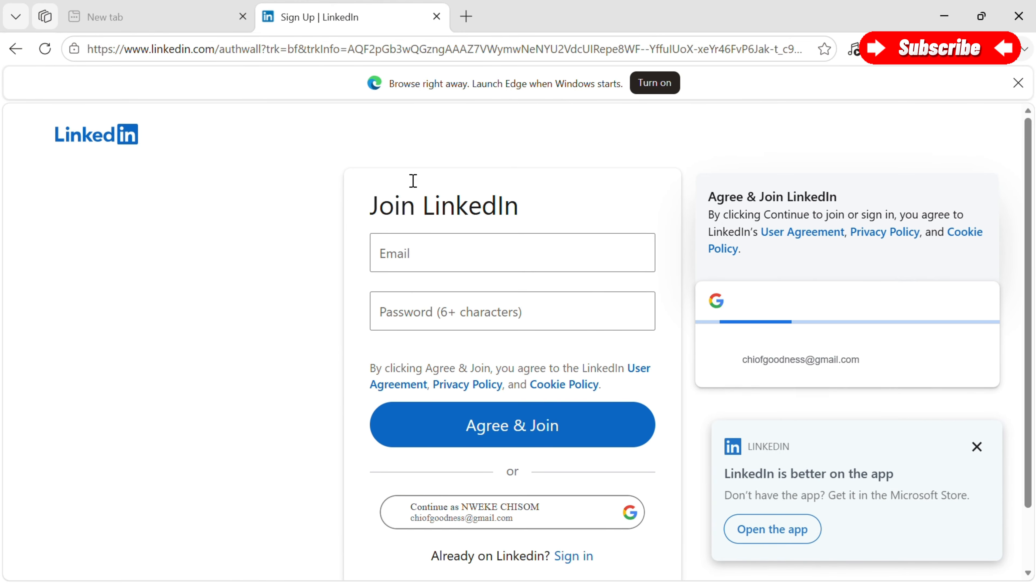
left_click(154, 27)
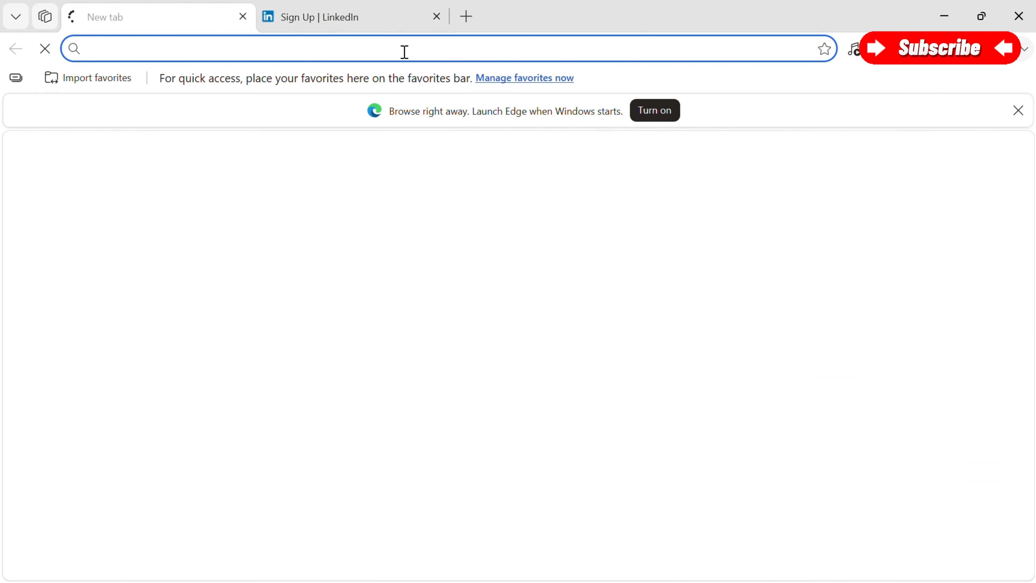
left_click(384, 12)
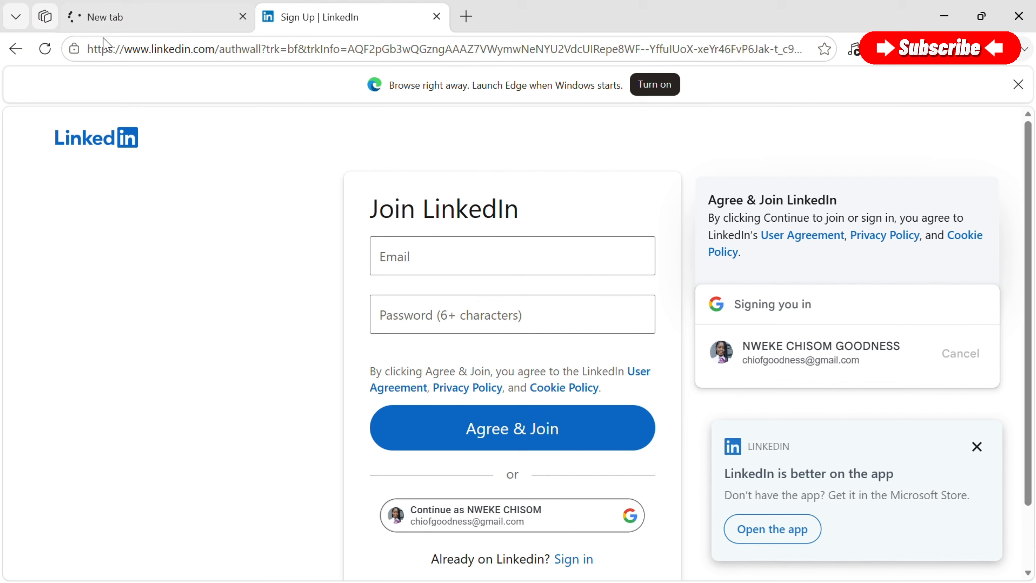
left_click(6, 60)
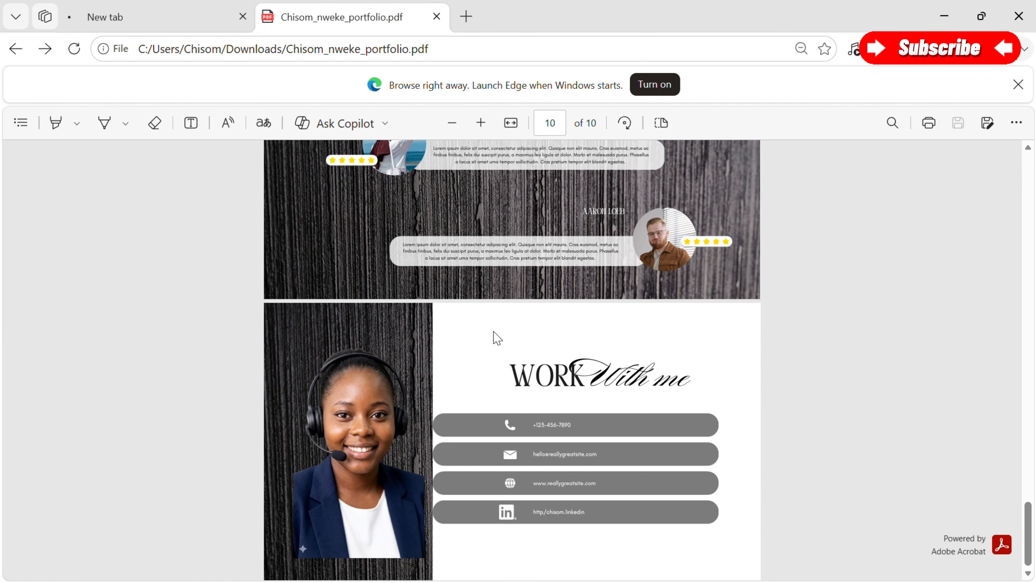
- Scroll up to Skill Overview and open the Calendar Management link's Drive image
scroll(494, 331, "up", 20)
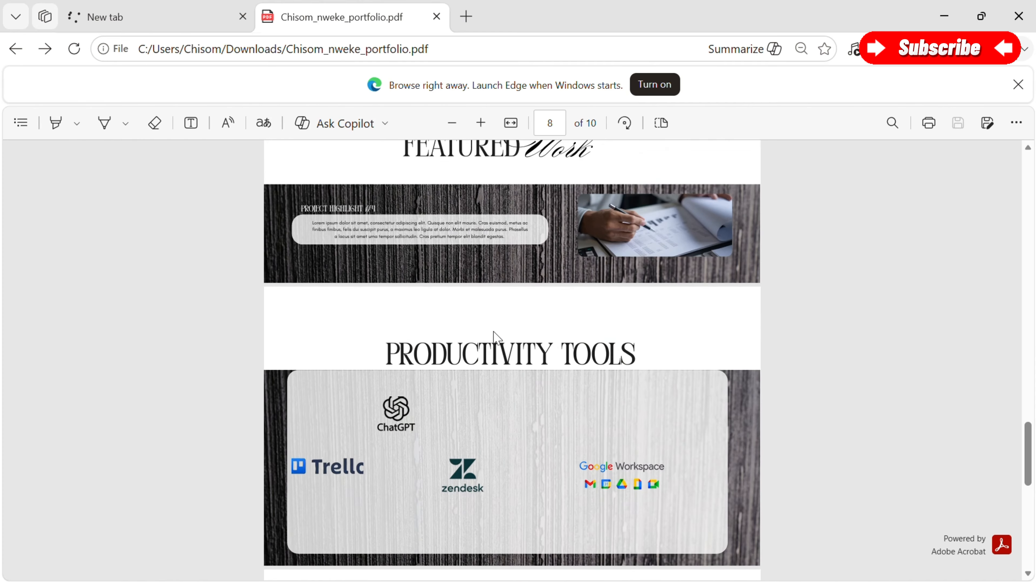
scroll(493, 338, "up", 8)
scroll(492, 338, "down", 1)
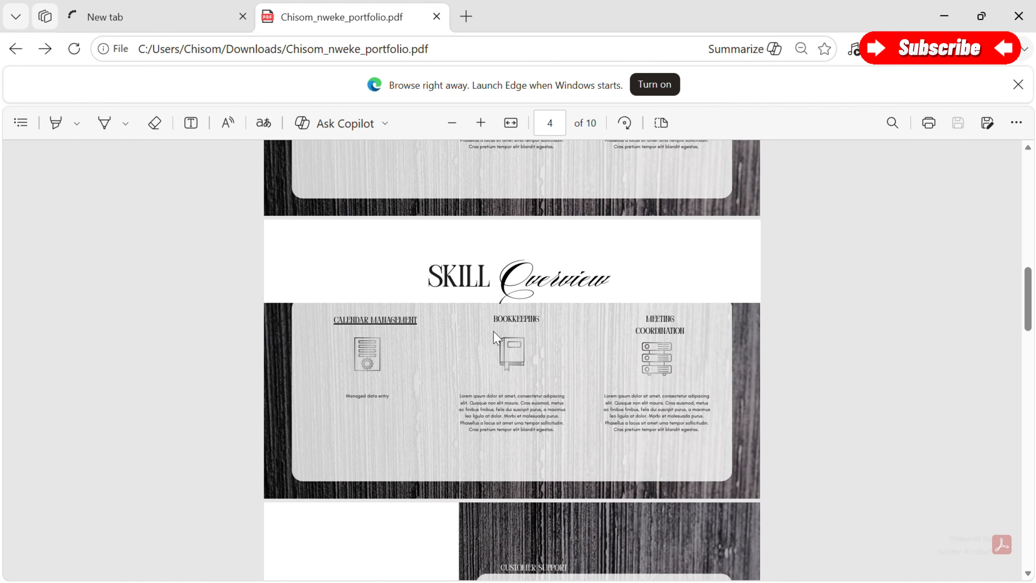
scroll(497, 303, "up", 6)
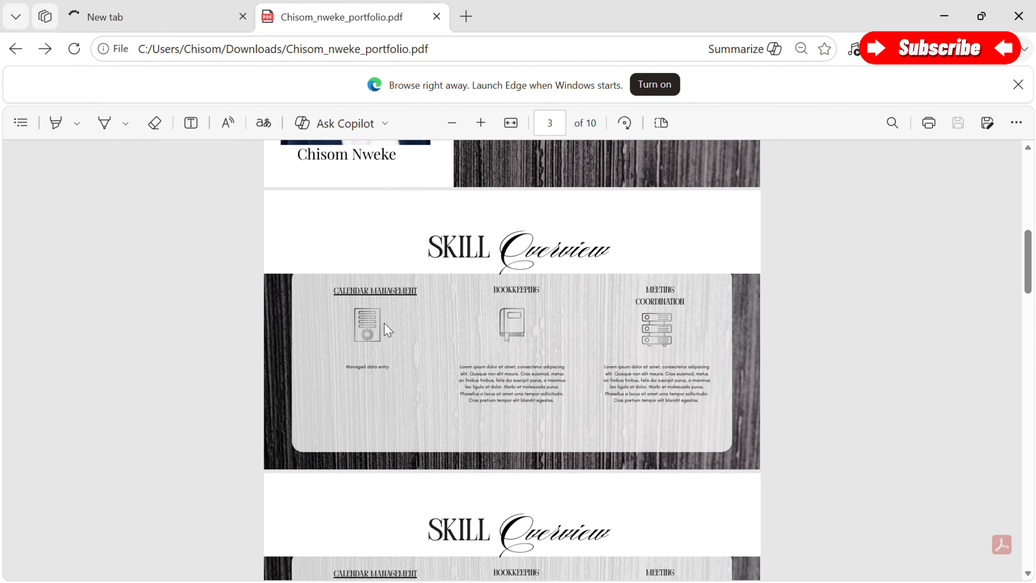
left_click(380, 296)
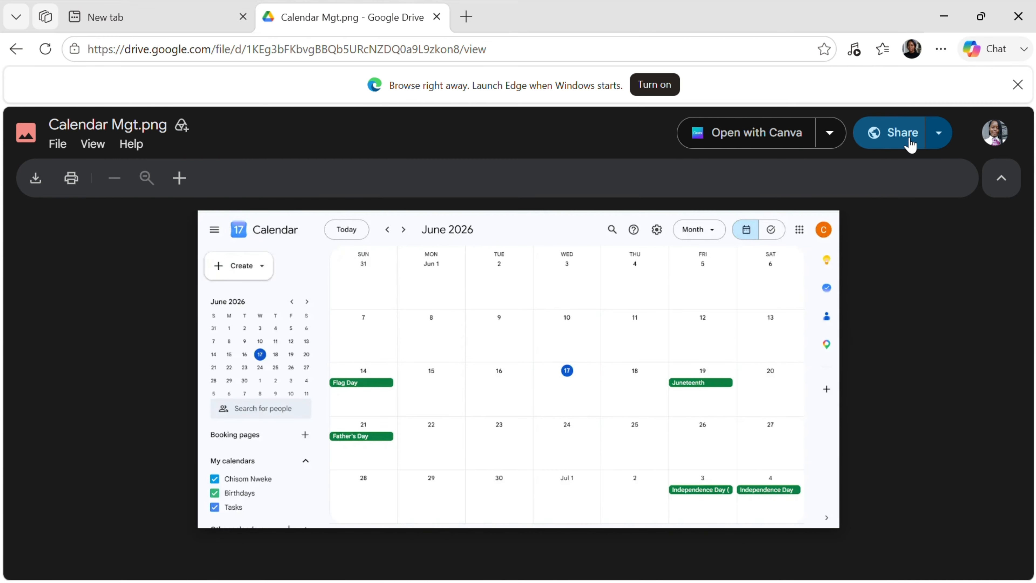
- Check Calendar Mgt.png's sharing options, close the dialogs, and go back to the PDF
left_click(903, 134)
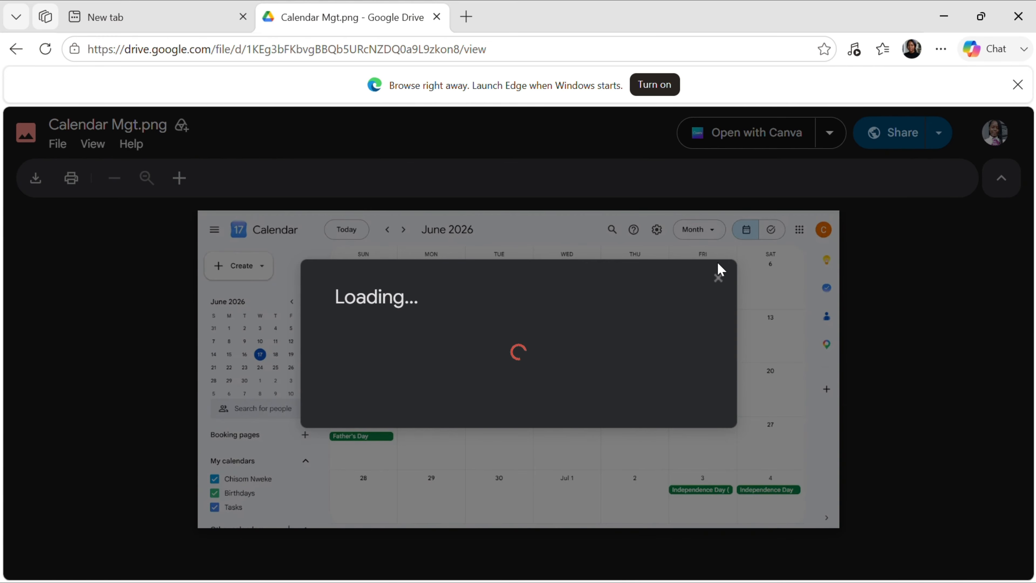
left_click(721, 280)
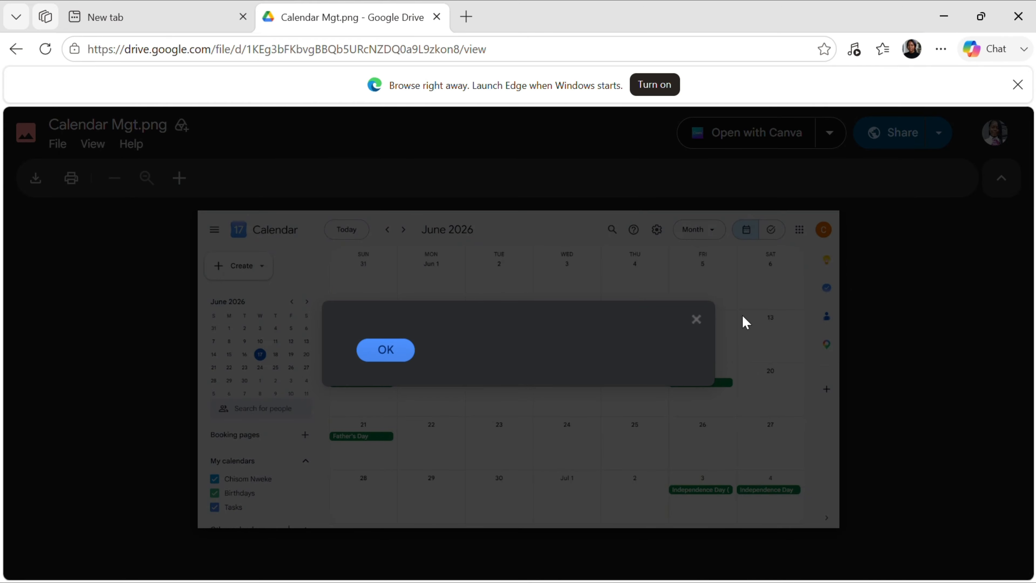
left_click(707, 332)
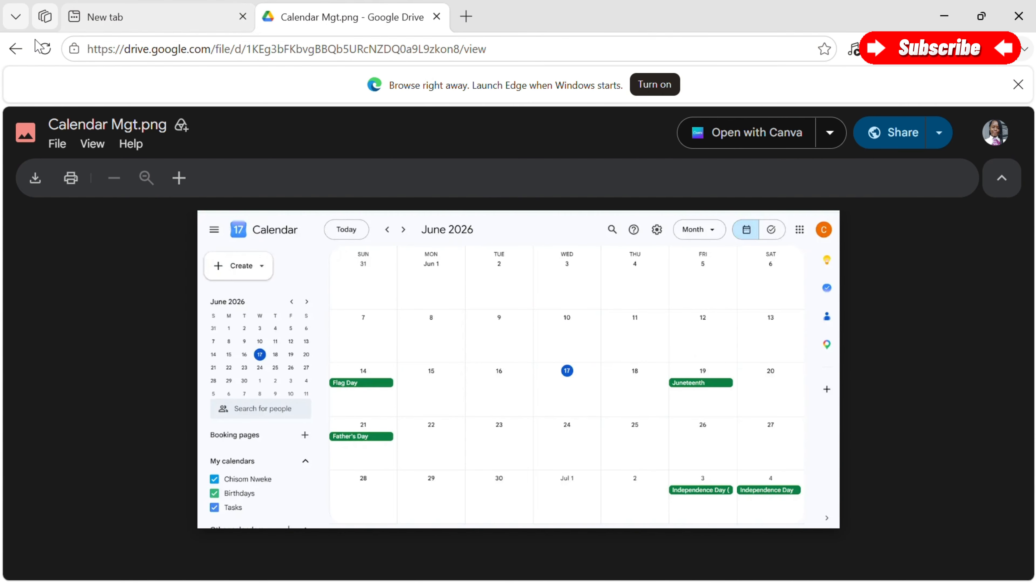
left_click(24, 57)
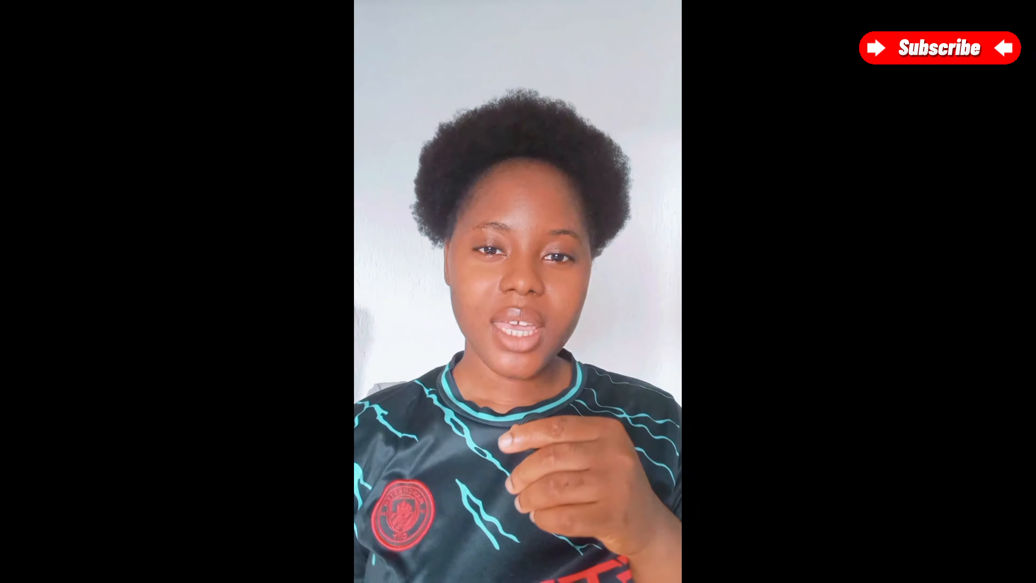